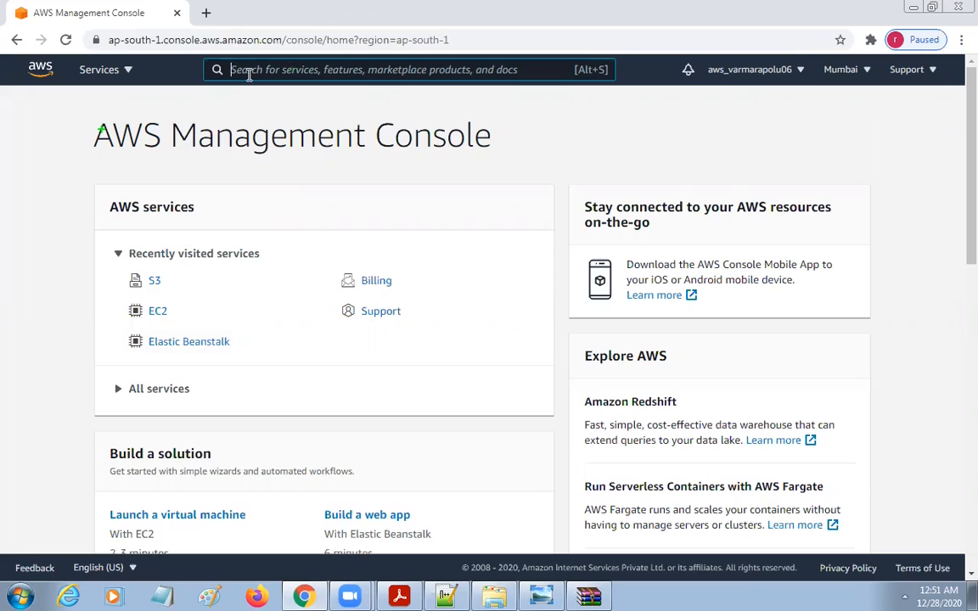
# Open the S3 service and review the region and access setting of the listed bucket.
pyautogui.write('s3')
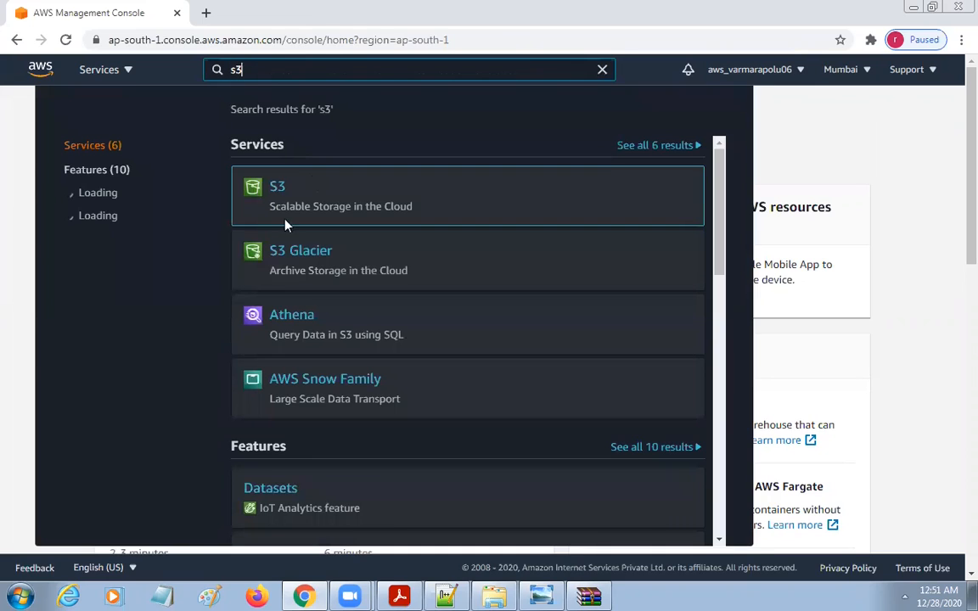
pyautogui.click(277, 195)
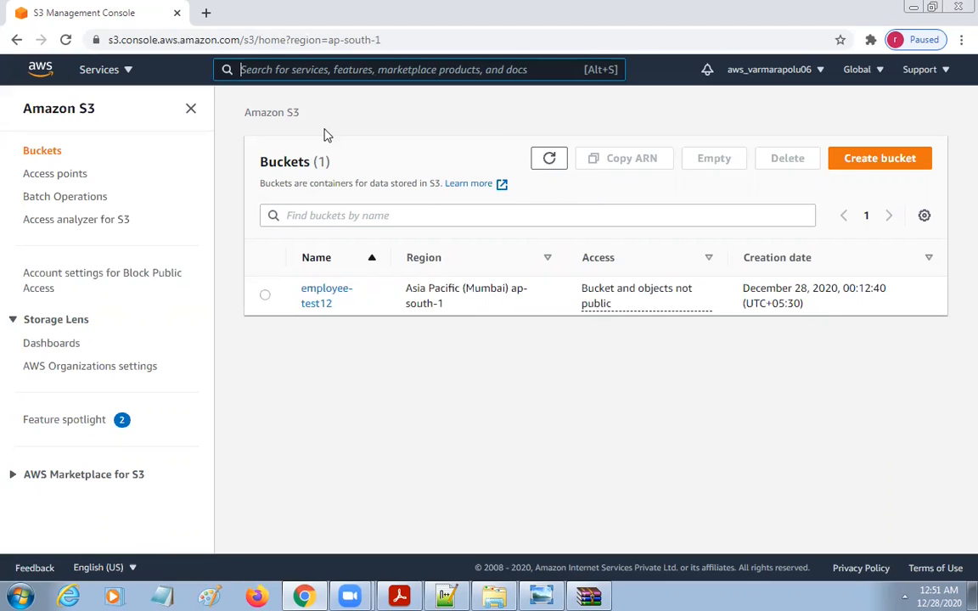
pyautogui.moveTo(225, 91); pyautogui.dragTo(967, 387)
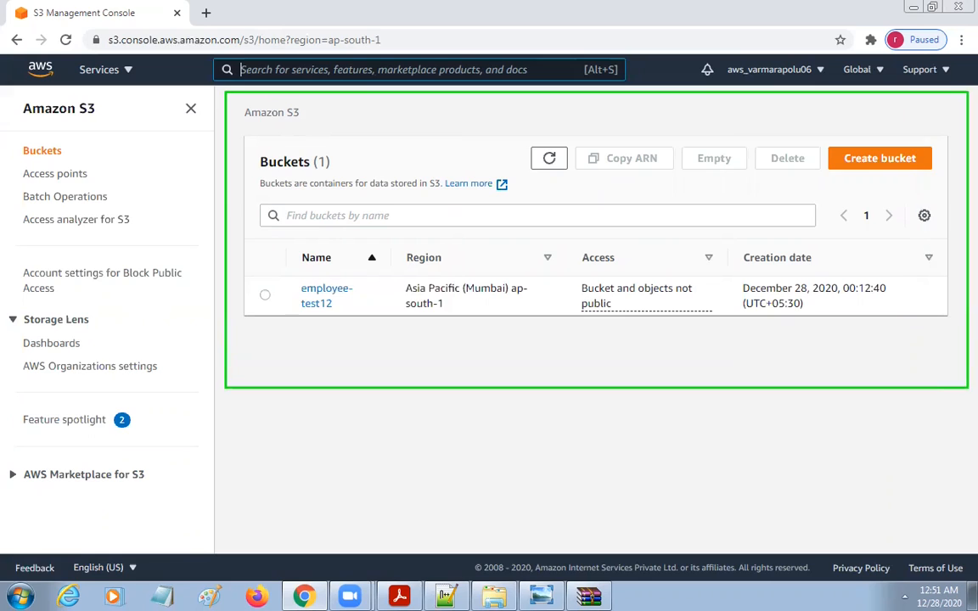
pyautogui.press('Escape')
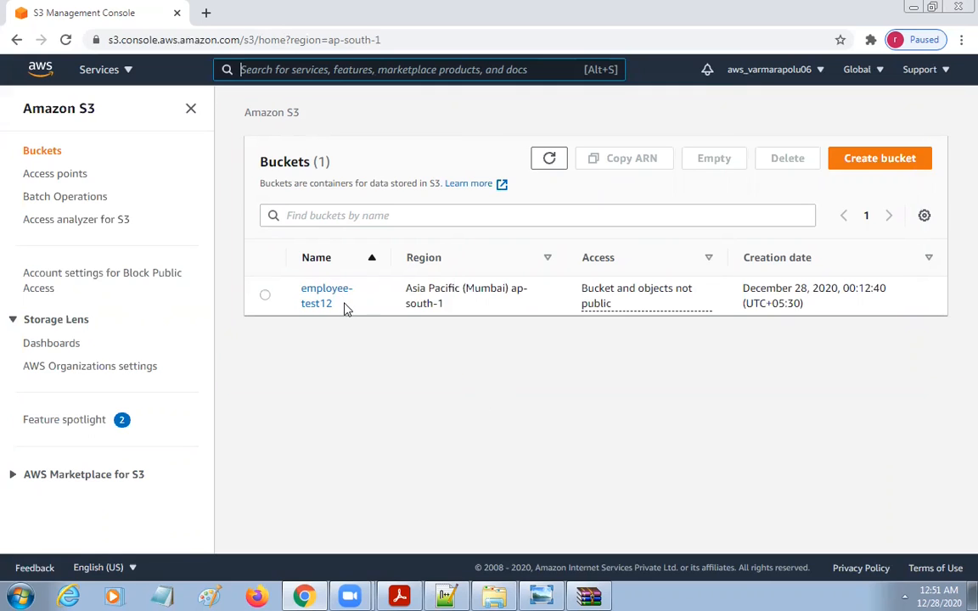
pyautogui.moveTo(405, 289); pyautogui.dragTo(450, 313)
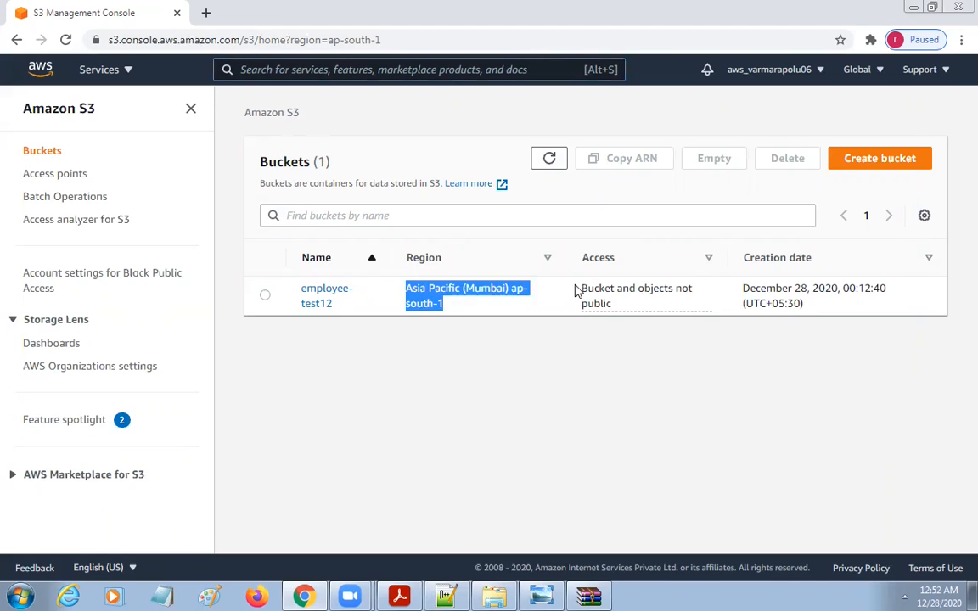
pyautogui.moveTo(578, 287); pyautogui.dragTo(621, 306)
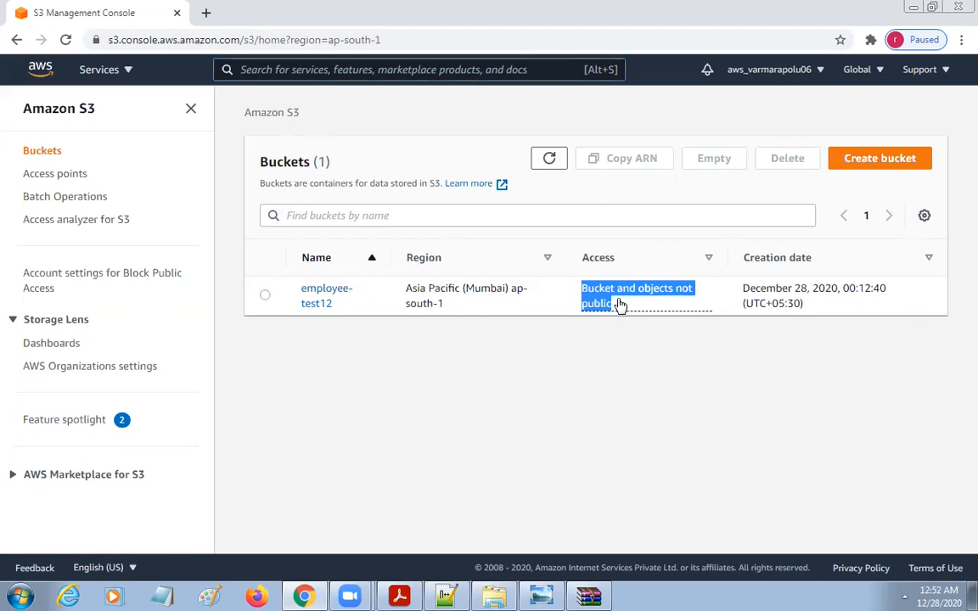
# Open maxresdefault.jpg in the employee-test12 bucket and copy its object URL.
pyautogui.click(328, 297)
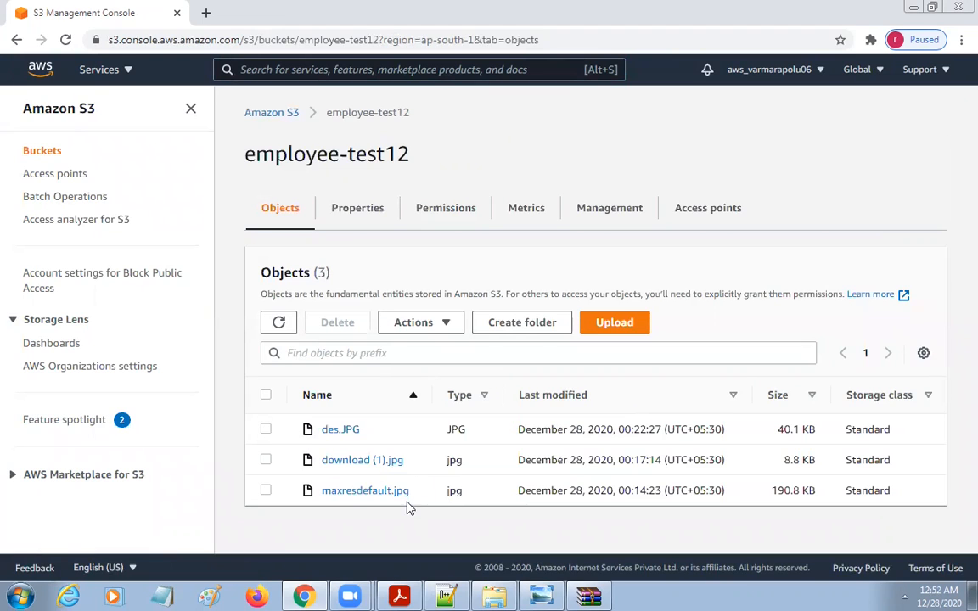
pyautogui.click(371, 492)
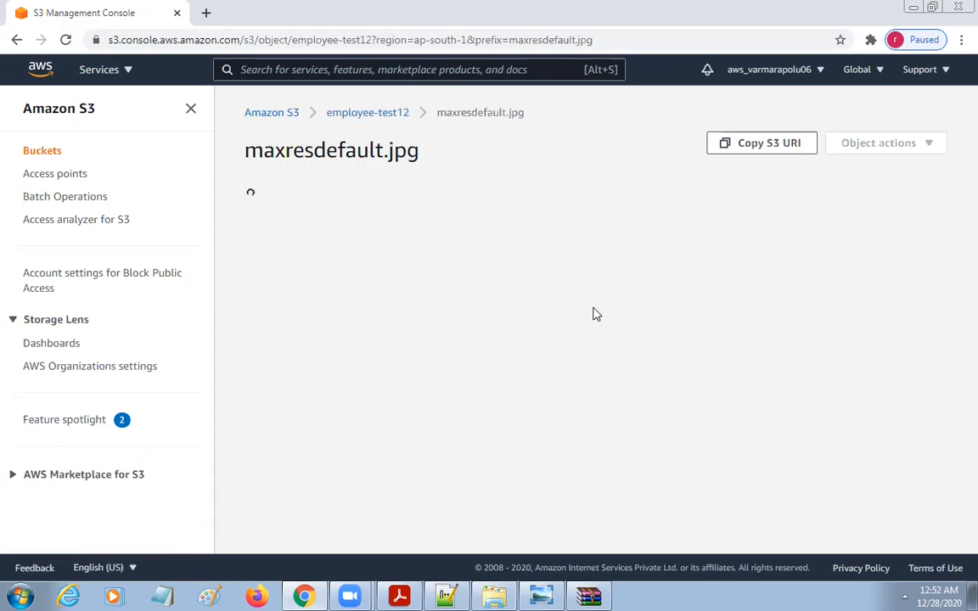
pyautogui.scroll(-3, 790, 321)
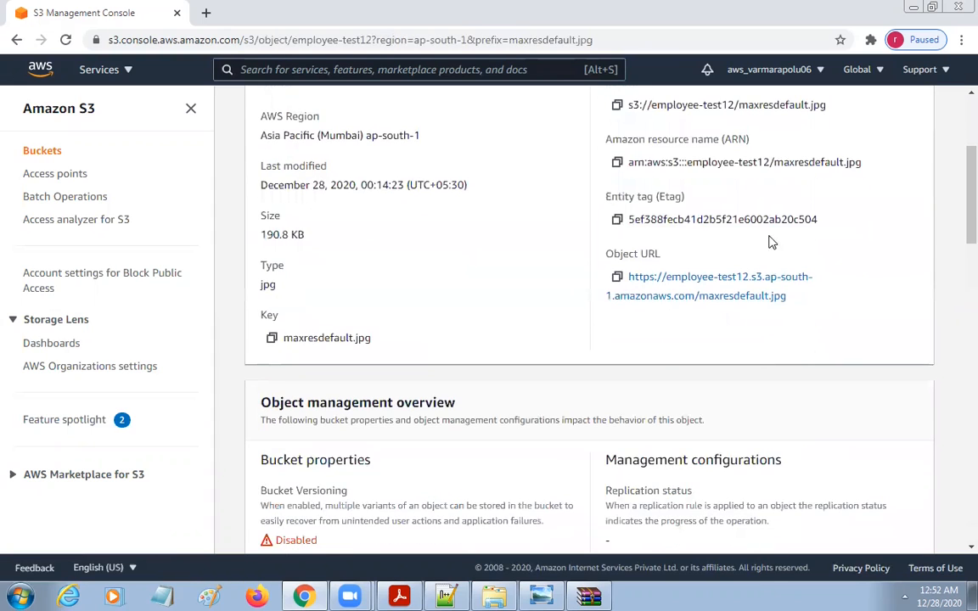
pyautogui.scroll(1, 730, 312)
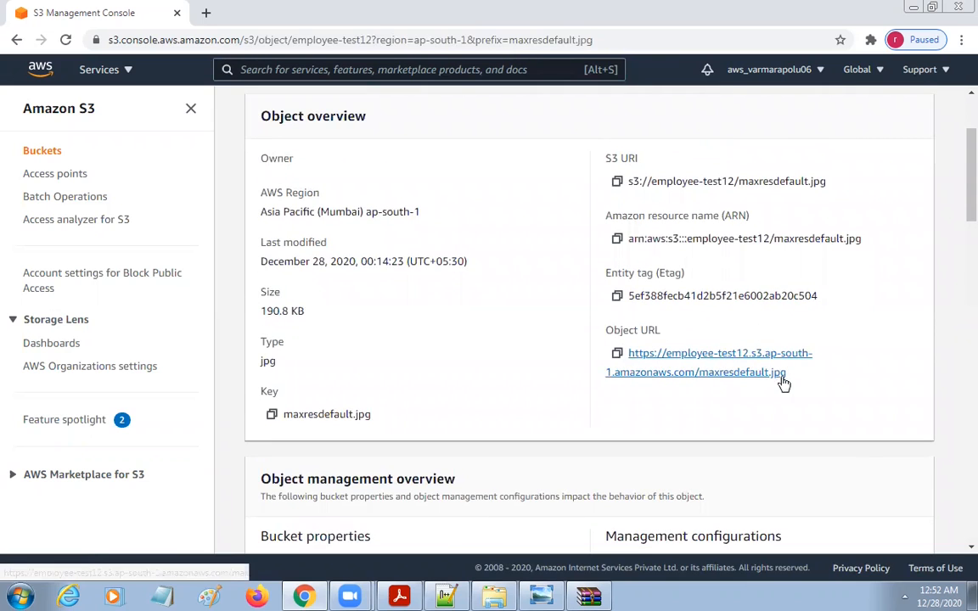
pyautogui.moveTo(785, 379); pyautogui.dragTo(625, 362)
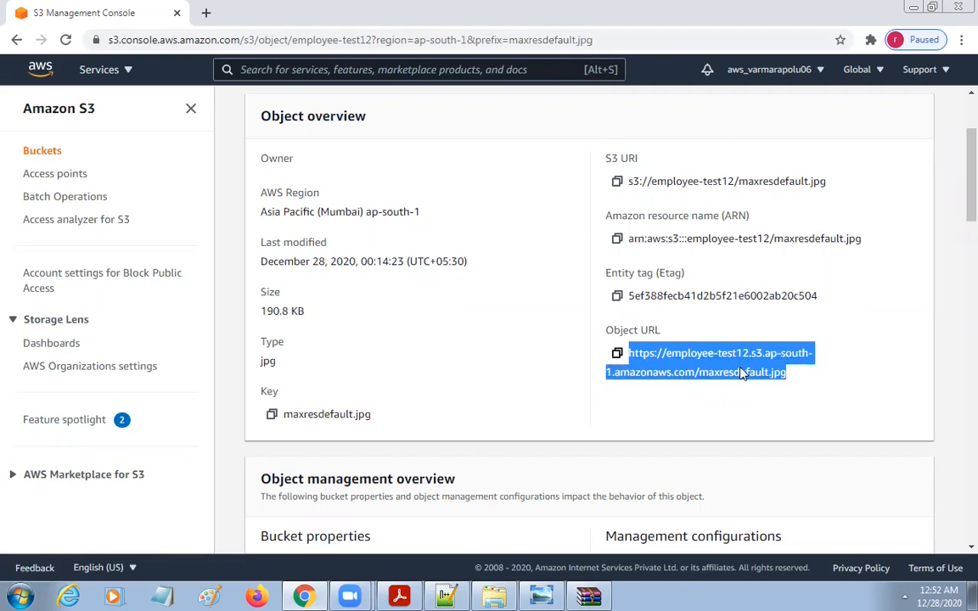
pyautogui.click(617, 358)
pyautogui.click(616, 355)
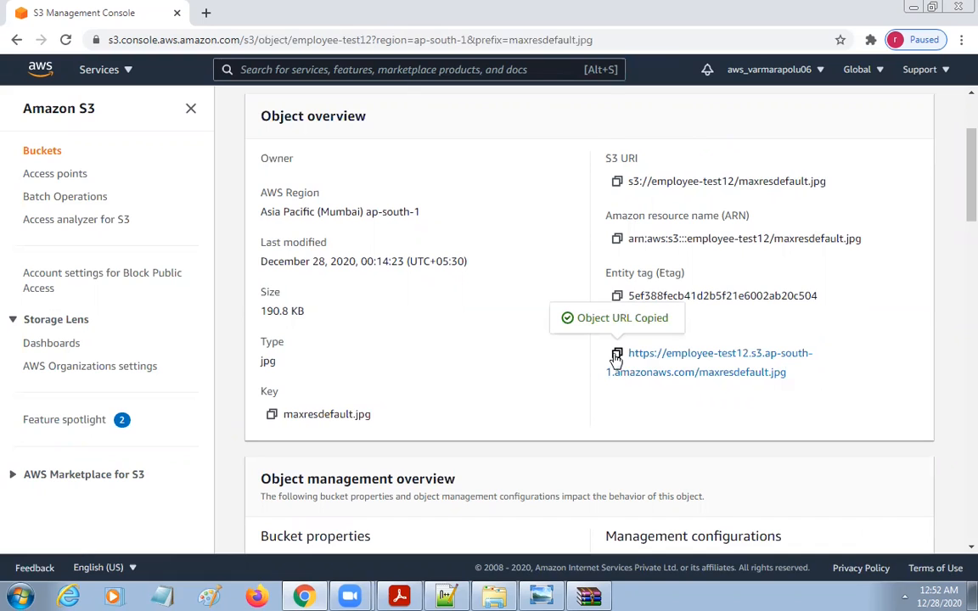
# Load the copied object URL in a new browser tab and check the response against the object's console page.
pyautogui.click(204, 14)
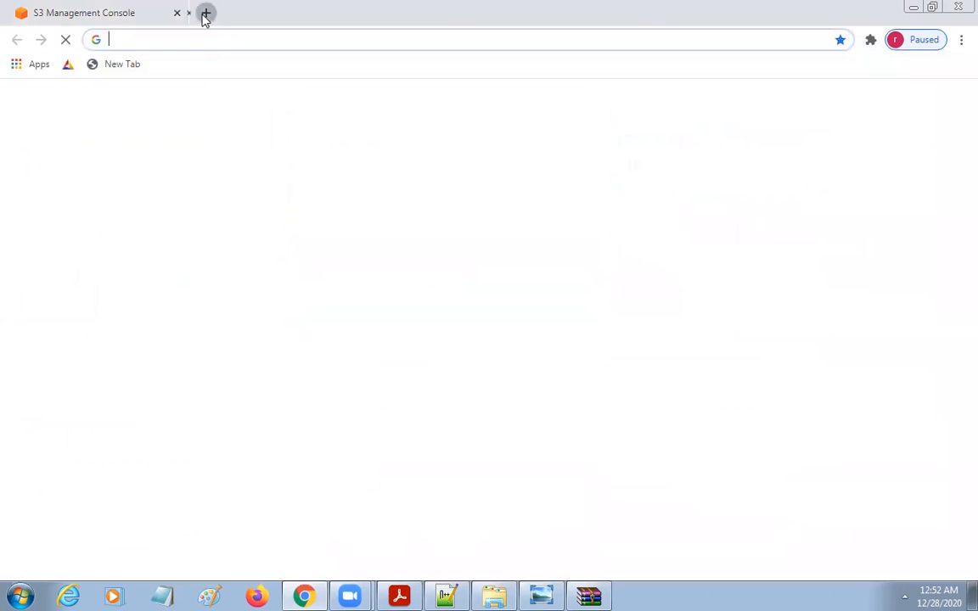
pyautogui.hotkey('ctrl', 'v')
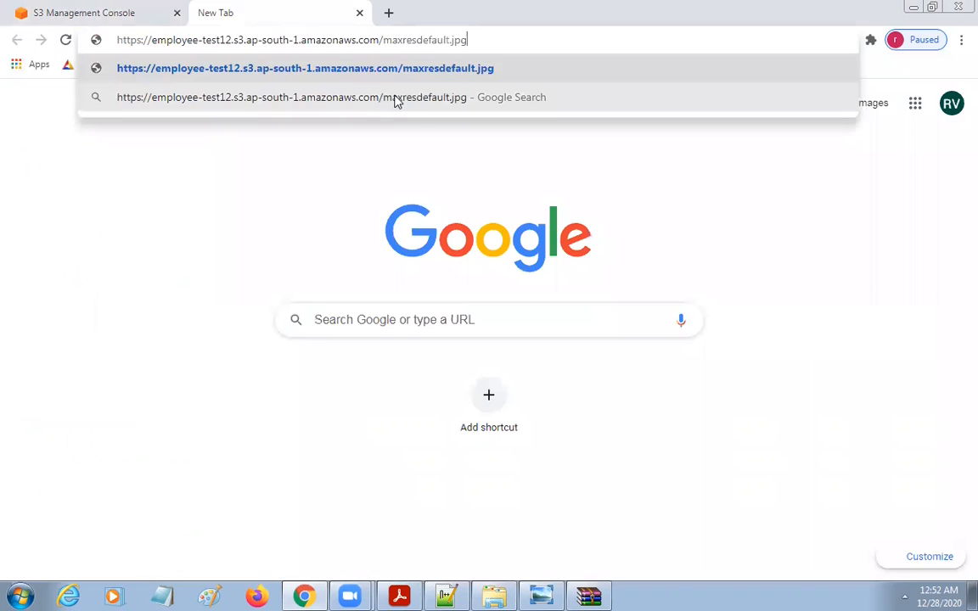
pyautogui.press('Return')
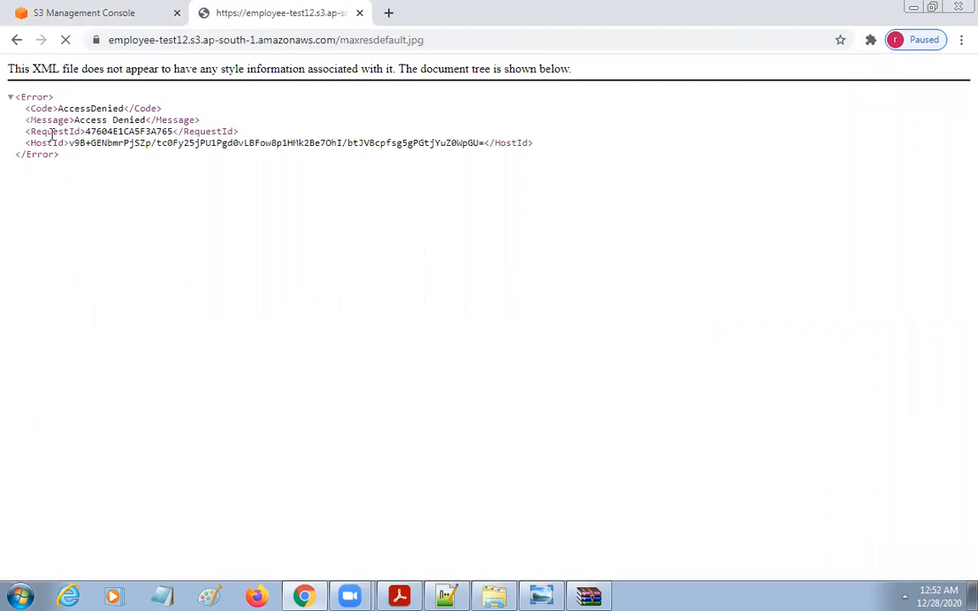
pyautogui.moveTo(53, 108); pyautogui.dragTo(124, 109)
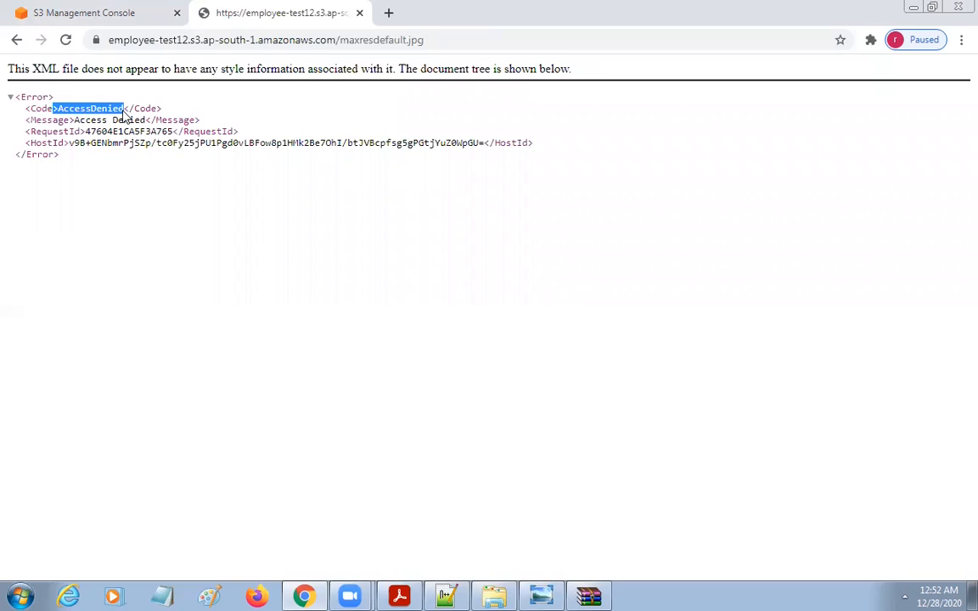
pyautogui.click(114, 18)
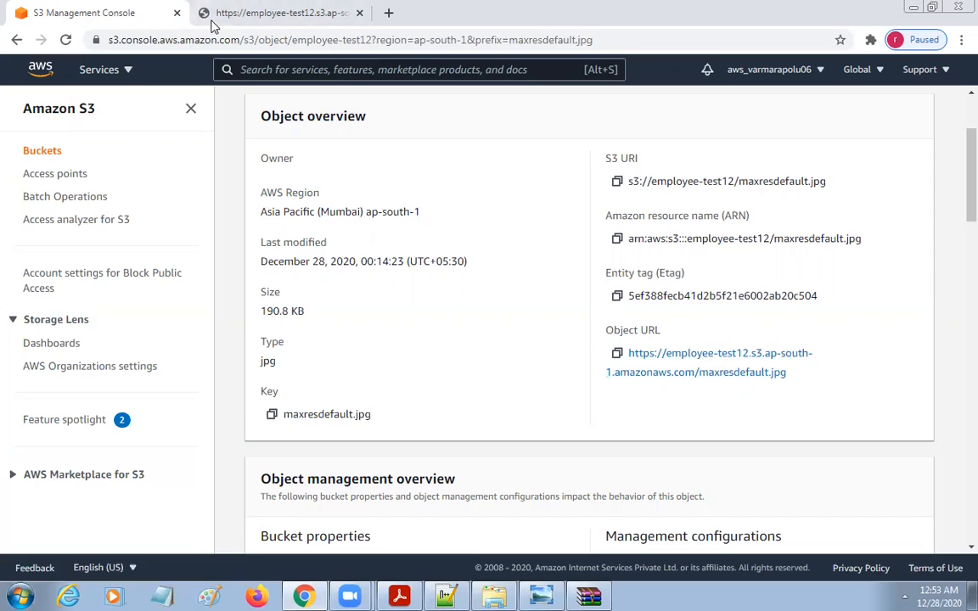
pyautogui.click(213, 24)
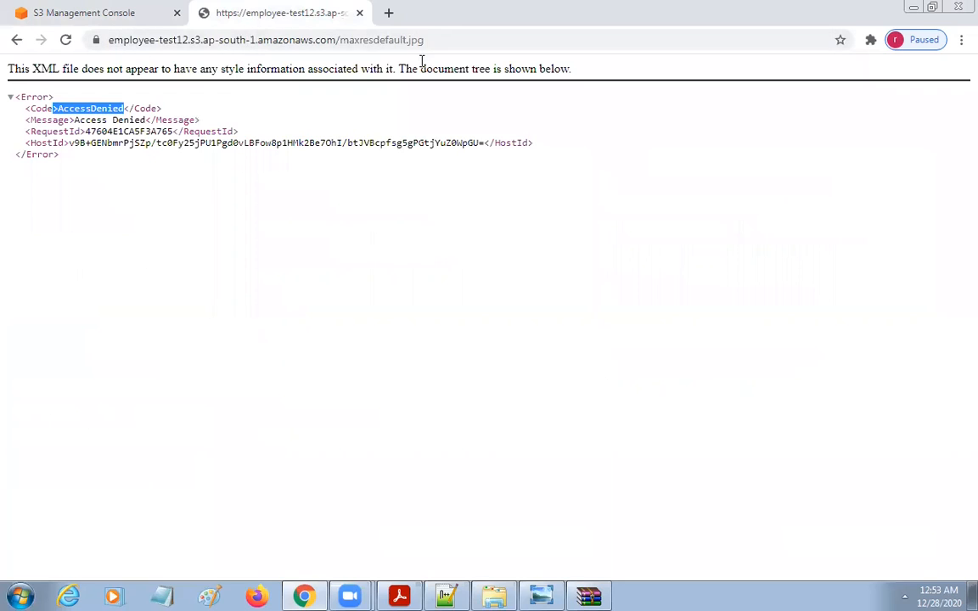
pyautogui.moveTo(426, 40); pyautogui.dragTo(348, 39)
pyautogui.moveTo(58, 60); pyautogui.dragTo(66, 29)
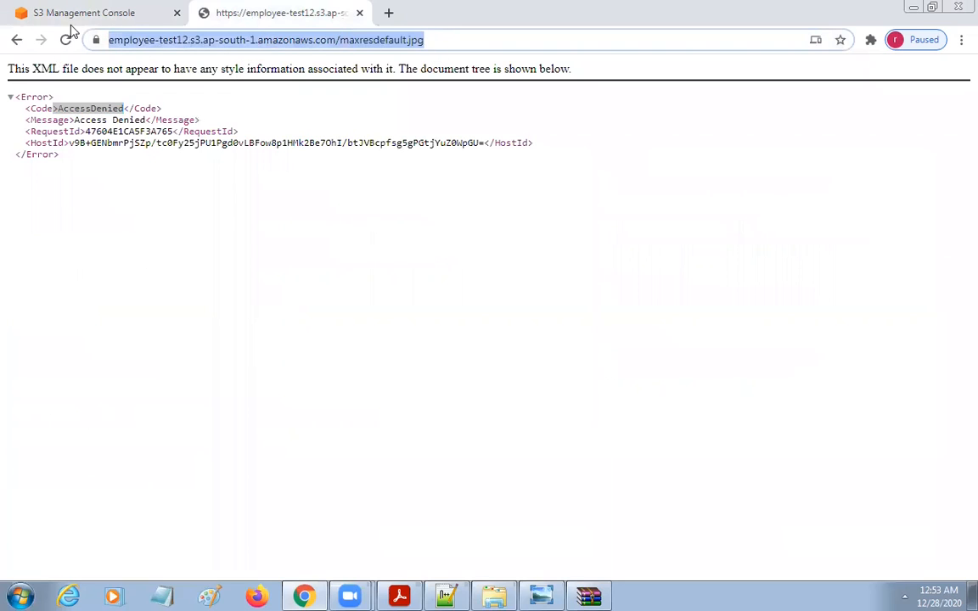
# Return to the S3 console and examine the region, size, ARN and S3 URI in maxresdefault.jpg's object overview.
pyautogui.click(67, 19)
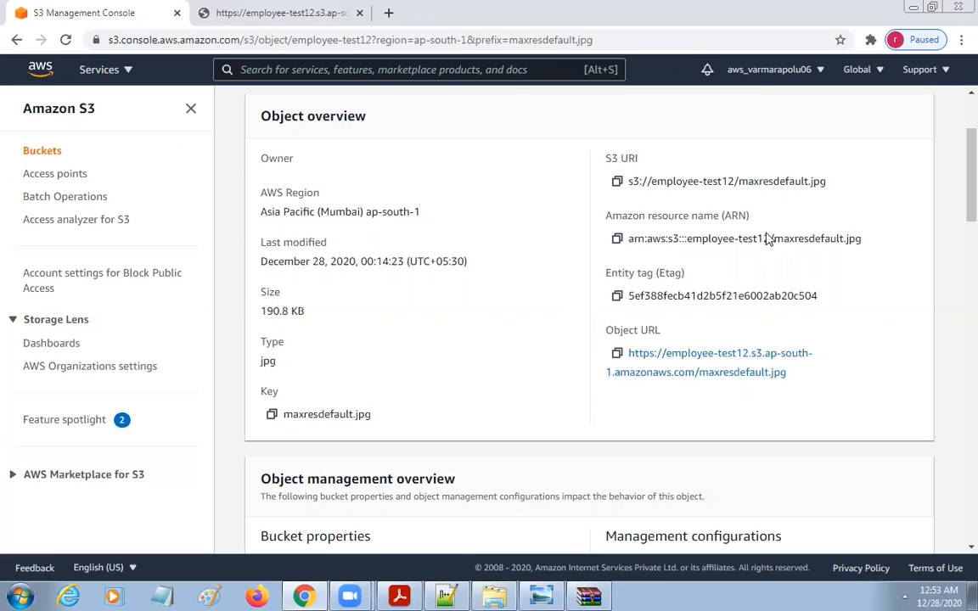
pyautogui.click(617, 240)
pyautogui.scroll(2, 475, 352)
pyautogui.scroll(-1, 289, 361)
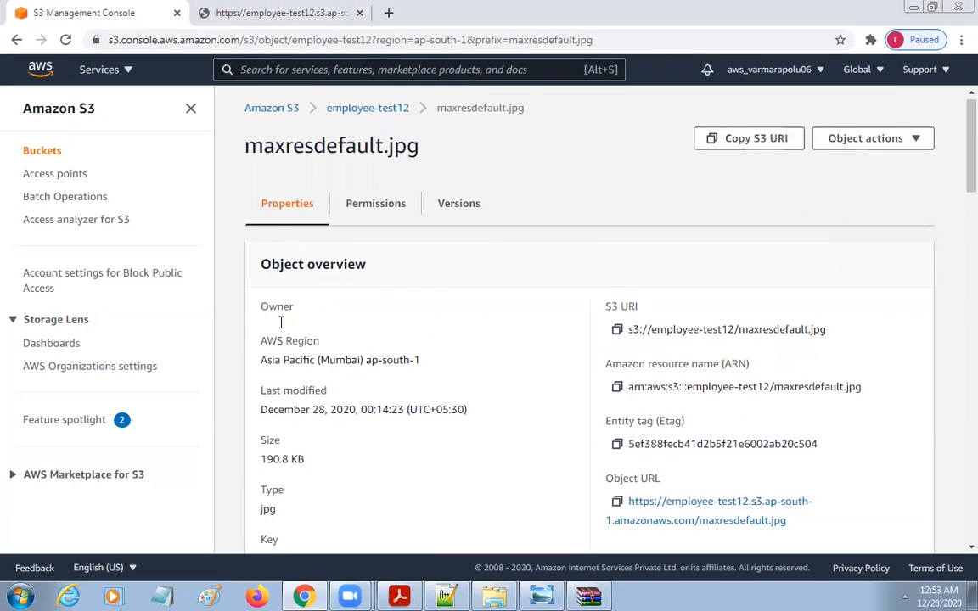
pyautogui.moveTo(258, 269); pyautogui.dragTo(433, 303)
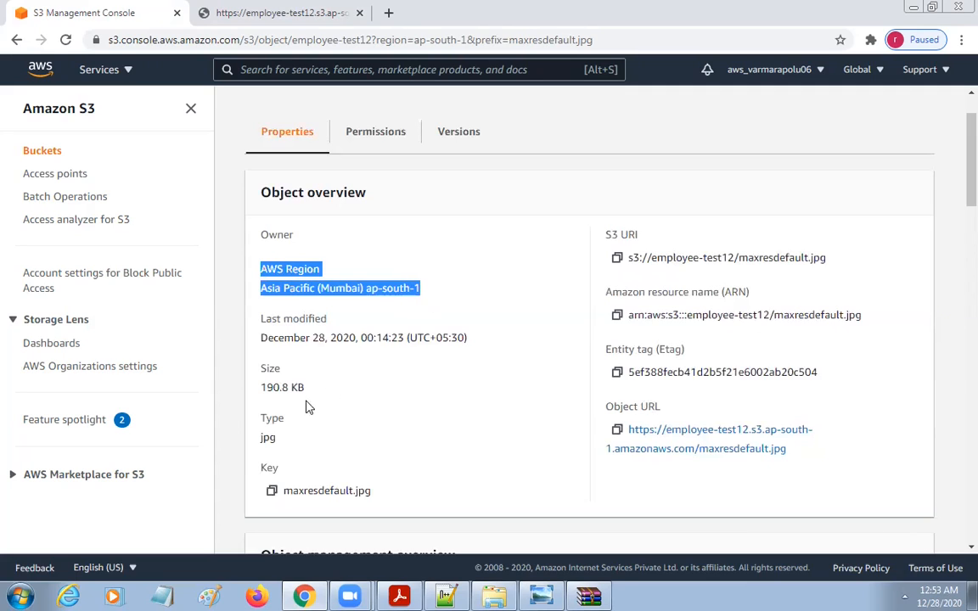
pyautogui.tripleClick(274, 384)
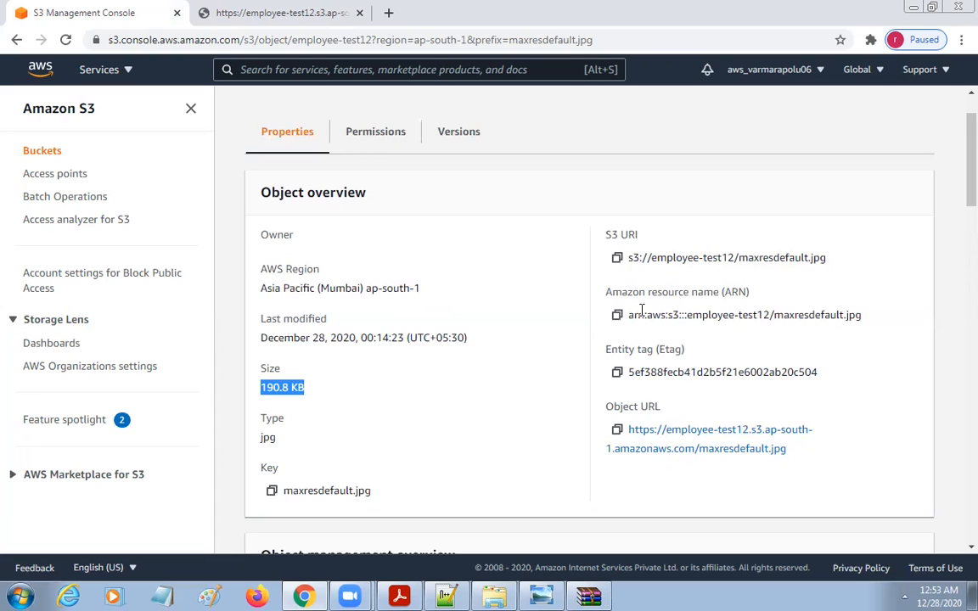
pyautogui.moveTo(629, 315); pyautogui.dragTo(881, 313)
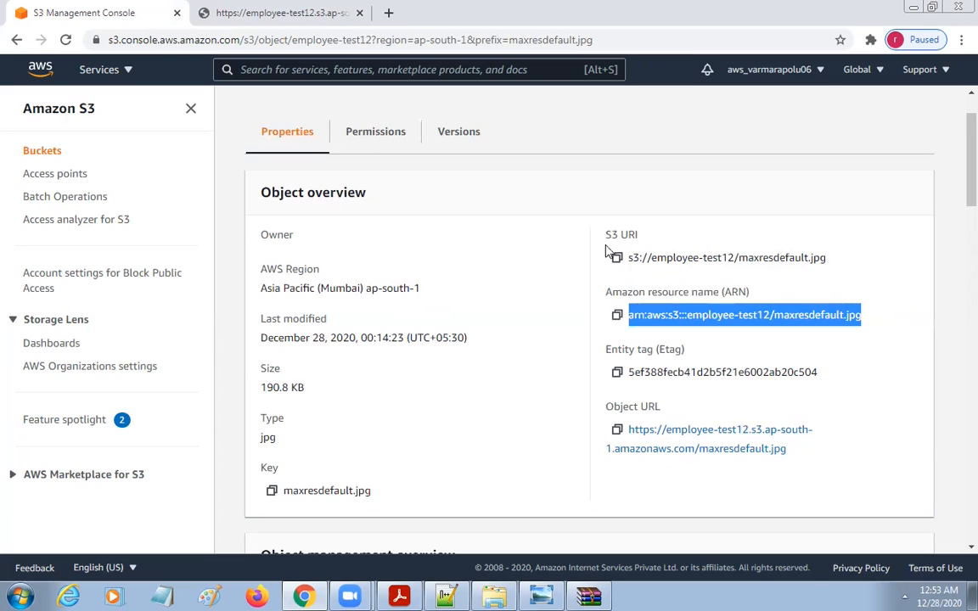
pyautogui.moveTo(610, 234); pyautogui.dragTo(639, 242)
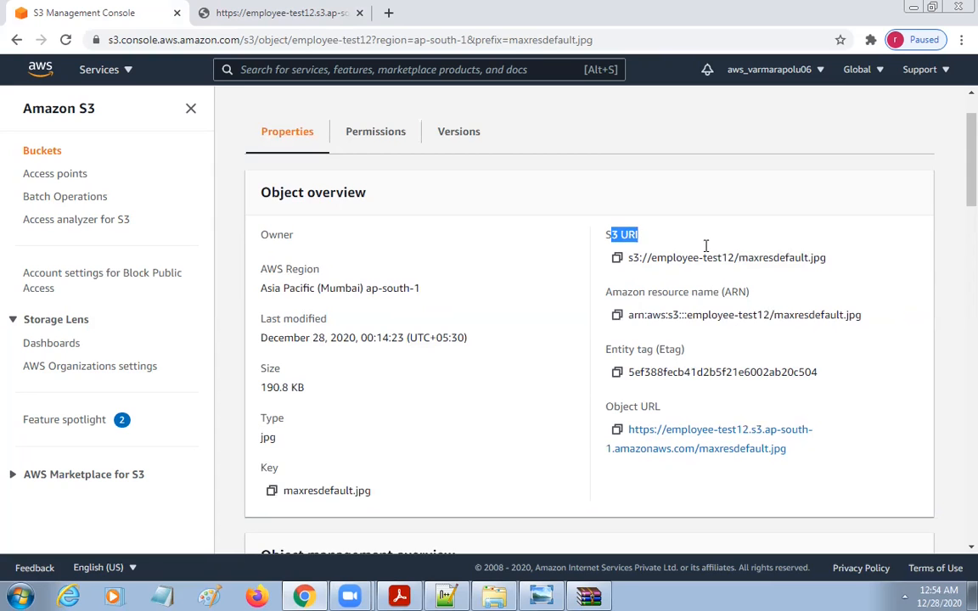
# Review the bucket versioning and management configurations in the object management overview of maxresdefault.jpg.
pyautogui.scroll(-3, 714, 408)
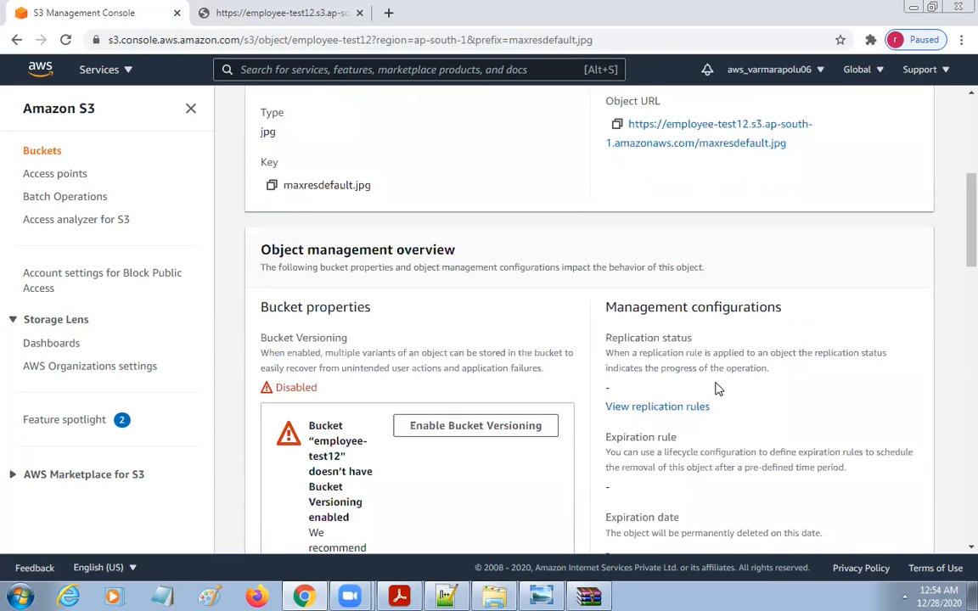
pyautogui.scroll(-2, 714, 408)
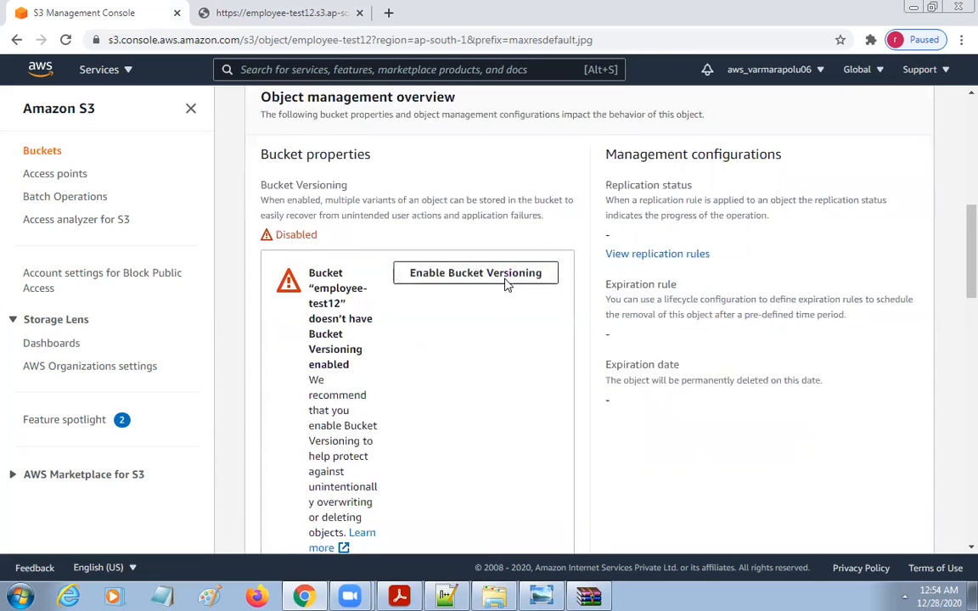
pyautogui.scroll(-3, 510, 289)
pyautogui.scroll(4, 521, 313)
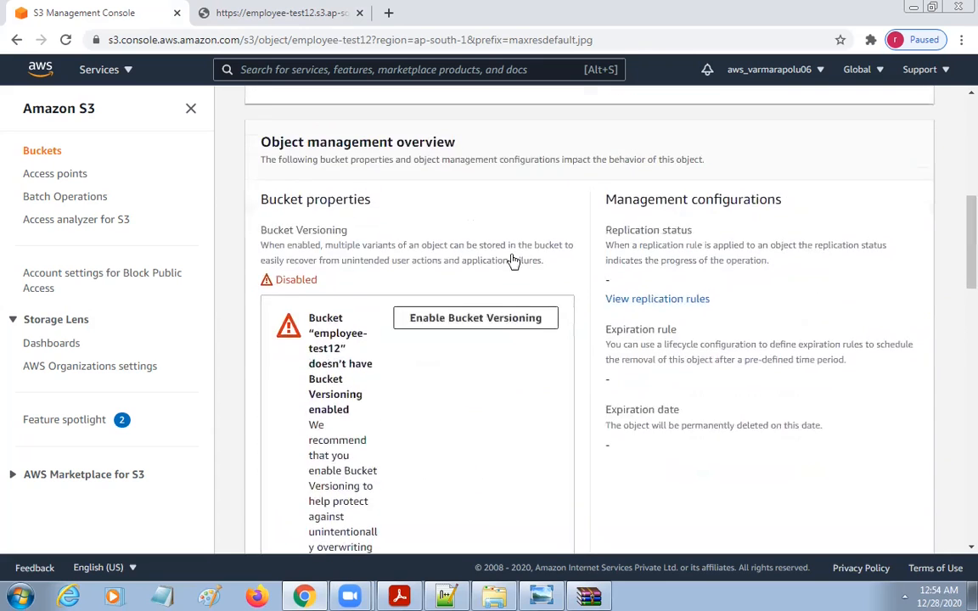
pyautogui.moveTo(244, 290)
pyautogui.mouseDown()
pyautogui.moveTo(345, 382)
pyautogui.moveTo(594, 443)
pyautogui.mouseUp()
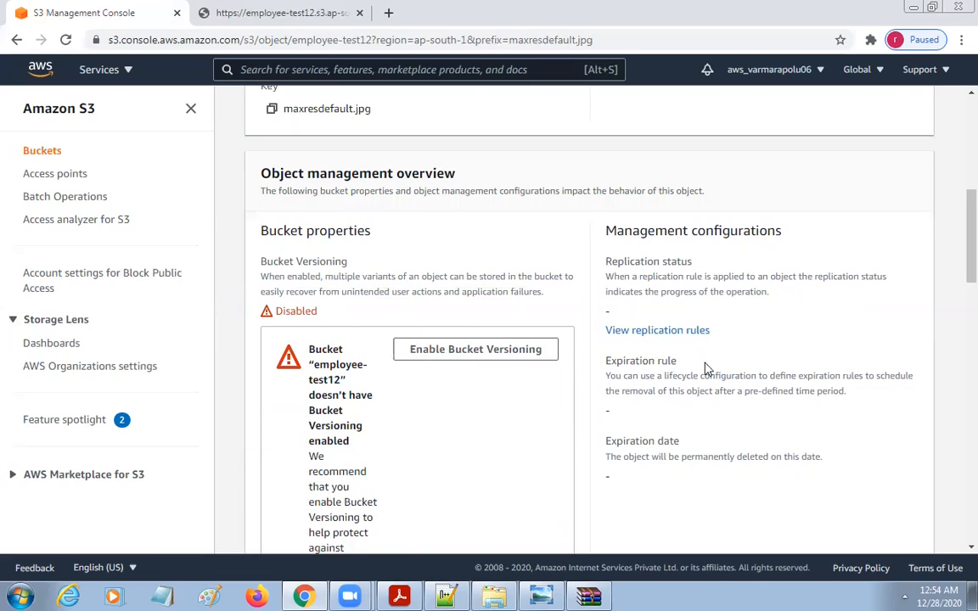
pyautogui.scroll(5, 725, 397)
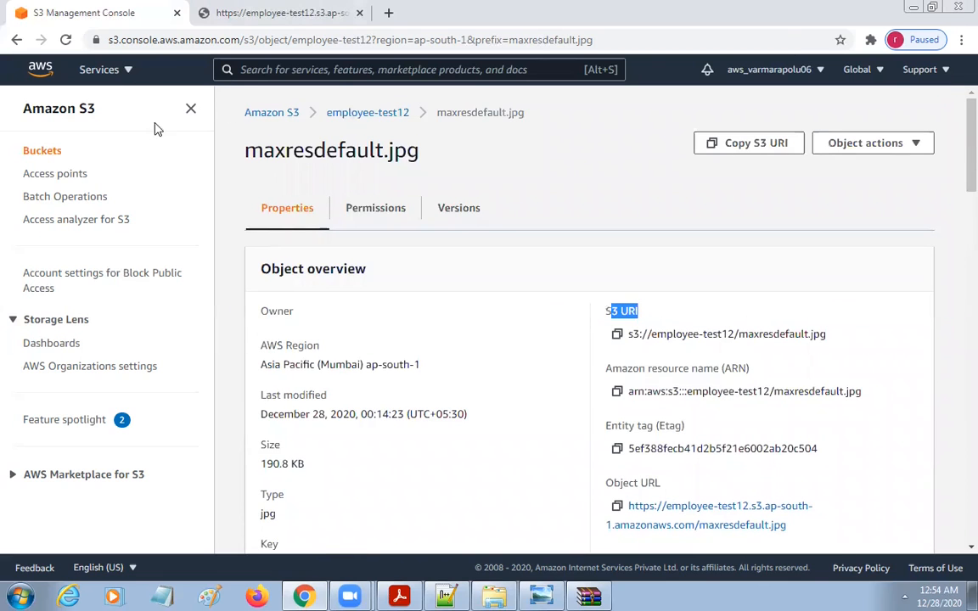
# Go back to the S3 bucket list and consult the buckets-per-account limit on the S3 Maximums slide in Adobe Acrobat Reader.
pyautogui.click(272, 116)
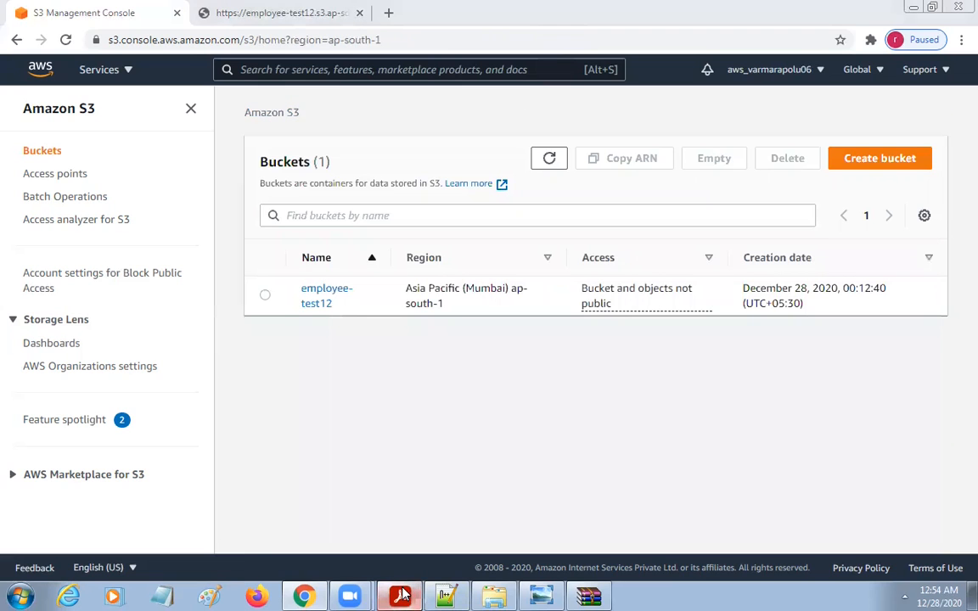
pyautogui.hotkey('alt', 'Tab')
pyautogui.scroll(6, 584, 370)
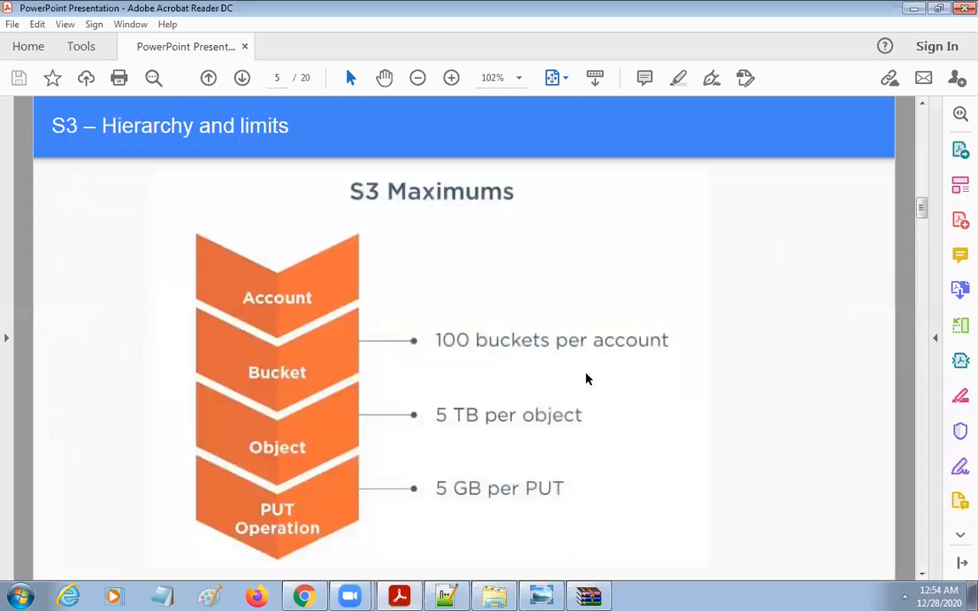
pyautogui.moveTo(419, 317)
pyautogui.mouseDown()
pyautogui.moveTo(589, 368)
pyautogui.moveTo(699, 381)
pyautogui.mouseUp()
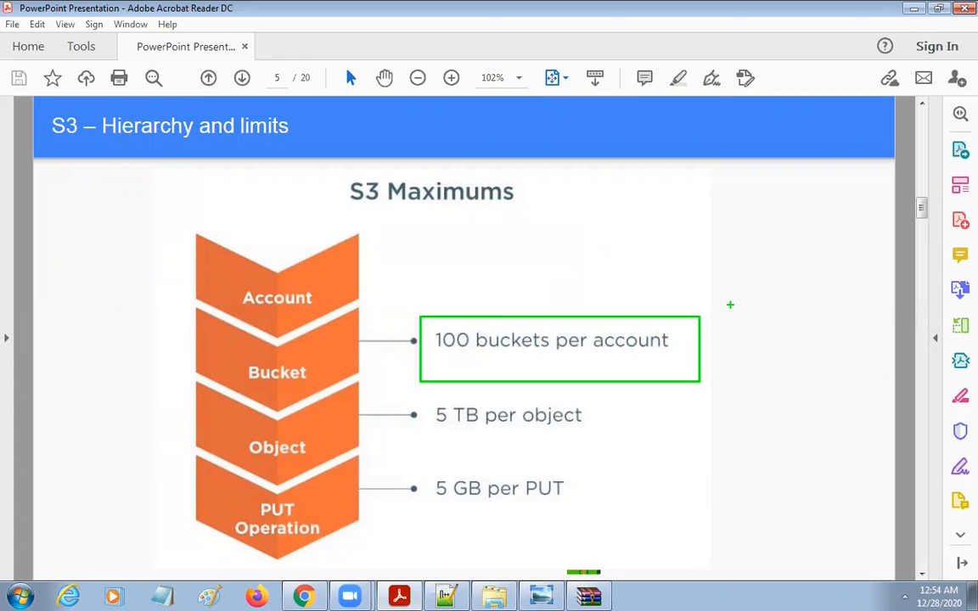
pyautogui.press('Escape')
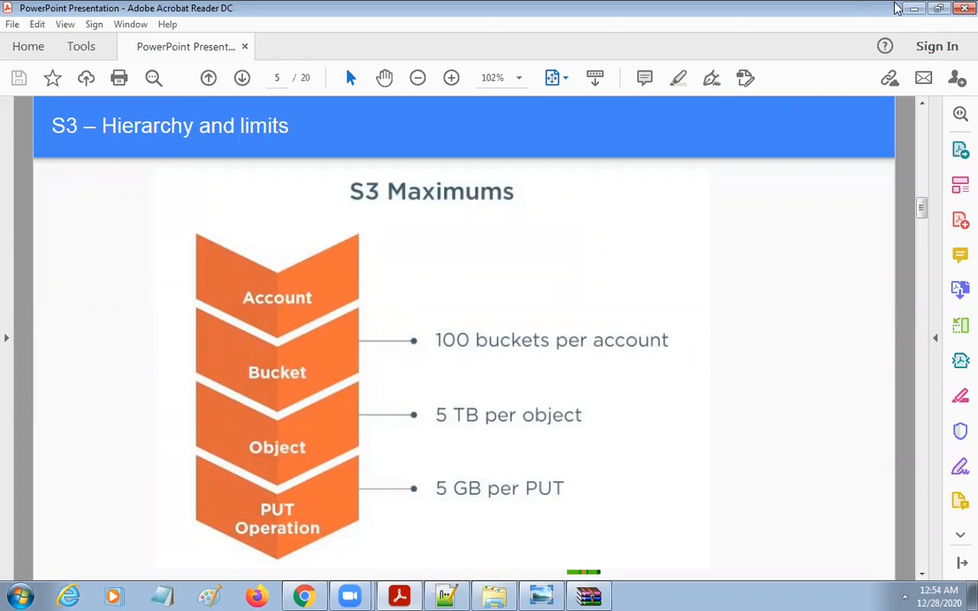
pyautogui.click(909, 9)
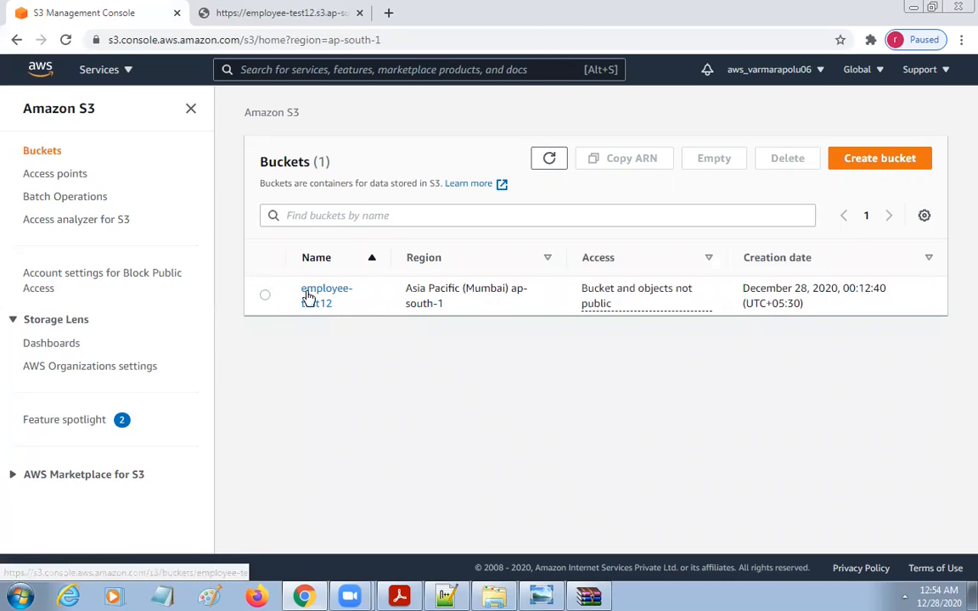
# Start creating a new S3 bucket and enter employee-public-bucket as its name.
pyautogui.click(873, 161)
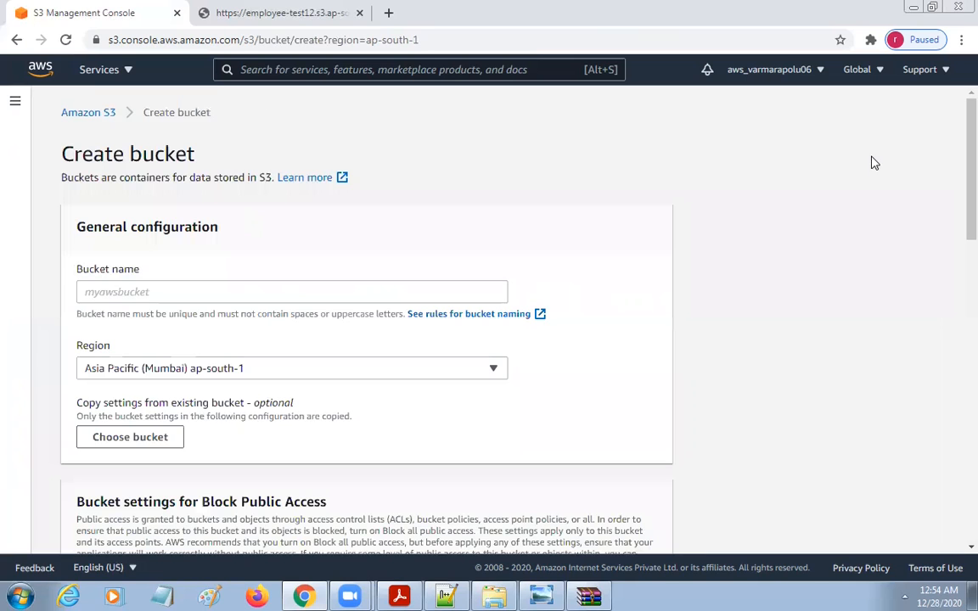
pyautogui.click(120, 292)
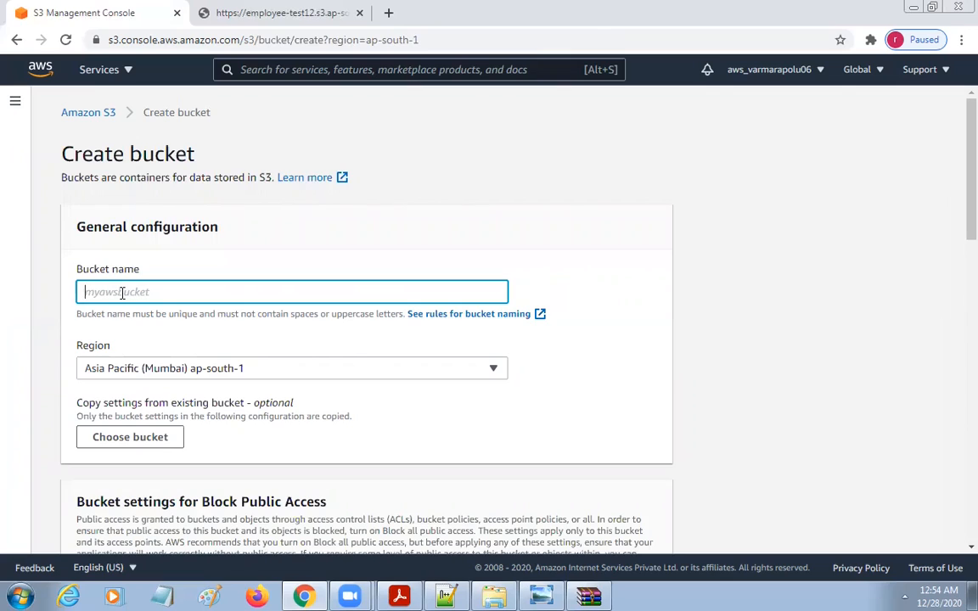
pyautogui.write('employee-public-bucket')
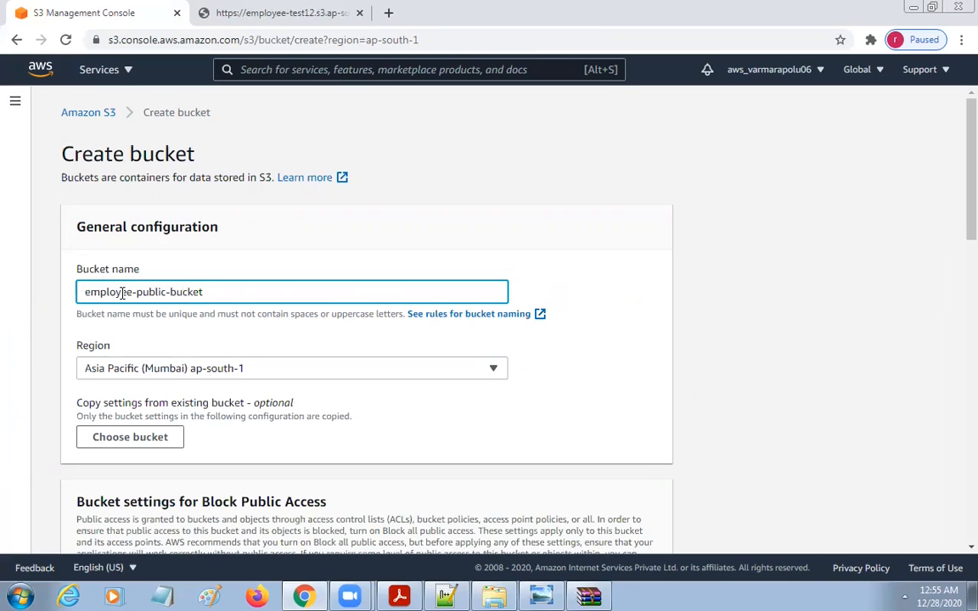
pyautogui.press('Tab')
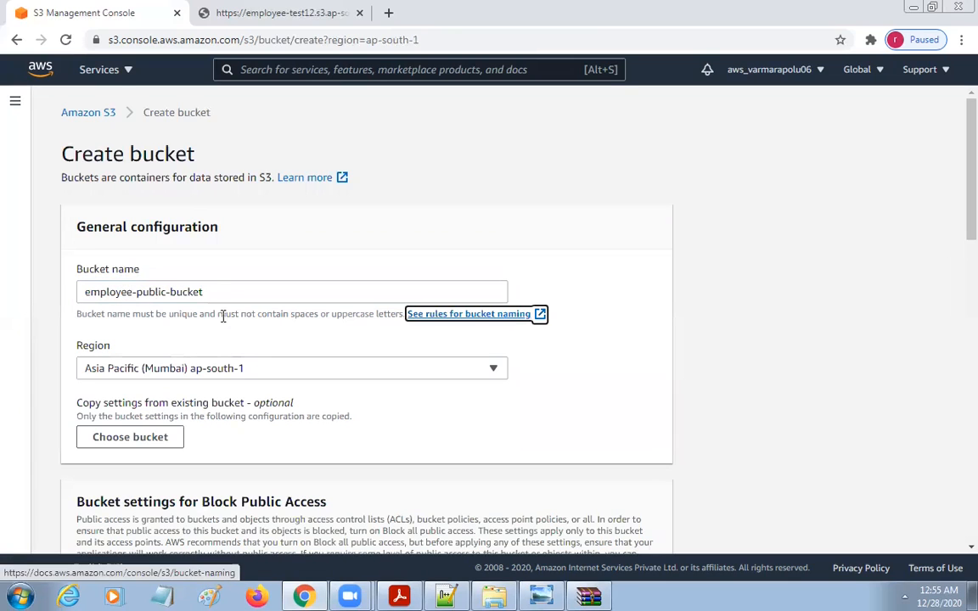
pyautogui.click(218, 283)
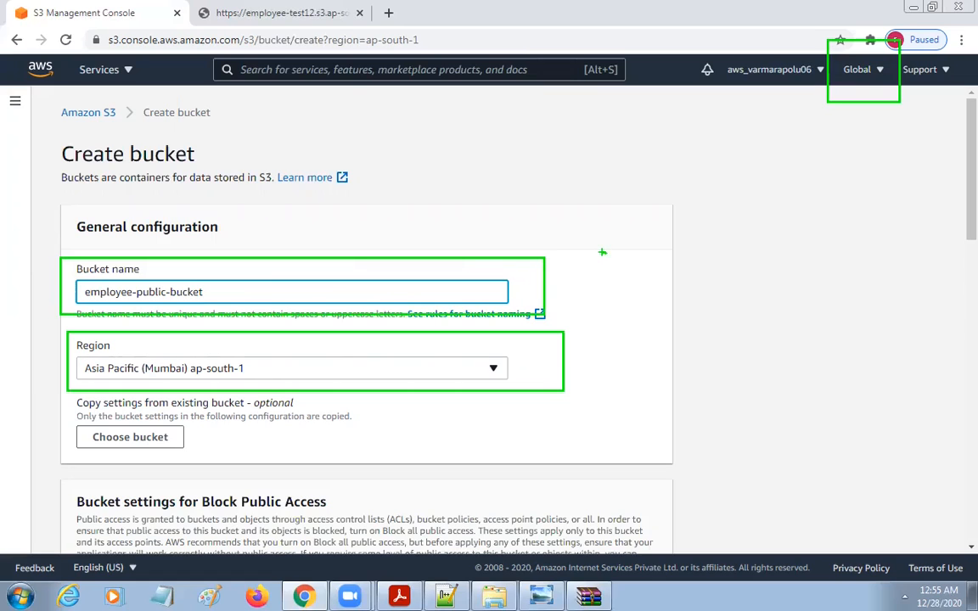
pyautogui.moveTo(602, 252); pyautogui.dragTo(606, 284)
pyautogui.write('Standard ')
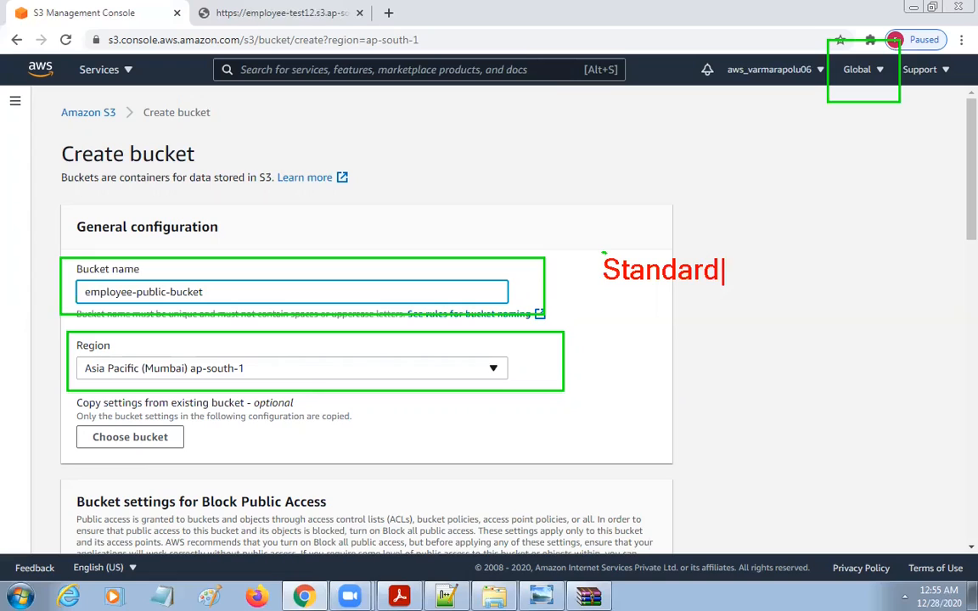
pyautogui.write(' >_')
pyautogui.press('BackSpace')
pyautogui.press('BackSpace')
pyautogui.write('>3')
pyautogui.press('Escape')
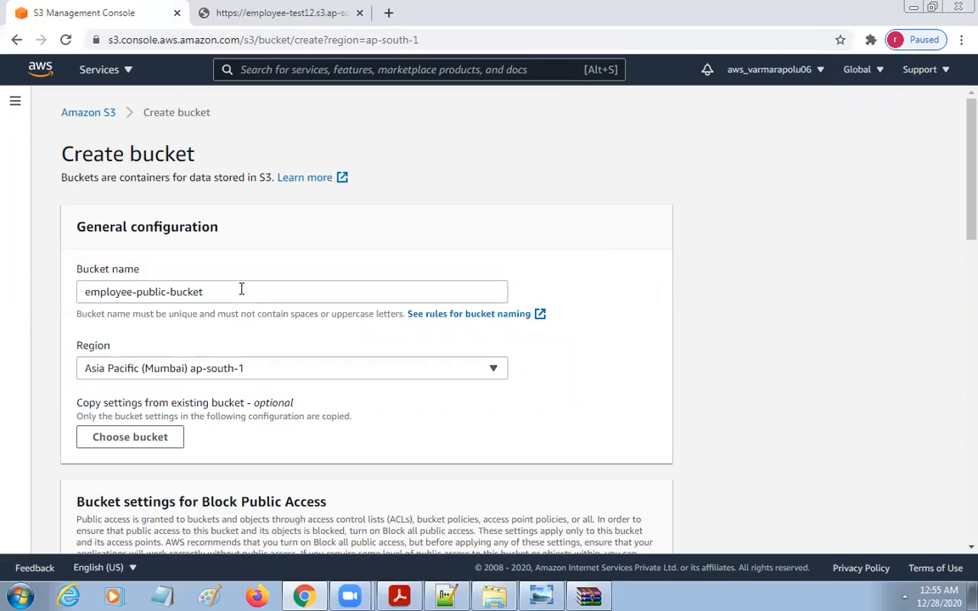
# Copy the full bucket name and shorten the entered name to employee.
pyautogui.moveTo(132, 291); pyautogui.dragTo(50, 299)
pyautogui.hotkey('ctrl', 'c')
pyautogui.moveTo(132, 292); pyautogui.dragTo(272, 289)
pyautogui.press('BackSpace')
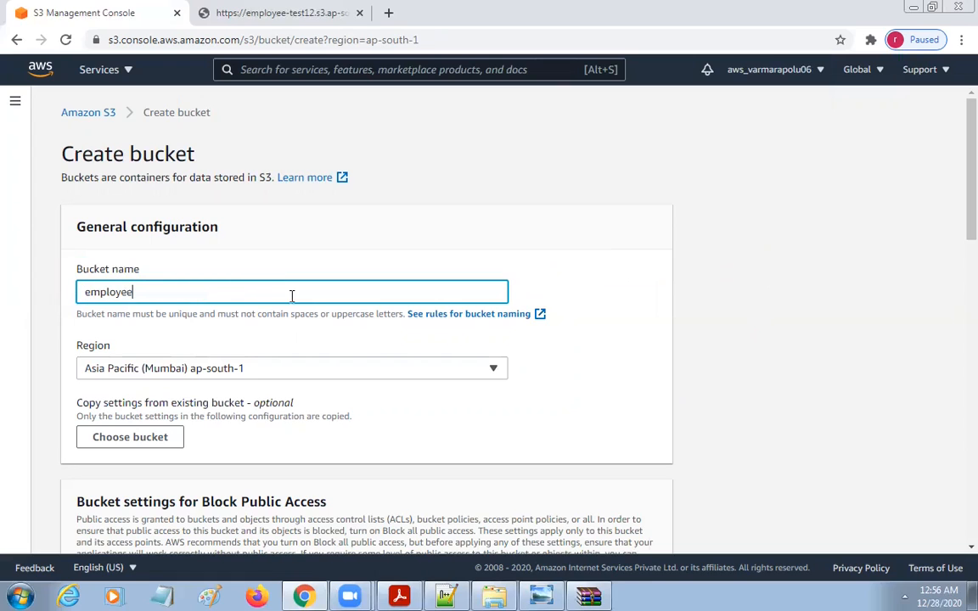
pyautogui.press('Tab')
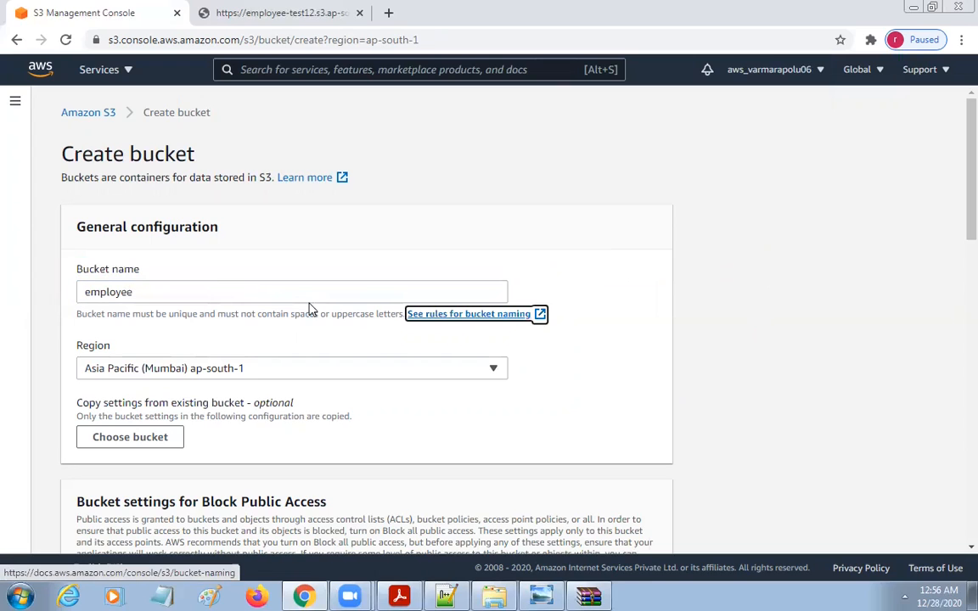
pyautogui.click(257, 348)
pyautogui.scroll(-3, 271, 404)
pyautogui.scroll(3, 359, 402)
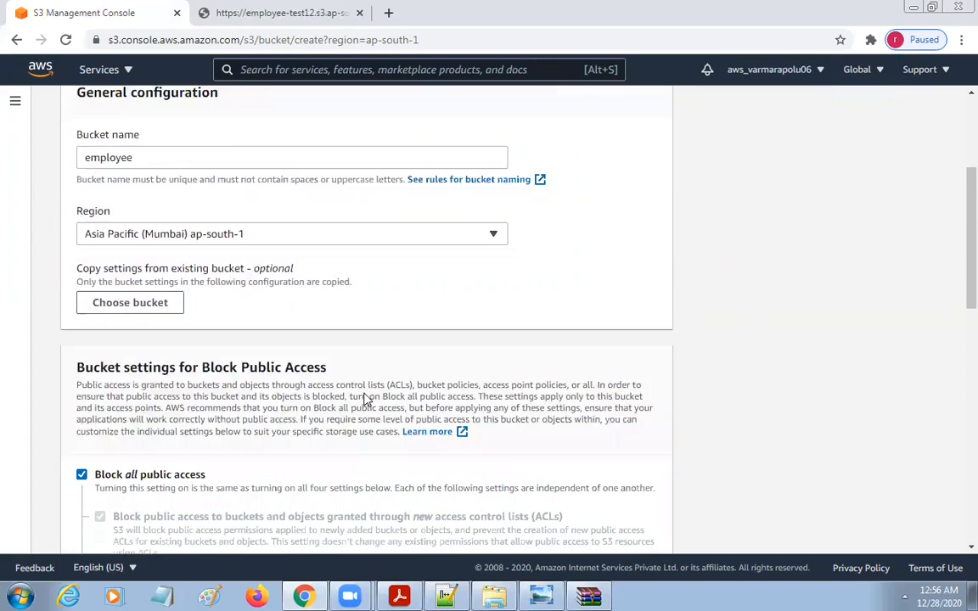
# Try to create the bucket under the name employee with the default settings.
pyautogui.click(157, 293)
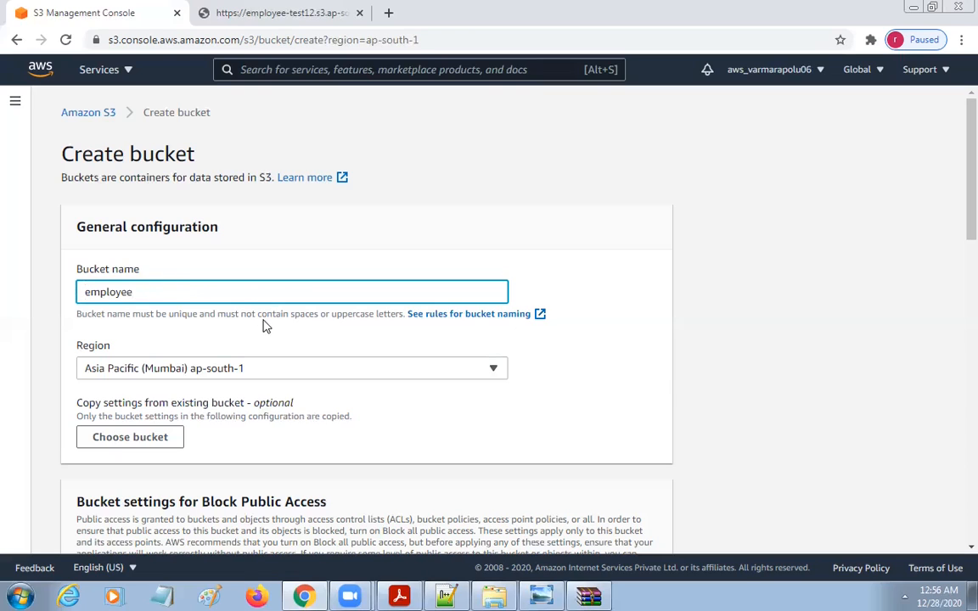
pyautogui.press('Tab')
pyautogui.press('Tab')
pyautogui.press('Tab')
pyautogui.click(188, 292)
pyautogui.doubleClick(187, 292)
pyautogui.scroll(-8, 635, 343)
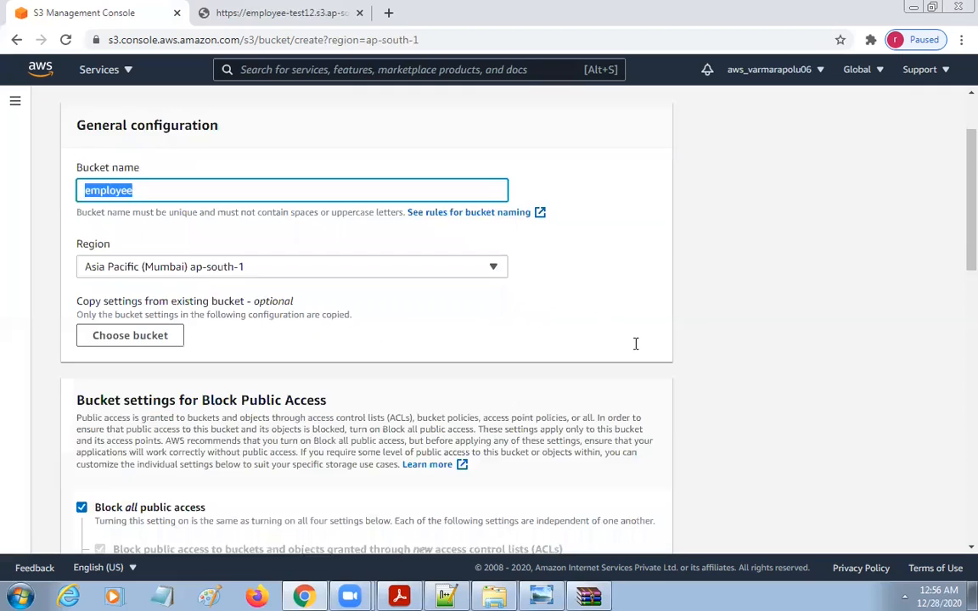
pyautogui.scroll(-3, 700, 491)
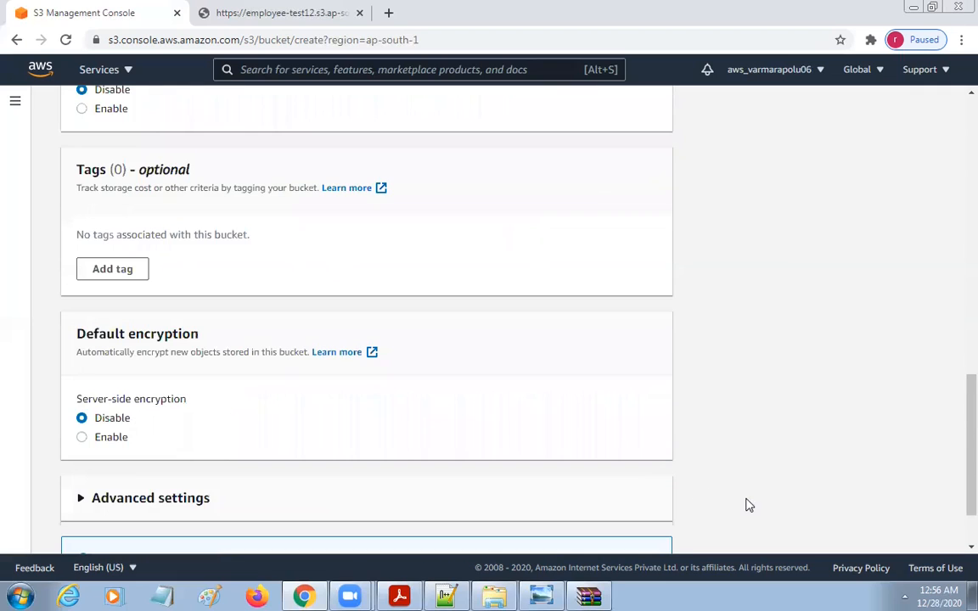
pyautogui.scroll(-2, 746, 504)
pyautogui.click(650, 528)
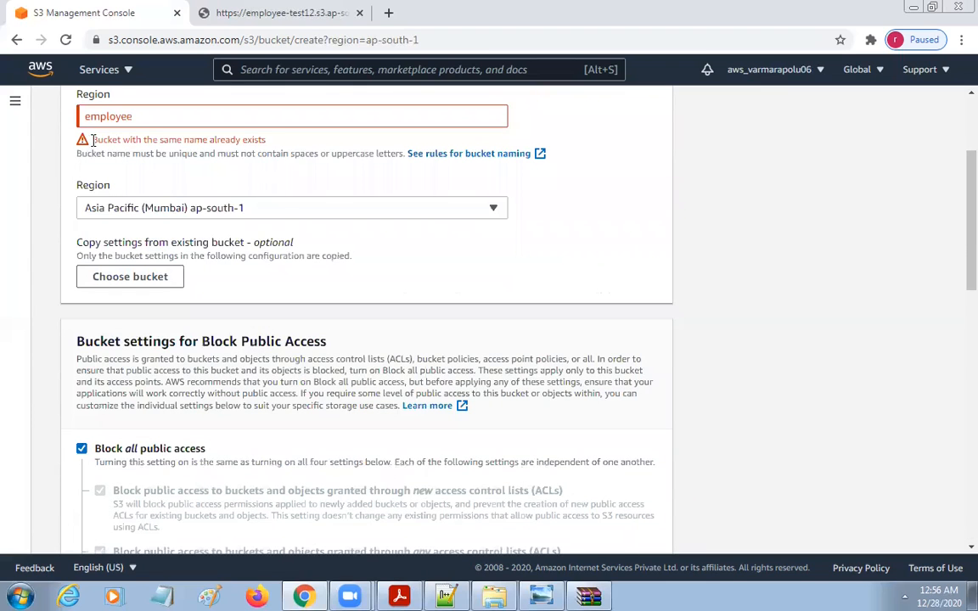
# Replace the rejected bucket name with the copied name employee-public-bucket.
pyautogui.tripleClick(296, 140)
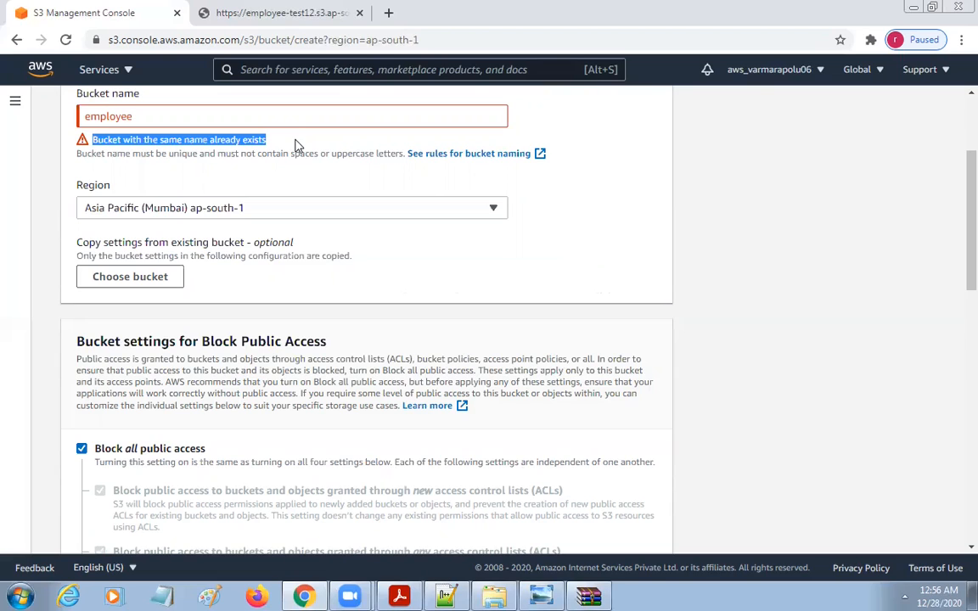
pyautogui.click(167, 120)
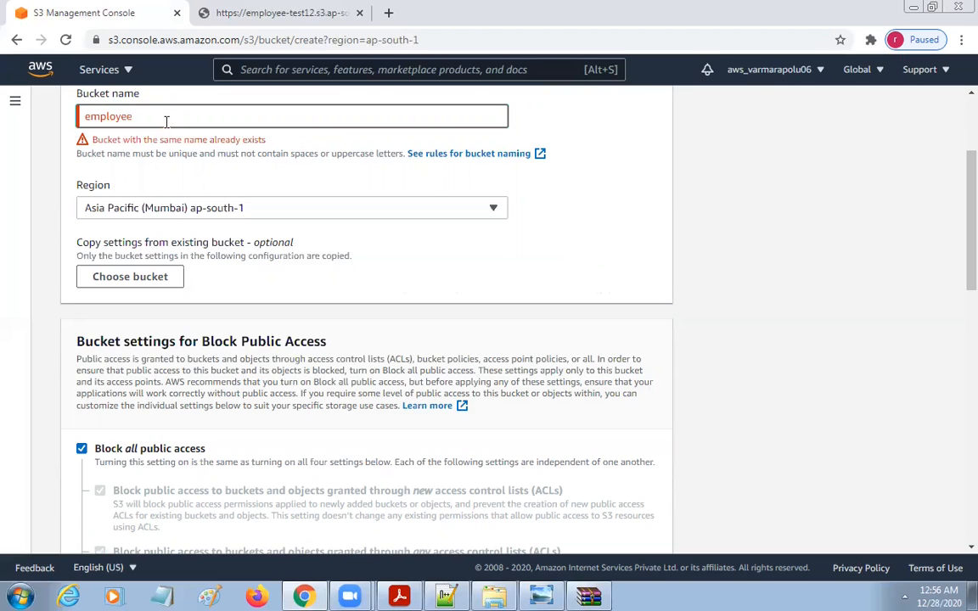
pyautogui.moveTo(166, 120); pyautogui.dragTo(86, 119)
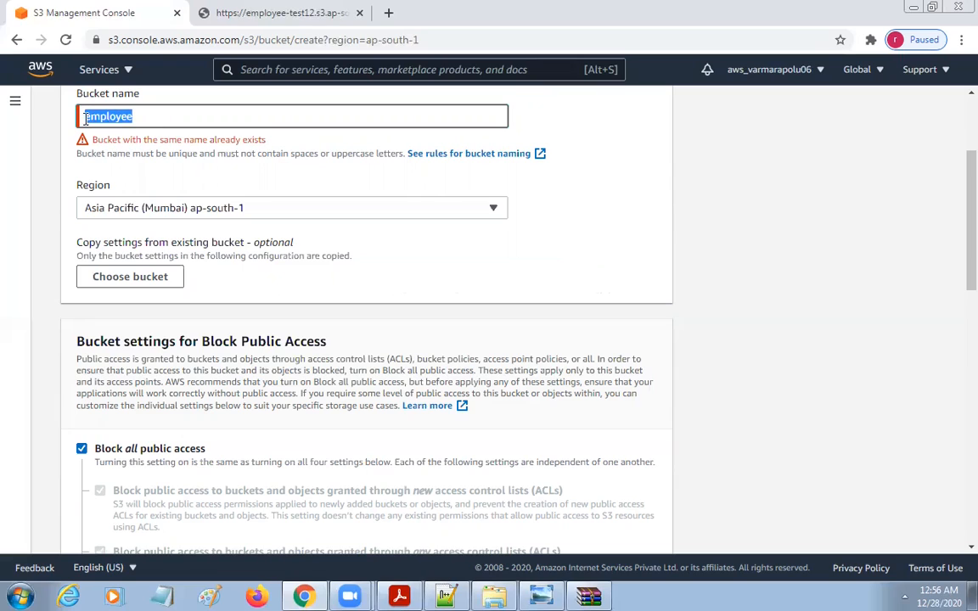
pyautogui.hotkey('ctrl', 'v')
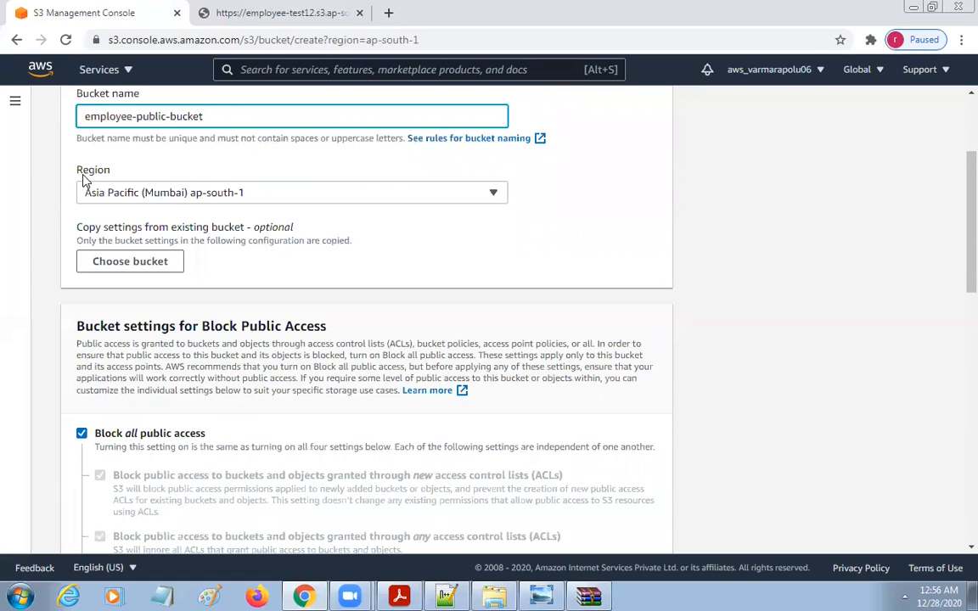
pyautogui.moveTo(64, 161)
pyautogui.mouseDown()
pyautogui.moveTo(275, 218)
pyautogui.moveTo(533, 218)
pyautogui.mouseUp()
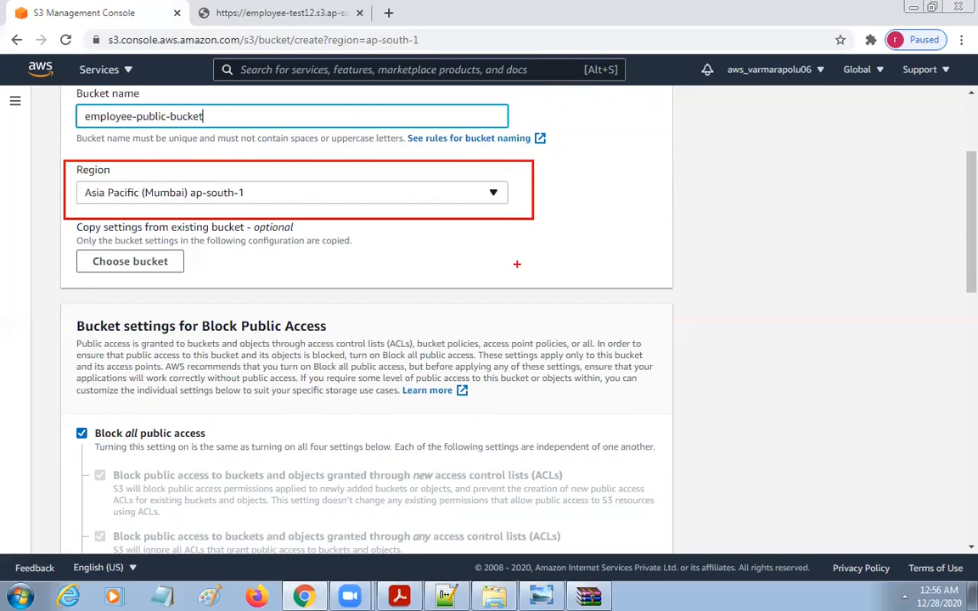
pyautogui.press('Escape')
# Review the versioning, encryption and advanced Object Lock settings, and create the bucket with the default options.
pyautogui.scroll(-10, 375, 322)
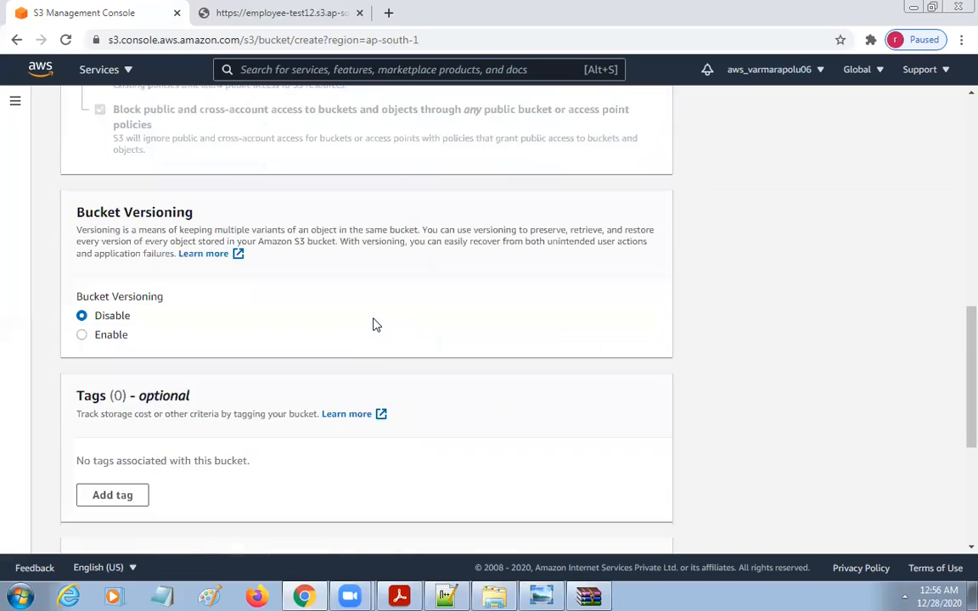
pyautogui.scroll(-5, 228, 296)
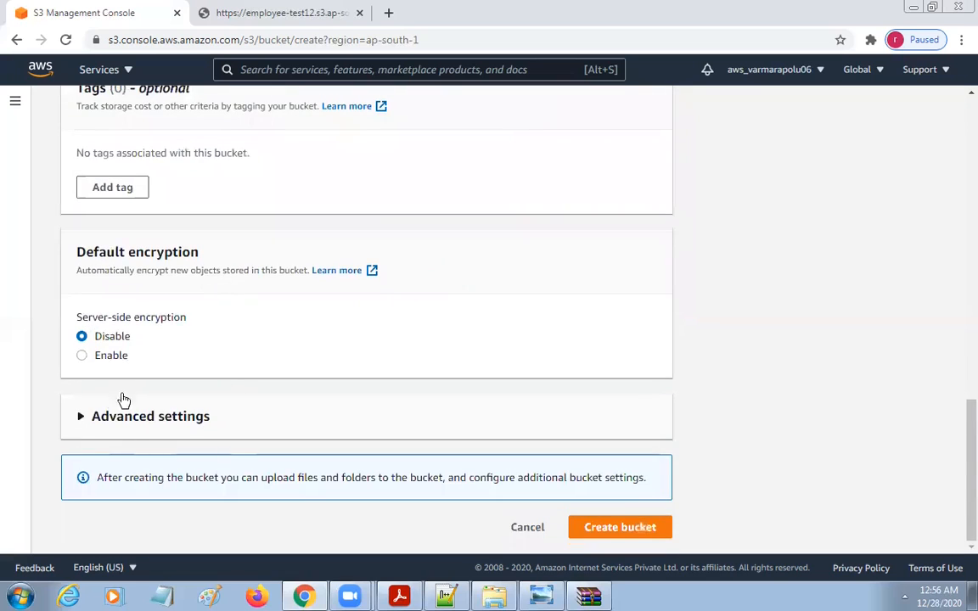
pyautogui.click(196, 415)
pyautogui.scroll(-3, 396, 369)
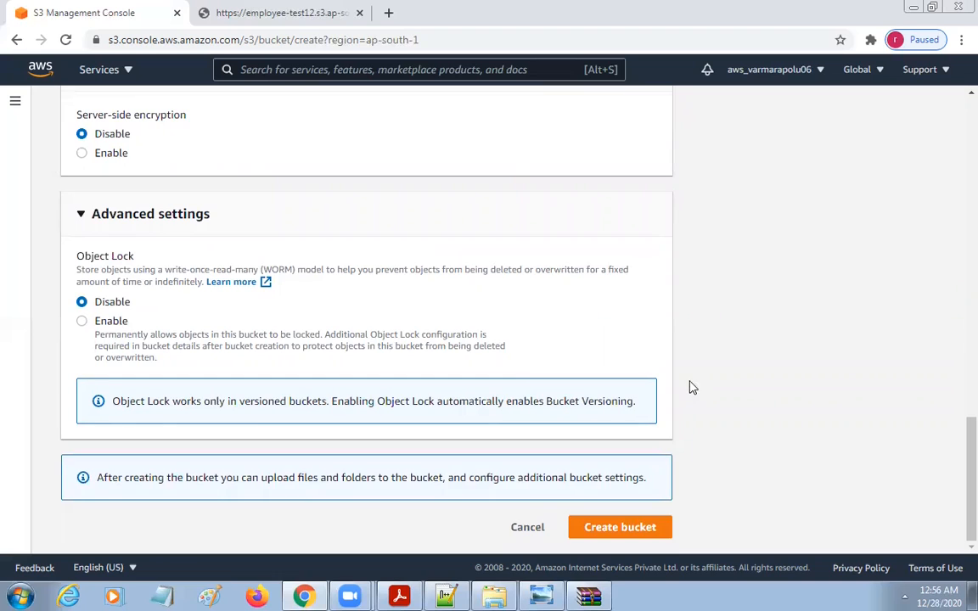
pyautogui.scroll(10, 515, 382)
pyautogui.scroll(8, 515, 379)
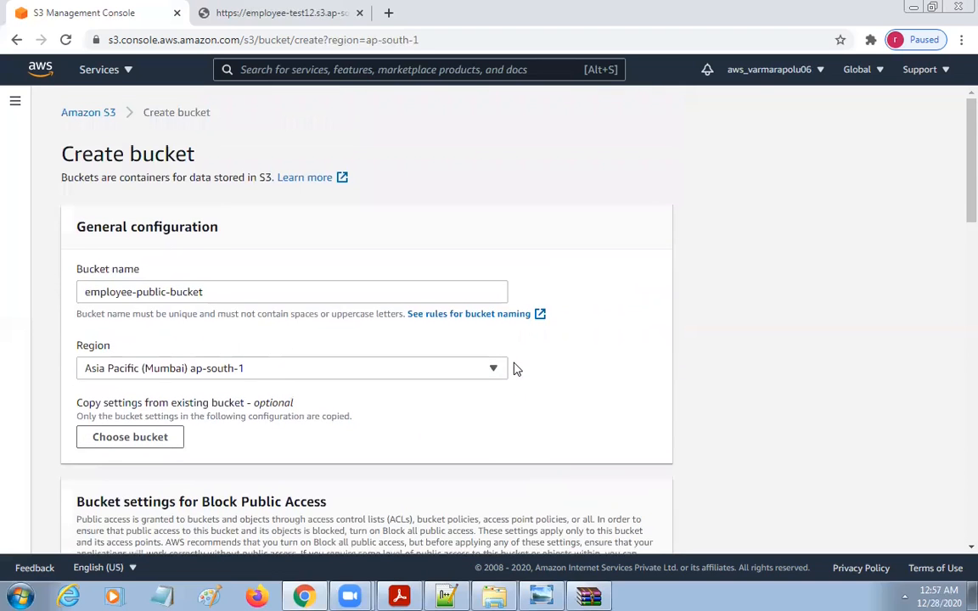
pyautogui.scroll(-15, 515, 371)
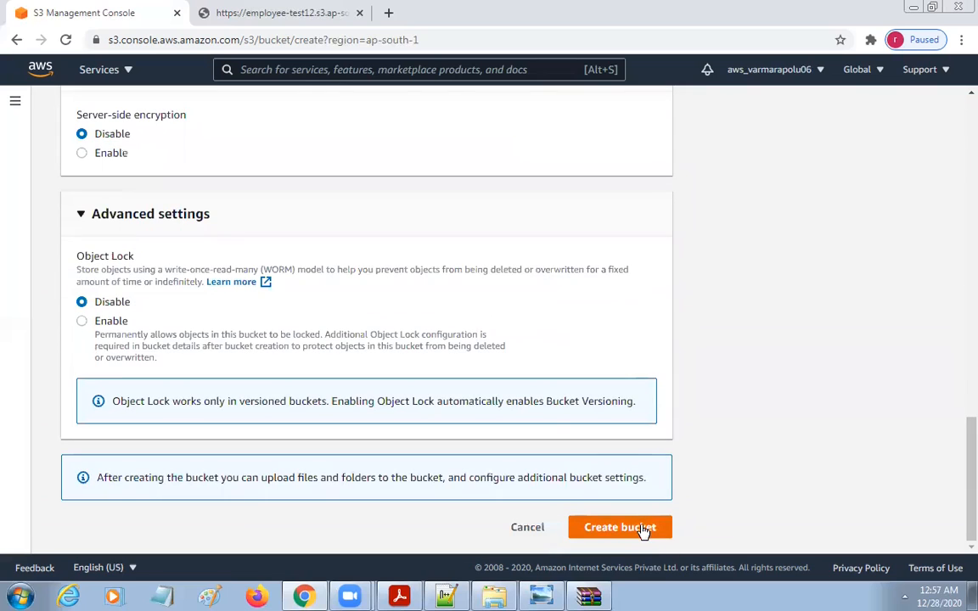
pyautogui.click(649, 528)
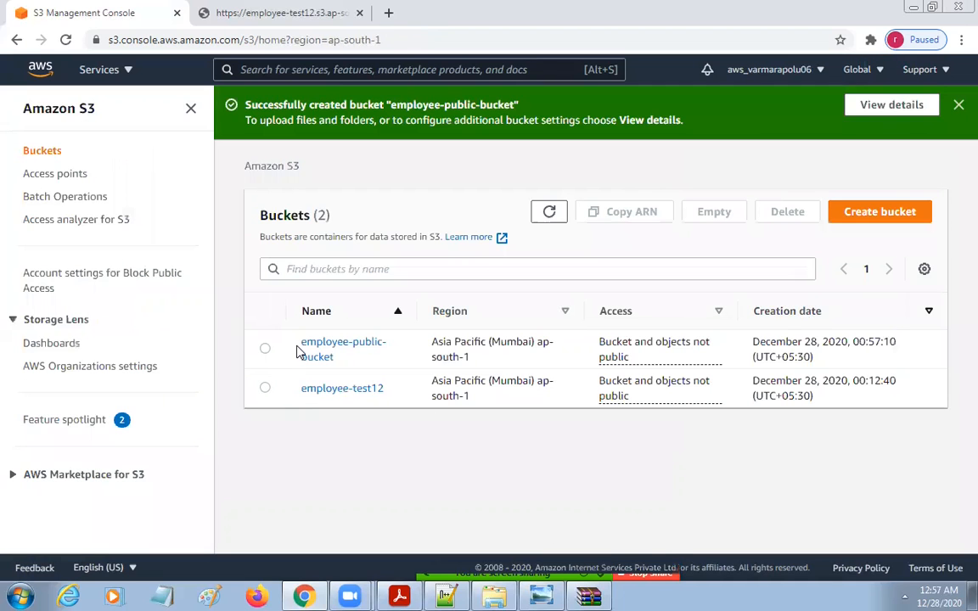
# Open employee-public-bucket from the bucket list to show its objects.
pyautogui.moveTo(247, 324)
pyautogui.mouseDown()
pyautogui.moveTo(484, 432)
pyautogui.moveTo(961, 437)
pyautogui.mouseUp()
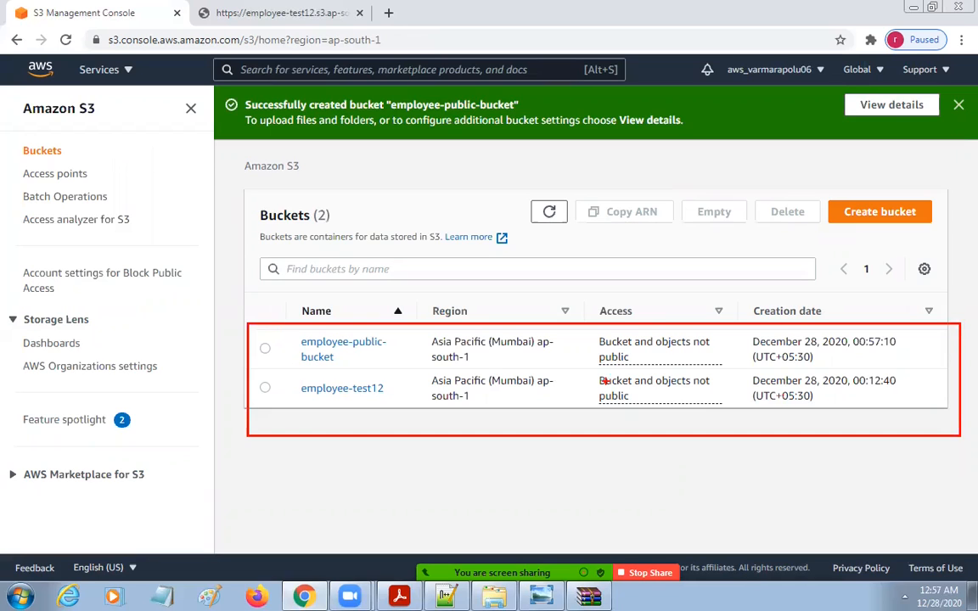
pyautogui.moveTo(288, 331)
pyautogui.mouseDown()
pyautogui.moveTo(334, 370)
pyautogui.moveTo(384, 338)
pyautogui.moveTo(297, 311)
pyautogui.moveTo(289, 348)
pyautogui.mouseUp()
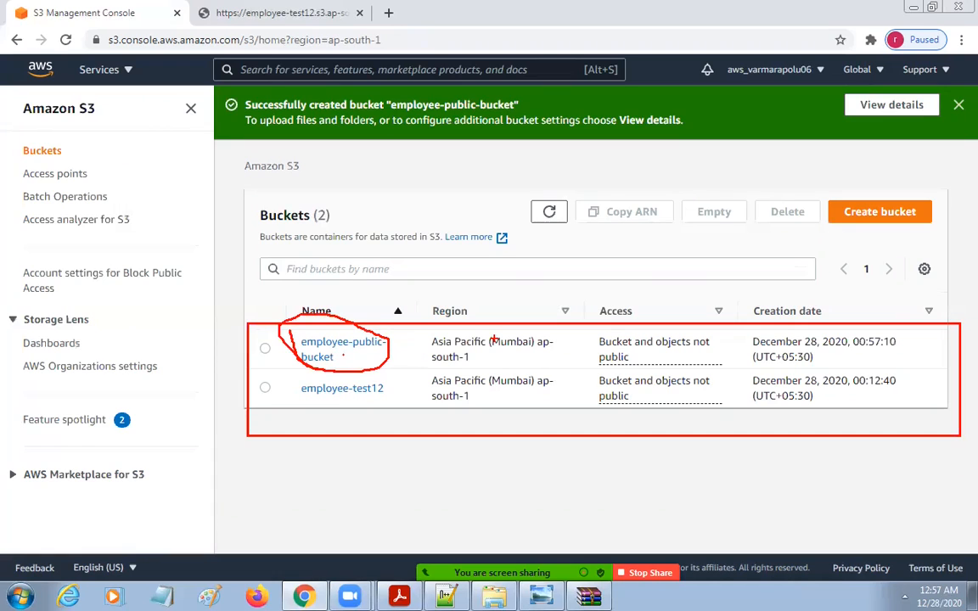
pyautogui.press('Escape')
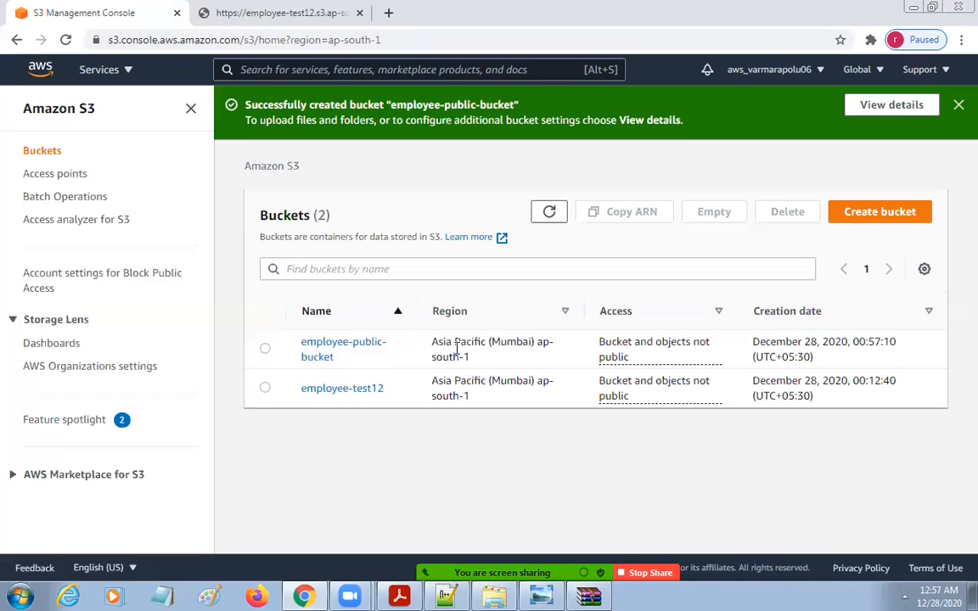
pyautogui.click(327, 350)
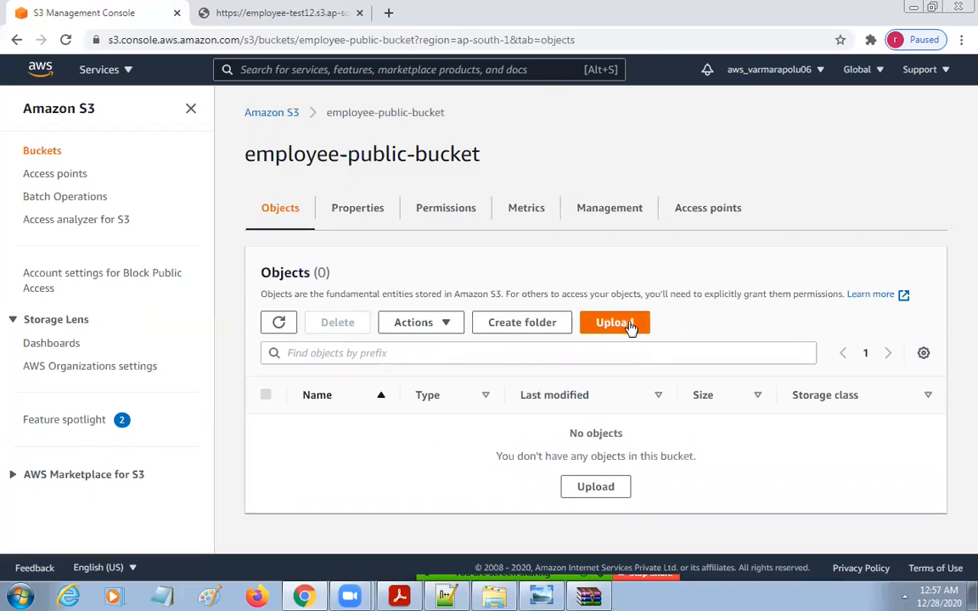
pyautogui.hotkey('ctrl', '2')
pyautogui.moveTo(550, 293)
pyautogui.mouseDown()
pyautogui.moveTo(695, 352)
pyautogui.moveTo(727, 353)
pyautogui.mouseUp()
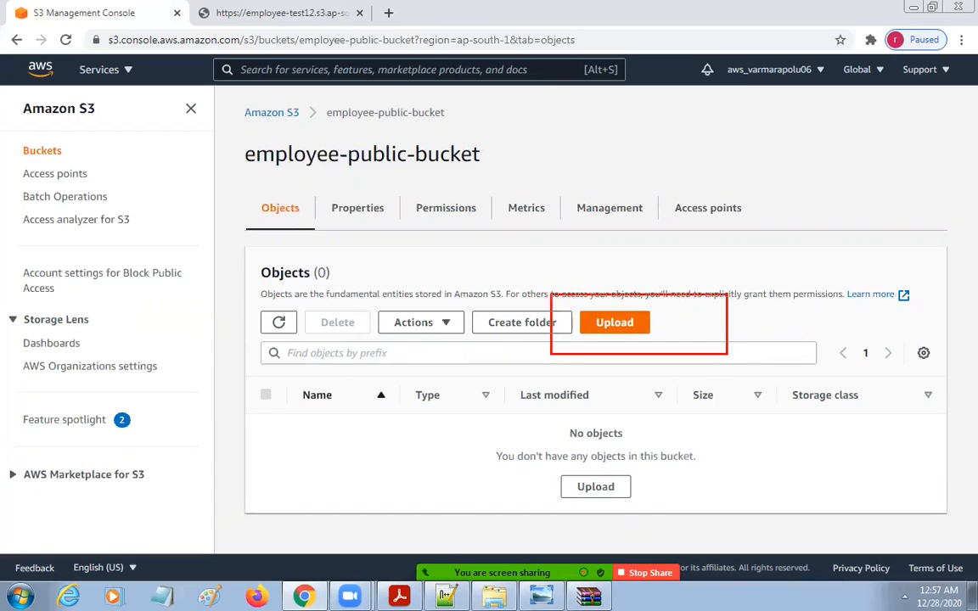
pyautogui.press('Escape')
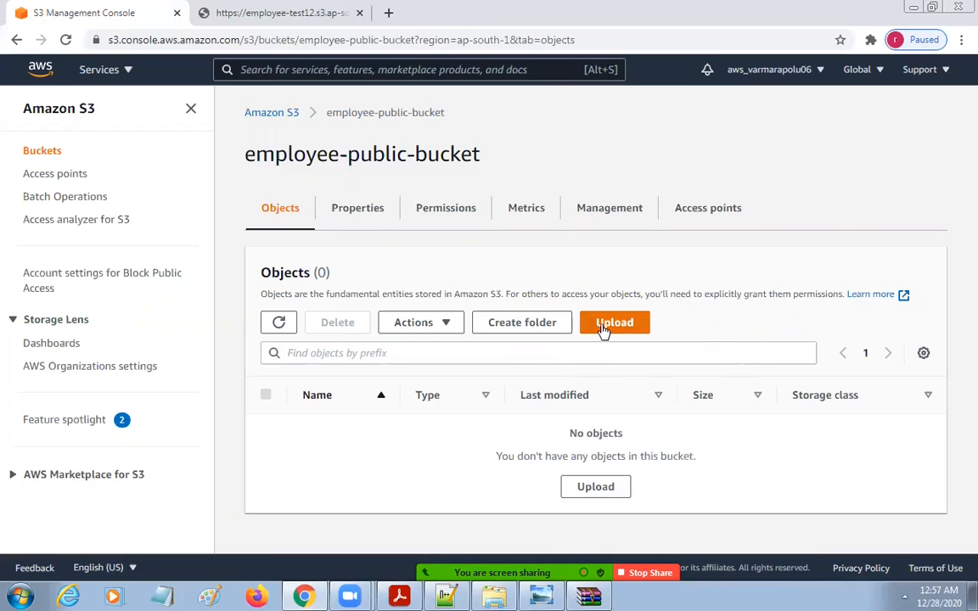
# Open the upload page for employee-public-bucket.
pyautogui.click(612, 322)
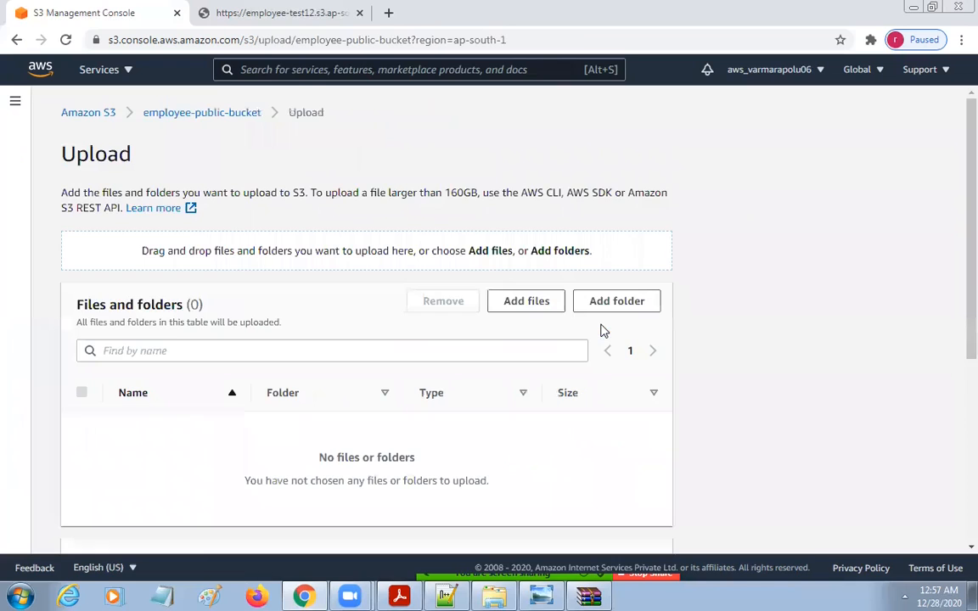
pyautogui.click(536, 304)
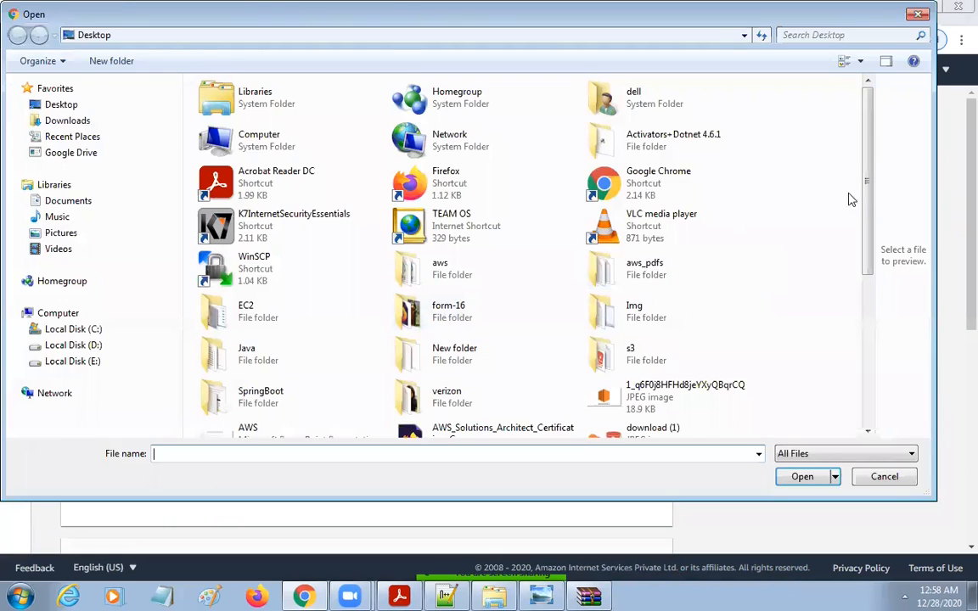
pyautogui.moveTo(866, 196); pyautogui.dragTo(862, 233)
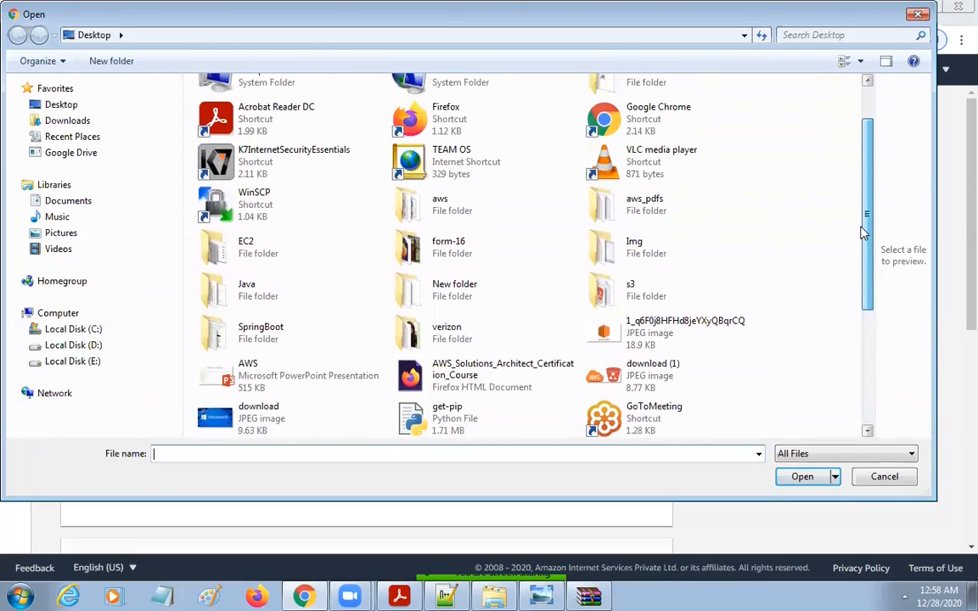
pyautogui.doubleClick(405, 203)
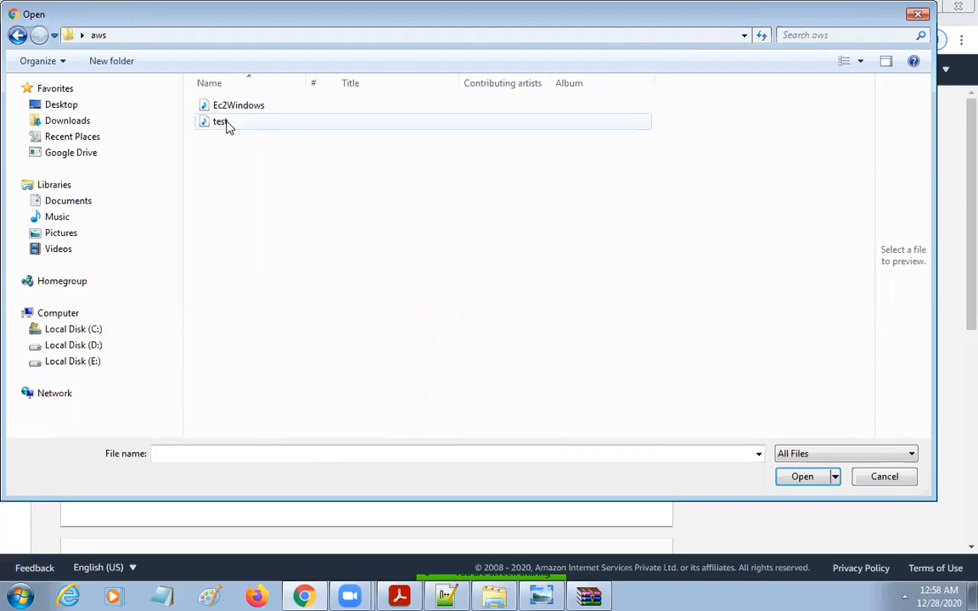
pyautogui.doubleClick(222, 122)
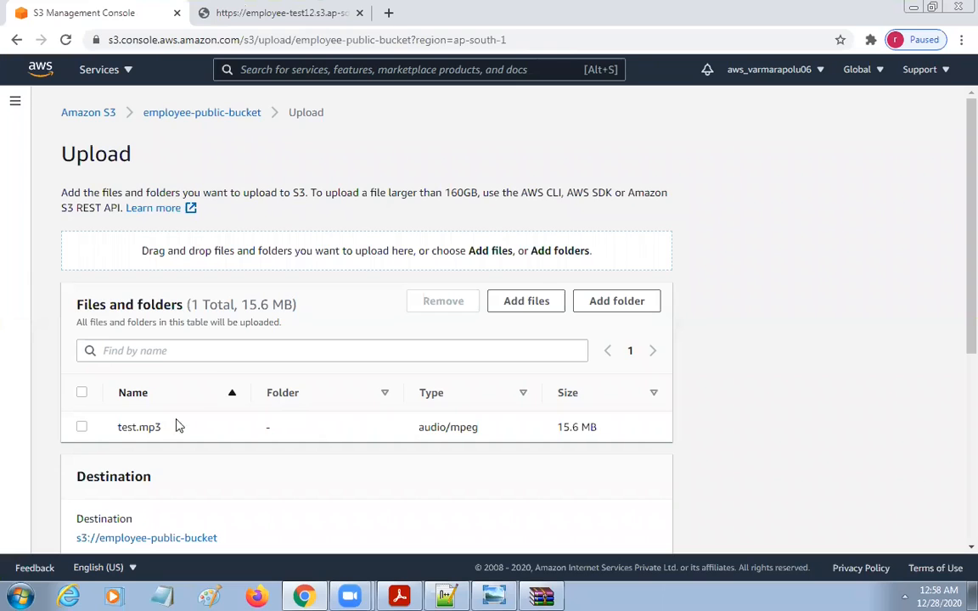
pyautogui.click(82, 427)
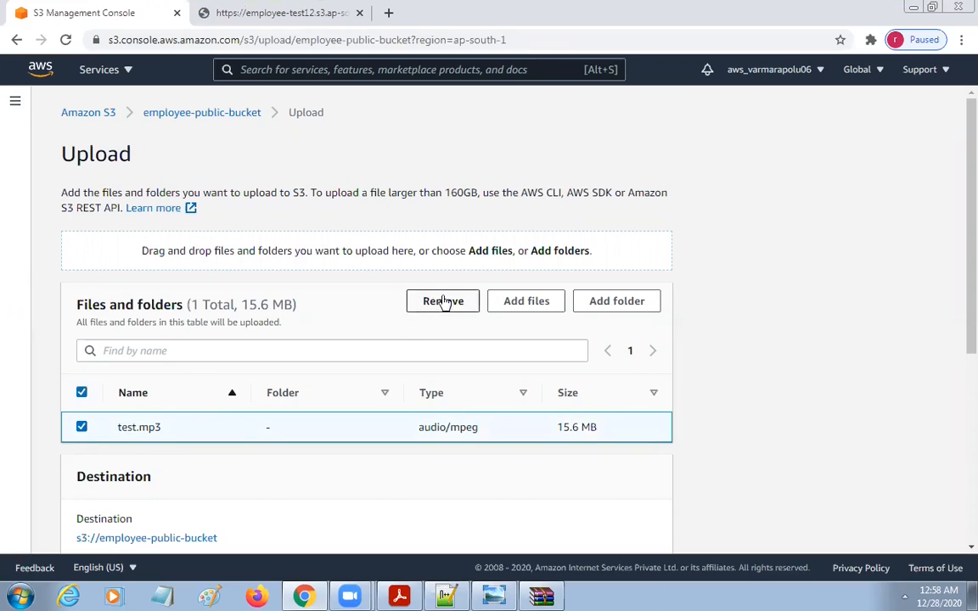
pyautogui.click(443, 301)
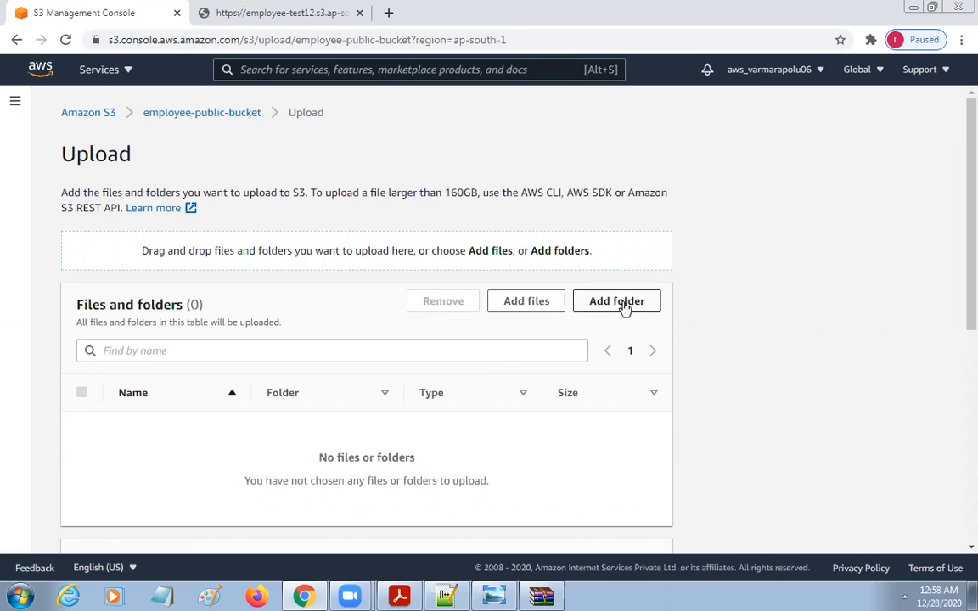
# Add New Text Document.txt and Screen-Shot-2016-09-19-at-10.45.16-AM.png from the Desktop's s3 folder to the upload list.
pyautogui.click(515, 305)
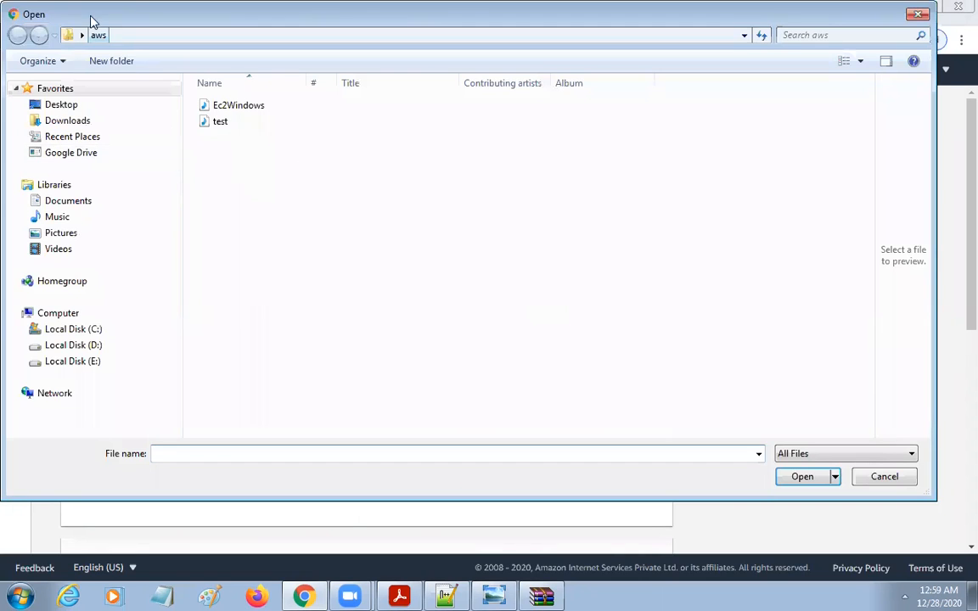
pyautogui.click(38, 105)
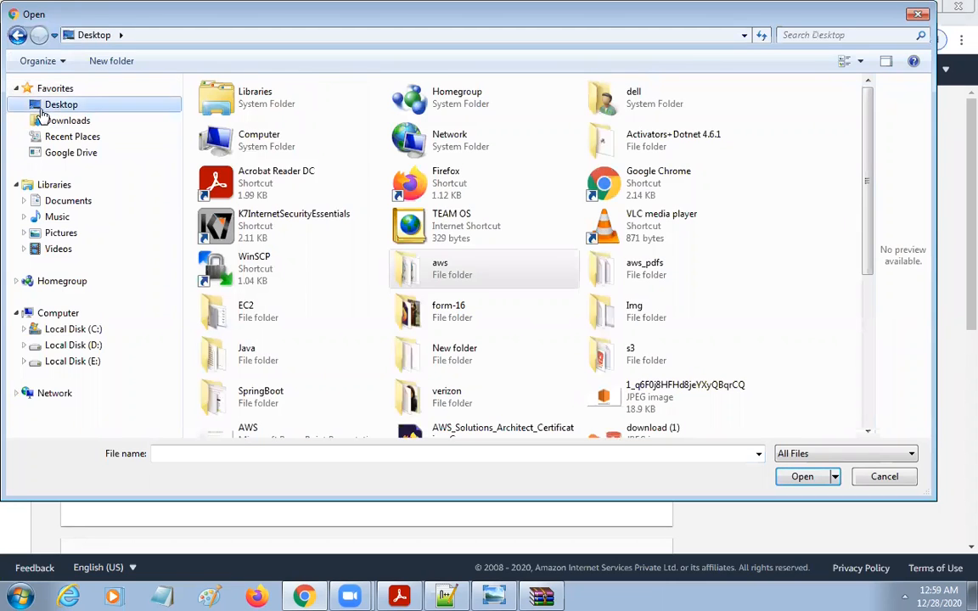
pyautogui.doubleClick(628, 362)
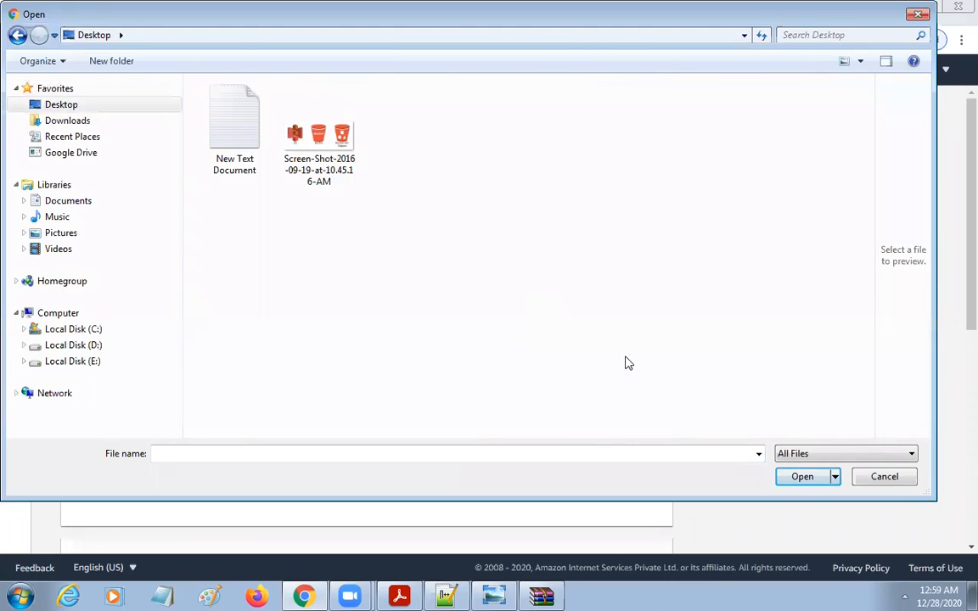
pyautogui.doubleClick(223, 151)
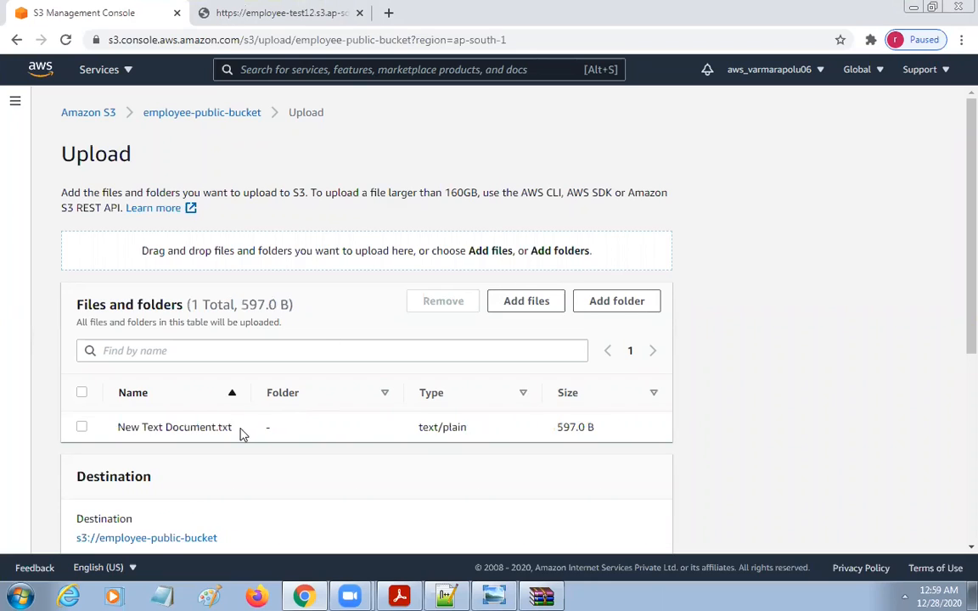
pyautogui.click(546, 307)
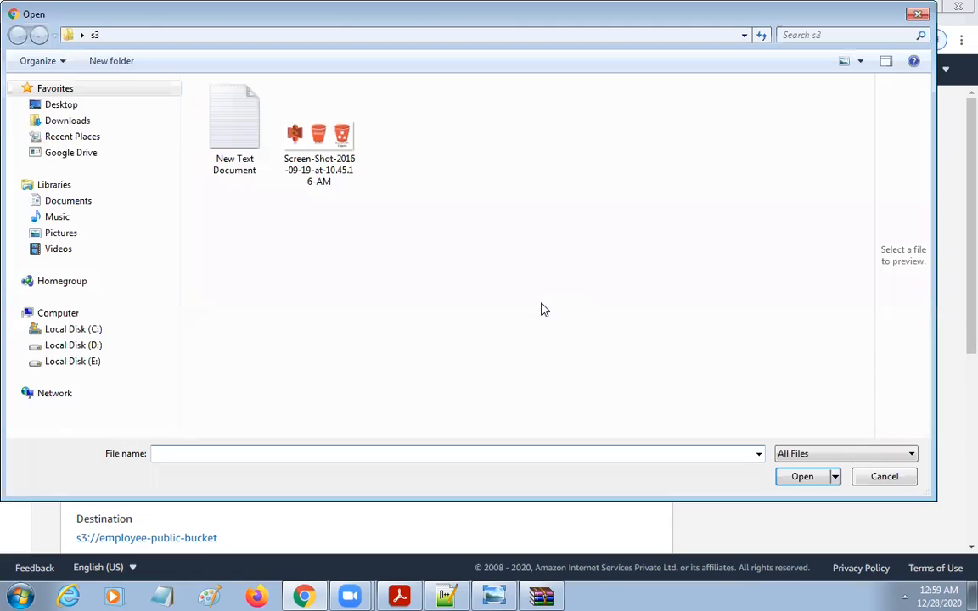
pyautogui.doubleClick(304, 153)
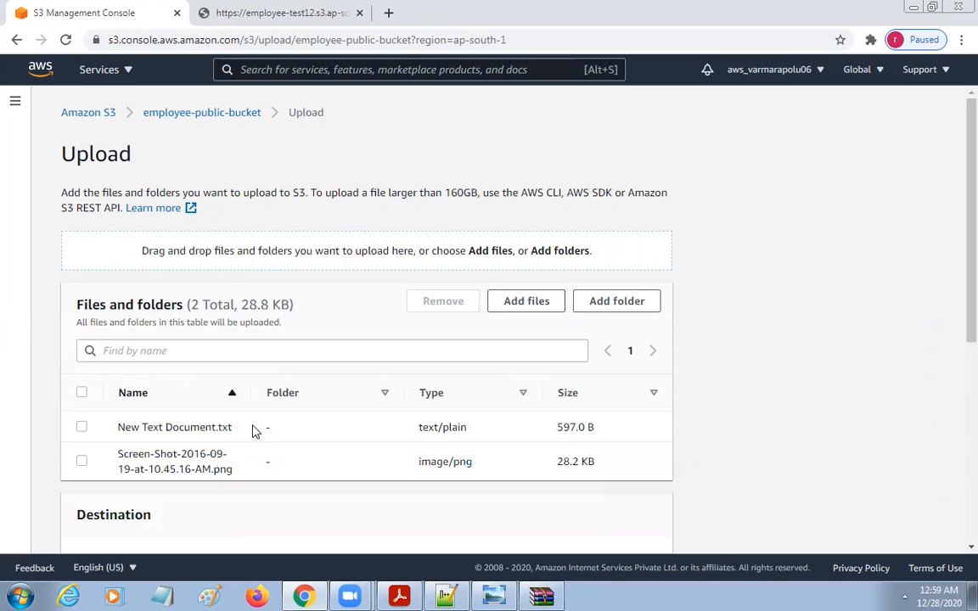
# Upload the two listed files to employee-public-bucket, check their upload status, and exit to the bucket's objects.
pyautogui.scroll(-3, 364, 450)
pyautogui.scroll(-2, 522, 448)
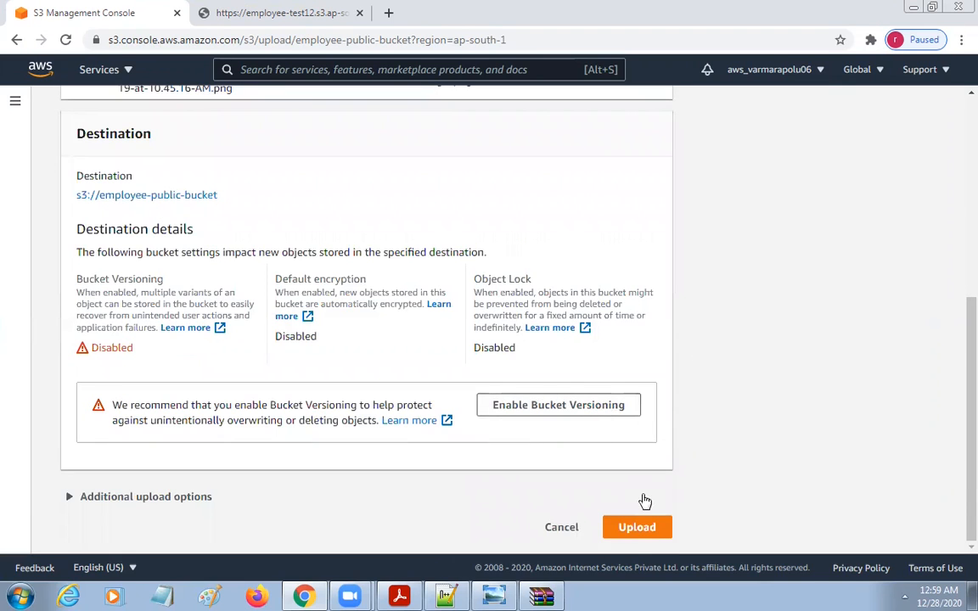
pyautogui.click(636, 528)
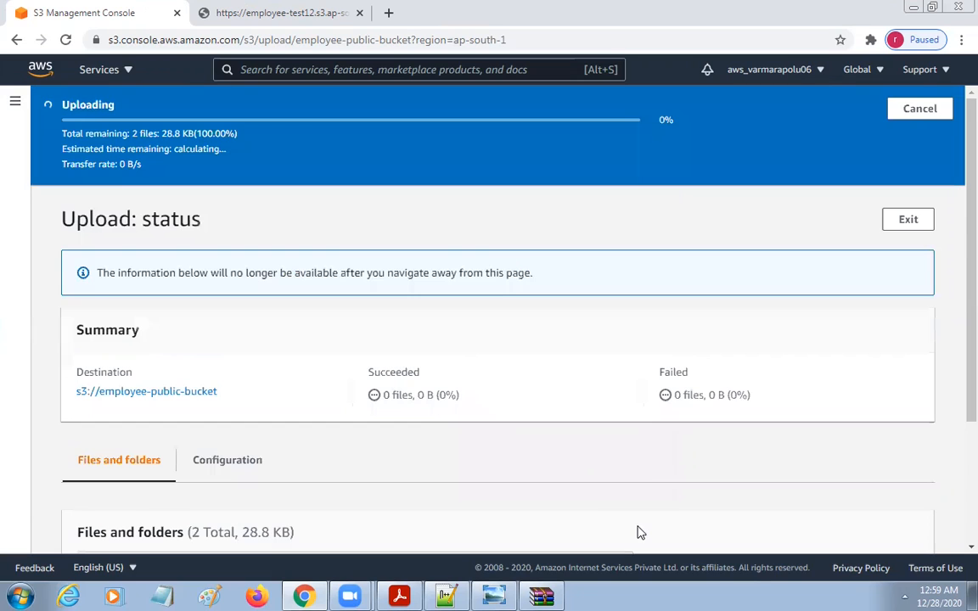
pyautogui.scroll(-2, 647, 430)
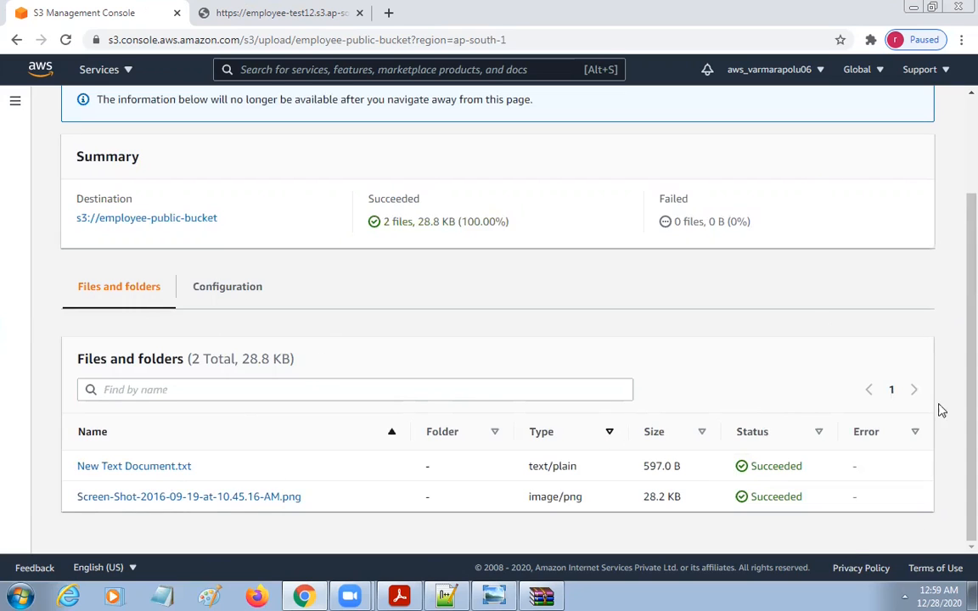
pyautogui.click(908, 175)
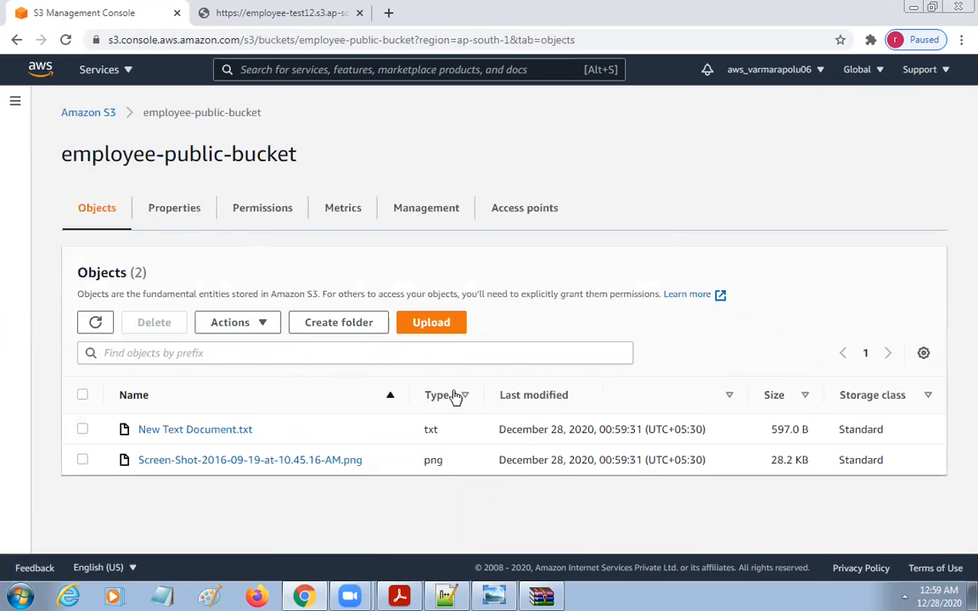
# Check the access setting of employee-public-bucket in the bucket list and reopen the bucket.
pyautogui.click(90, 117)
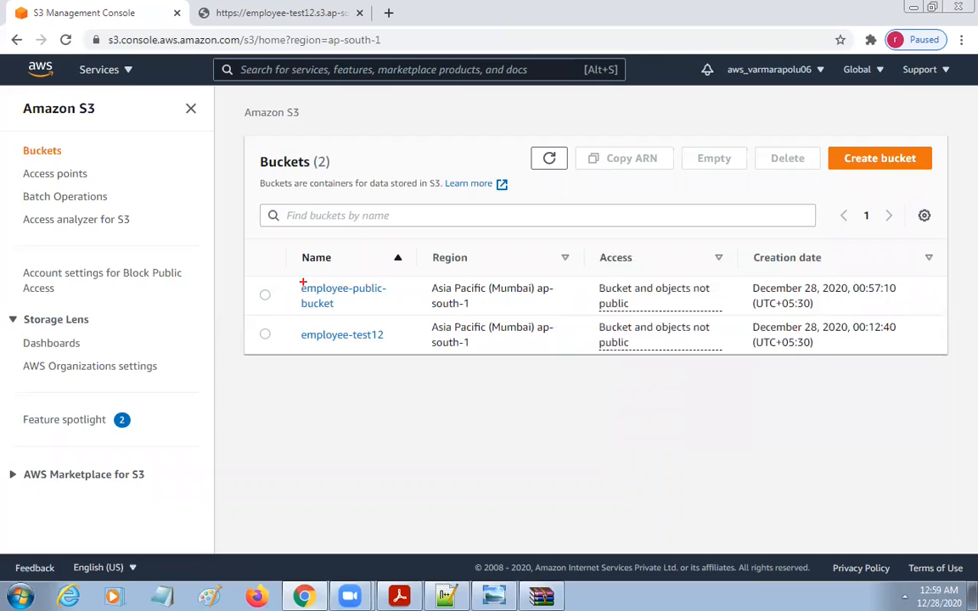
pyautogui.moveTo(281, 261)
pyautogui.mouseDown()
pyautogui.moveTo(306, 311)
pyautogui.moveTo(749, 331)
pyautogui.mouseUp()
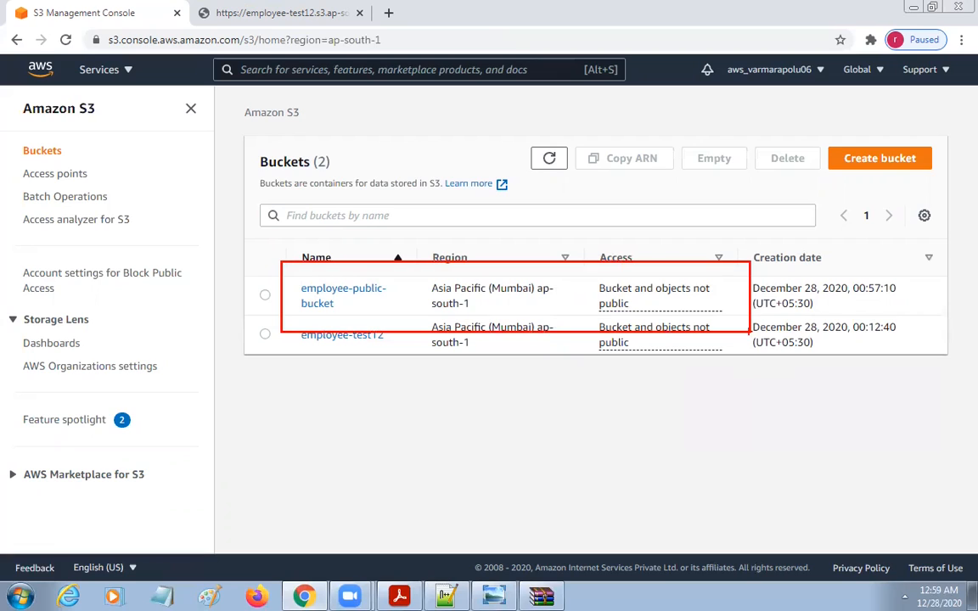
pyautogui.press('Escape')
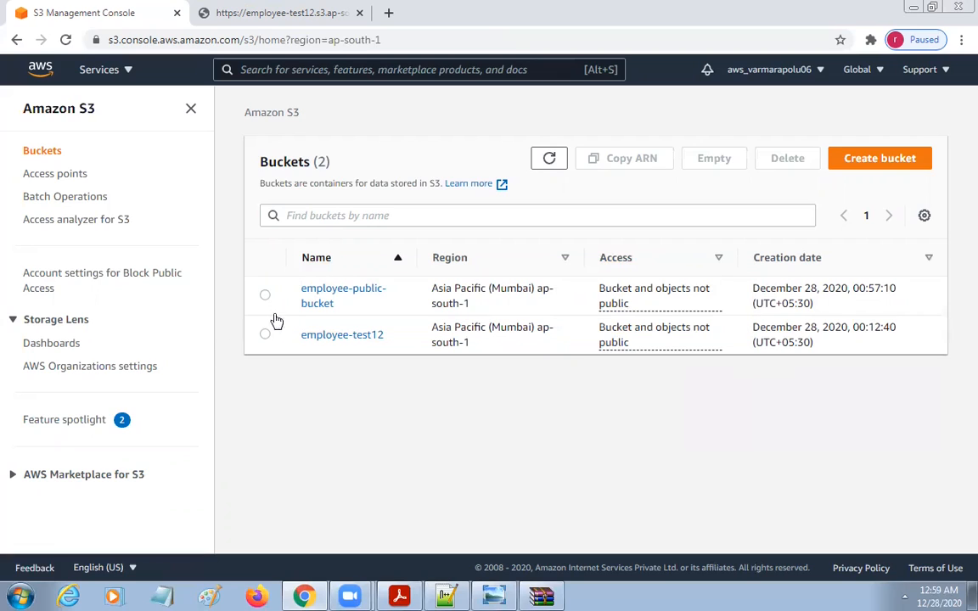
pyautogui.click(346, 295)
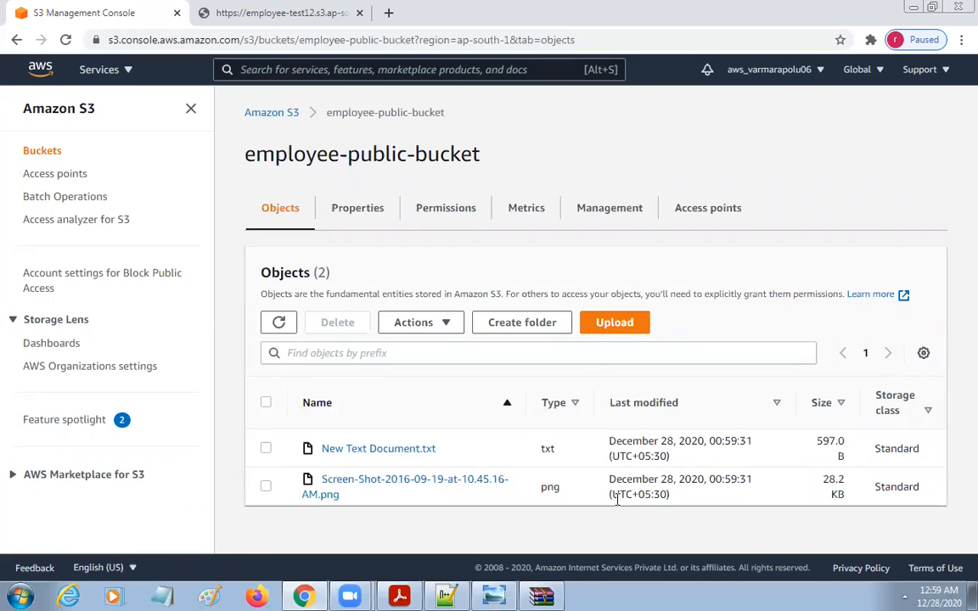
# Start another upload to employee-public-bucket and add the image download (1).jpg from the Desktop.
pyautogui.click(607, 322)
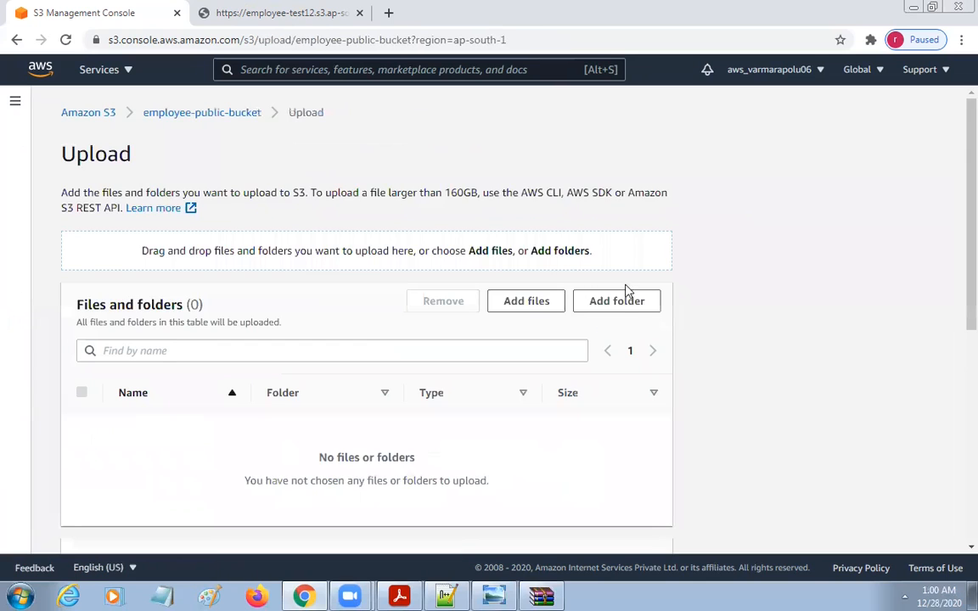
pyautogui.click(526, 303)
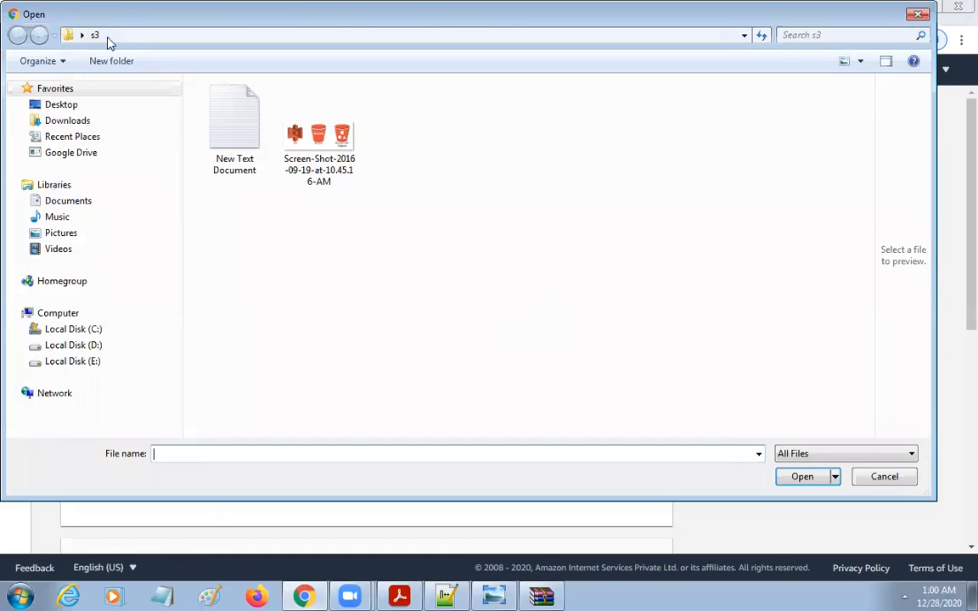
pyautogui.click(70, 103)
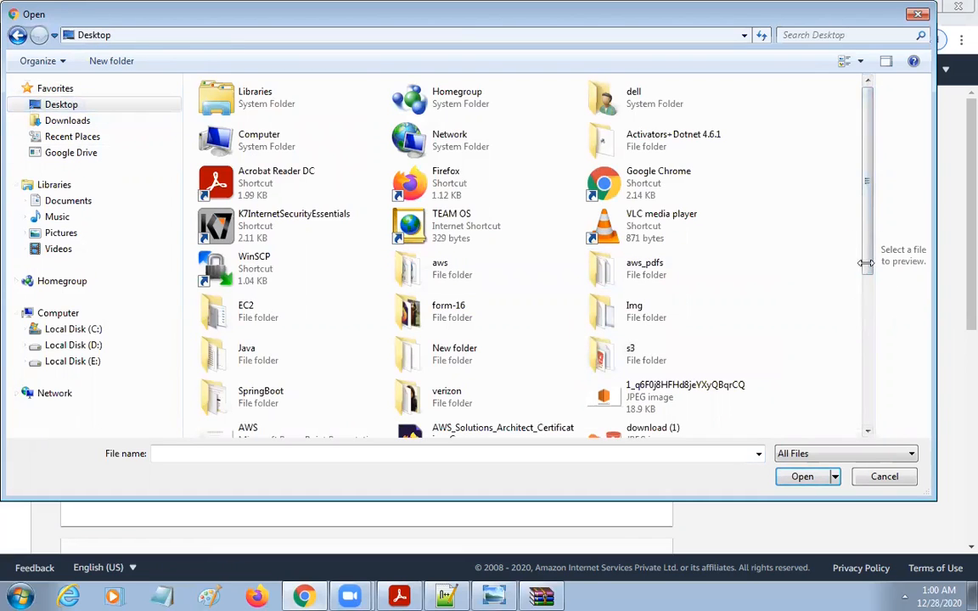
pyautogui.scroll(-3, 760, 339)
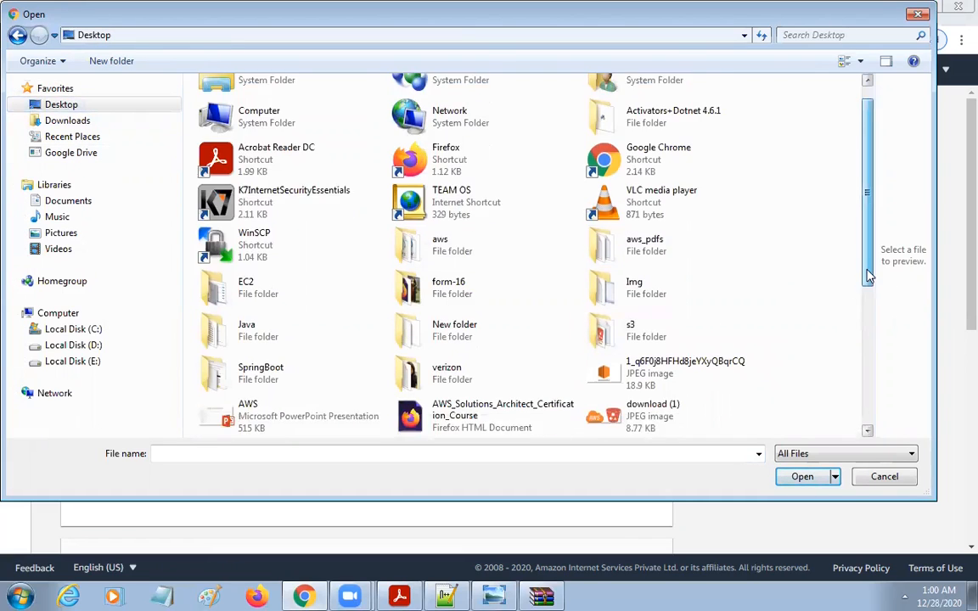
pyautogui.doubleClick(696, 328)
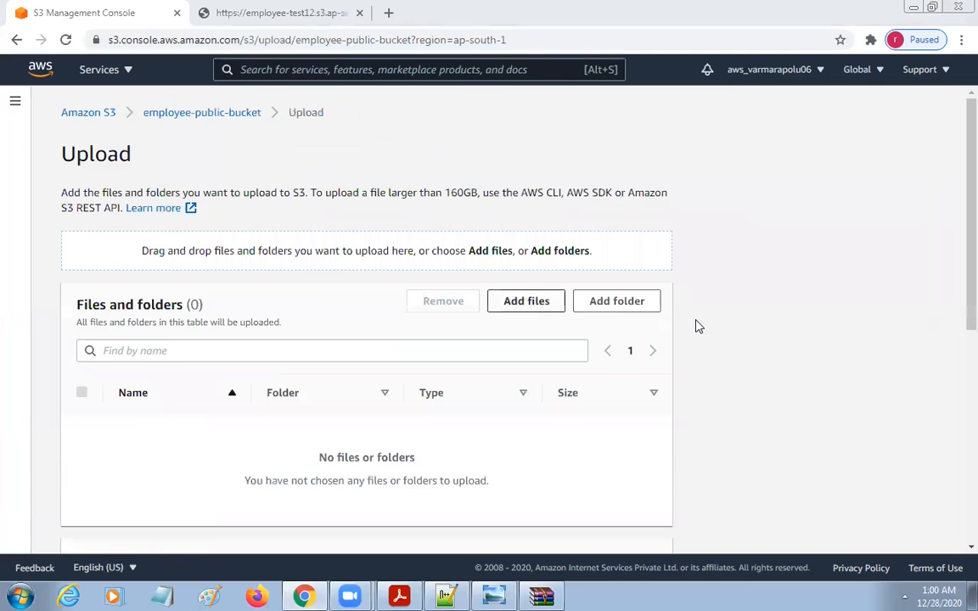
# Expand the additional upload options to show the storage class choices for the new upload.
pyautogui.scroll(-4, 697, 331)
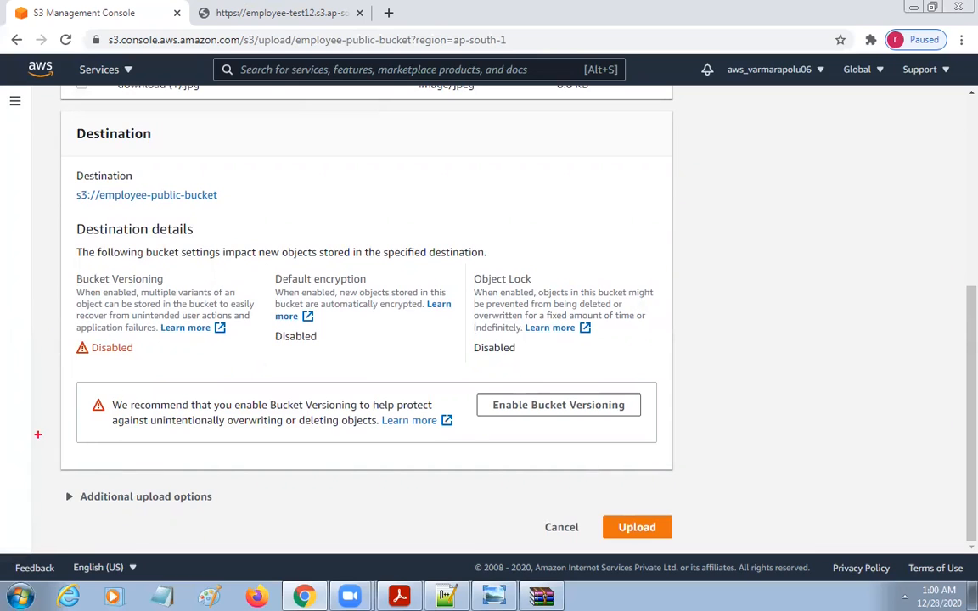
pyautogui.moveTo(31, 450)
pyautogui.mouseDown()
pyautogui.moveTo(64, 493)
pyautogui.moveTo(537, 534)
pyautogui.mouseUp()
pyautogui.moveTo(457, 353)
pyautogui.mouseDown()
pyautogui.moveTo(639, 436)
pyautogui.moveTo(669, 434)
pyautogui.mouseUp()
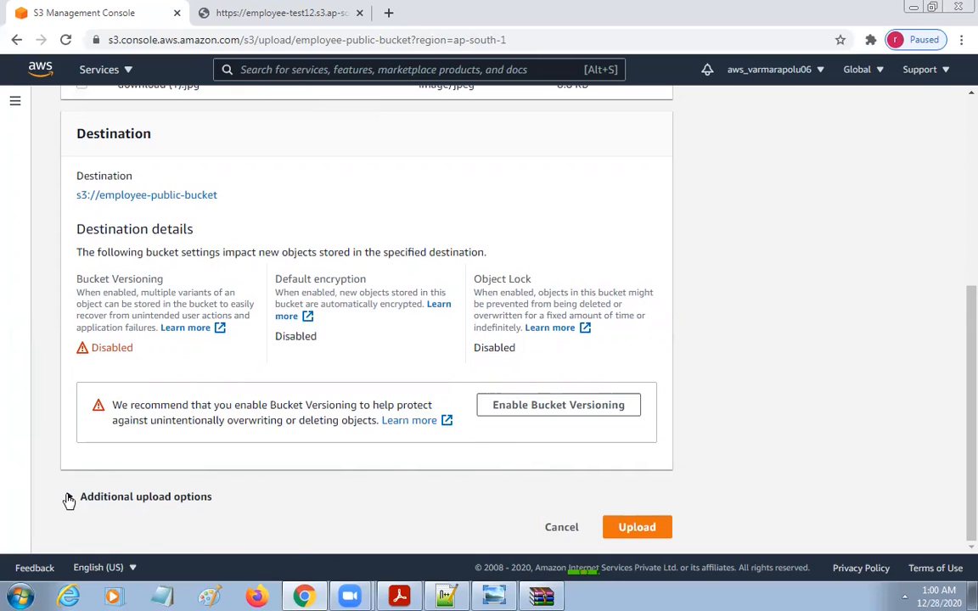
pyautogui.click(71, 498)
pyautogui.scroll(-5, 386, 448)
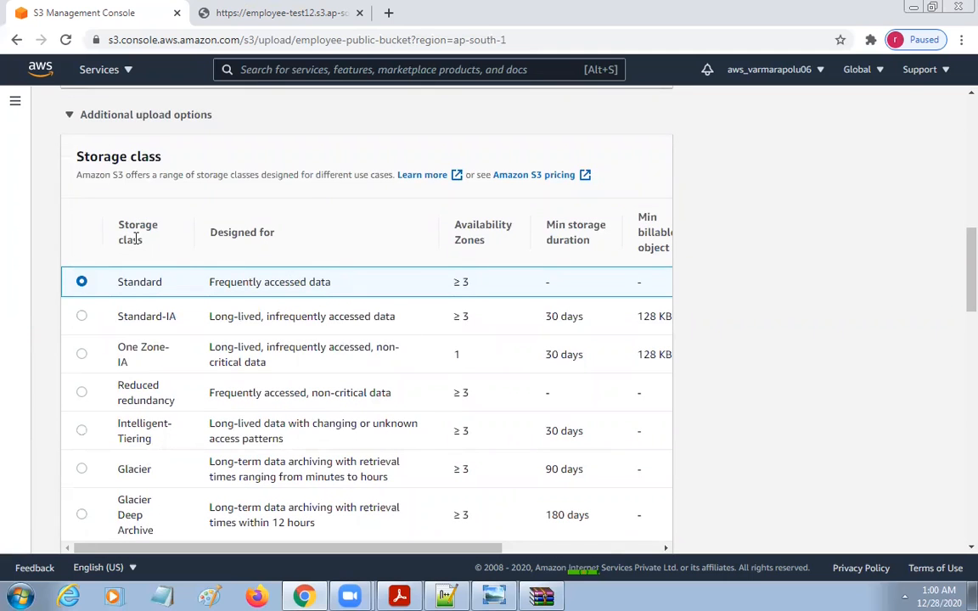
# Examine the storage classes from Standard to Glacier Deep Archive, their availability zones and minimum storage durations, and the access permissions below them.
pyautogui.moveTo(63, 133)
pyautogui.mouseDown()
pyautogui.moveTo(179, 536)
pyautogui.moveTo(703, 535)
pyautogui.moveTo(691, 558)
pyautogui.mouseUp()
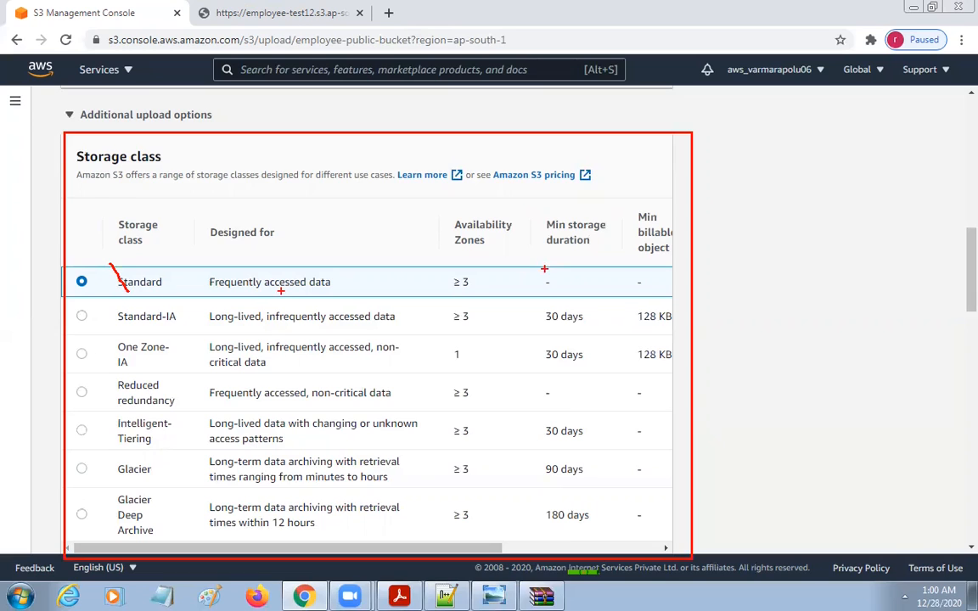
pyautogui.moveTo(446, 266)
pyautogui.mouseDown()
pyautogui.moveTo(448, 311)
pyautogui.moveTo(478, 273)
pyautogui.mouseUp()
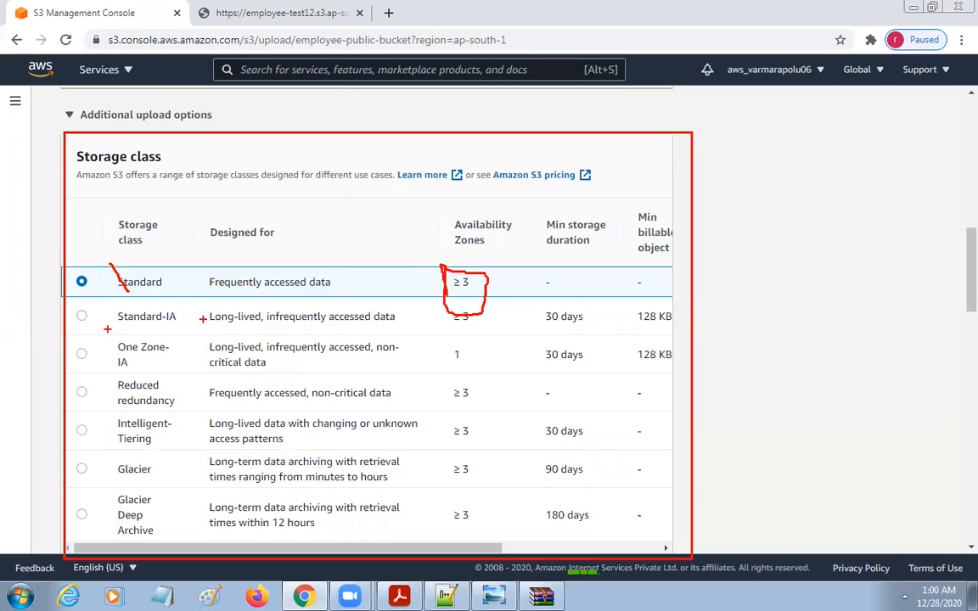
pyautogui.moveTo(111, 335); pyautogui.dragTo(209, 322)
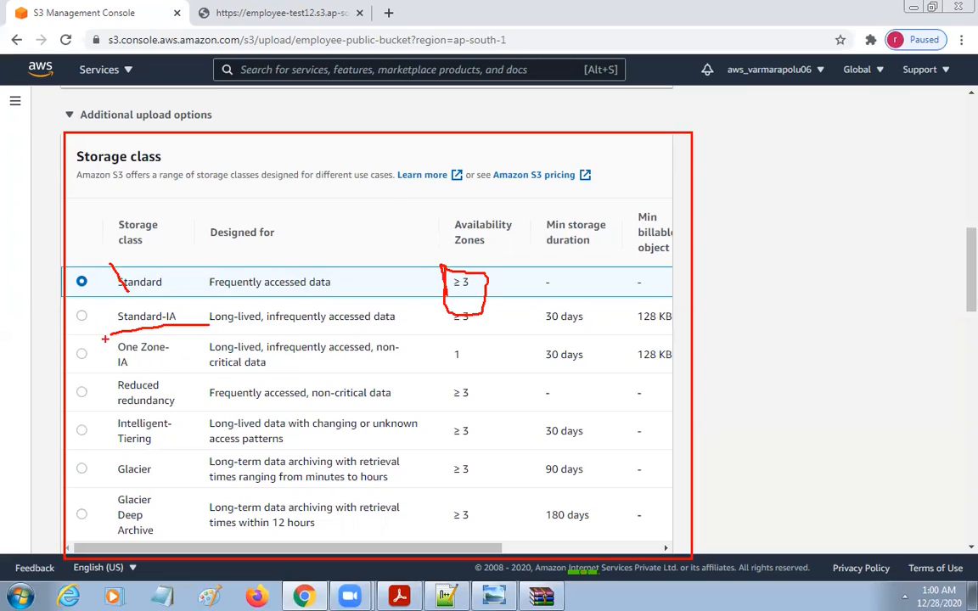
pyautogui.moveTo(127, 478); pyautogui.dragTo(172, 480)
pyautogui.moveTo(528, 200)
pyautogui.mouseDown()
pyautogui.moveTo(524, 458)
pyautogui.moveTo(594, 544)
pyautogui.moveTo(613, 213)
pyautogui.moveTo(569, 201)
pyautogui.mouseUp()
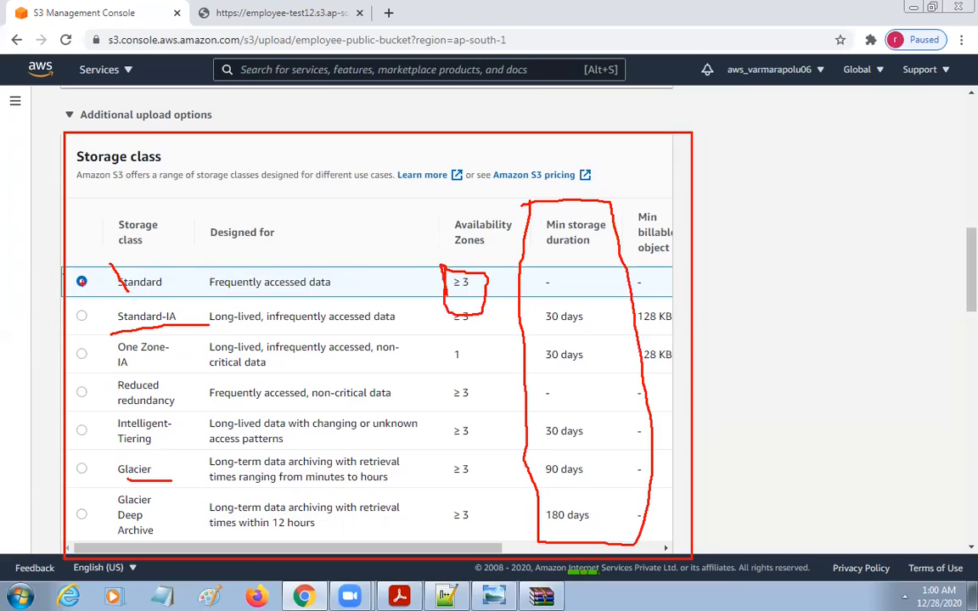
pyautogui.moveTo(70, 290); pyautogui.dragTo(123, 293)
pyautogui.press('Escape')
pyautogui.scroll(-9, 779, 356)
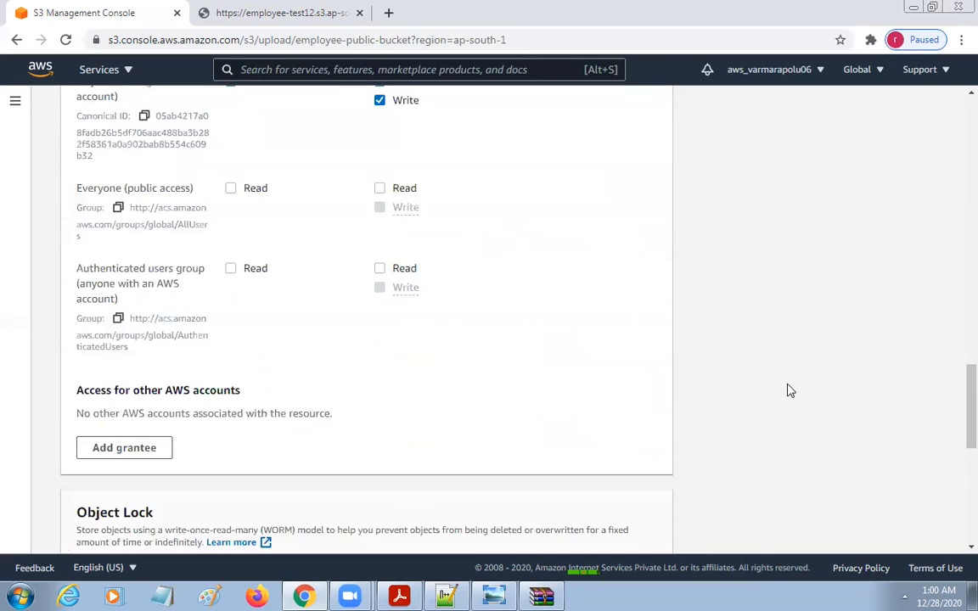
pyautogui.scroll(8, 788, 390)
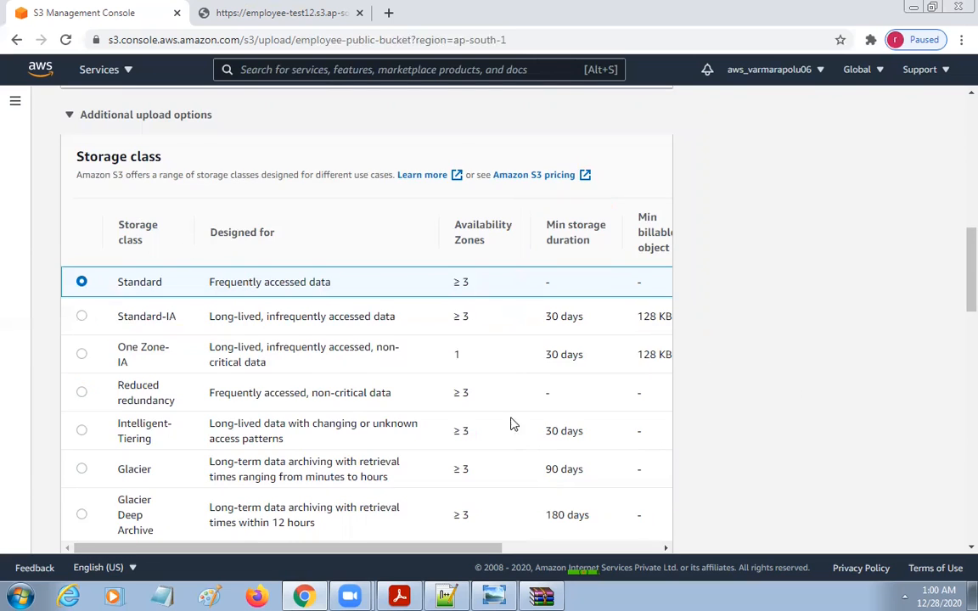
# Upload download (1).jpg to employee-public-bucket with the Standard storage class and leave the upload status page.
pyautogui.scroll(-5, 701, 503)
pyautogui.scroll(-10, 717, 501)
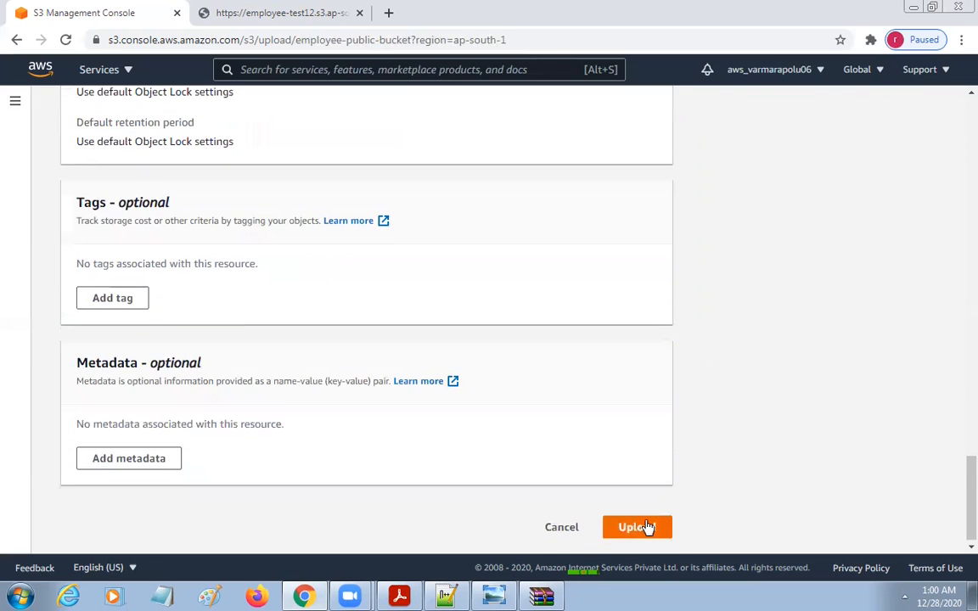
pyautogui.click(637, 527)
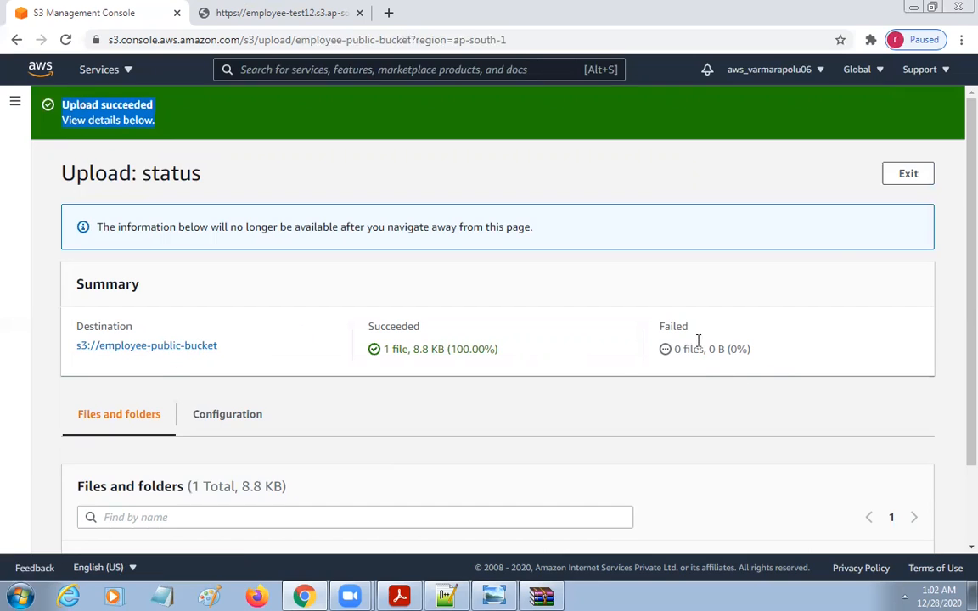
pyautogui.click(908, 174)
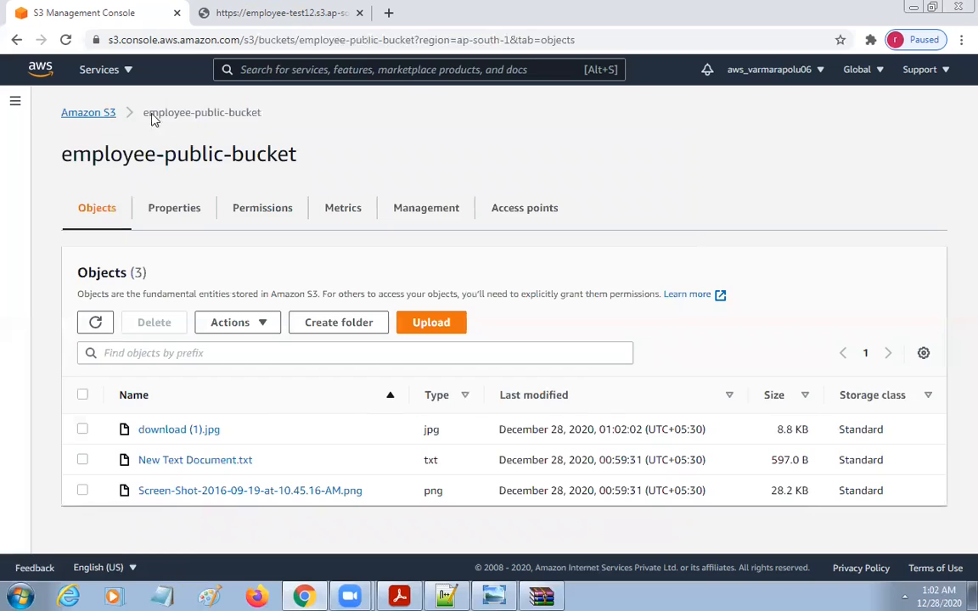
# Return to the bucket list and reopen employee-public-bucket to view its stored objects.
pyautogui.click(112, 119)
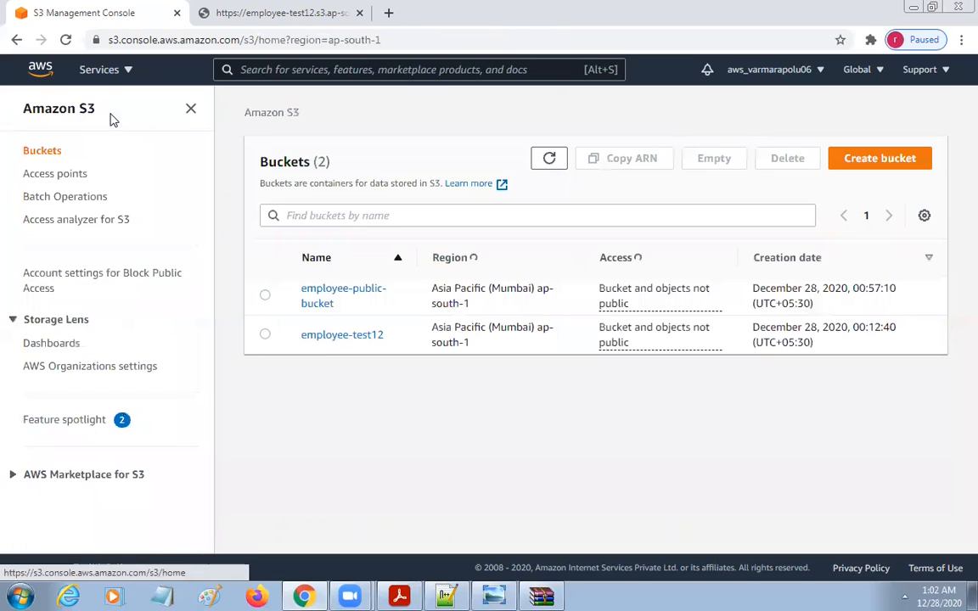
pyautogui.click(335, 298)
pyautogui.scroll(-1, 506, 393)
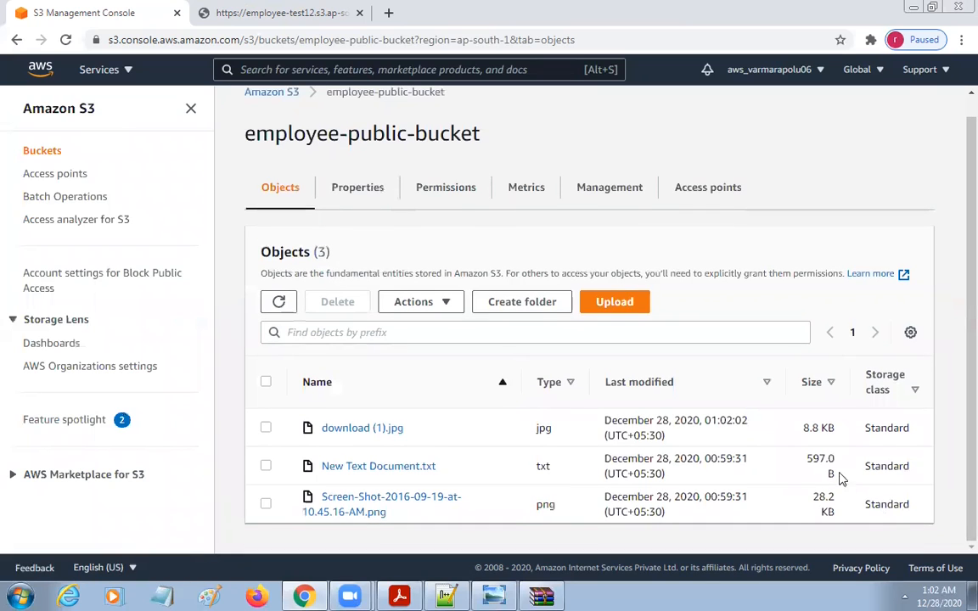
# Examine the storage class, size and file type of each object in employee-public-bucket.
pyautogui.hotkey('ctrl', '2')
pyautogui.moveTo(854, 346)
pyautogui.mouseDown()
pyautogui.moveTo(855, 408)
pyautogui.moveTo(895, 537)
pyautogui.moveTo(940, 532)
pyautogui.mouseUp()
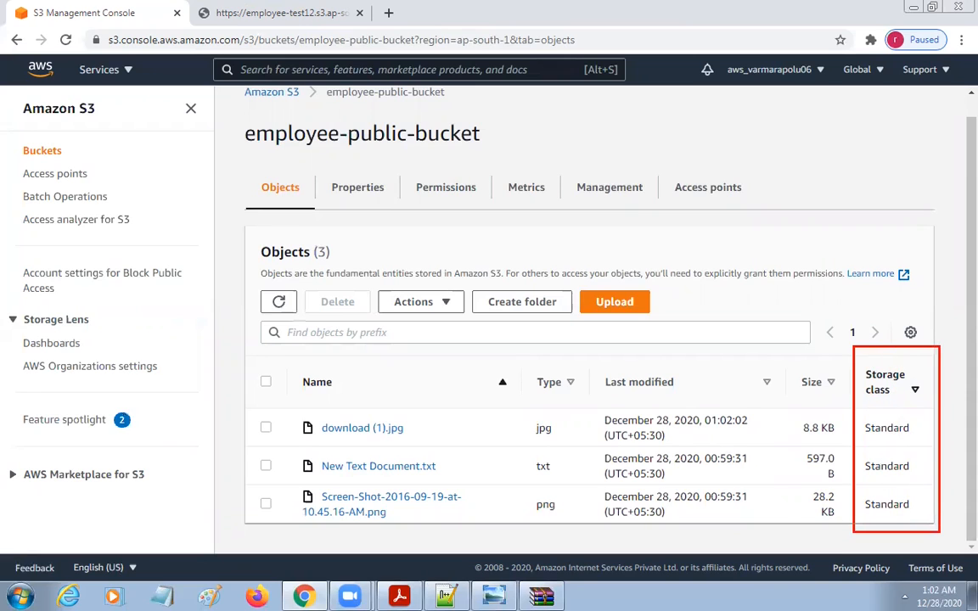
pyautogui.moveTo(779, 347)
pyautogui.mouseDown()
pyautogui.moveTo(829, 530)
pyautogui.moveTo(851, 554)
pyautogui.mouseUp()
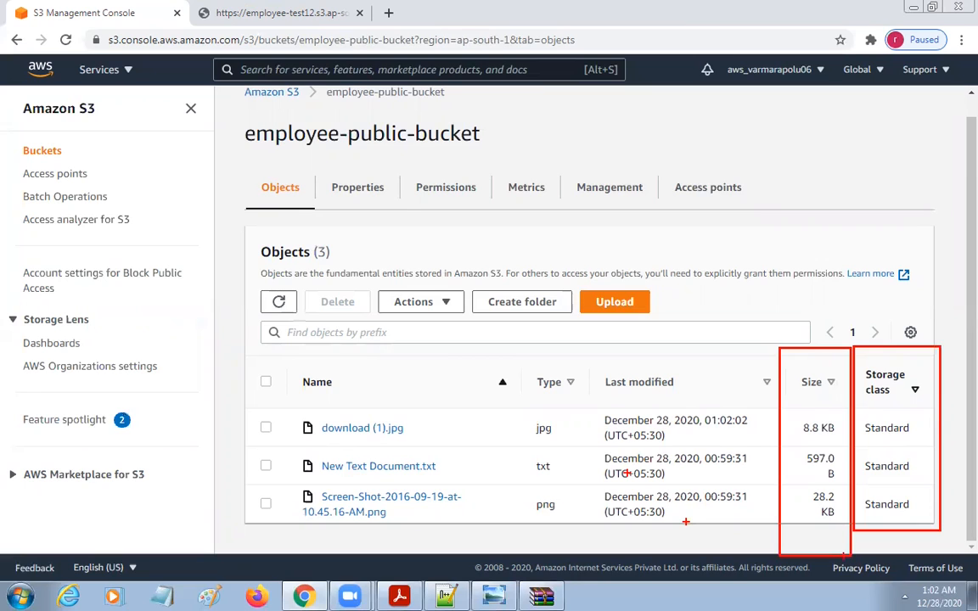
pyautogui.moveTo(512, 412)
pyautogui.mouseDown()
pyautogui.moveTo(554, 415)
pyautogui.moveTo(580, 440)
pyautogui.mouseUp()
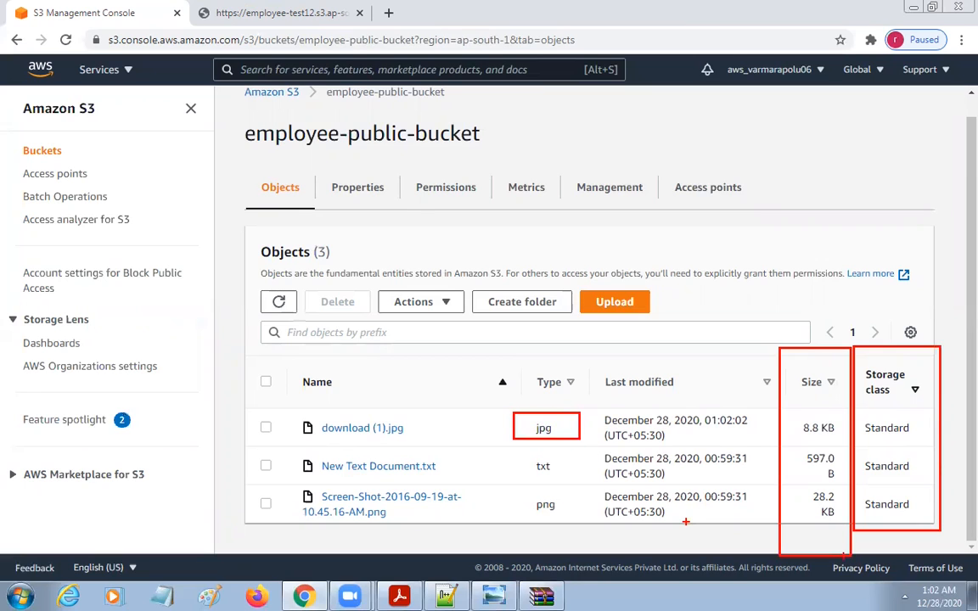
pyautogui.moveTo(525, 458); pyautogui.dragTo(577, 475)
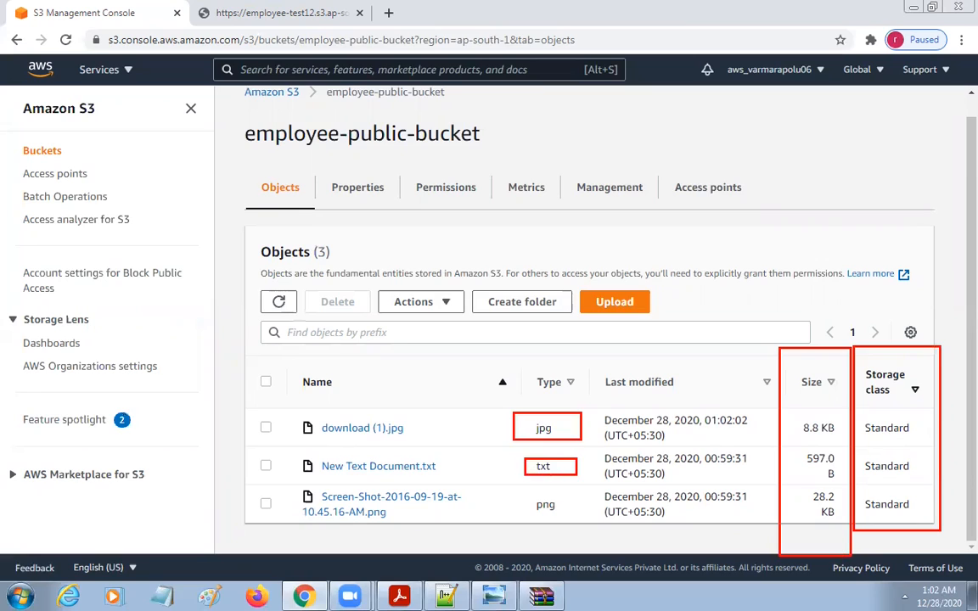
pyautogui.moveTo(522, 499); pyautogui.dragTo(574, 527)
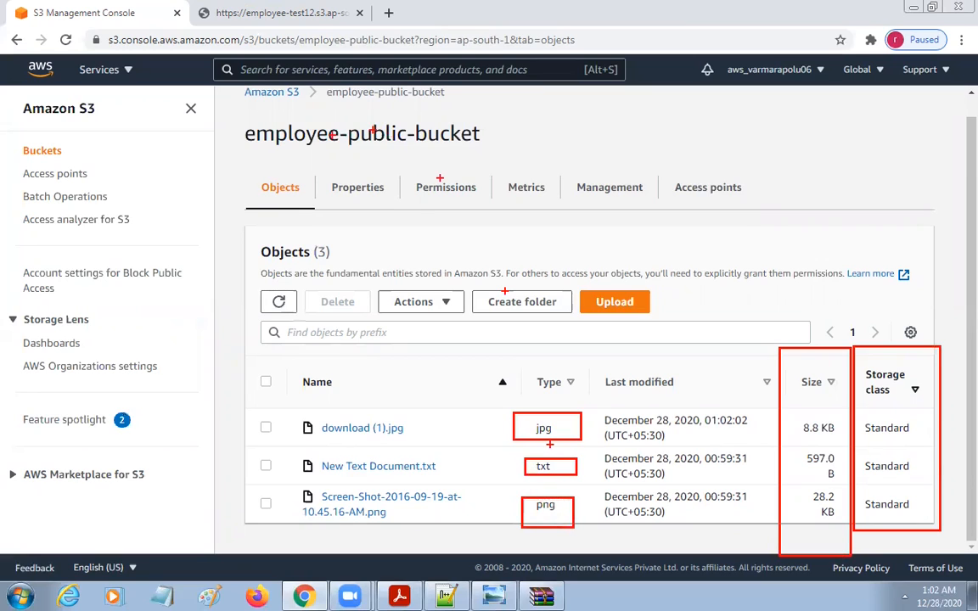
pyautogui.moveTo(225, 114)
pyautogui.mouseDown()
pyautogui.moveTo(539, 169)
pyautogui.moveTo(611, 157)
pyautogui.mouseUp()
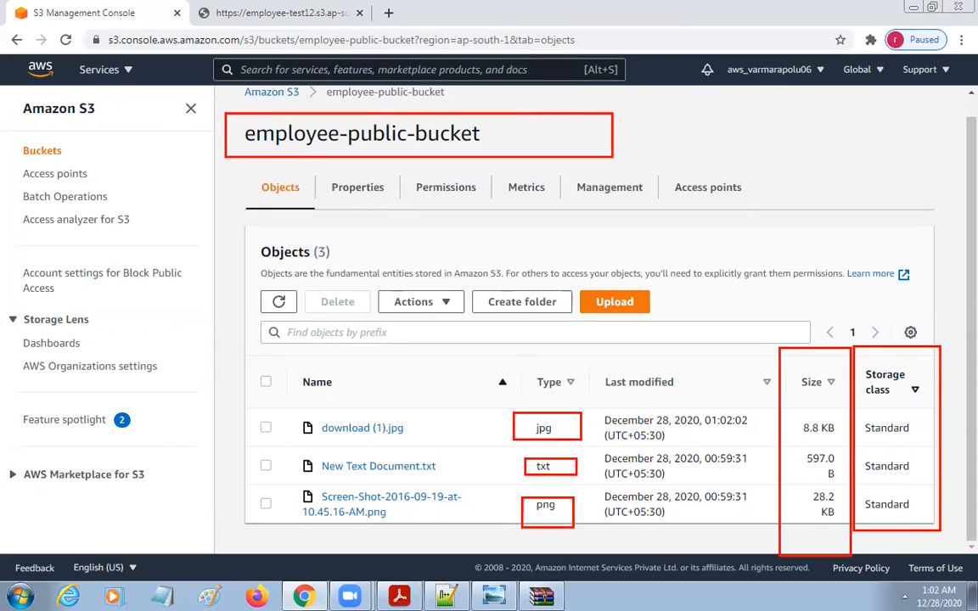
pyautogui.press('Escape')
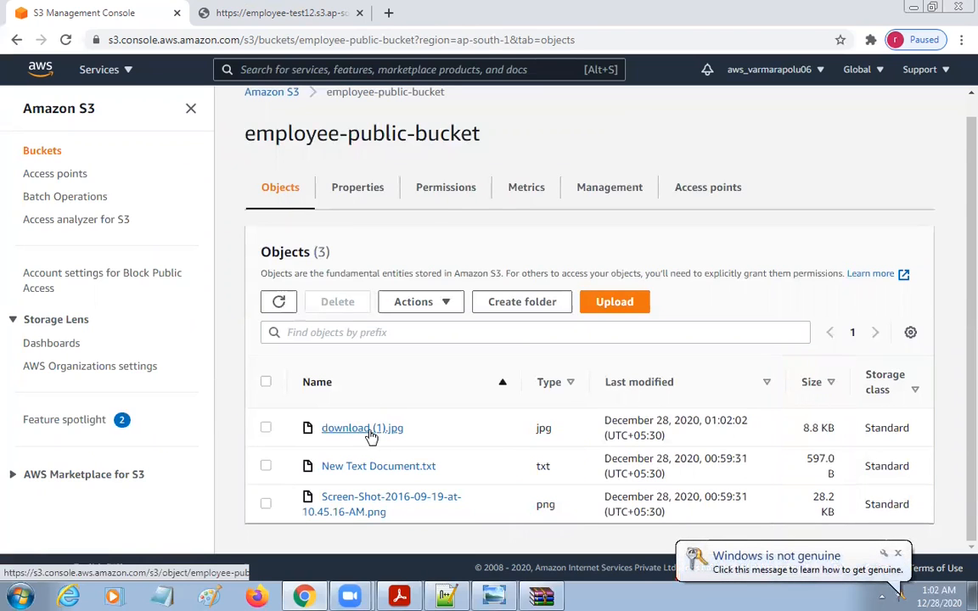
# Dismiss the Windows notification and open the properties of download (1).jpg at its object overview.
pyautogui.click(898, 555)
pyautogui.click(345, 434)
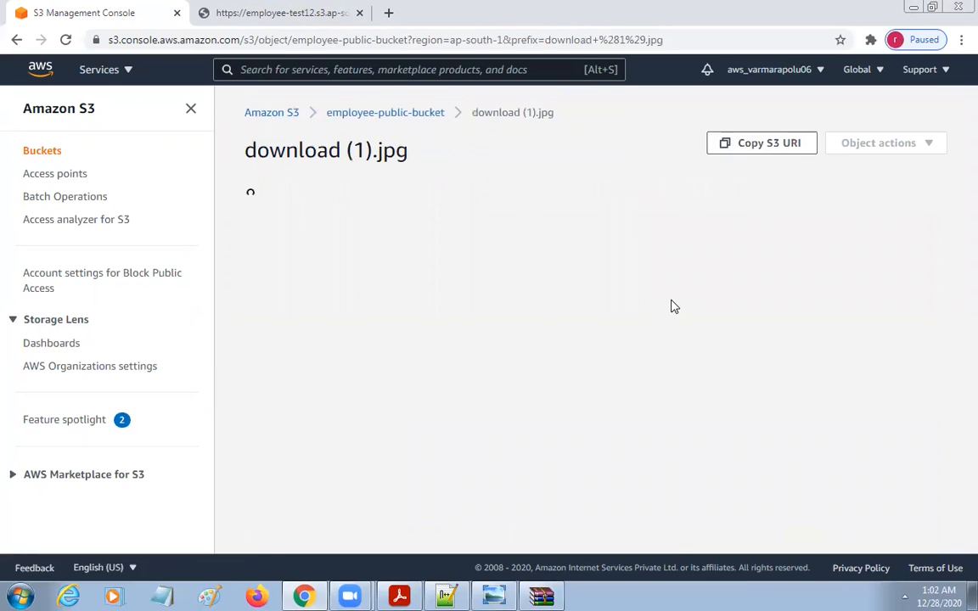
pyautogui.scroll(-4, 683, 308)
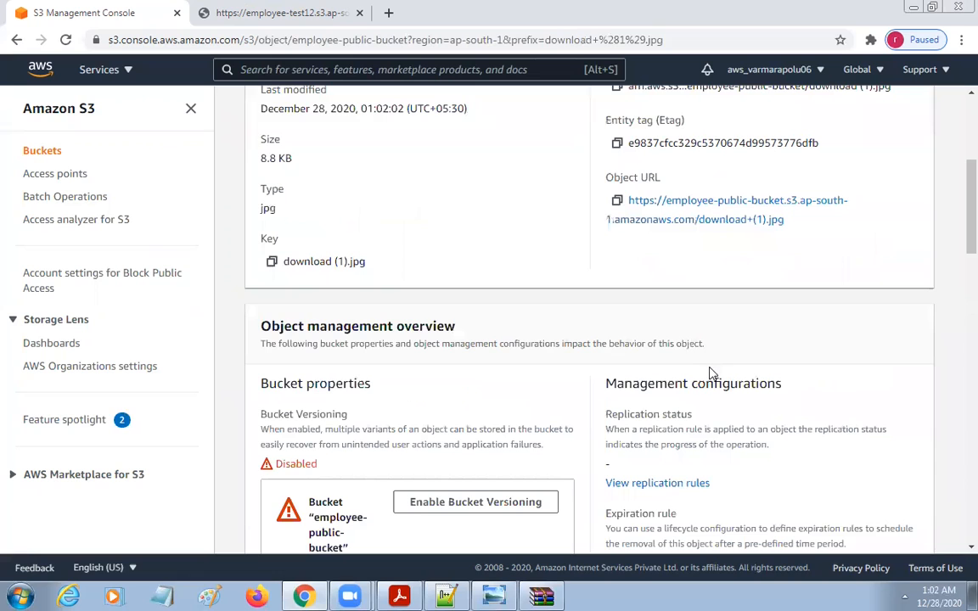
pyautogui.scroll(3, 713, 373)
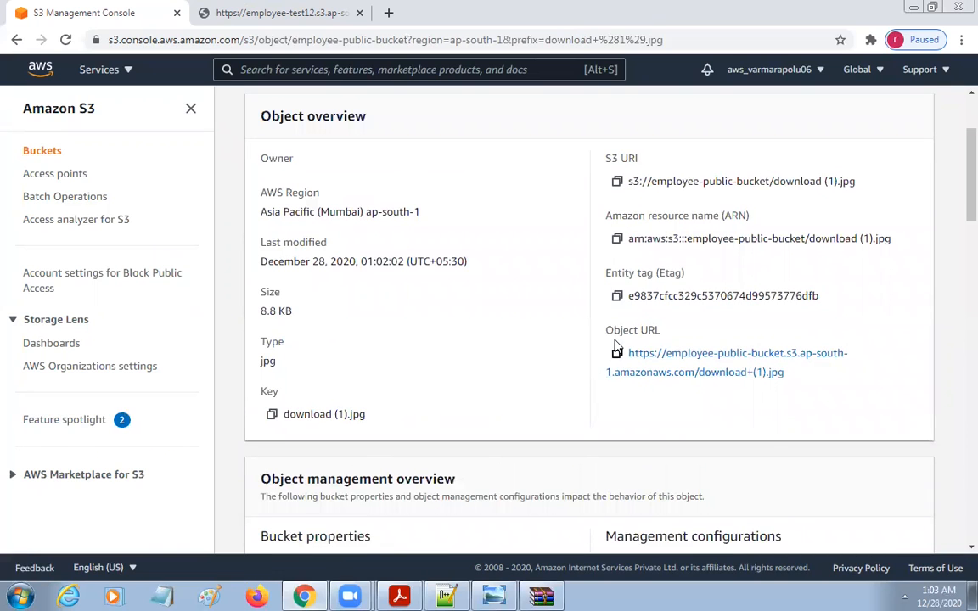
# Examine the object overview of download (1).jpg: object URL, key, type, size, AWS Region, S3 URI and ARN.
pyautogui.moveTo(594, 309)
pyautogui.mouseDown()
pyautogui.moveTo(707, 429)
pyautogui.moveTo(906, 430)
pyautogui.mouseUp()
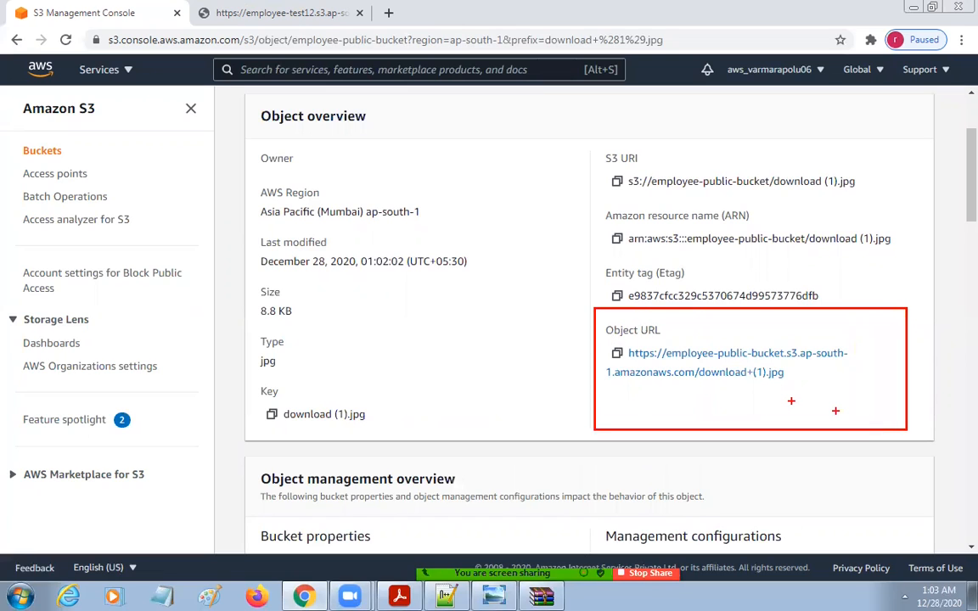
pyautogui.moveTo(255, 369); pyautogui.dragTo(340, 444)
pyautogui.hotkey('ctrl', 'z')
pyautogui.moveTo(252, 376)
pyautogui.mouseDown()
pyautogui.moveTo(283, 439)
pyautogui.moveTo(435, 446)
pyautogui.mouseUp()
pyautogui.moveTo(258, 328)
pyautogui.mouseDown()
pyautogui.moveTo(261, 343)
pyautogui.moveTo(319, 367)
pyautogui.moveTo(395, 380)
pyautogui.mouseUp()
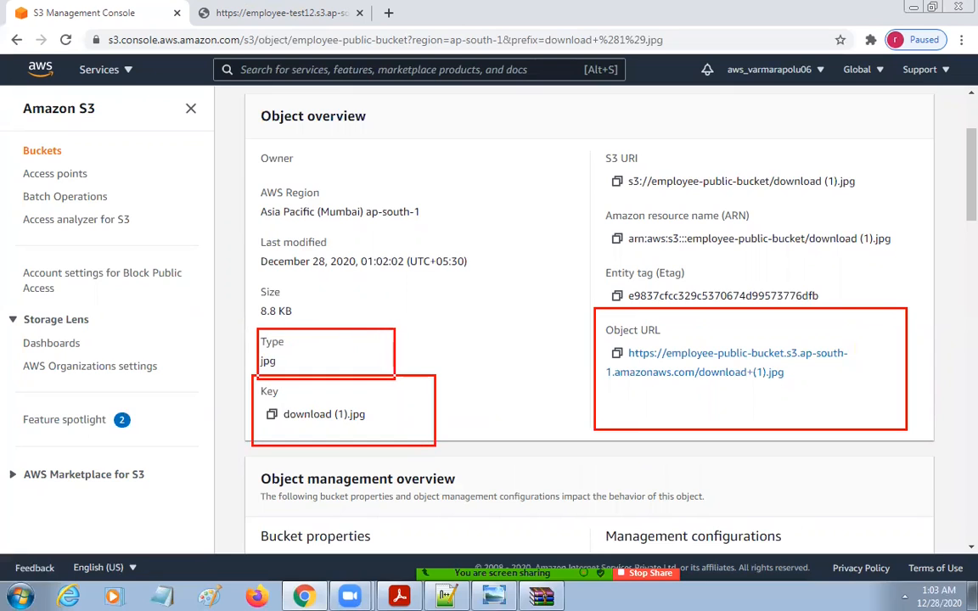
pyautogui.moveTo(241, 261)
pyautogui.mouseDown()
pyautogui.moveTo(328, 317)
pyautogui.moveTo(358, 323)
pyautogui.mouseUp()
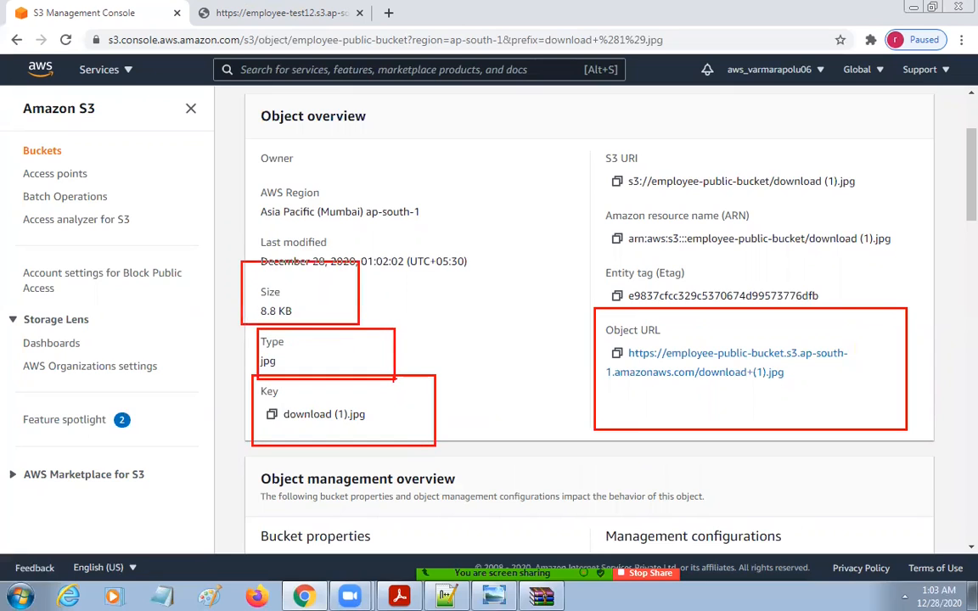
pyautogui.moveTo(258, 173)
pyautogui.mouseDown()
pyautogui.moveTo(306, 224)
pyautogui.moveTo(465, 234)
pyautogui.mouseUp()
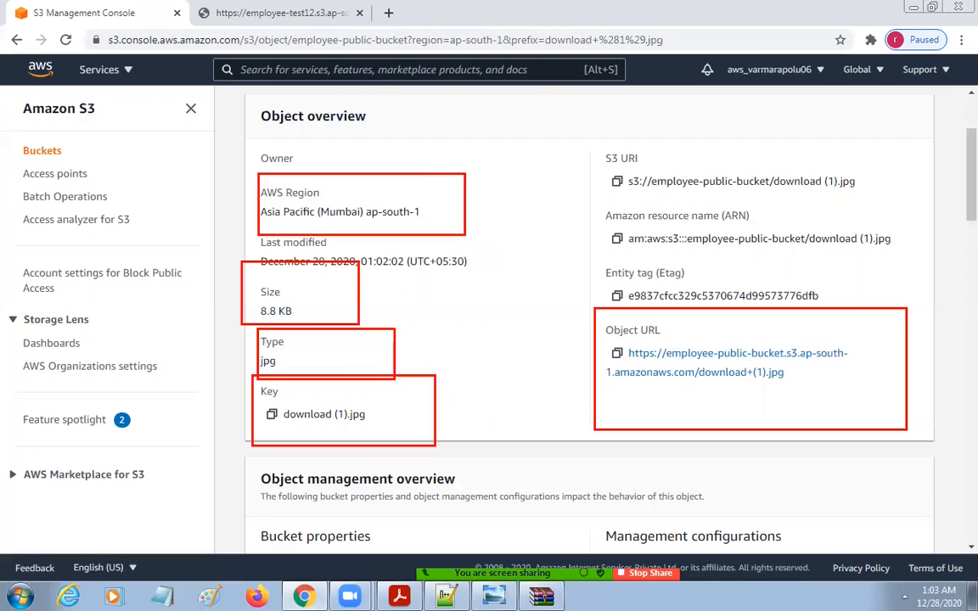
pyautogui.moveTo(584, 130)
pyautogui.mouseDown()
pyautogui.moveTo(599, 167)
pyautogui.moveTo(751, 198)
pyautogui.moveTo(874, 196)
pyautogui.mouseUp()
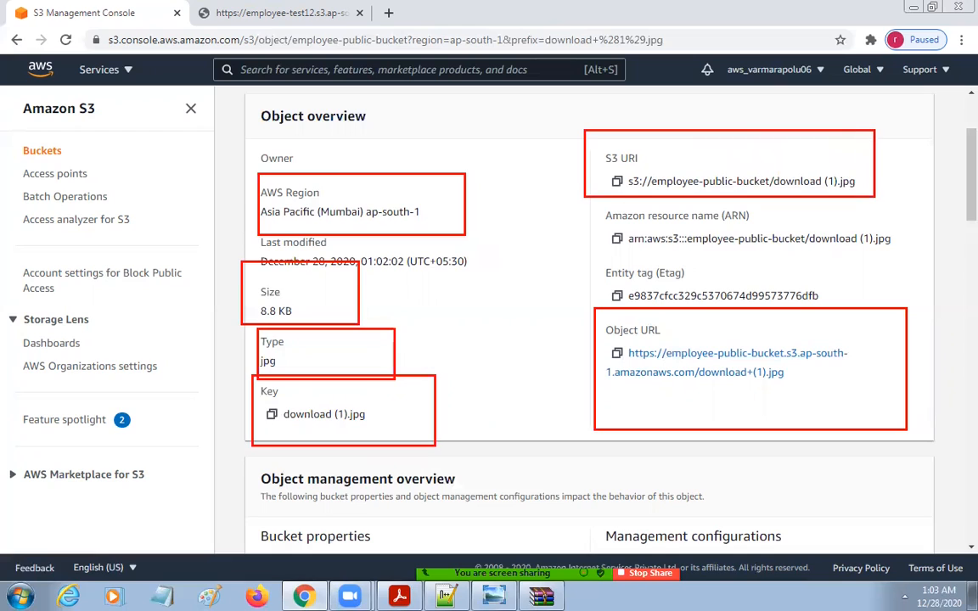
pyautogui.moveTo(593, 188)
pyautogui.mouseDown()
pyautogui.moveTo(661, 235)
pyautogui.moveTo(828, 239)
pyautogui.moveTo(893, 268)
pyautogui.mouseUp()
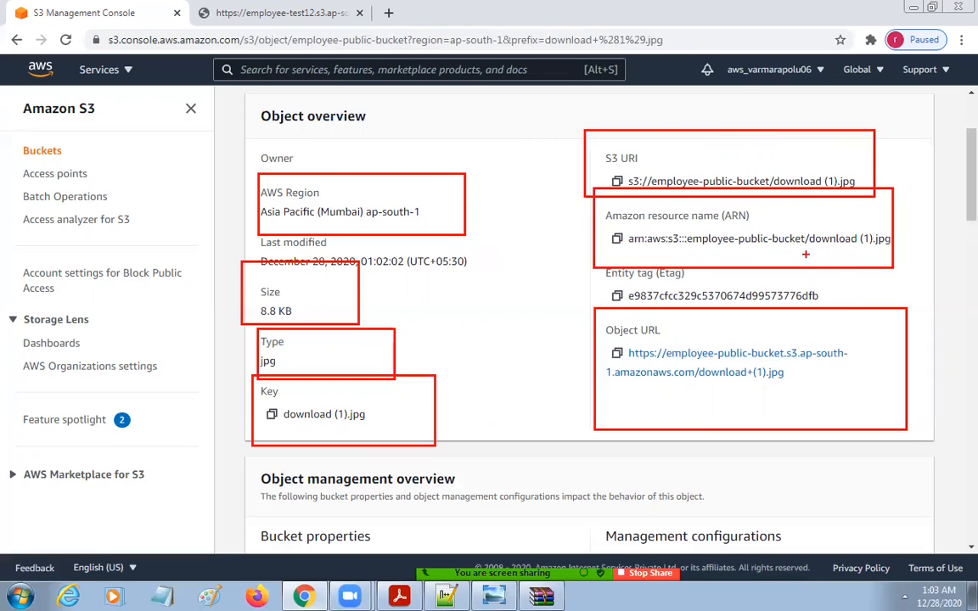
pyautogui.moveTo(877, 214); pyautogui.dragTo(936, 180)
pyautogui.press('Escape')
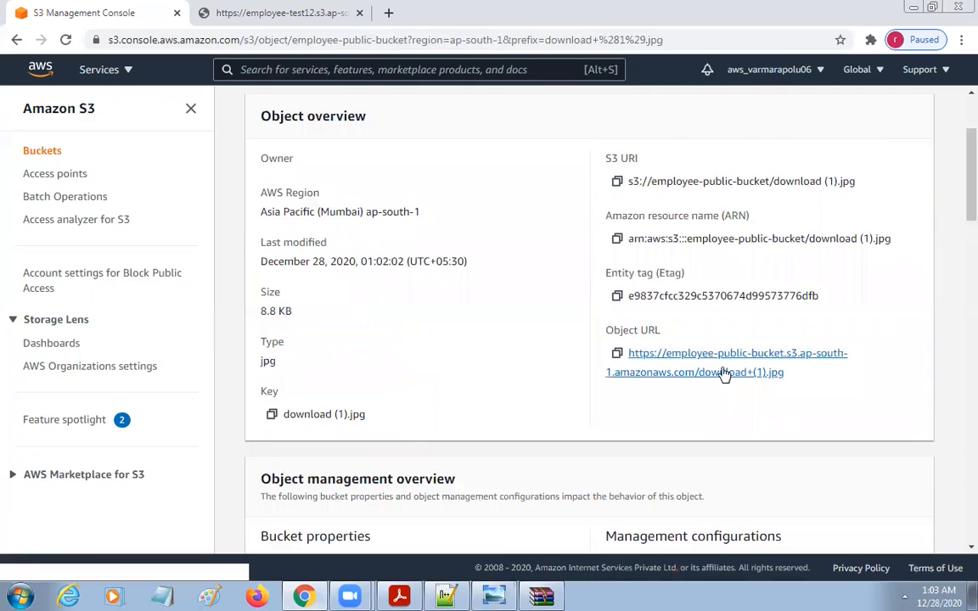
# Copy the object URL of download (1).jpg, replace the old object's browser tab with a new one, and load the URL to test public access.
pyautogui.click(616, 354)
pyautogui.click(321, 16)
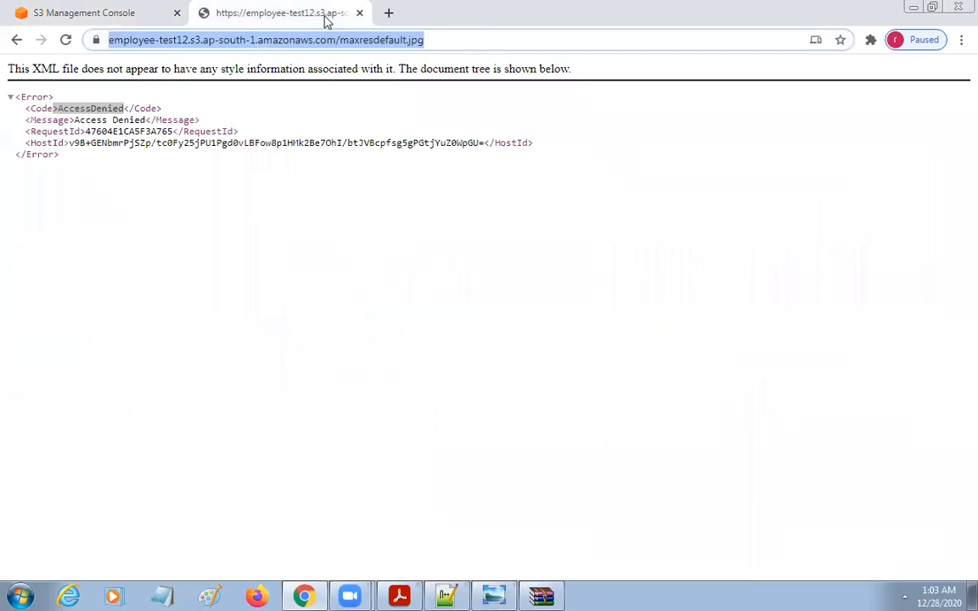
pyautogui.click(359, 13)
pyautogui.click(206, 13)
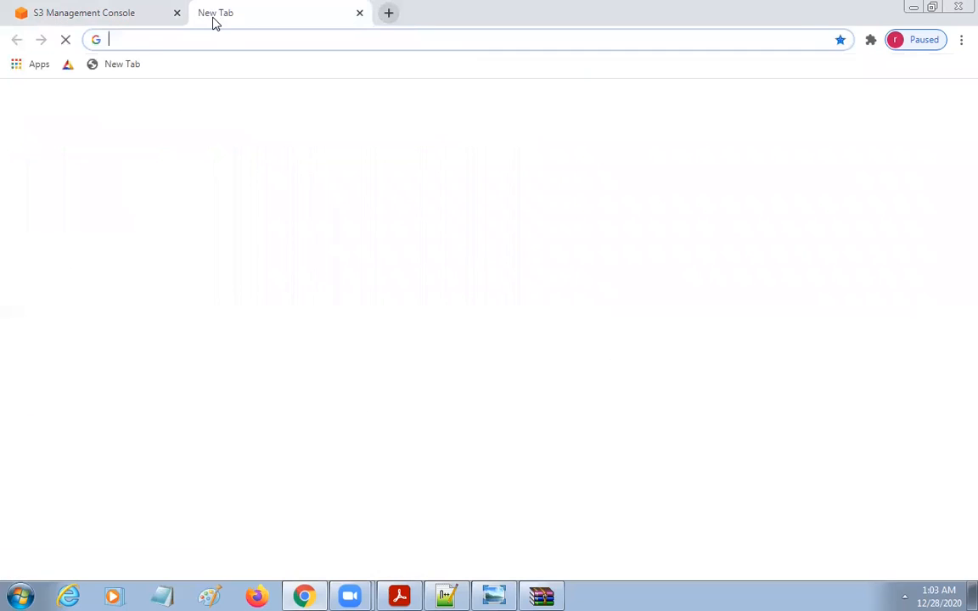
pyautogui.hotkey('ctrl', 'v')
pyautogui.press('Return')
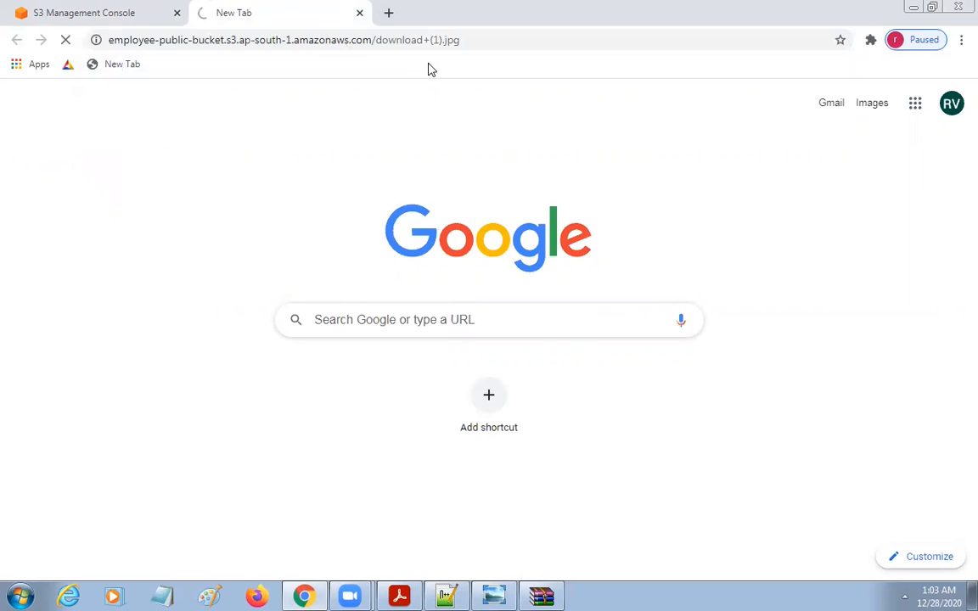
pyautogui.moveTo(16, 95); pyautogui.dragTo(128, 190)
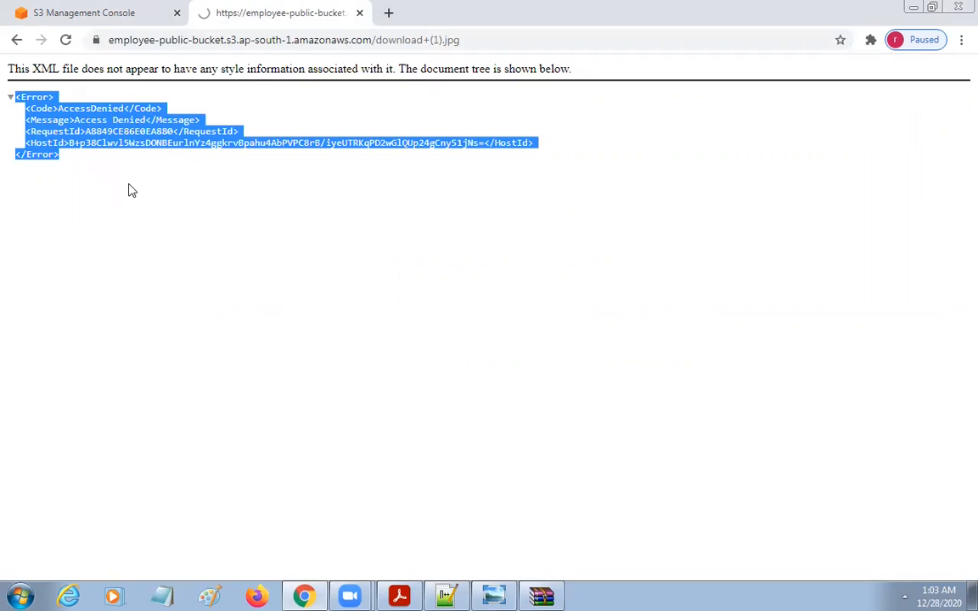
pyautogui.click(107, 101)
# Return to the S3 console and open the access control list of download (1).jpg for editing.
pyautogui.click(129, 12)
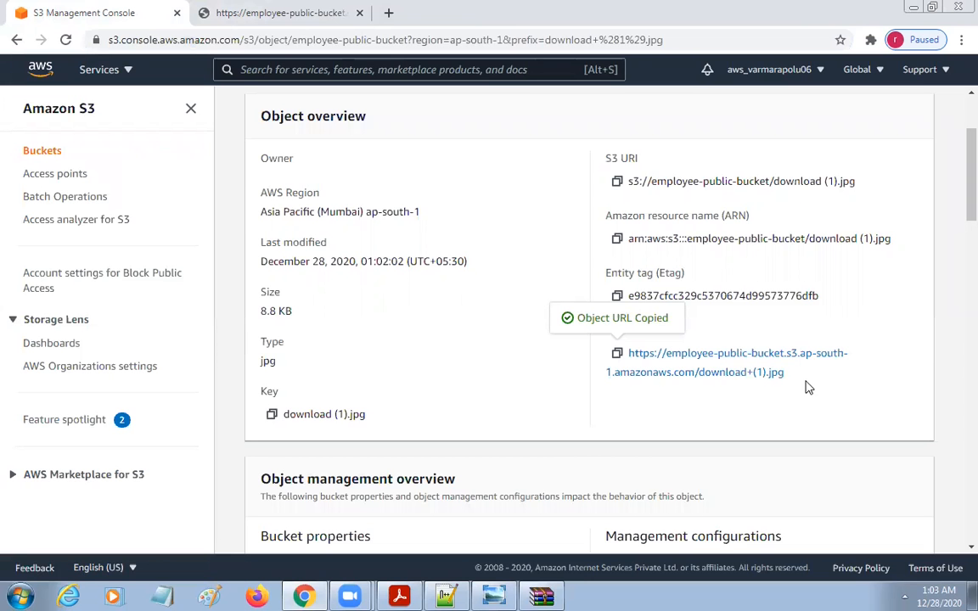
pyautogui.scroll(-2, 811, 496)
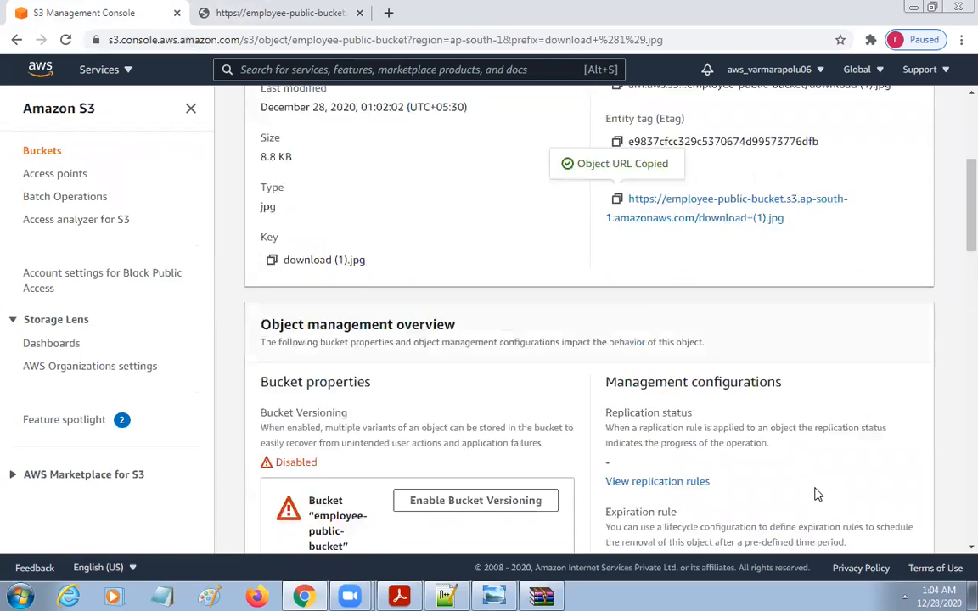
pyautogui.scroll(4, 813, 494)
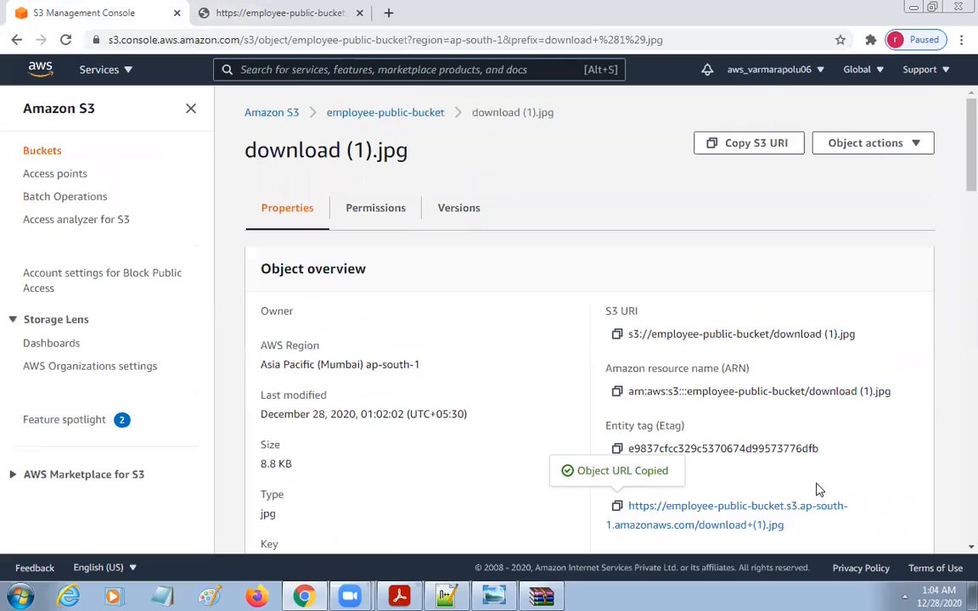
pyautogui.click(380, 216)
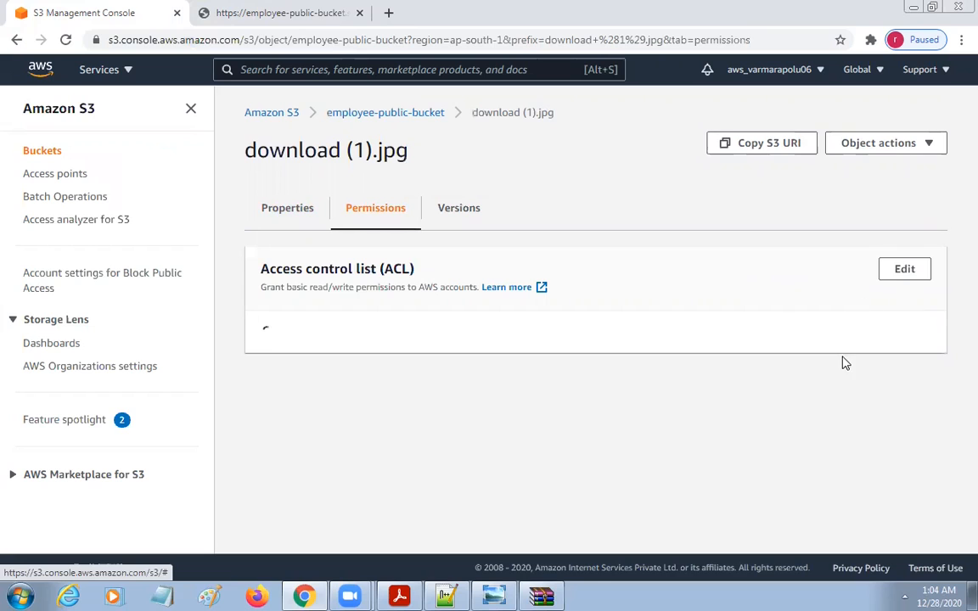
pyautogui.click(887, 272)
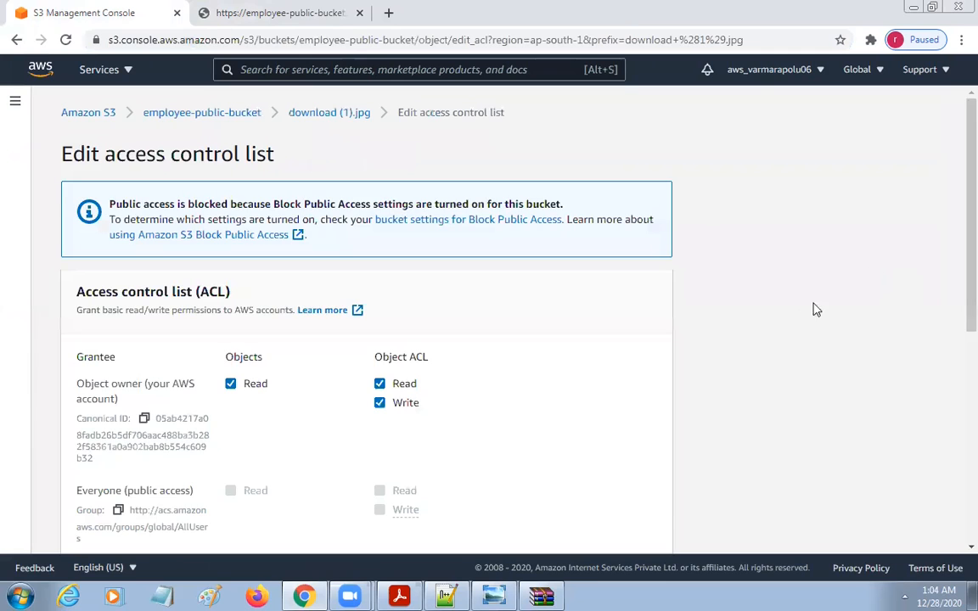
# Go back to employee-public-bucket and review its permissions overview and Block public access settings.
pyautogui.click(188, 114)
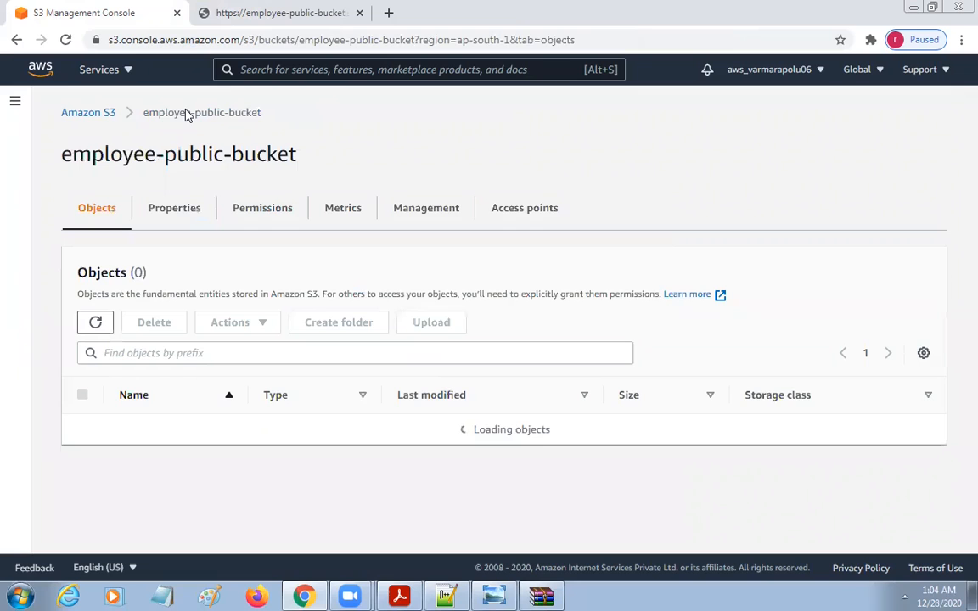
pyautogui.click(270, 210)
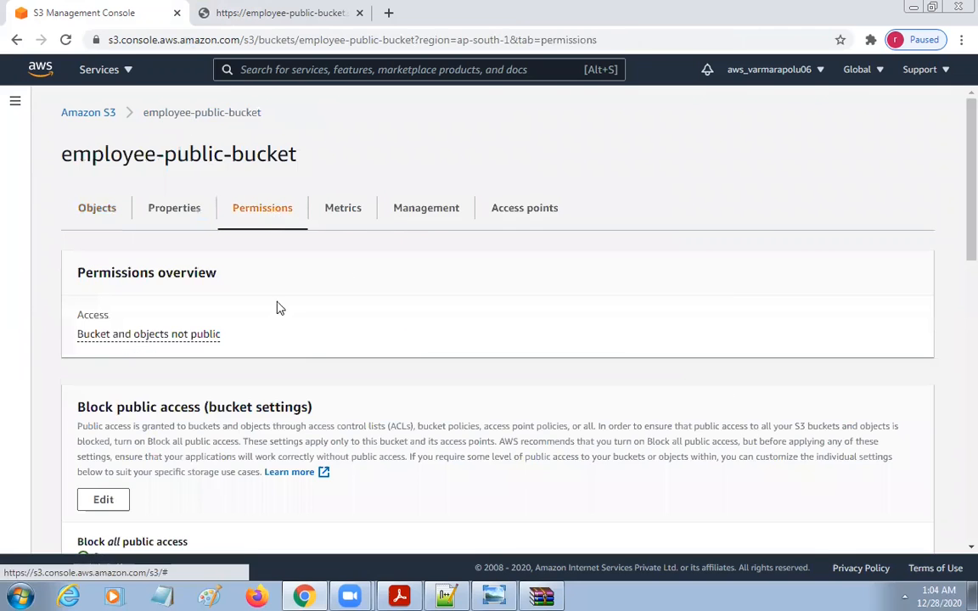
pyautogui.scroll(-4, 472, 327)
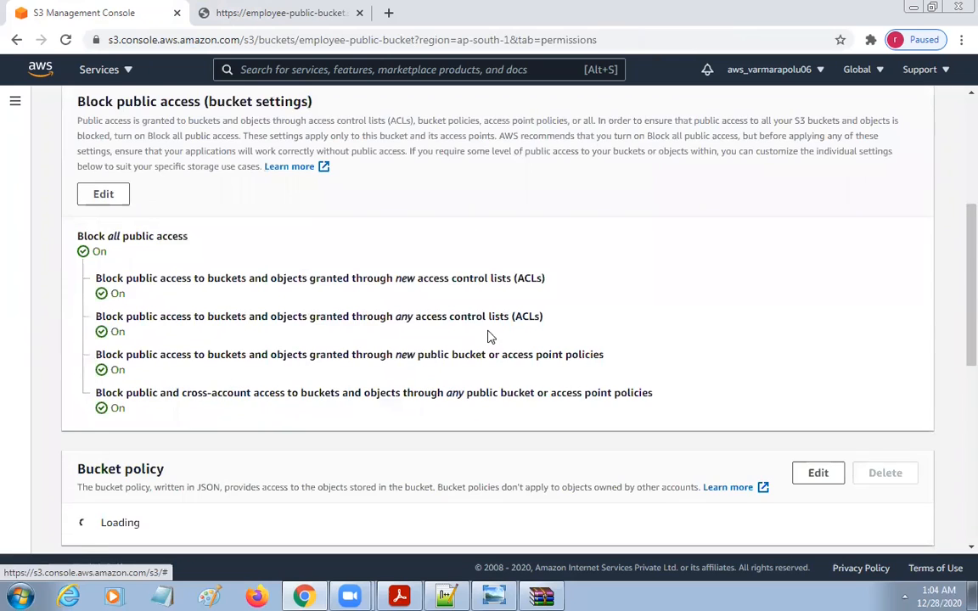
pyautogui.scroll(4, 489, 334)
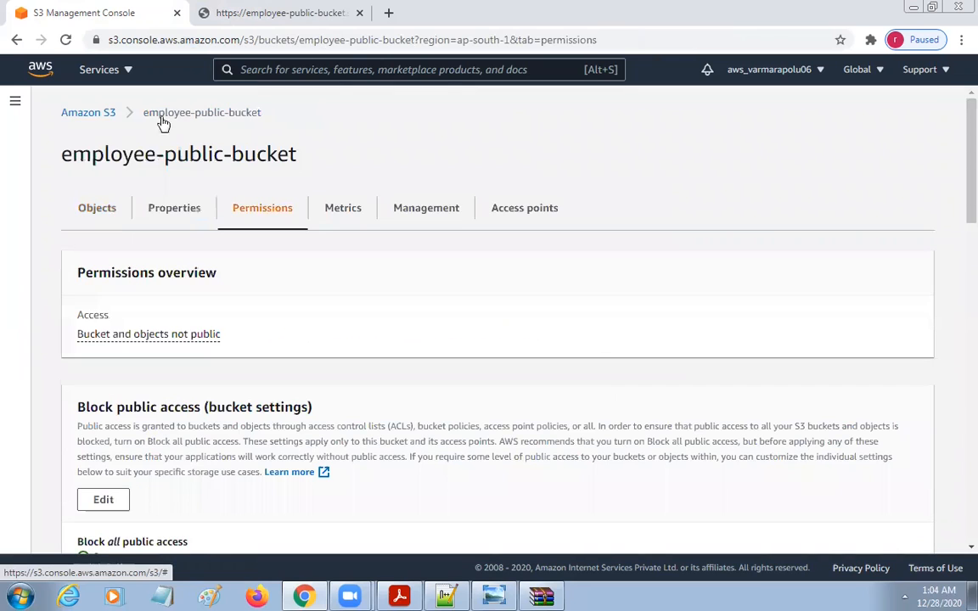
# Return to the bucket list and open employee-public-bucket to view its objects, focusing on download (1).jpg.
pyautogui.click(83, 116)
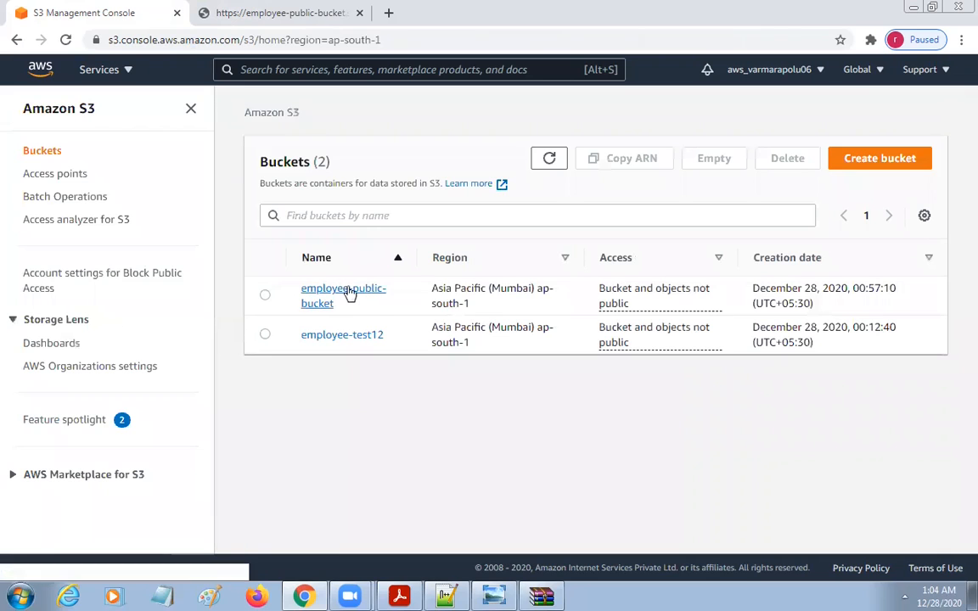
pyautogui.click(348, 291)
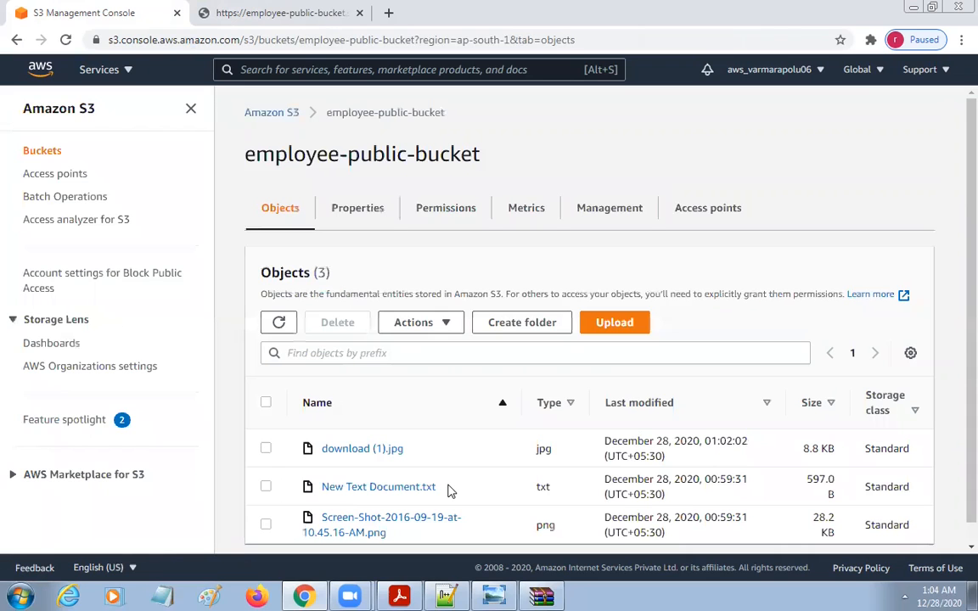
pyautogui.moveTo(289, 430)
pyautogui.mouseDown()
pyautogui.moveTo(406, 481)
pyautogui.moveTo(445, 474)
pyautogui.mouseUp()
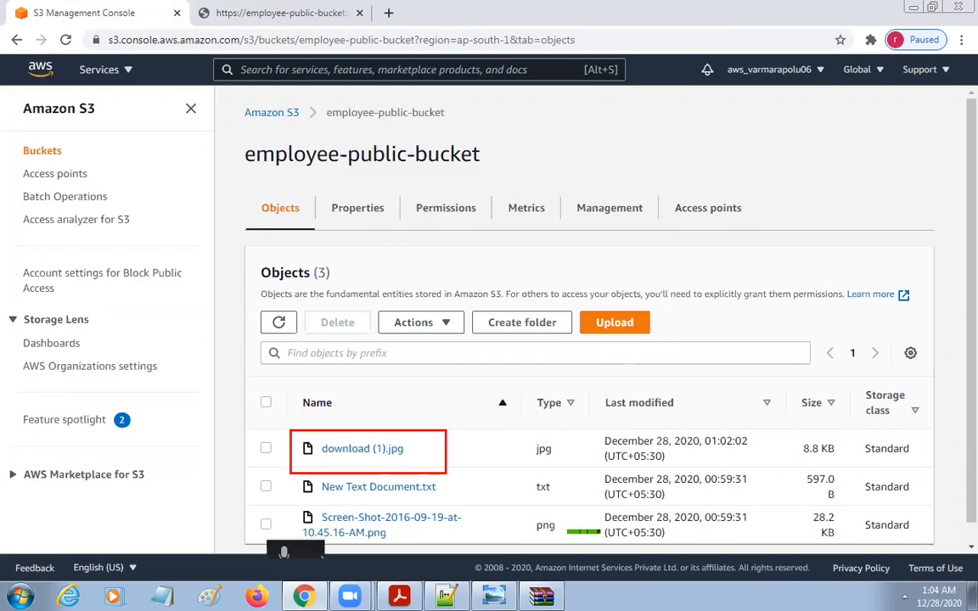
pyautogui.press('Escape')
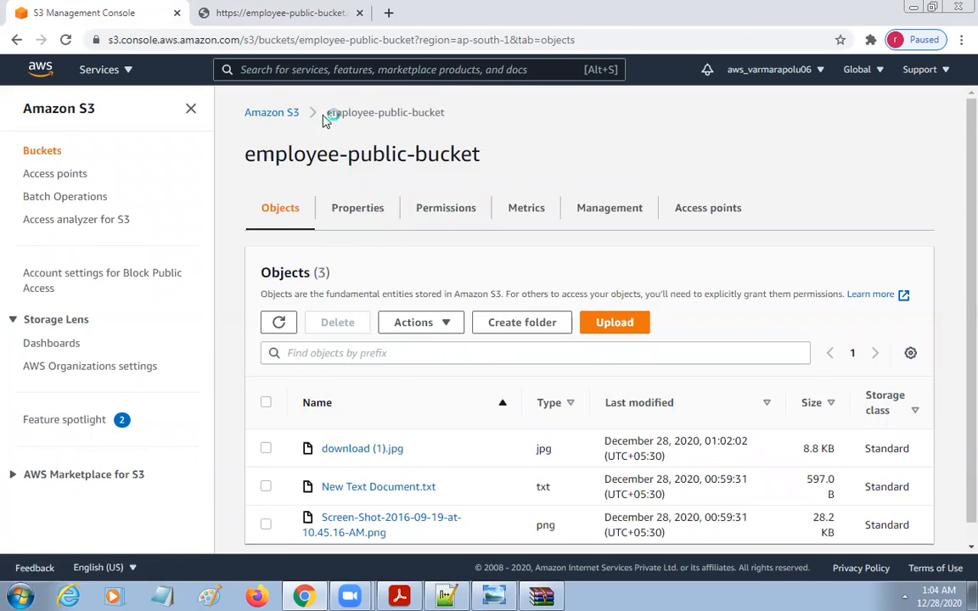
# Reopen employee-public-bucket from the bucket list and review the Block all public access setting in its permissions.
pyautogui.click(279, 115)
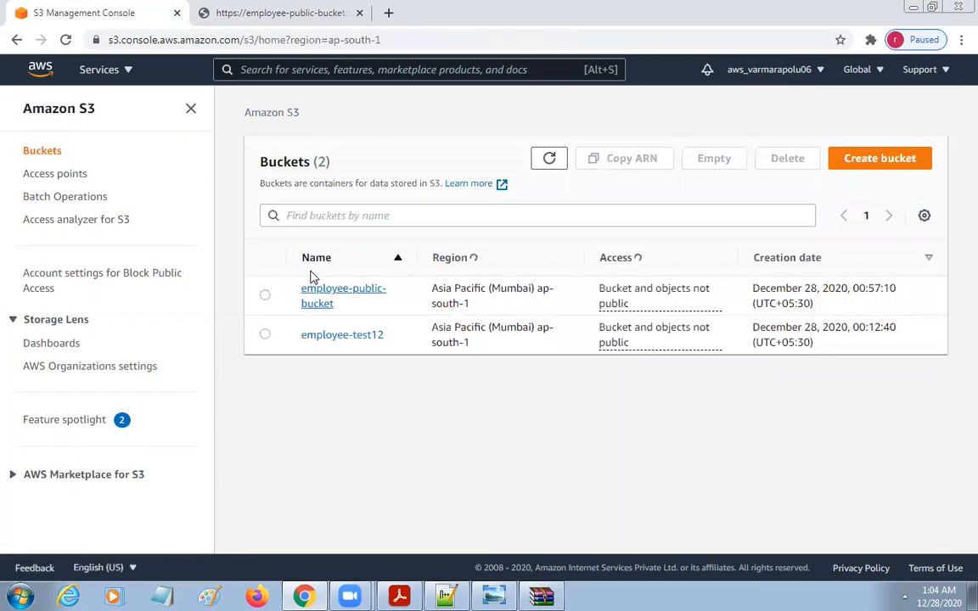
pyautogui.click(348, 290)
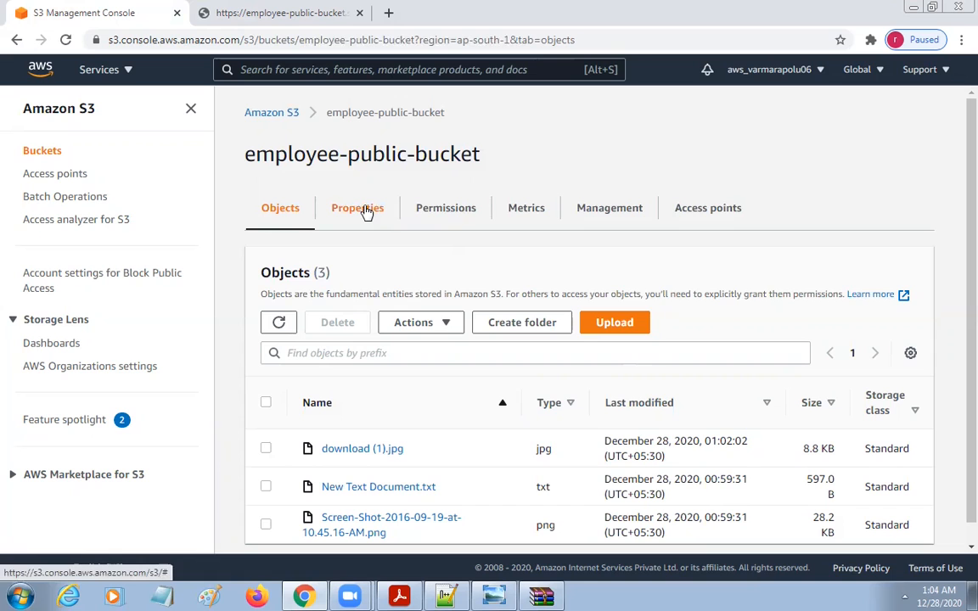
pyautogui.click(431, 212)
pyautogui.scroll(-3, 509, 437)
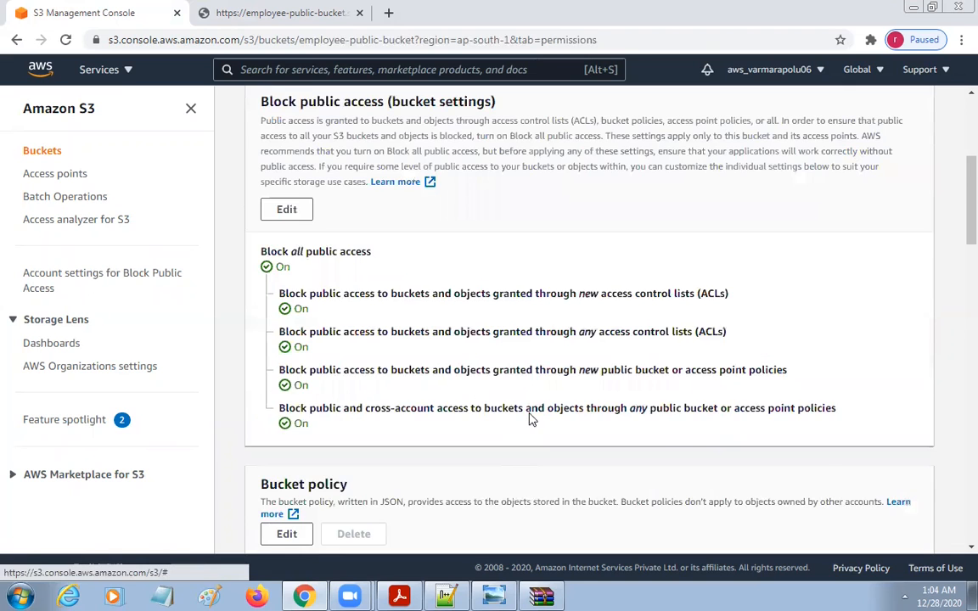
pyautogui.scroll(-5, 530, 418)
pyautogui.scroll(6, 535, 427)
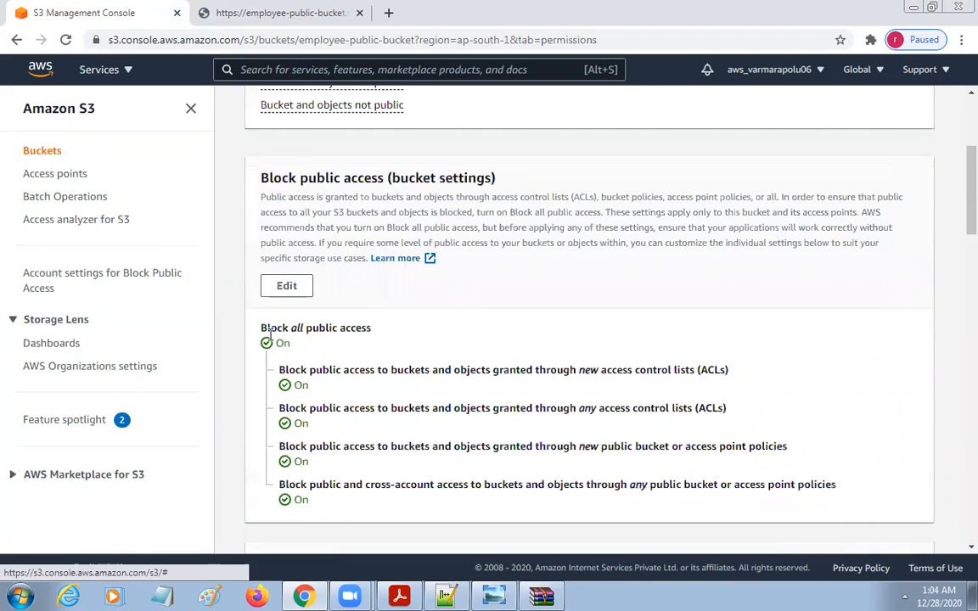
pyautogui.moveTo(258, 330); pyautogui.dragTo(400, 330)
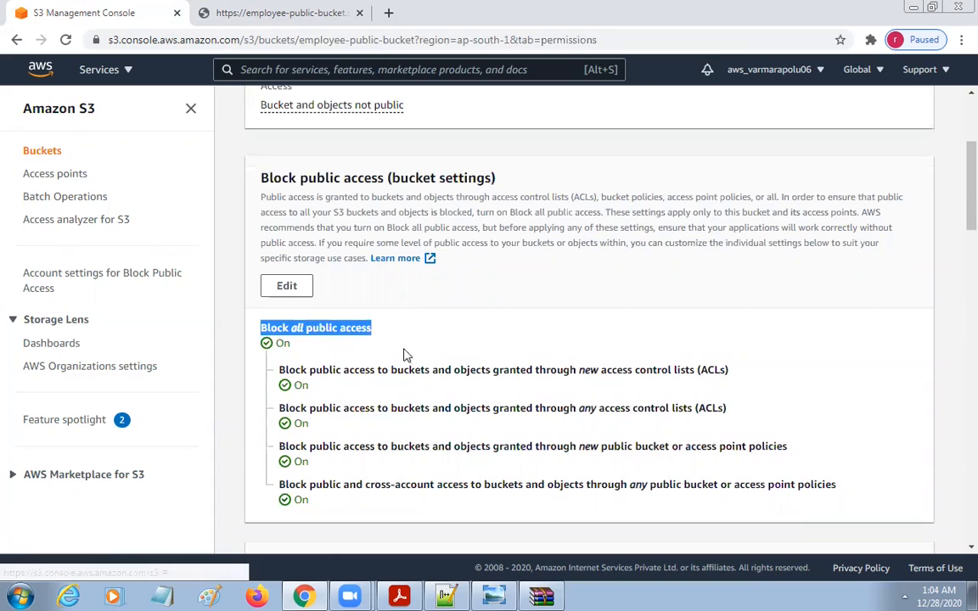
pyautogui.click(405, 353)
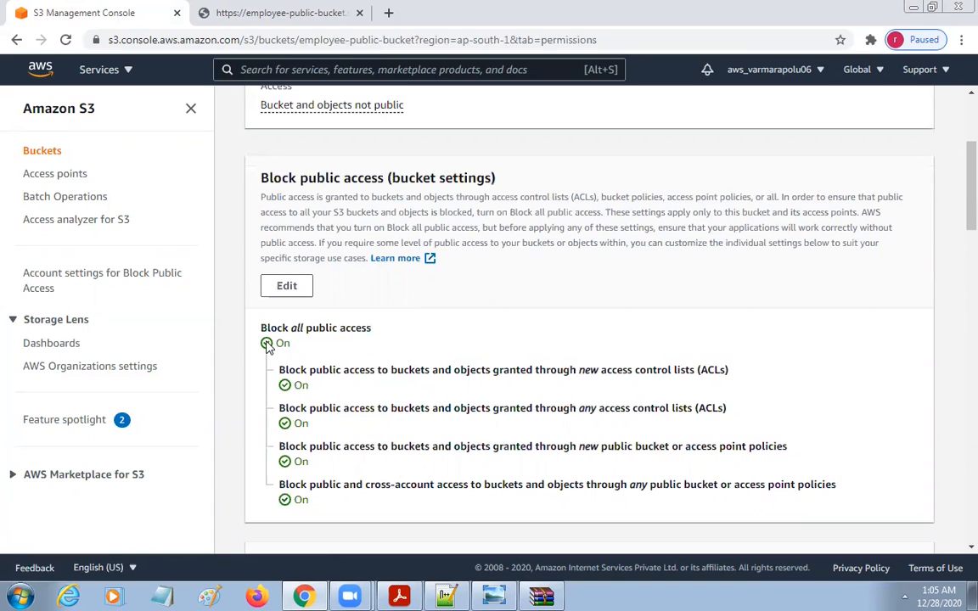
# Turn off Block all public access for employee-public-bucket, save the change and confirm it with "confirm".
pyautogui.click(287, 286)
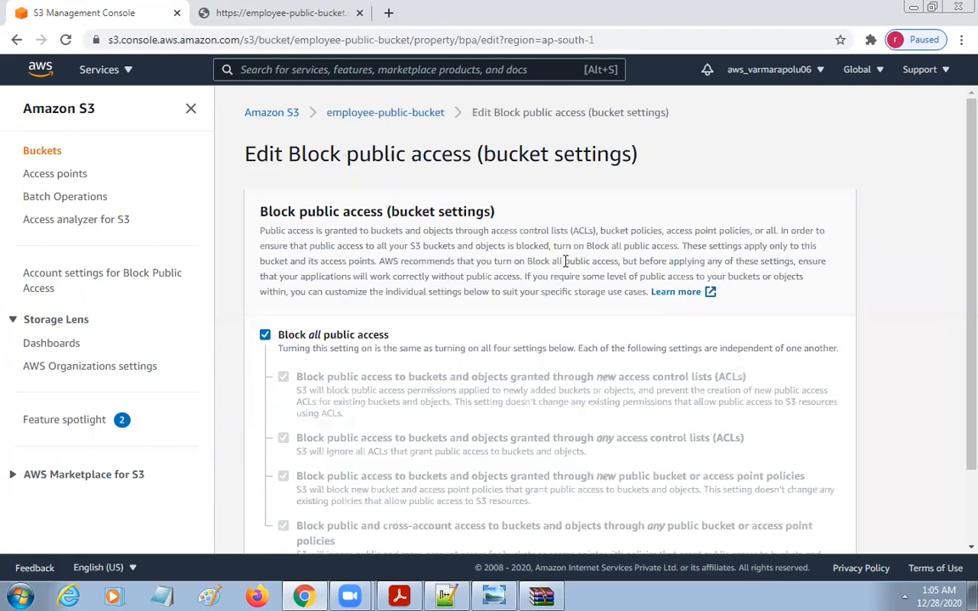
pyautogui.click(265, 335)
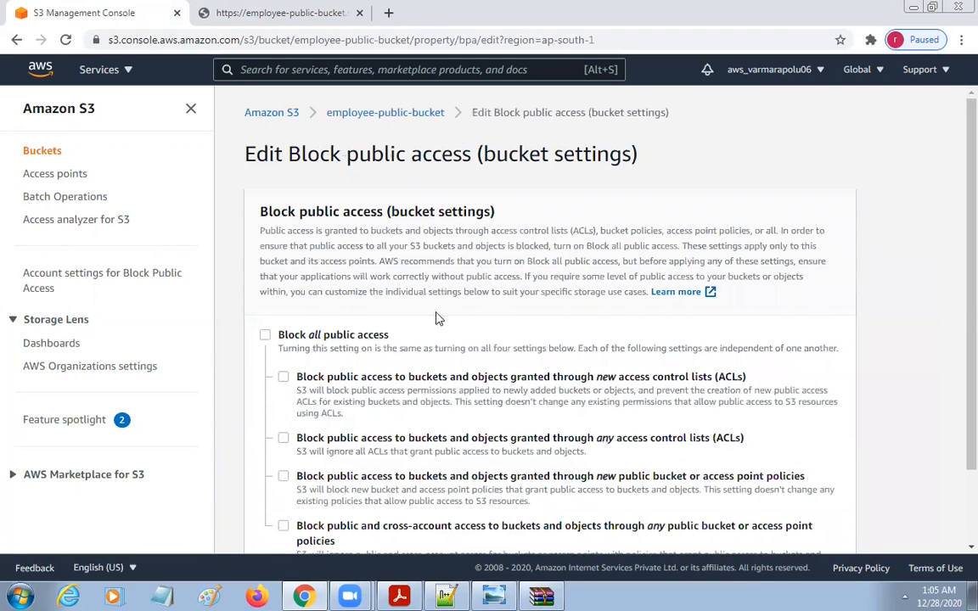
pyautogui.scroll(-1, 689, 394)
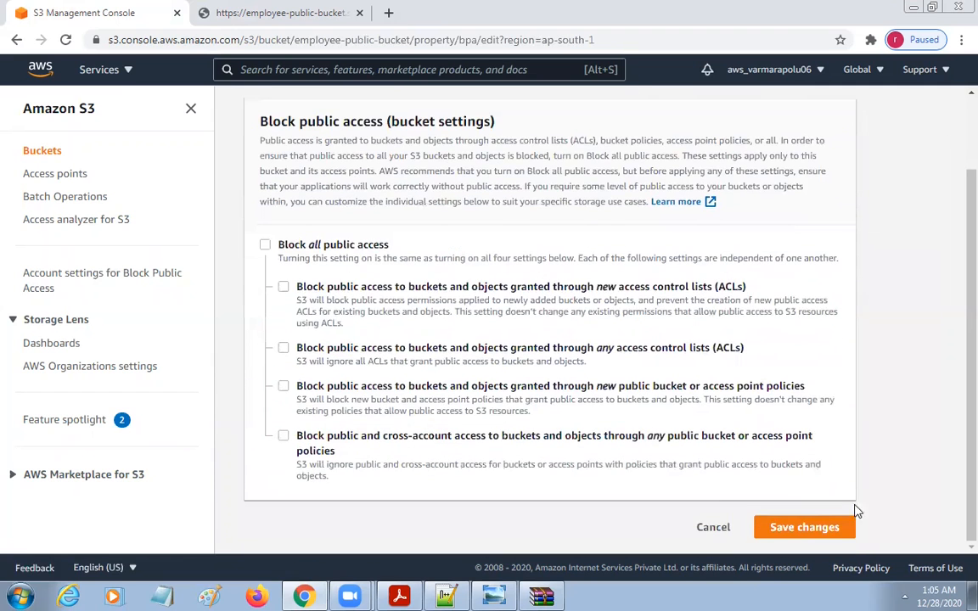
pyautogui.click(802, 528)
pyautogui.click(337, 374)
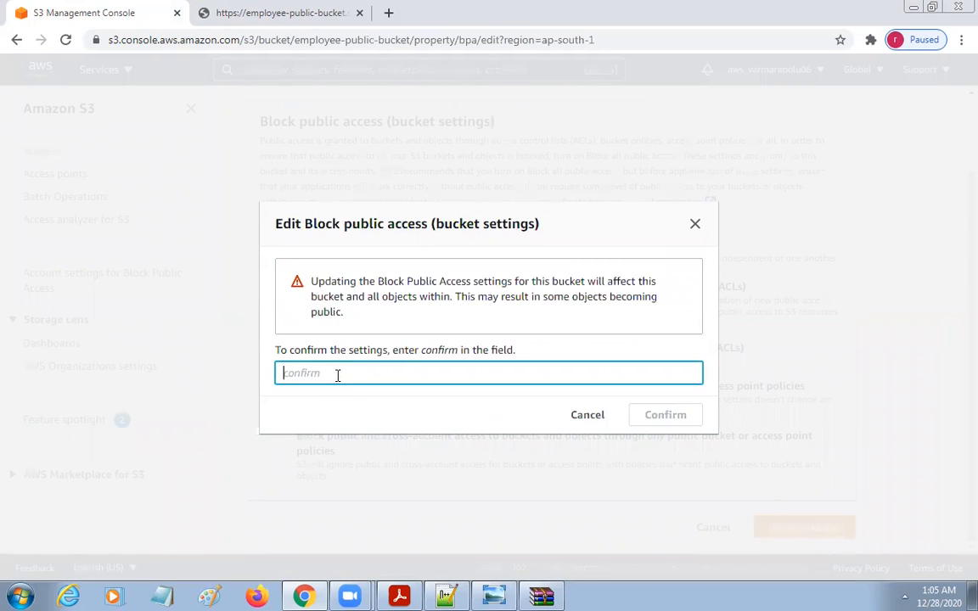
pyautogui.write('confirm')
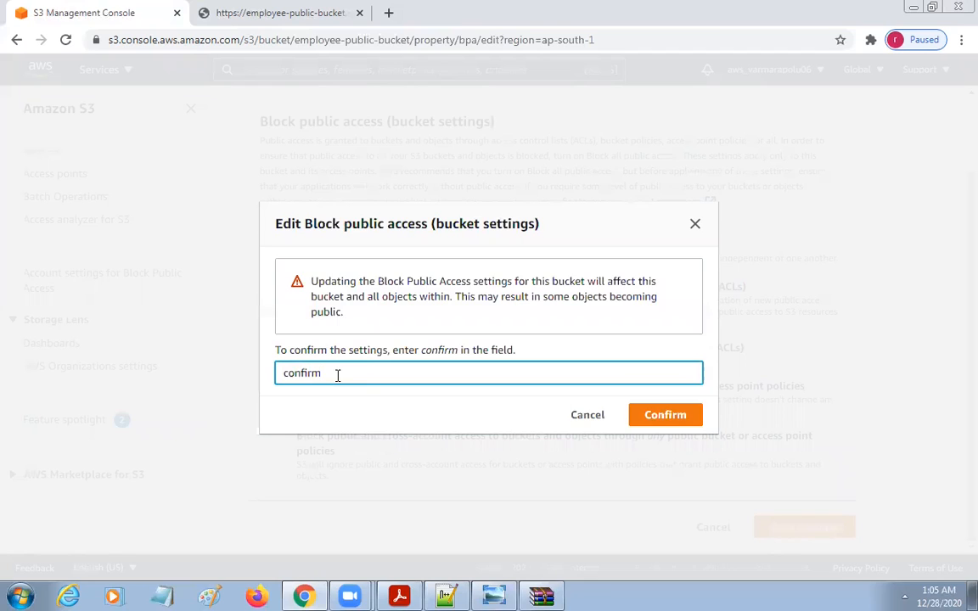
pyautogui.click(684, 422)
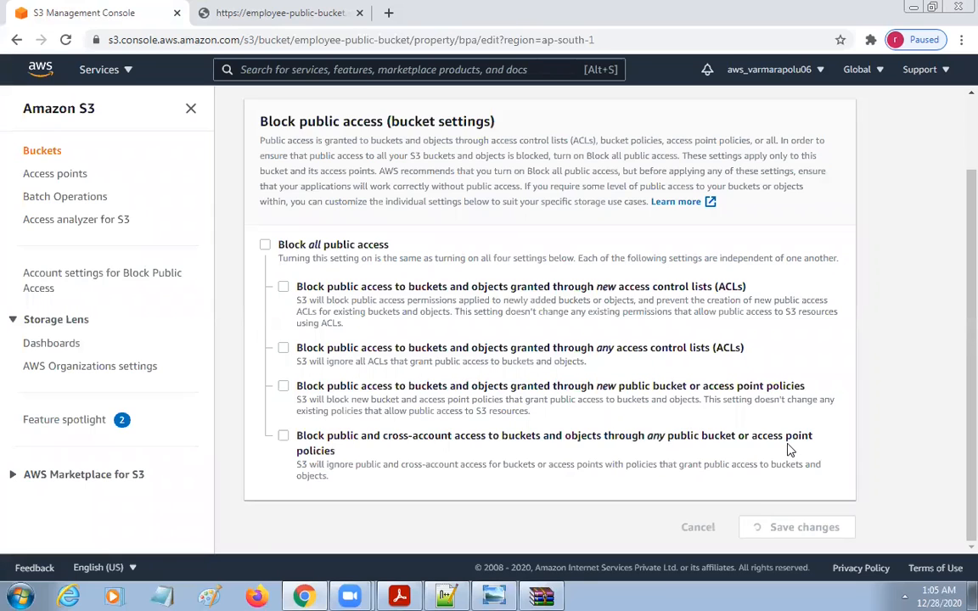
# Check the access status in the bucket's permissions overview, and compare the access of employee-public-bucket and employee-test12 in the bucket list.
pyautogui.scroll(-5, 788, 450)
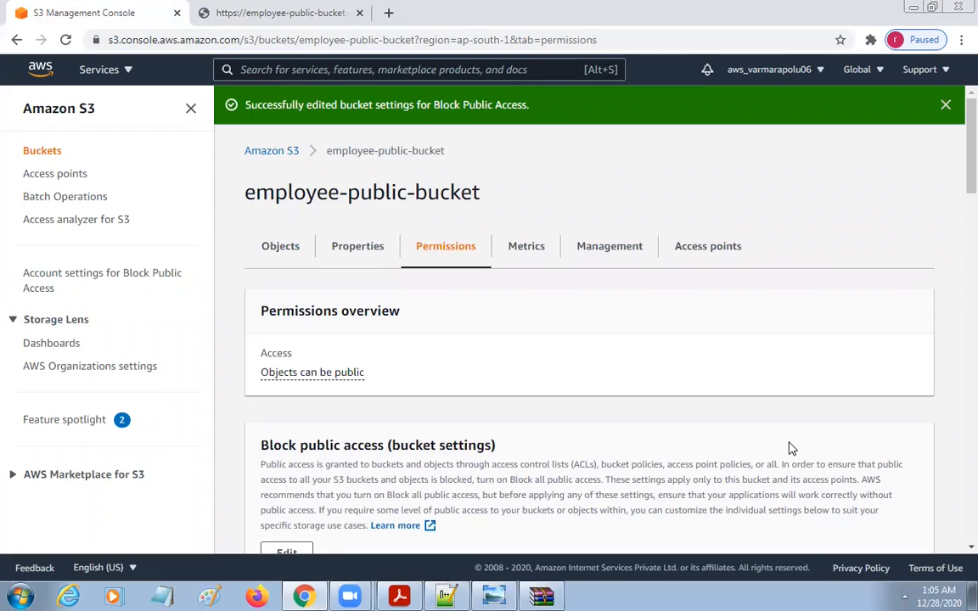
pyautogui.scroll(-5, 790, 447)
pyautogui.scroll(4, 410, 349)
pyautogui.moveTo(257, 374); pyautogui.dragTo(367, 371)
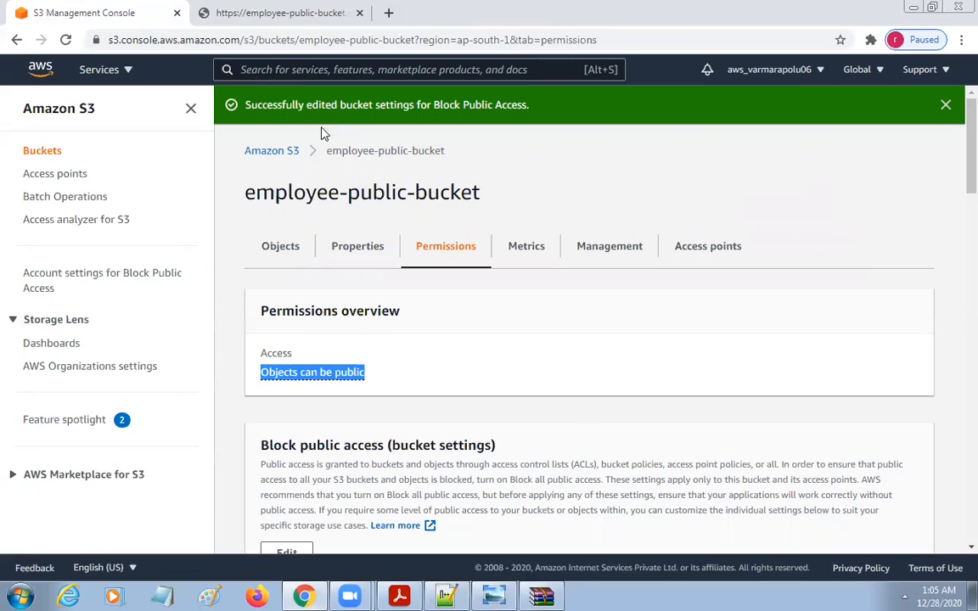
pyautogui.click(278, 156)
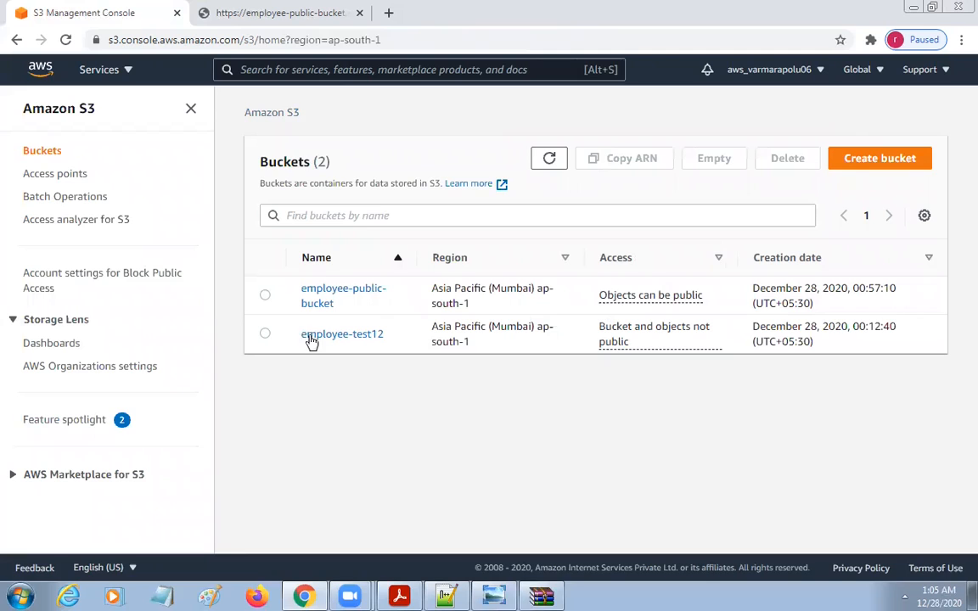
pyautogui.moveTo(259, 317)
pyautogui.mouseDown()
pyautogui.moveTo(705, 382)
pyautogui.moveTo(740, 376)
pyautogui.mouseUp()
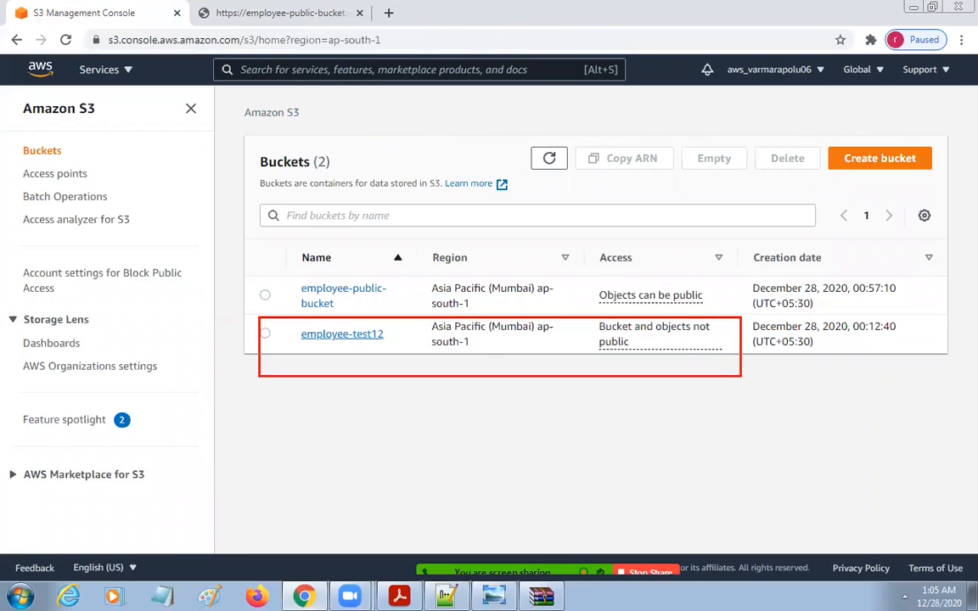
pyautogui.moveTo(279, 269)
pyautogui.mouseDown()
pyautogui.moveTo(323, 340)
pyautogui.moveTo(750, 322)
pyautogui.mouseUp()
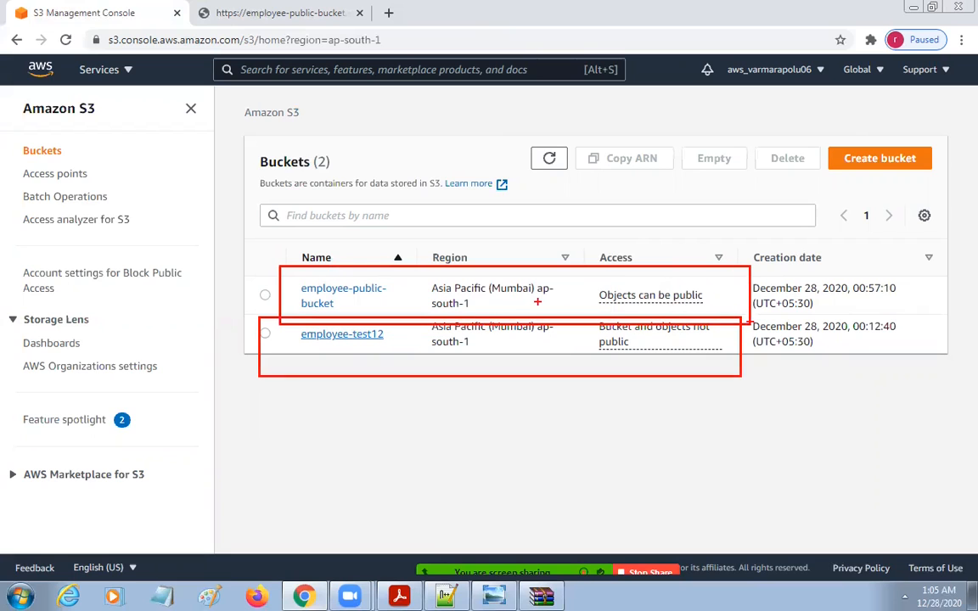
pyautogui.press('Escape')
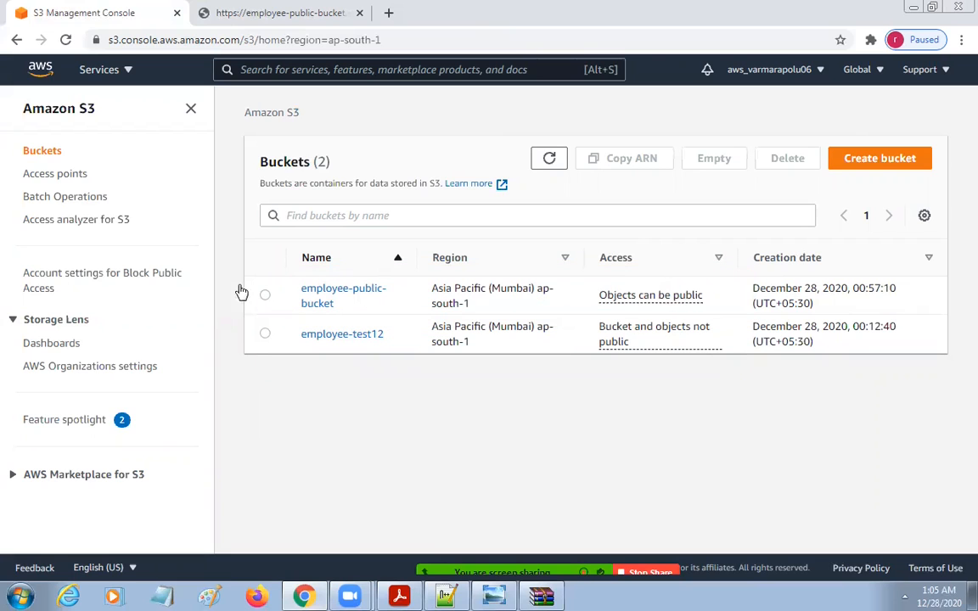
# Open the permissions of employee-public-bucket and check the state of its Block public access settings.
pyautogui.click(356, 289)
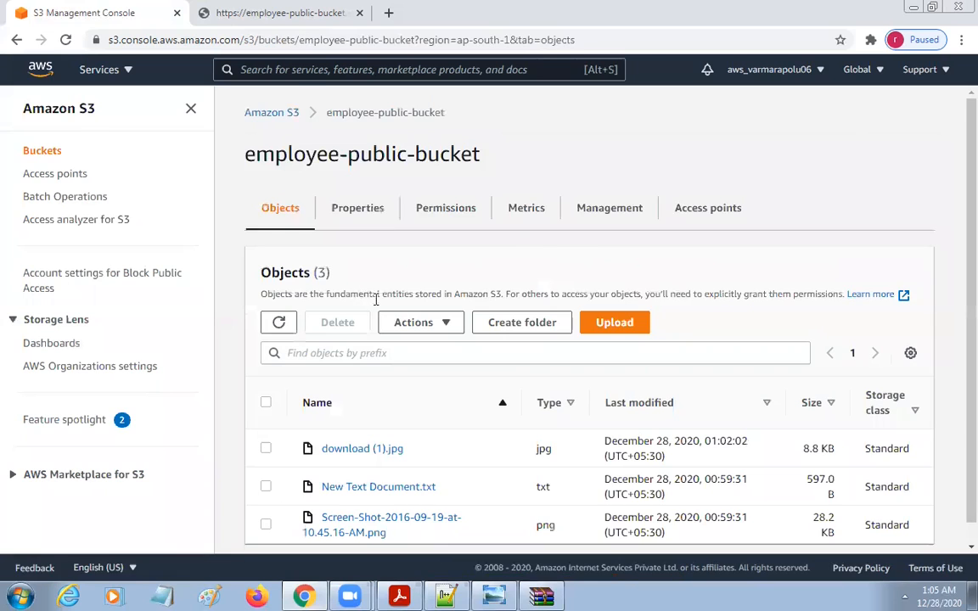
pyautogui.click(448, 210)
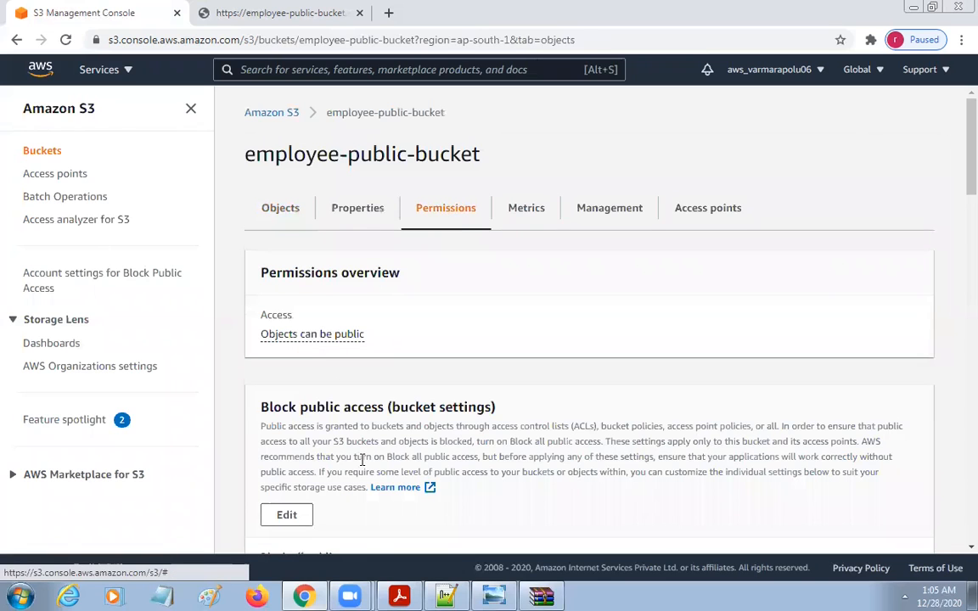
pyautogui.scroll(-2, 508, 427)
pyautogui.scroll(-2, 327, 443)
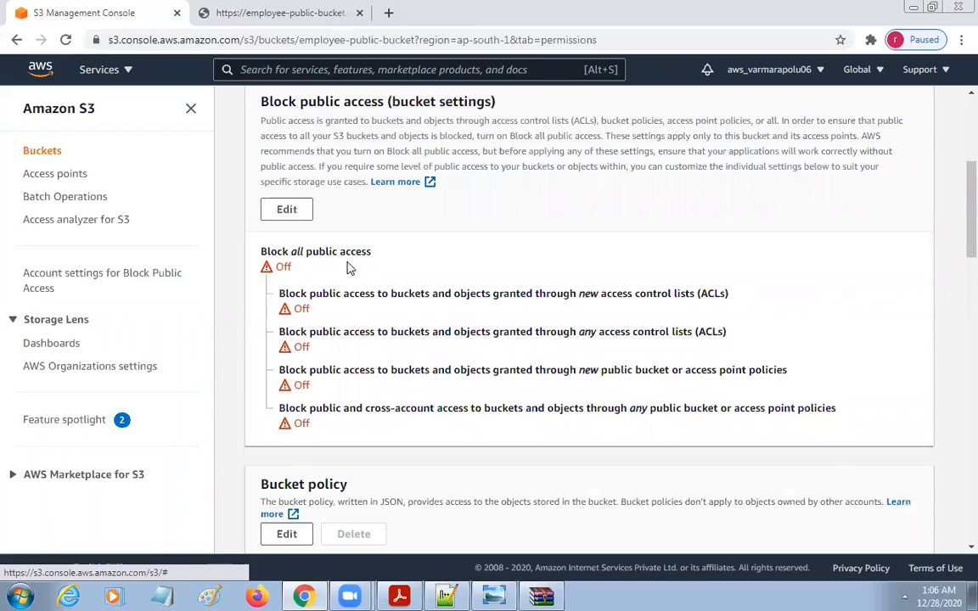
pyautogui.doubleClick(287, 265)
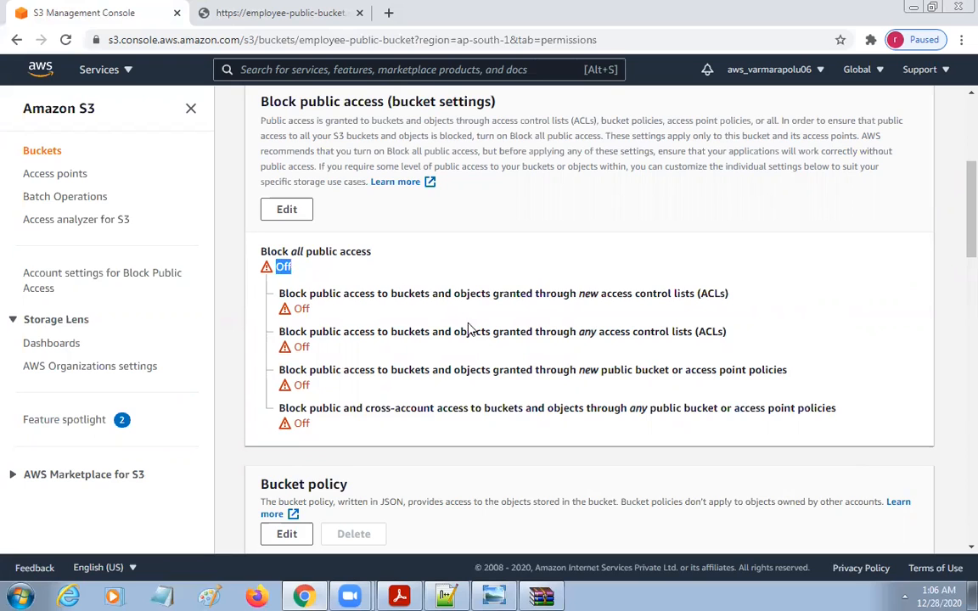
pyautogui.scroll(4, 495, 371)
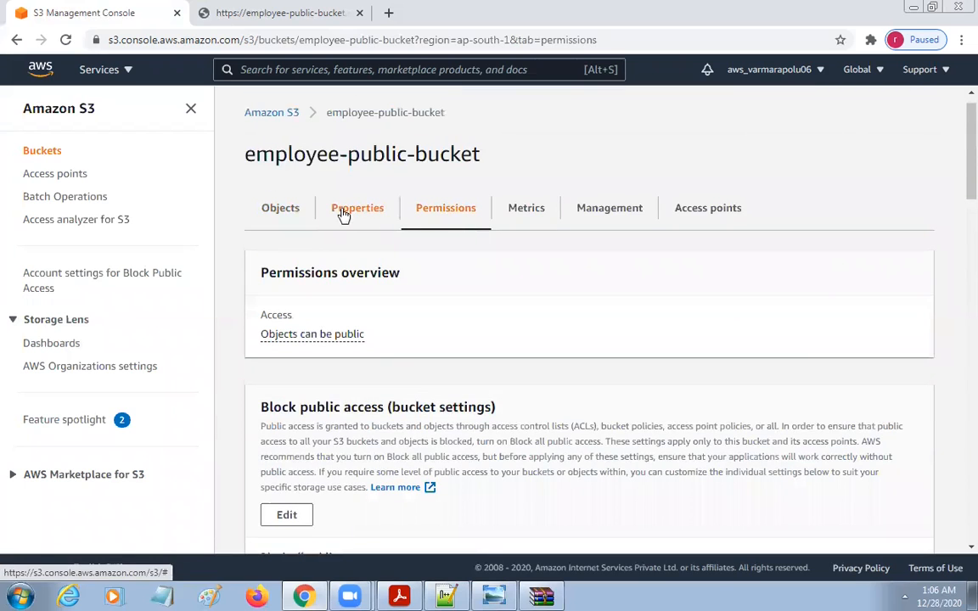
# Open download (1).jpg in employee-public-bucket from the bucket list and load its object URL to test public access.
pyautogui.click(293, 121)
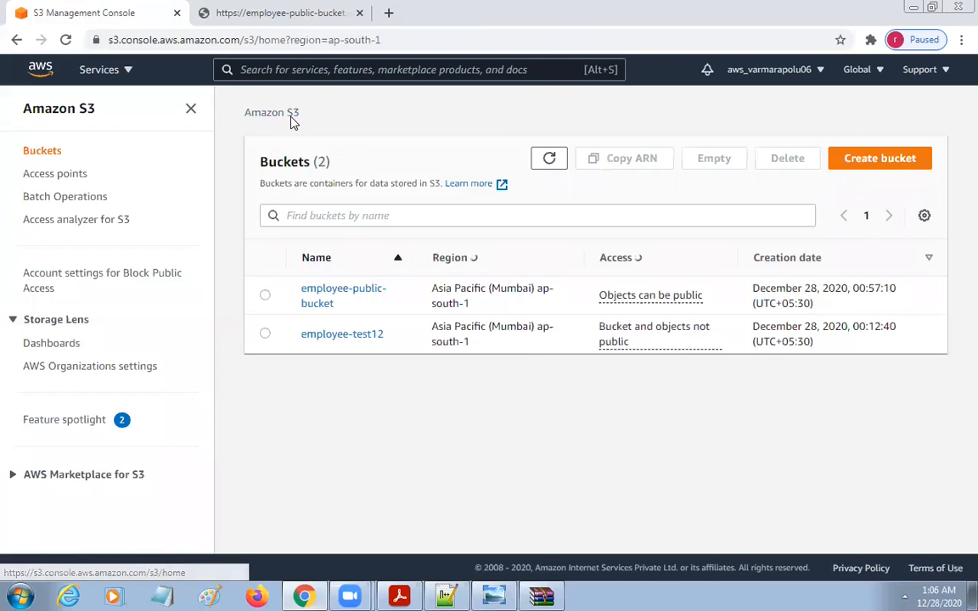
pyautogui.click(345, 292)
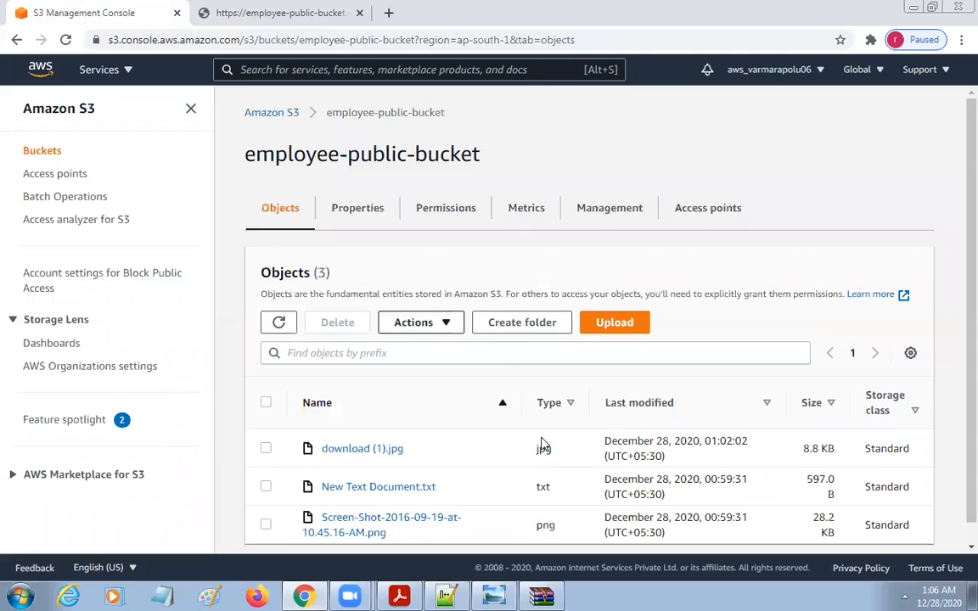
pyautogui.scroll(-1, 493, 433)
pyautogui.click(377, 431)
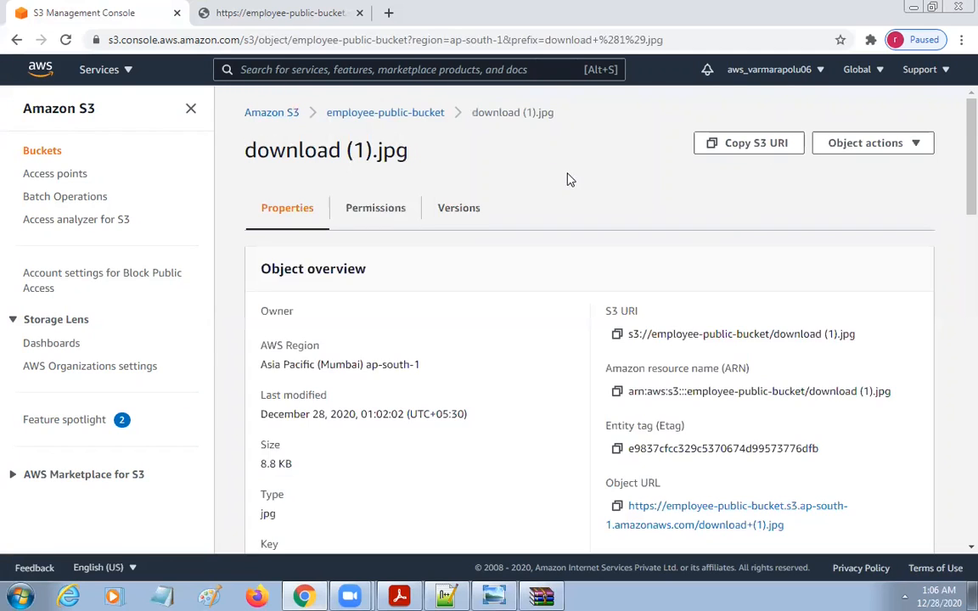
pyautogui.scroll(-3, 761, 299)
pyautogui.scroll(-2, 761, 300)
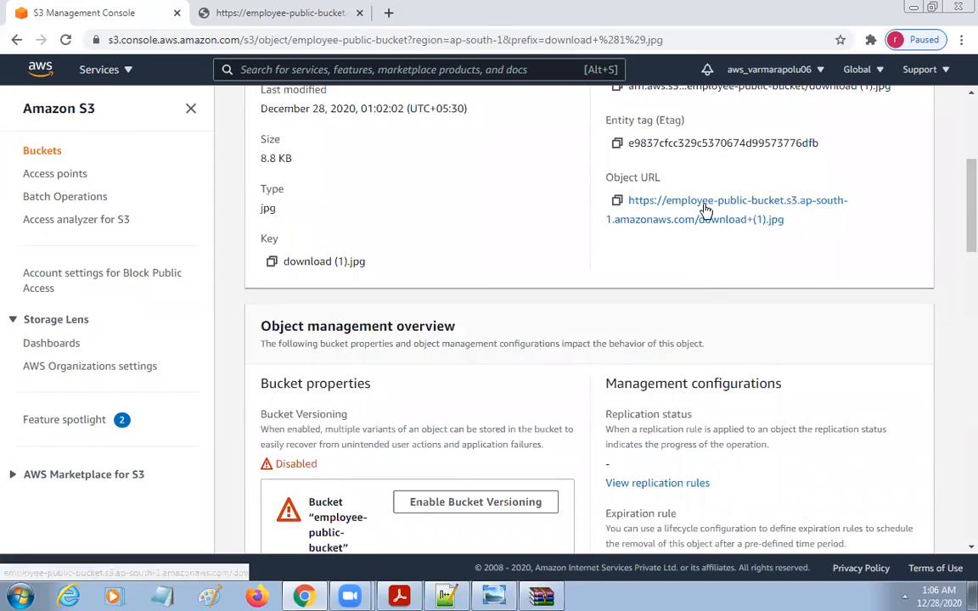
pyautogui.click(704, 209)
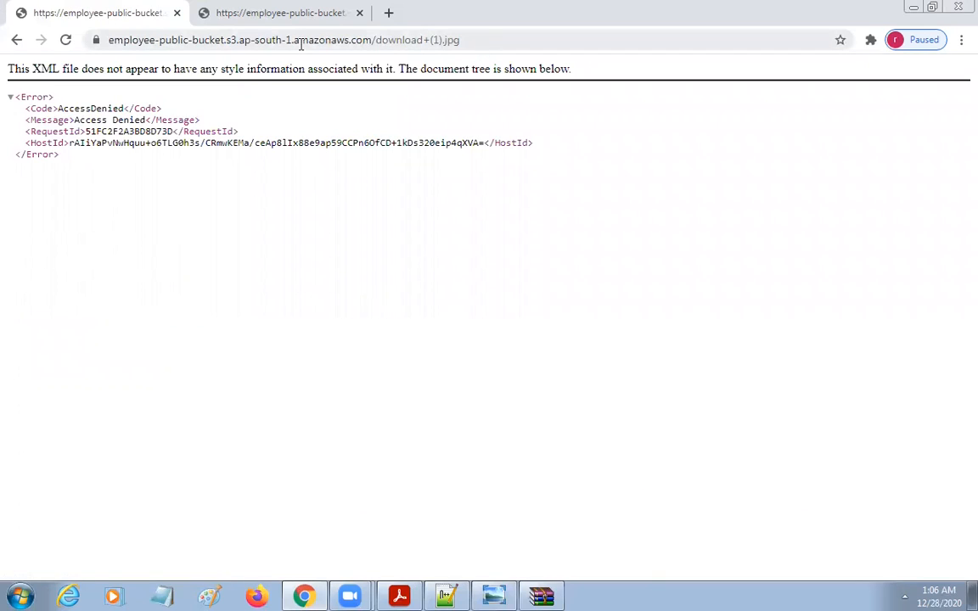
# Return to the bucket list, close the extra object URL tab and check the access status of employee-public-bucket.
pyautogui.click(15, 41)
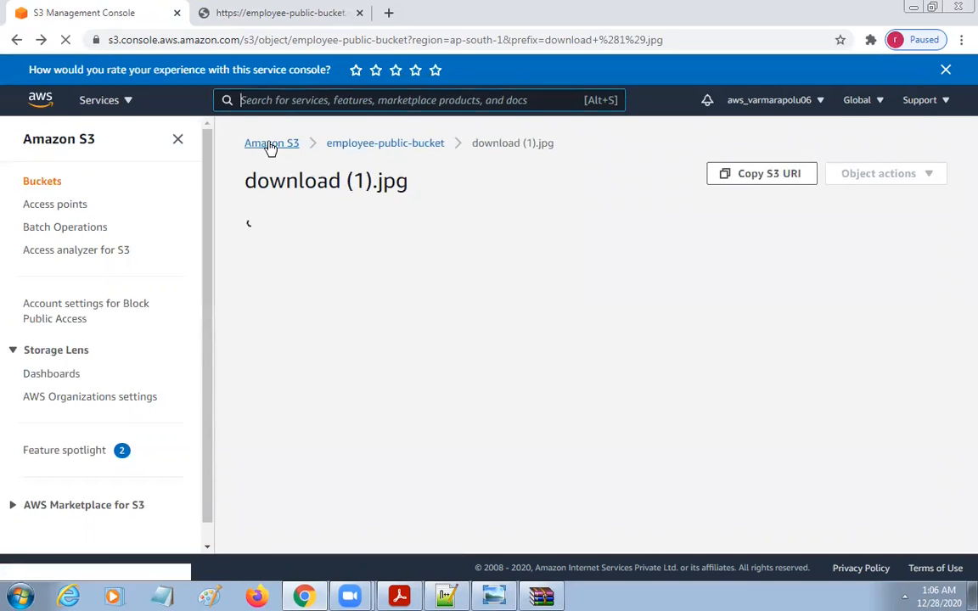
pyautogui.click(270, 144)
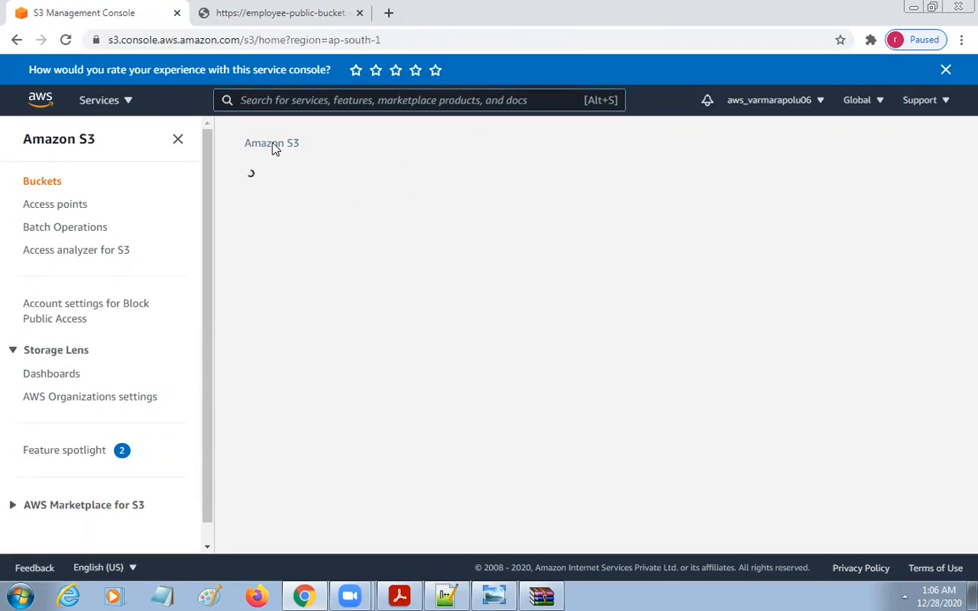
pyautogui.click(270, 10)
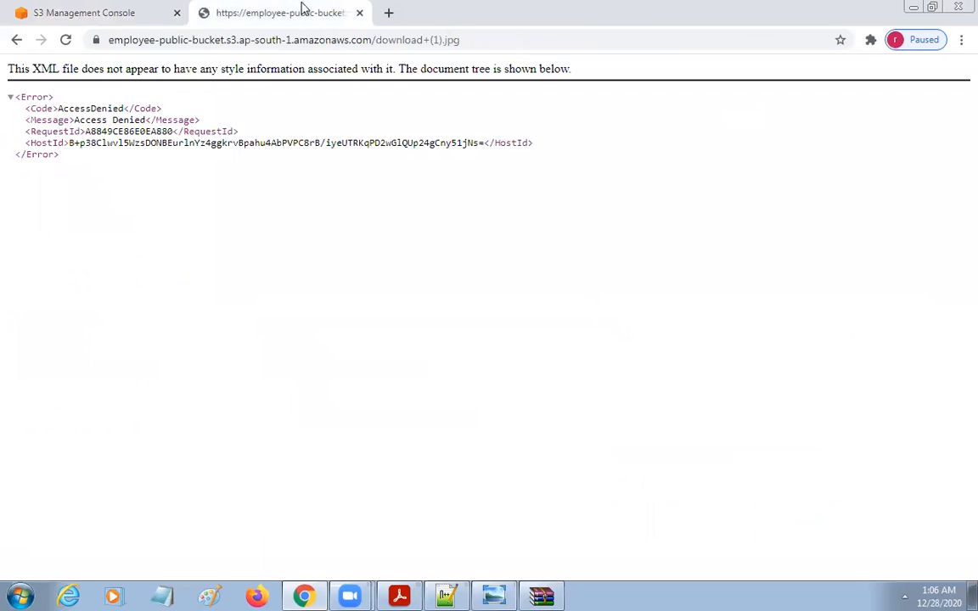
pyautogui.click(360, 13)
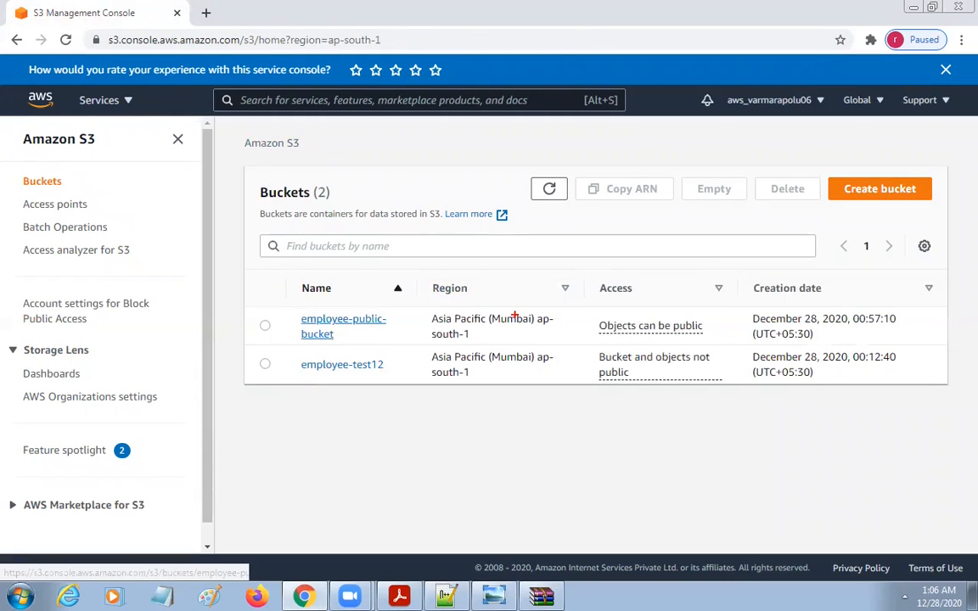
pyautogui.moveTo(568, 294)
pyautogui.mouseDown()
pyautogui.moveTo(729, 343)
pyautogui.moveTo(760, 341)
pyautogui.mouseUp()
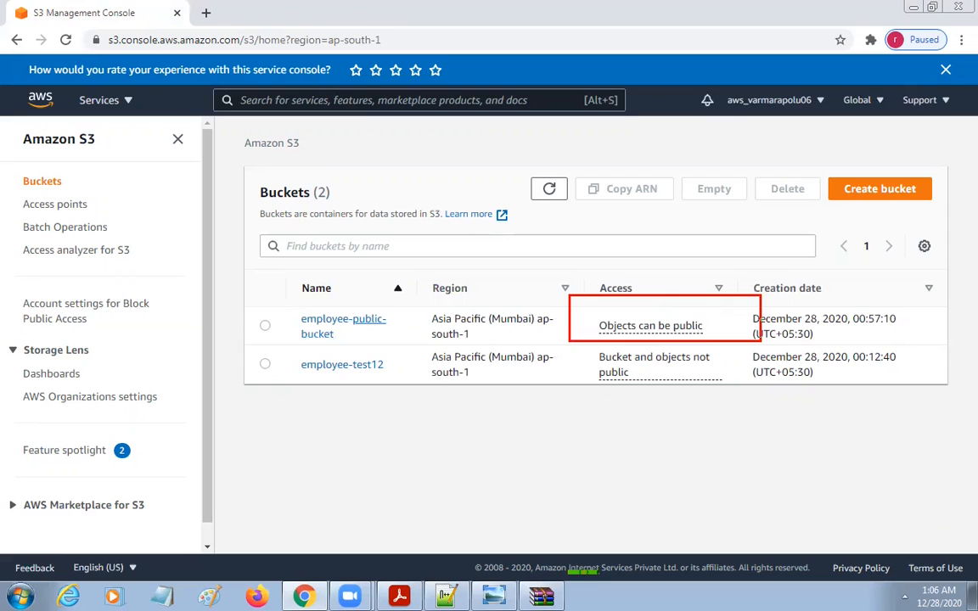
# Open download (1).jpg in employee-public-bucket and copy its object URL.
pyautogui.click(363, 329)
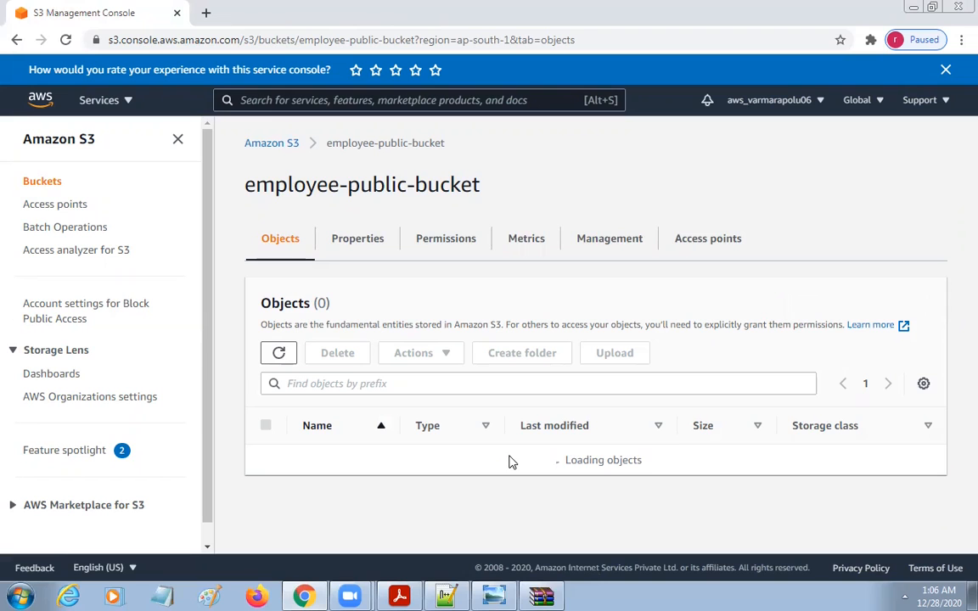
pyautogui.scroll(-1, 761, 429)
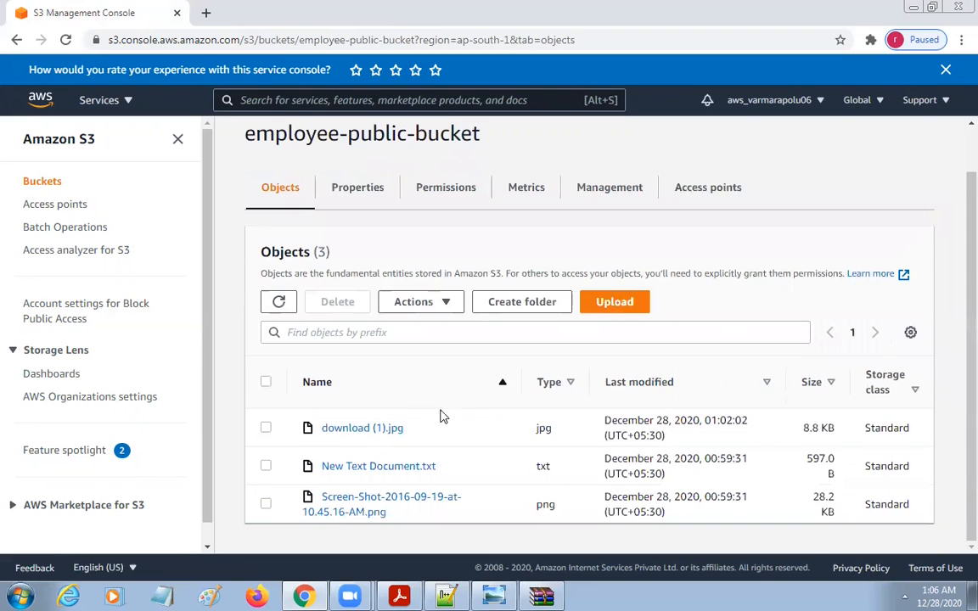
pyautogui.click(372, 433)
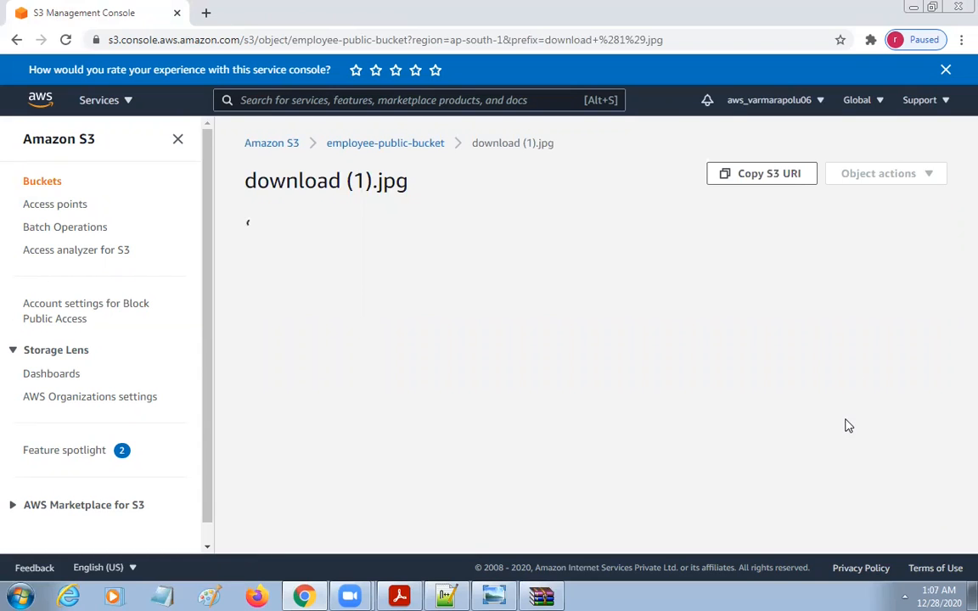
pyautogui.scroll(-6, 849, 412)
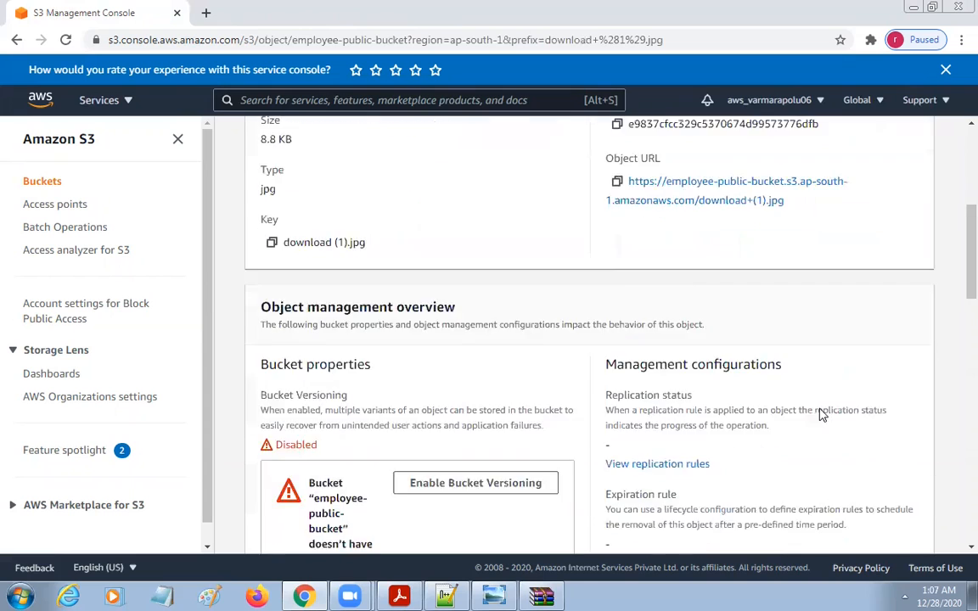
pyautogui.scroll(4, 678, 400)
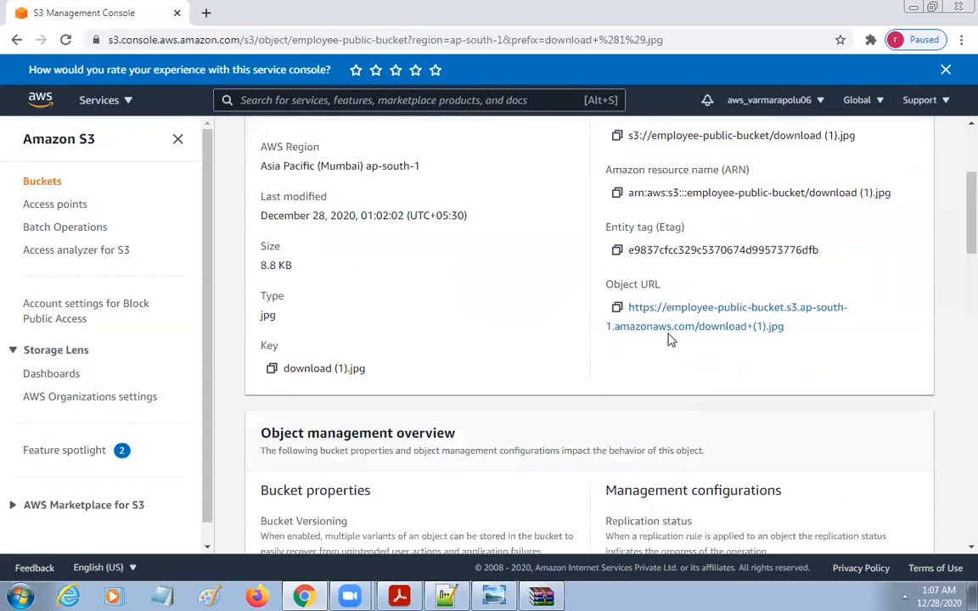
pyautogui.click(617, 308)
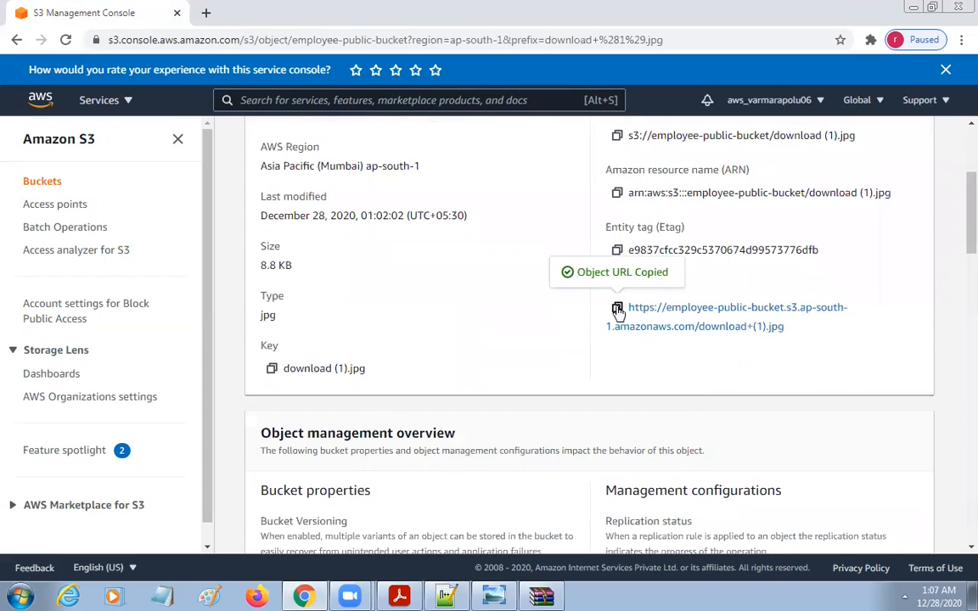
# Load the copied object URL of download (1).jpg in a new browser tab and read the response.
pyautogui.click(205, 13)
pyautogui.hotkey('ctrl', 'v')
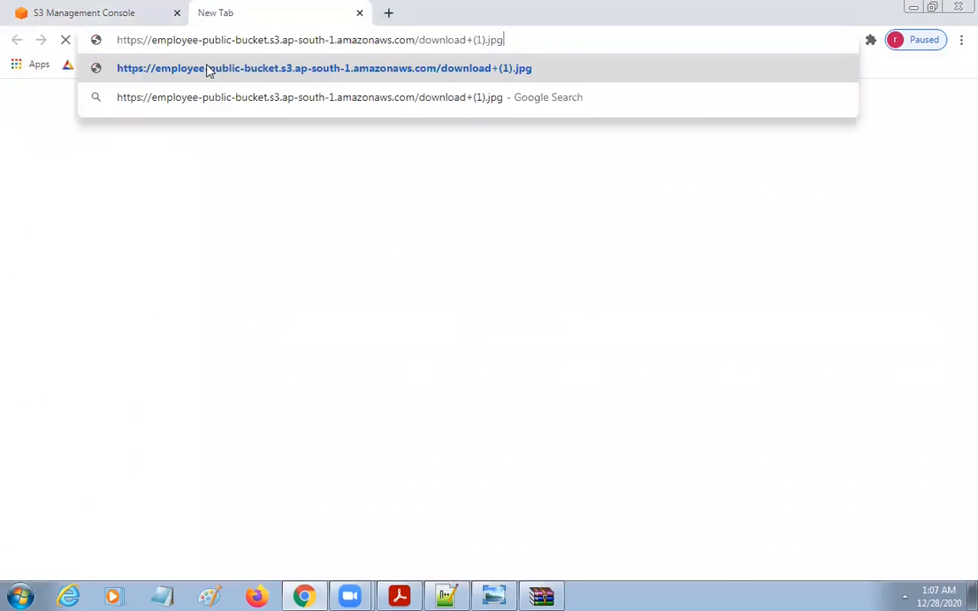
pyautogui.press('Return')
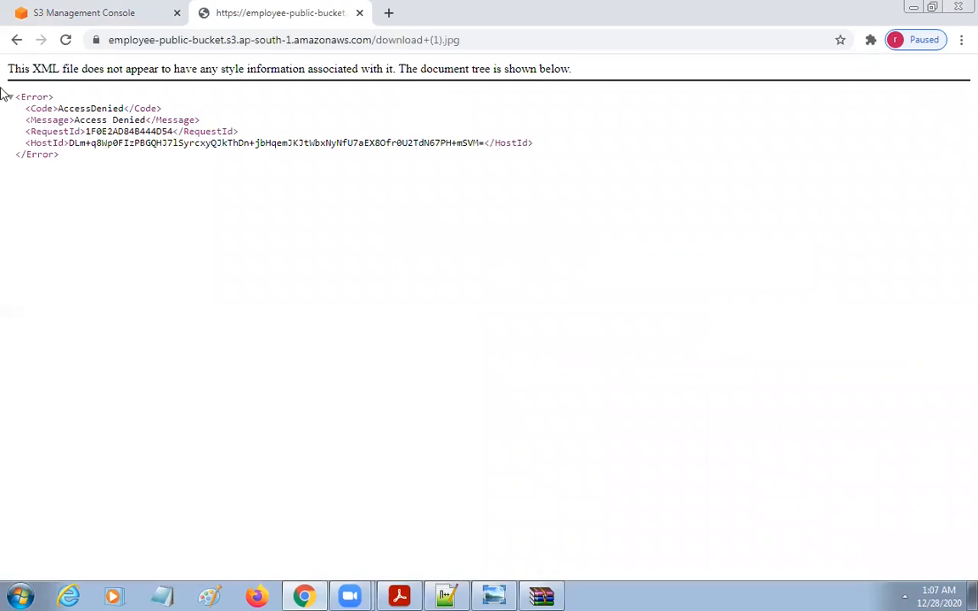
pyautogui.moveTo(13, 99); pyautogui.dragTo(119, 179)
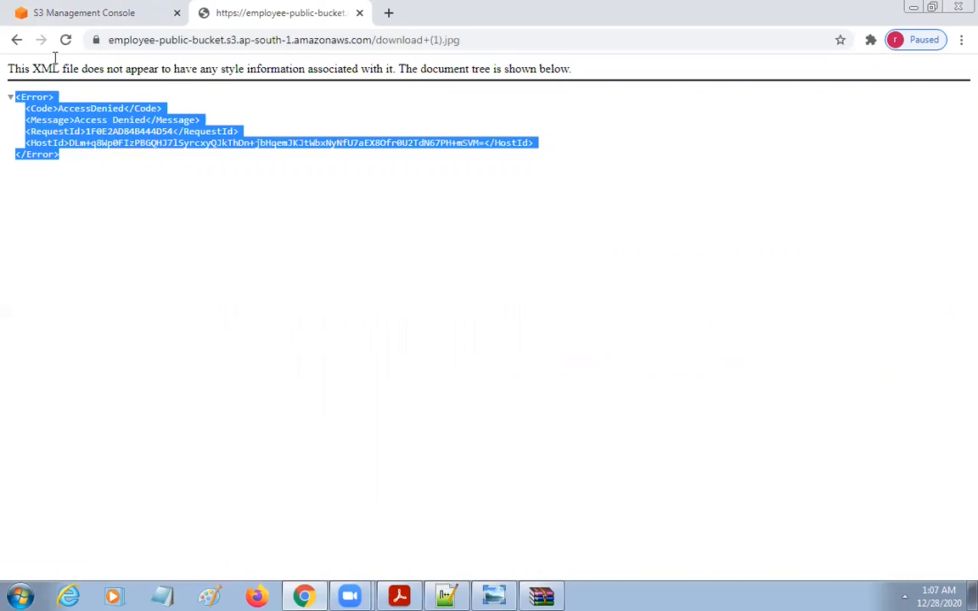
# Go back through the bucket list to the permissions of employee-public-bucket and review its Block public access settings.
pyautogui.click(74, 19)
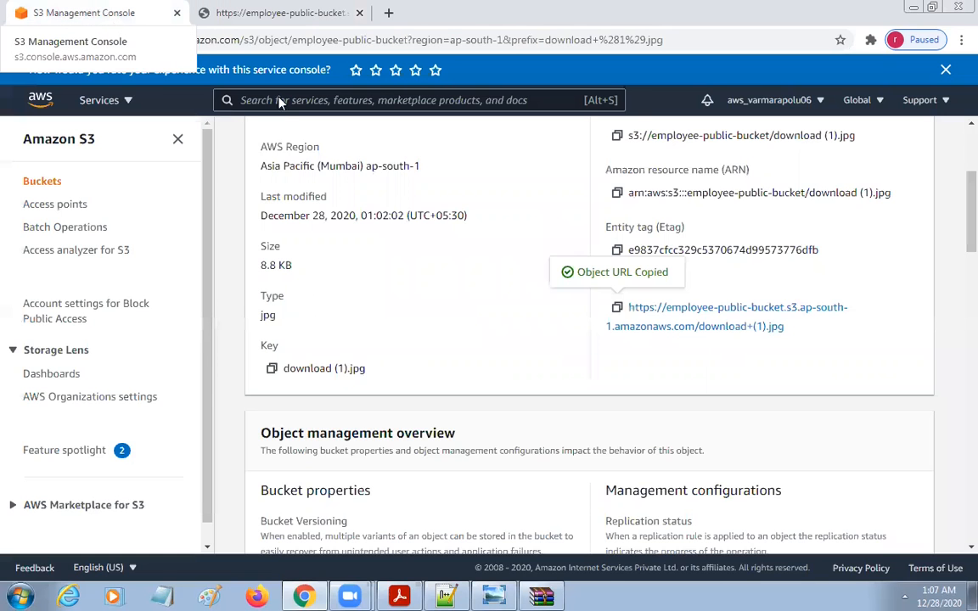
pyautogui.scroll(3, 550, 424)
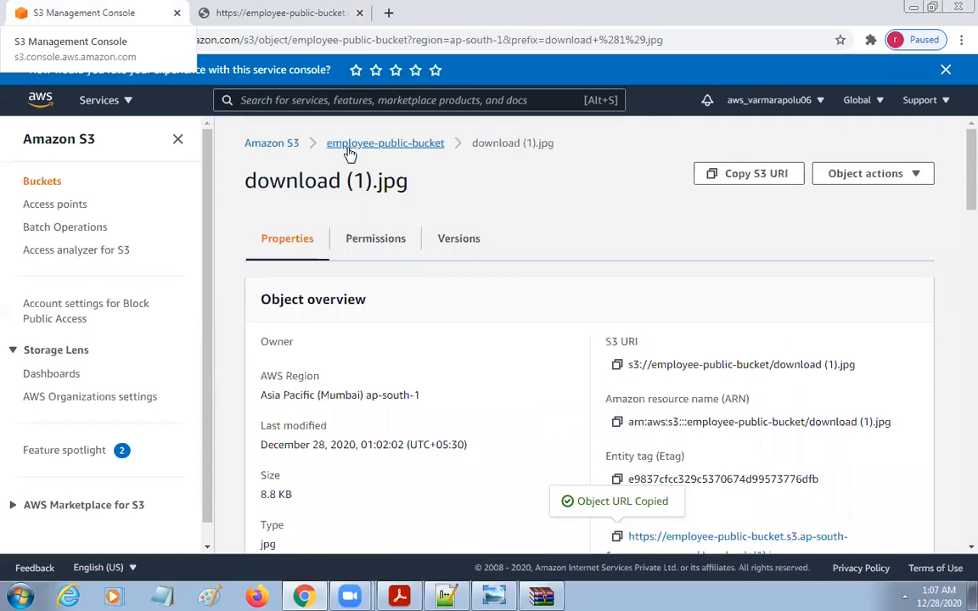
pyautogui.click(272, 144)
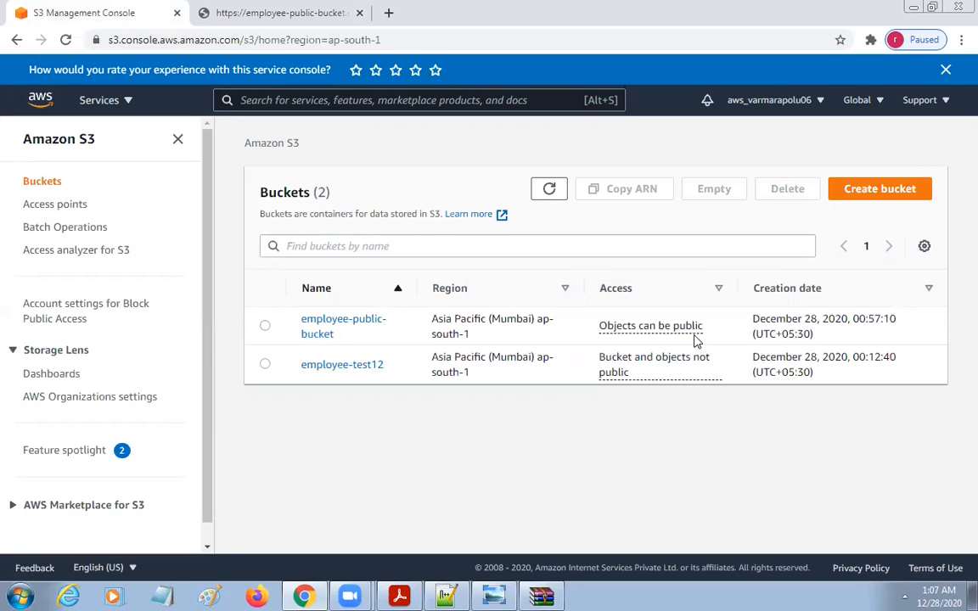
pyautogui.click(323, 325)
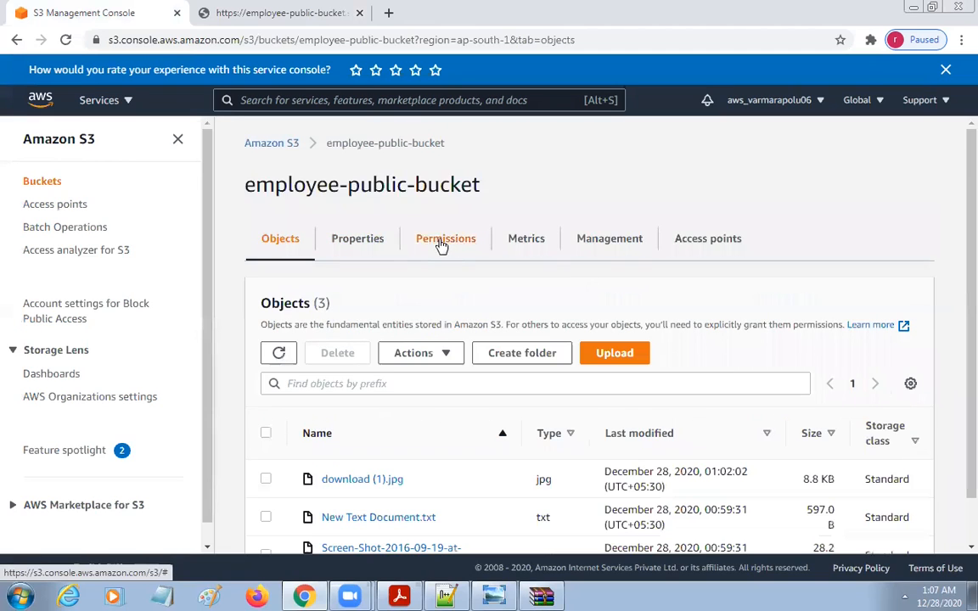
pyautogui.click(439, 245)
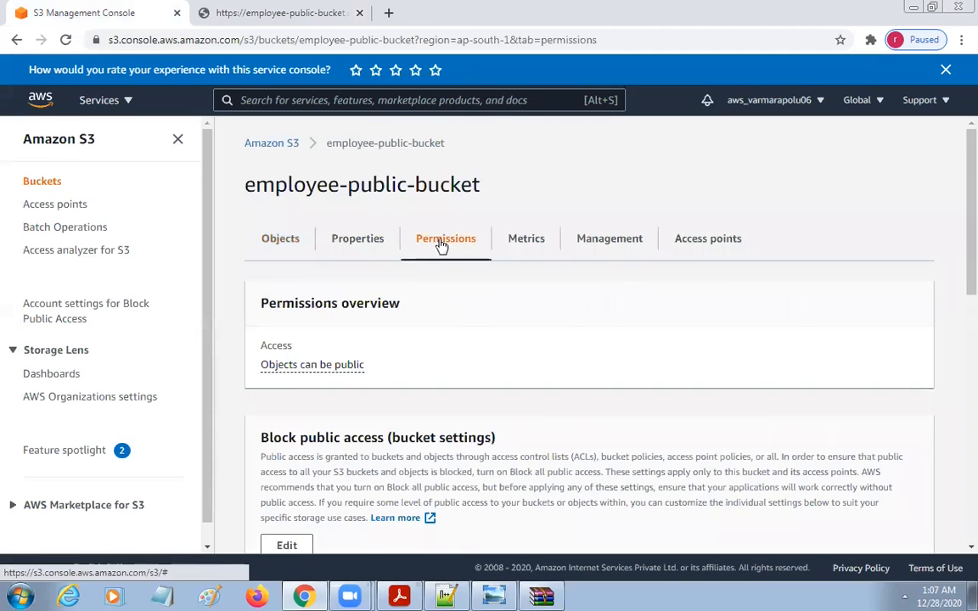
pyautogui.scroll(-4, 451, 267)
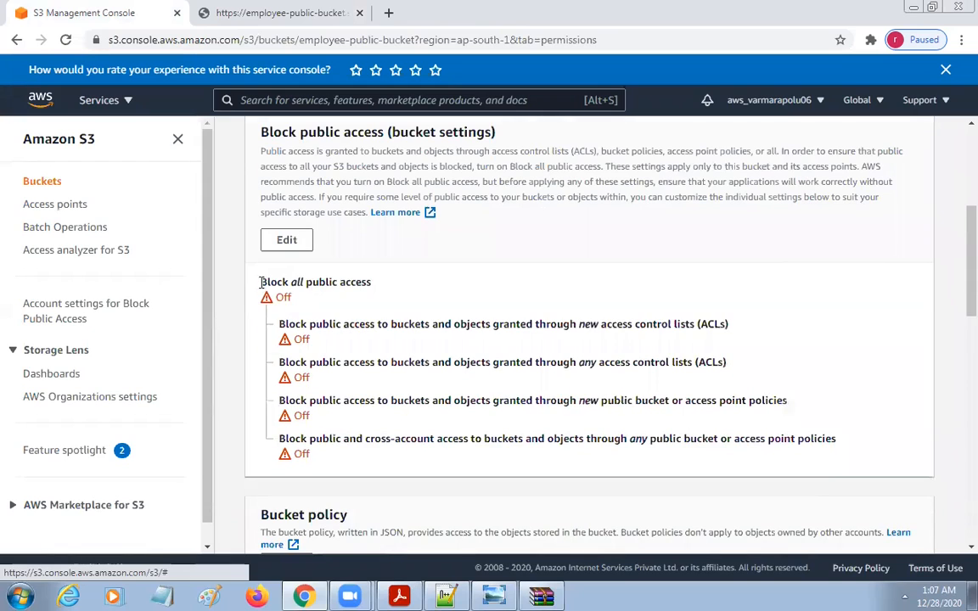
pyautogui.moveTo(248, 272); pyautogui.dragTo(384, 460)
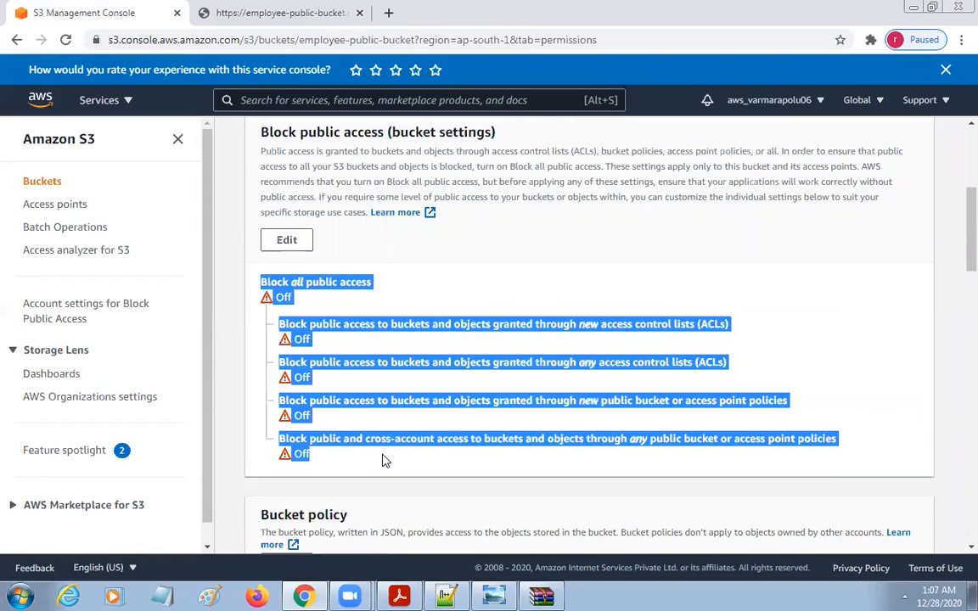
# Examine the Bucket policy section of employee-public-bucket along with the neighbouring Block public access and Object ownership settings.
pyautogui.scroll(-5, 592, 391)
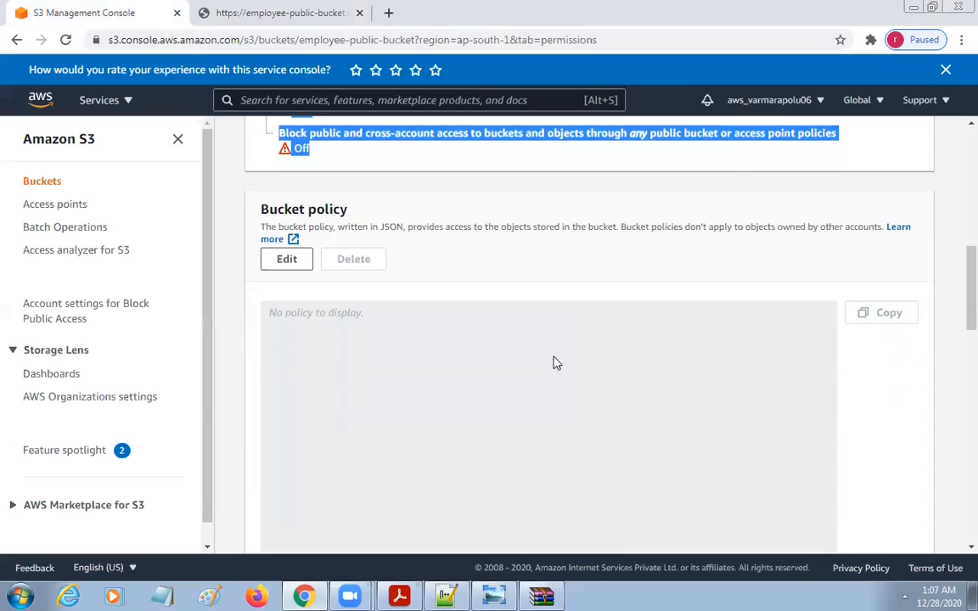
pyautogui.moveTo(262, 209); pyautogui.dragTo(355, 217)
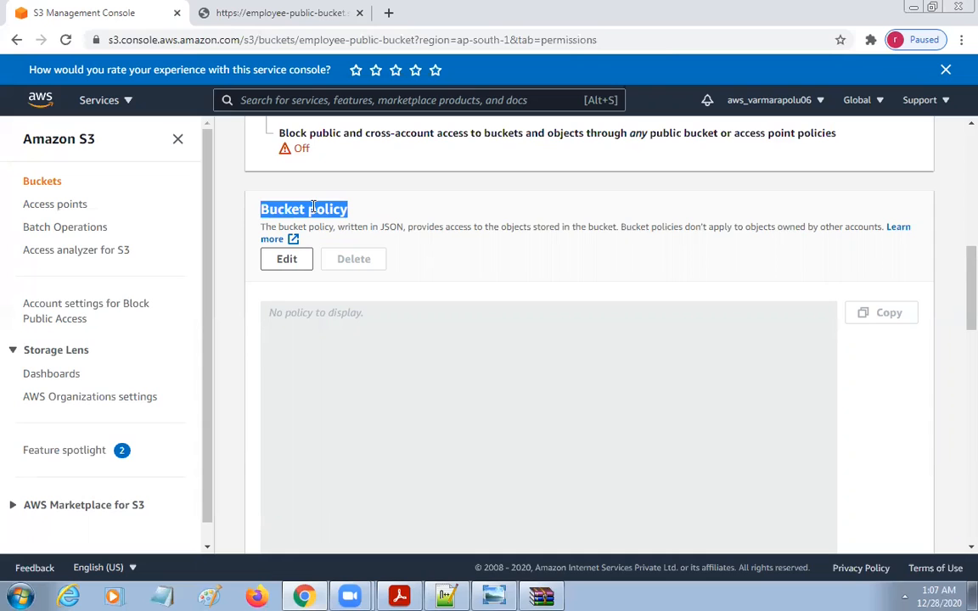
pyautogui.scroll(-3, 639, 362)
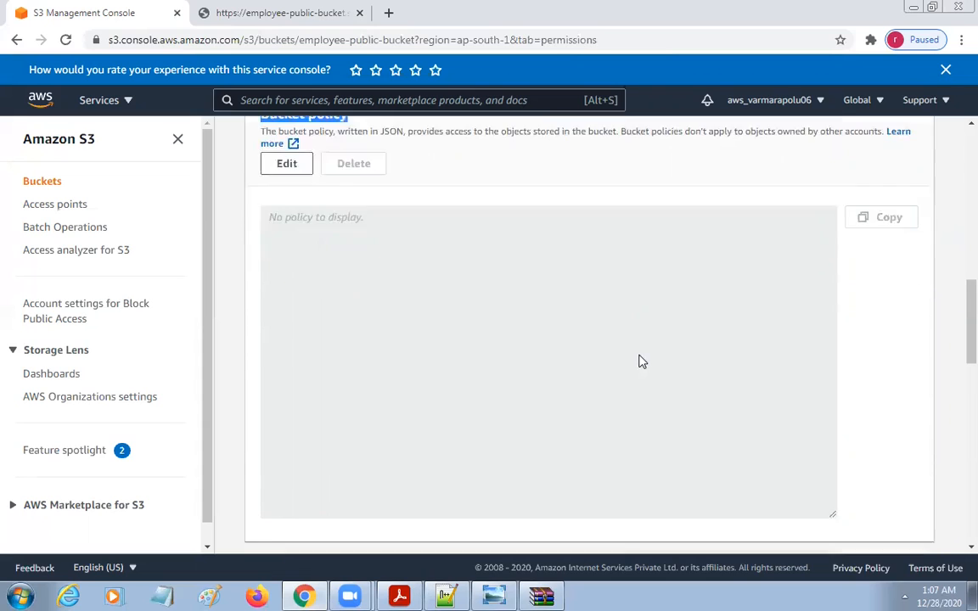
pyautogui.scroll(-2, 642, 367)
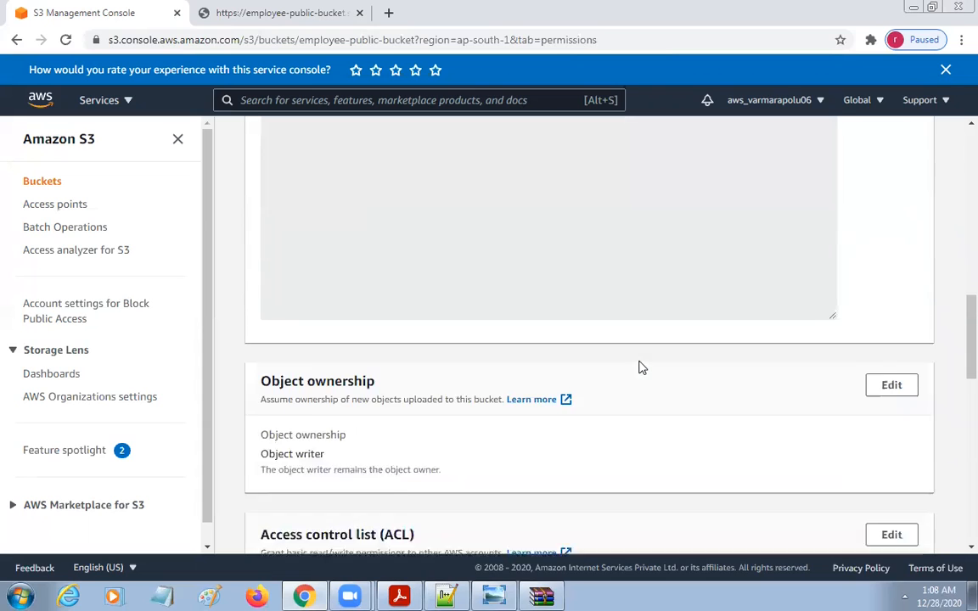
pyautogui.scroll(7, 394, 329)
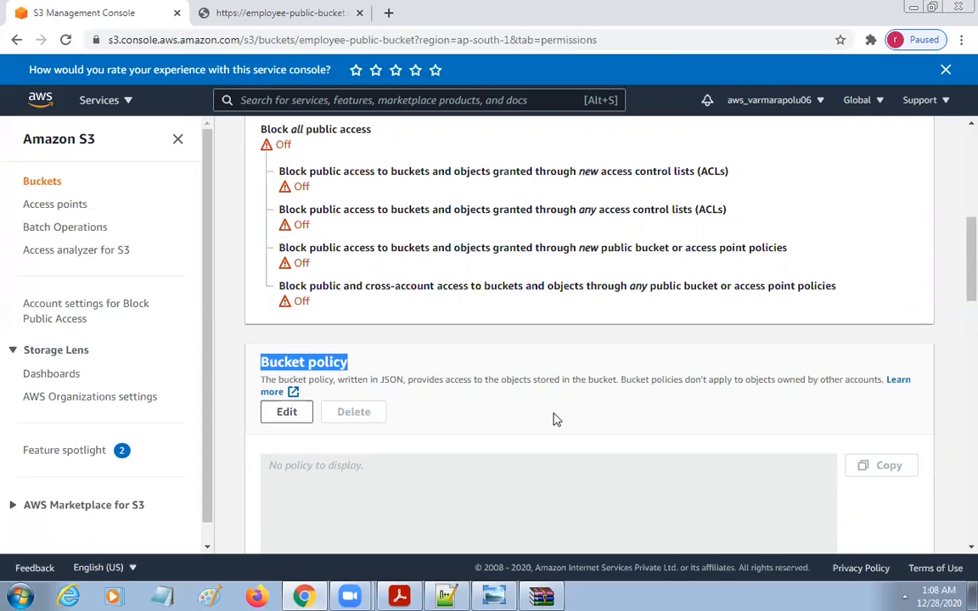
pyautogui.scroll(-1, 407, 455)
pyautogui.scroll(-3, 406, 456)
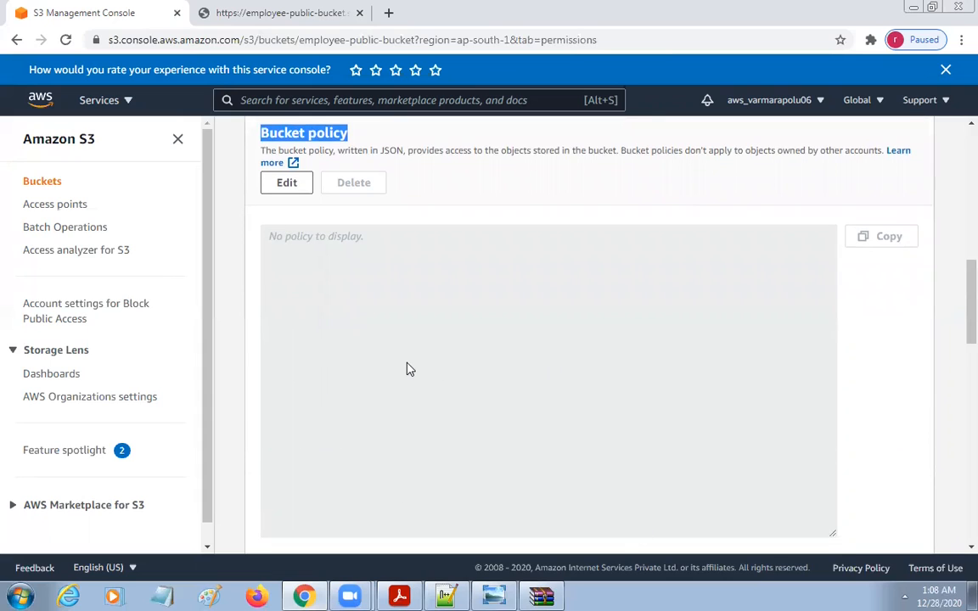
pyautogui.scroll(3, 496, 405)
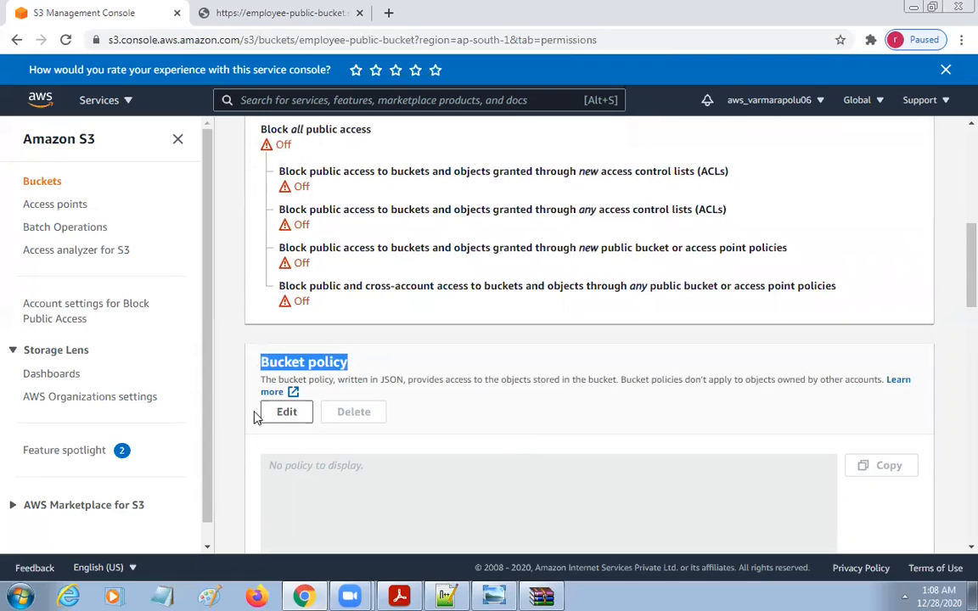
pyautogui.scroll(-1, 530, 328)
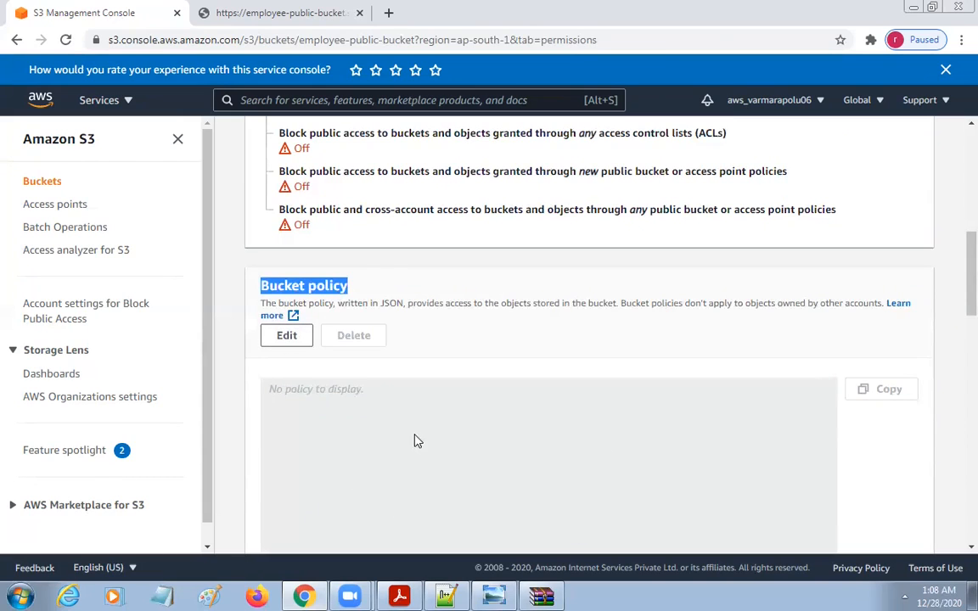
# Open the bucket policy of employee-public-bucket for editing and review its bucket ARN, empty policy editor and Policy generator option.
pyautogui.click(287, 336)
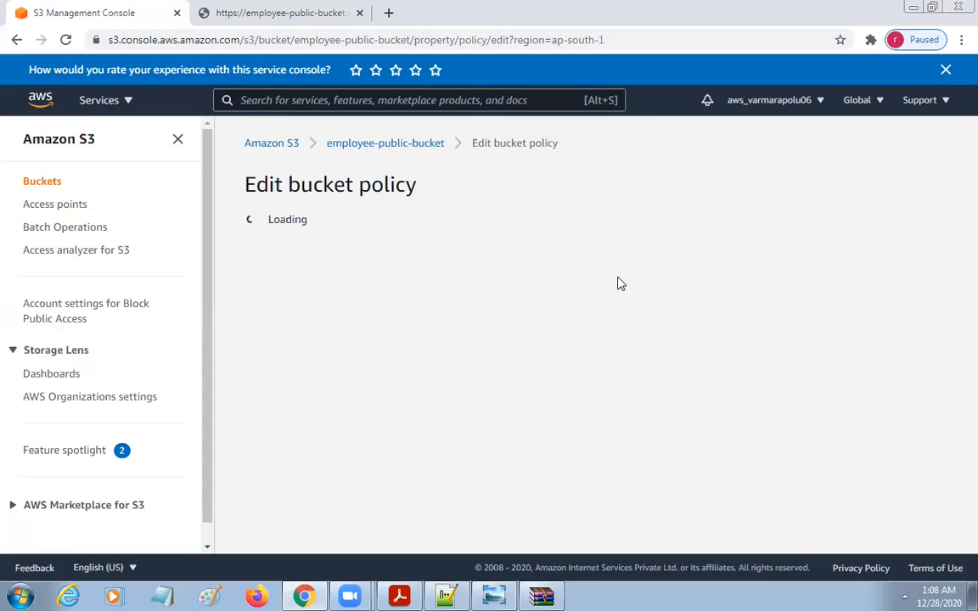
pyautogui.rightClick(528, 328)
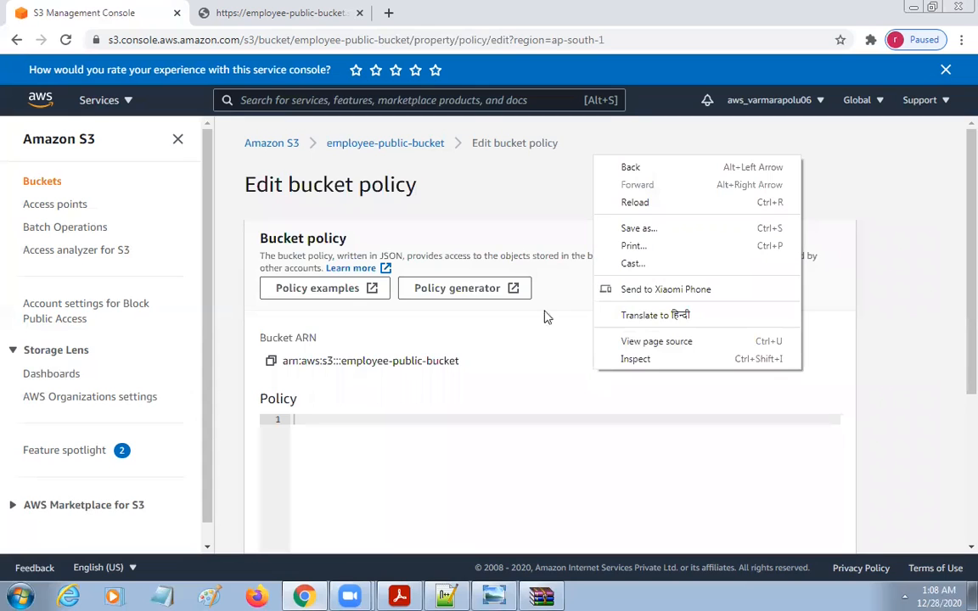
pyautogui.moveTo(284, 363); pyautogui.dragTo(472, 371)
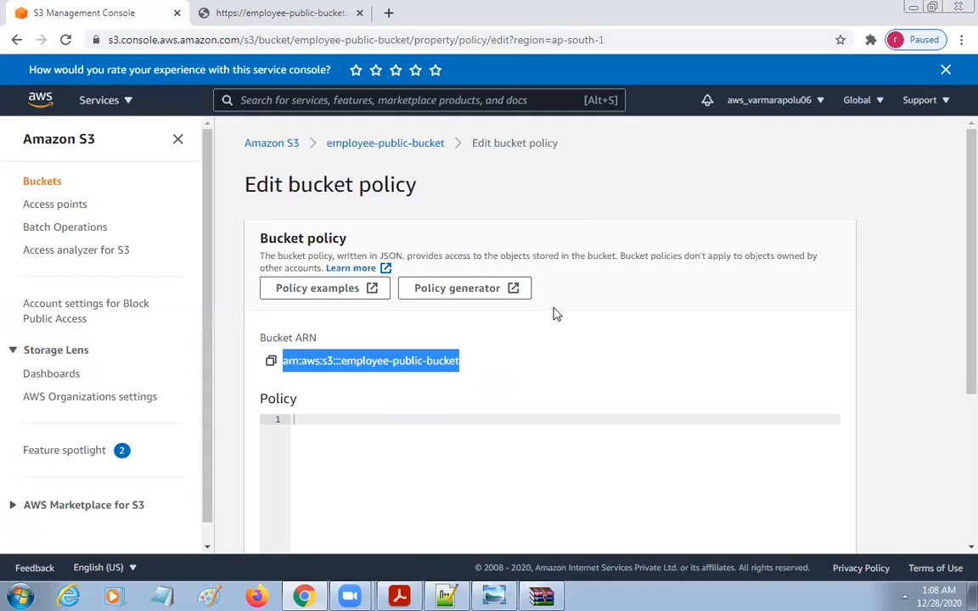
pyautogui.scroll(-3, 414, 467)
pyautogui.scroll(3, 419, 457)
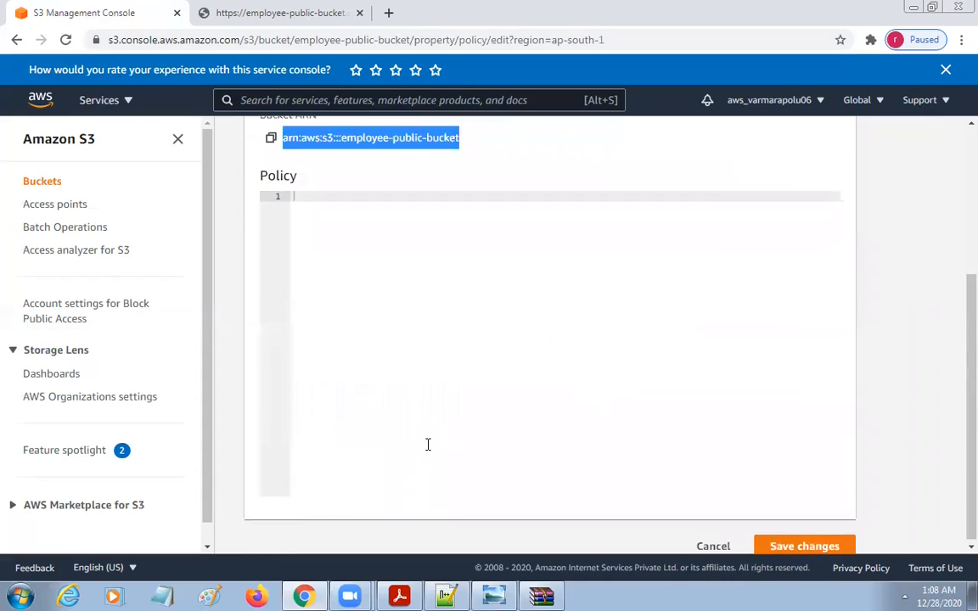
pyautogui.moveTo(226, 166); pyautogui.dragTo(447, 196)
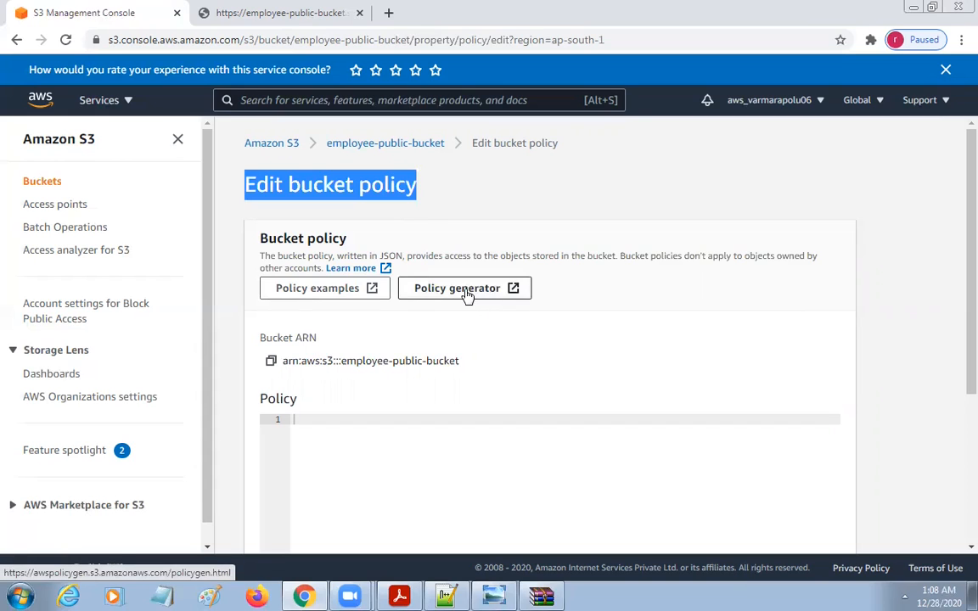
pyautogui.moveTo(392, 262)
pyautogui.mouseDown()
pyautogui.moveTo(415, 306)
pyautogui.moveTo(561, 312)
pyautogui.mouseUp()
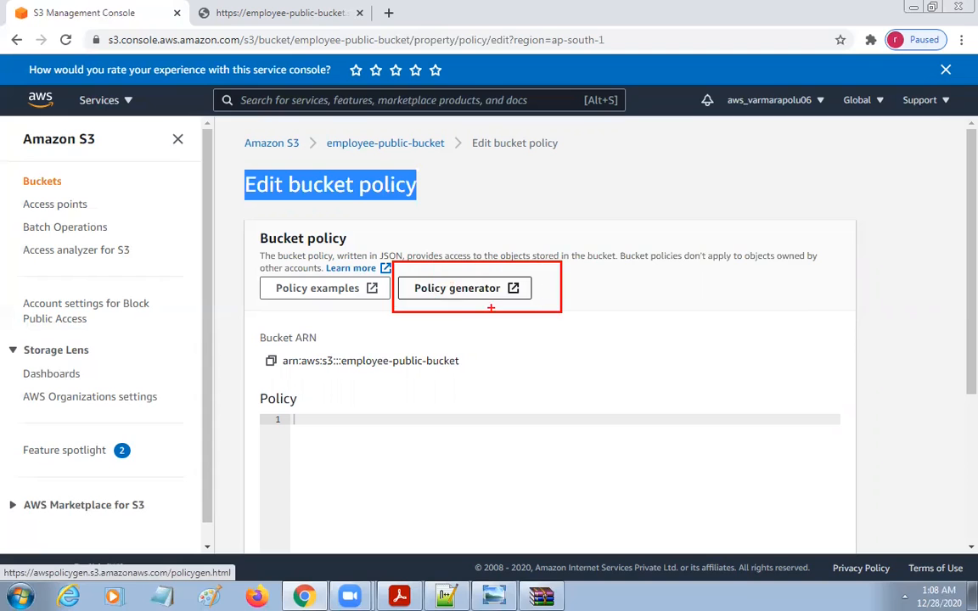
# Open the AWS Policy Generator from the bucket policy editor and set the policy type to S3 Bucket Policy.
pyautogui.click(444, 297)
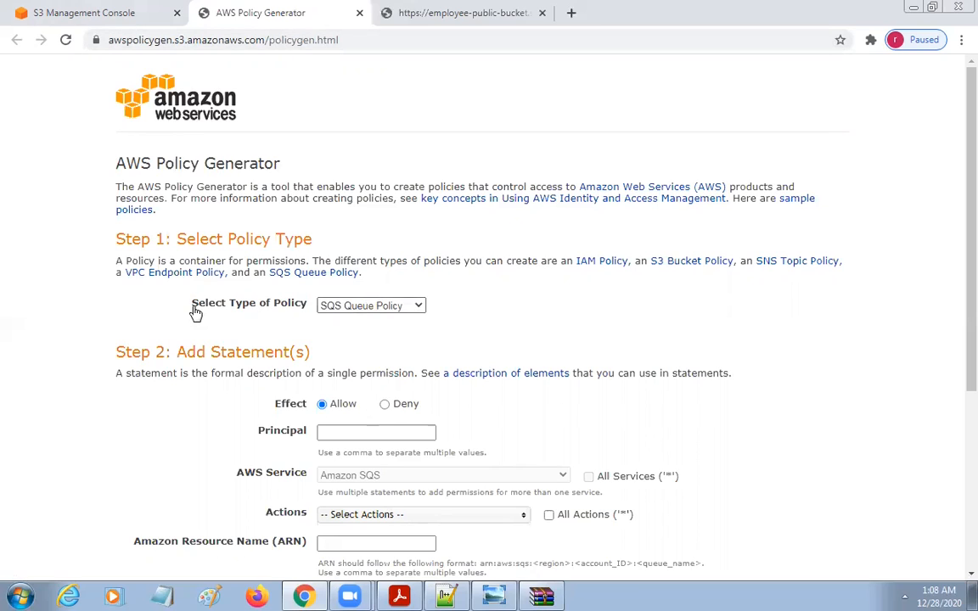
pyautogui.moveTo(180, 292)
pyautogui.mouseDown()
pyautogui.moveTo(305, 314)
pyautogui.moveTo(484, 325)
pyautogui.mouseUp()
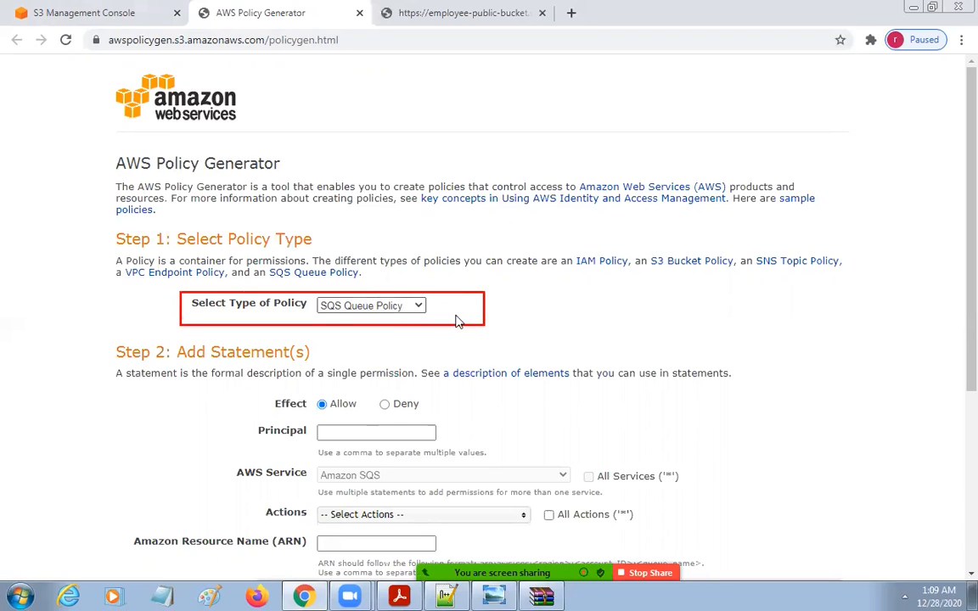
pyautogui.click(408, 306)
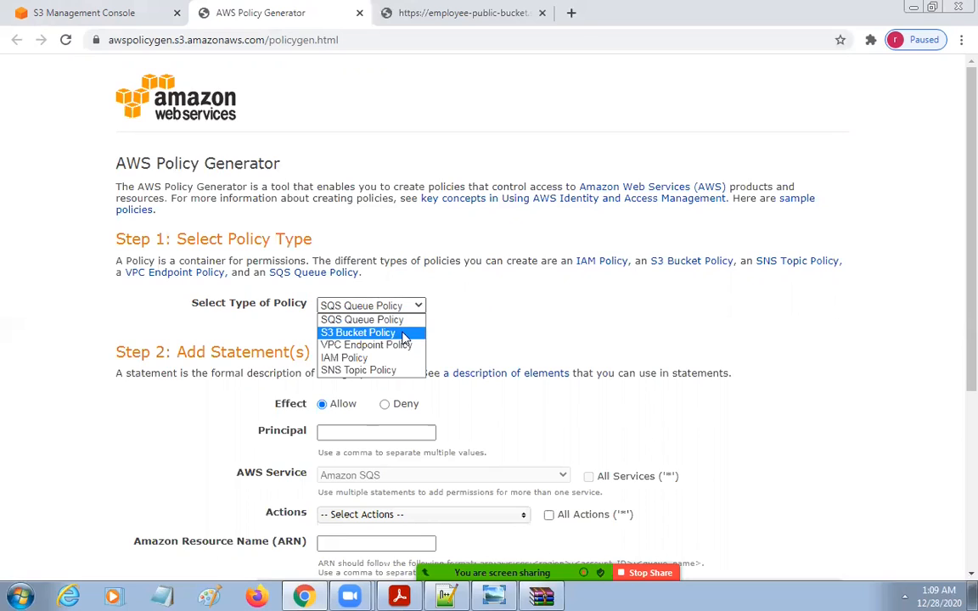
pyautogui.click(403, 331)
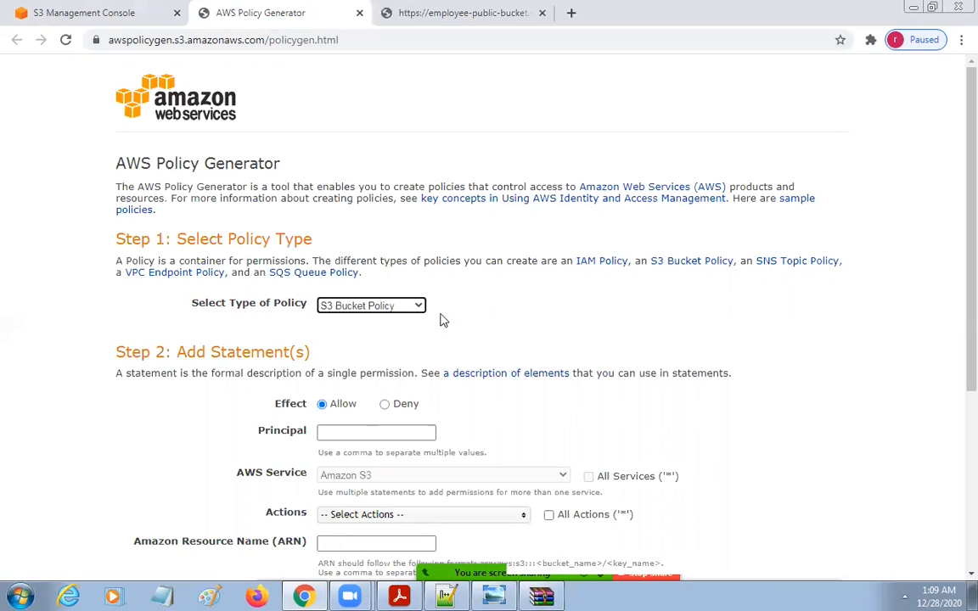
# Keep the statement's effect at Allow and set its principal to *.
pyautogui.moveTo(274, 406); pyautogui.dragTo(351, 403)
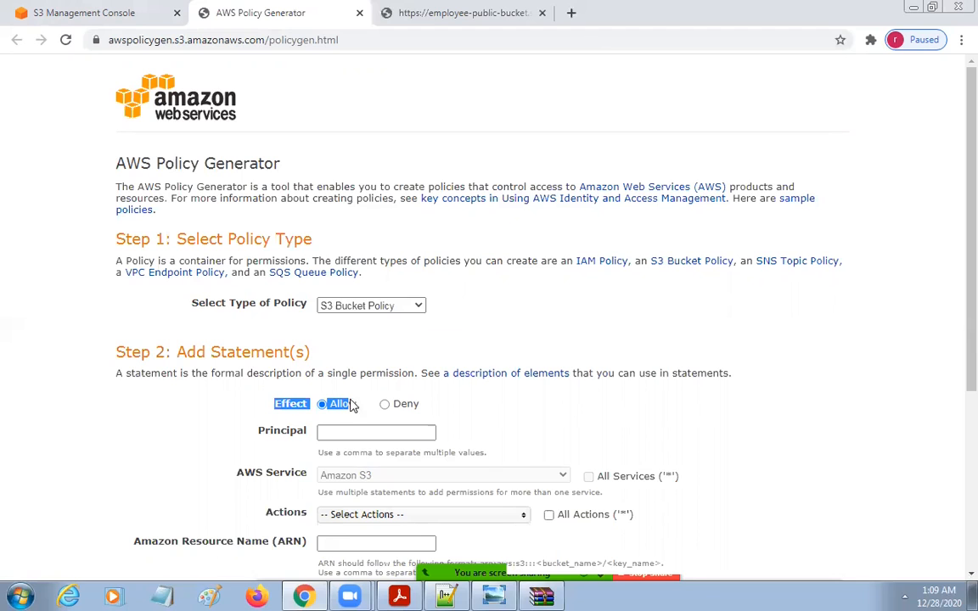
pyautogui.click(130, 7)
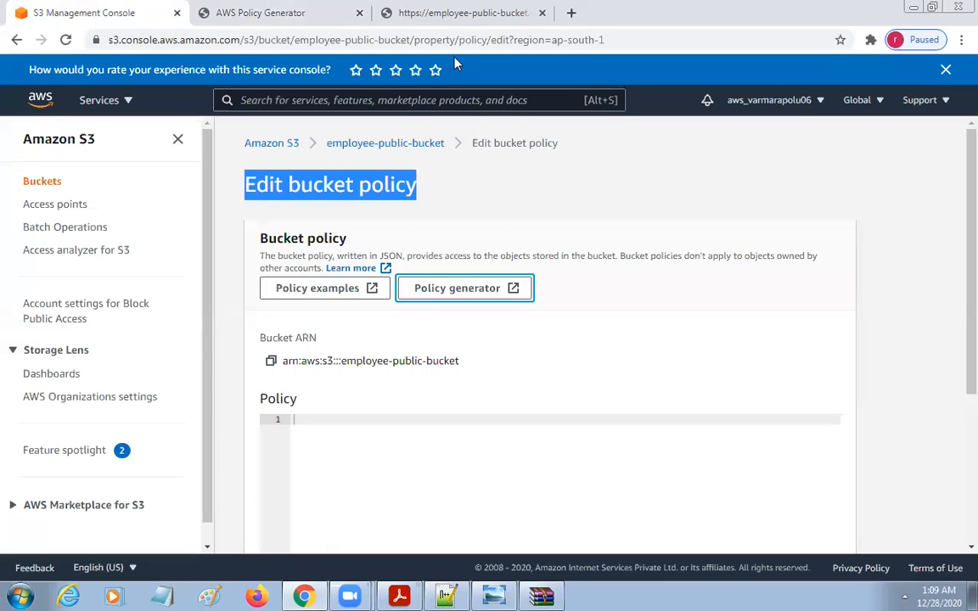
pyautogui.click(297, 12)
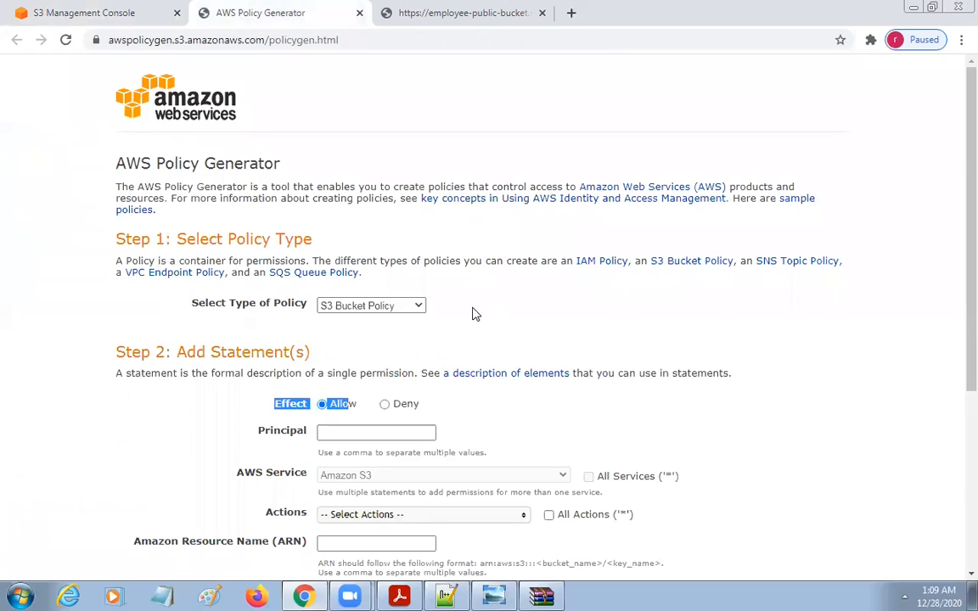
pyautogui.scroll(-3, 473, 314)
pyautogui.click(363, 279)
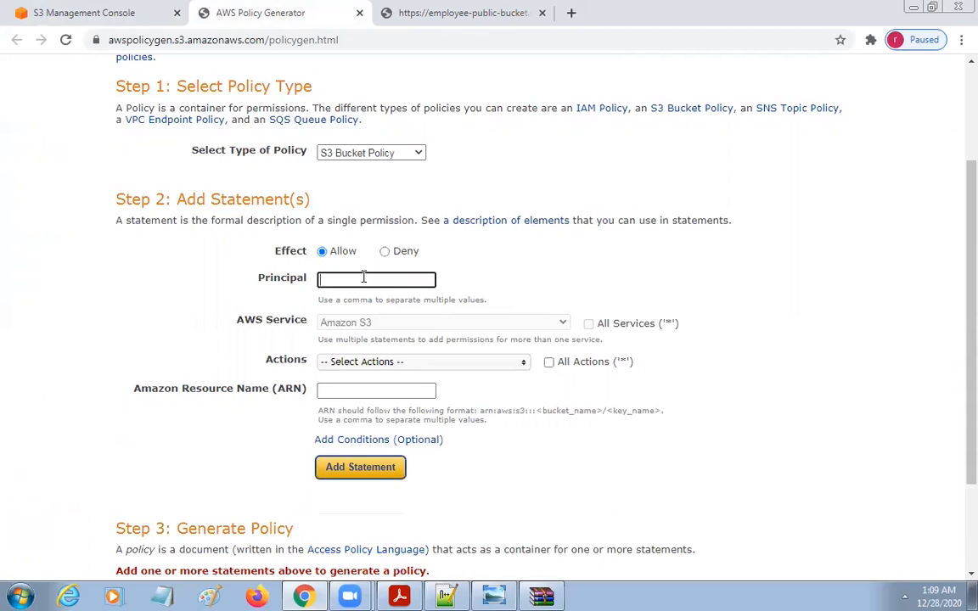
pyautogui.hotkey('ctrl', '2')
pyautogui.moveTo(221, 257)
pyautogui.mouseDown()
pyautogui.moveTo(497, 314)
pyautogui.moveTo(514, 300)
pyautogui.mouseUp()
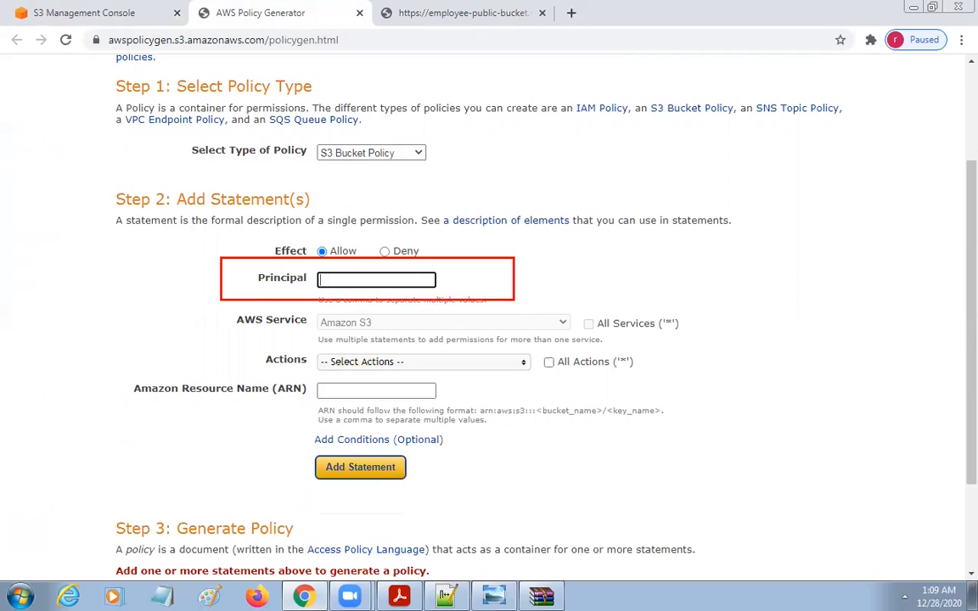
pyautogui.press('Escape')
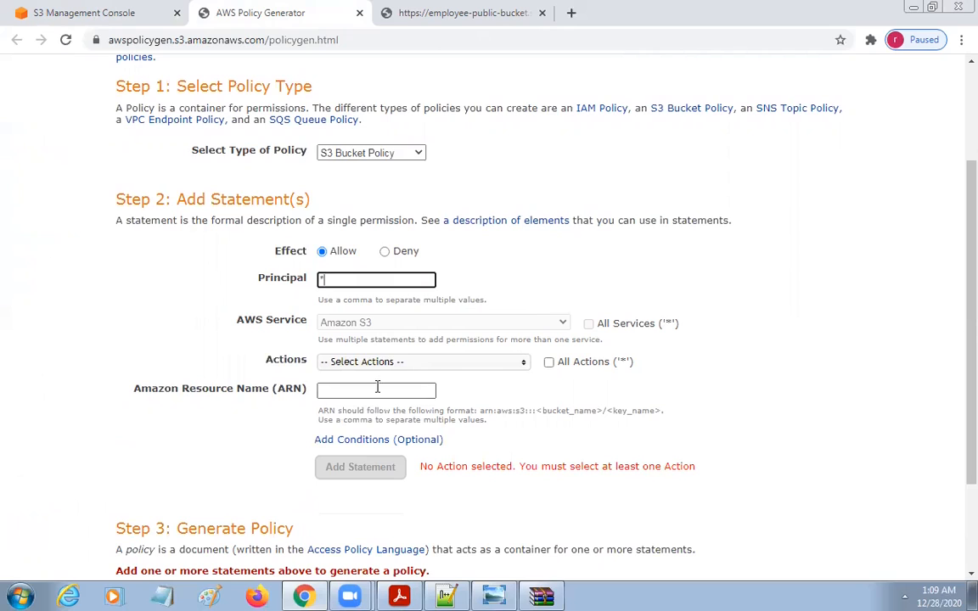
pyautogui.moveTo(248, 342)
pyautogui.mouseDown()
pyautogui.moveTo(460, 389)
pyautogui.moveTo(703, 391)
pyautogui.mouseUp()
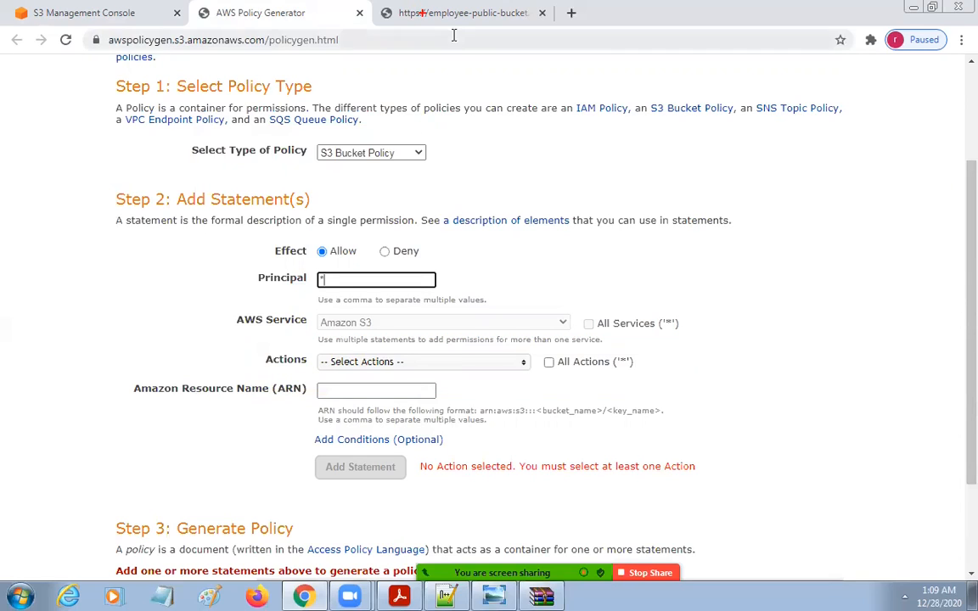
pyautogui.click(420, 13)
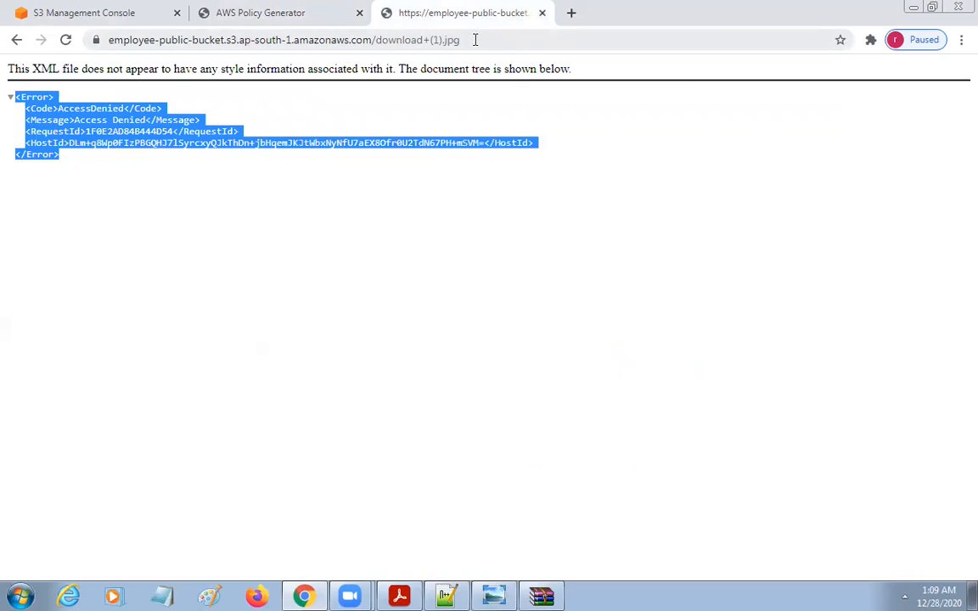
pyautogui.click(77, 12)
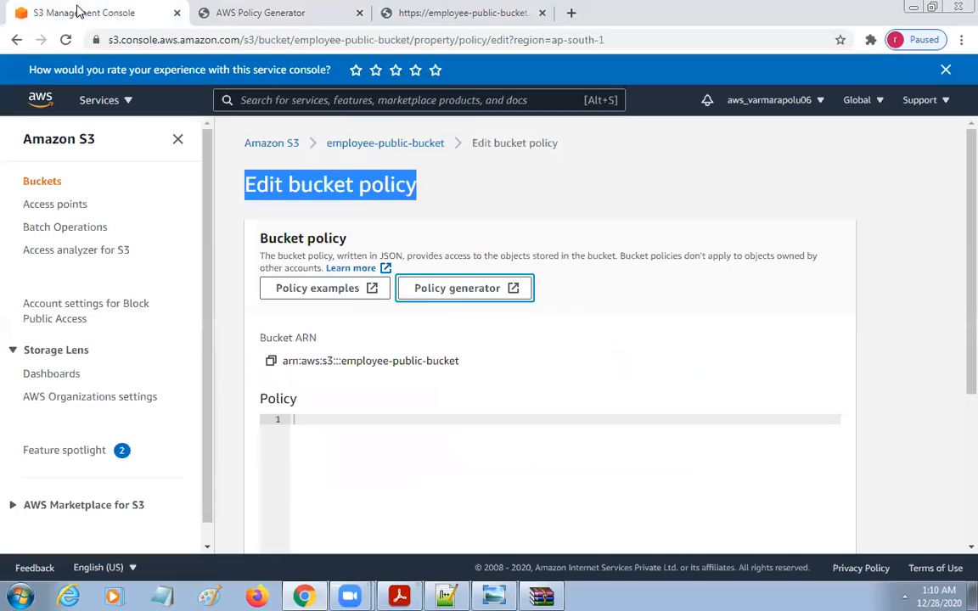
pyautogui.click(299, 12)
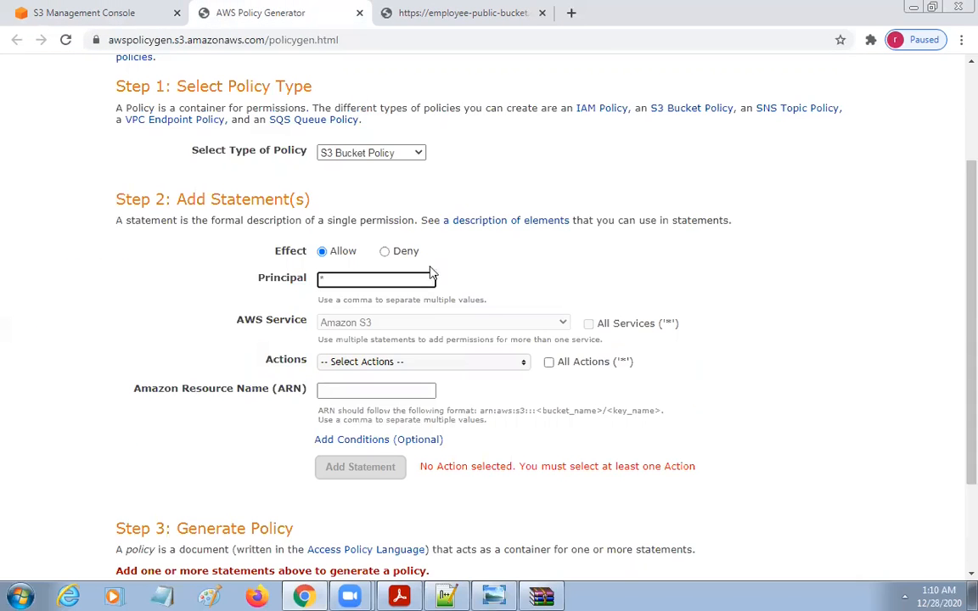
# Select GetObject as the statement's only action.
pyautogui.click(520, 365)
pyautogui.moveTo(521, 395); pyautogui.dragTo(524, 426)
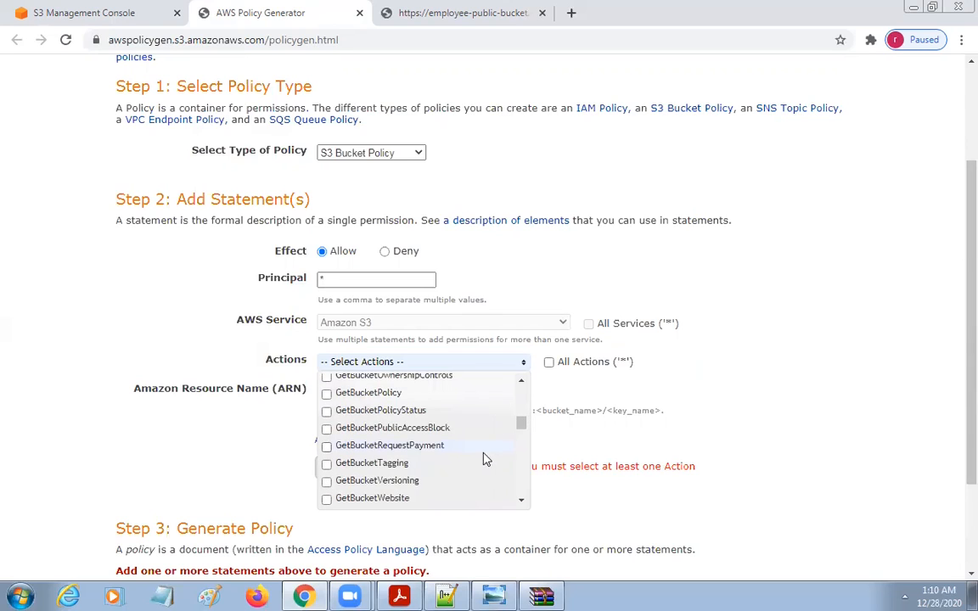
pyautogui.scroll(-1, 479, 459)
pyautogui.scroll(-1, 471, 460)
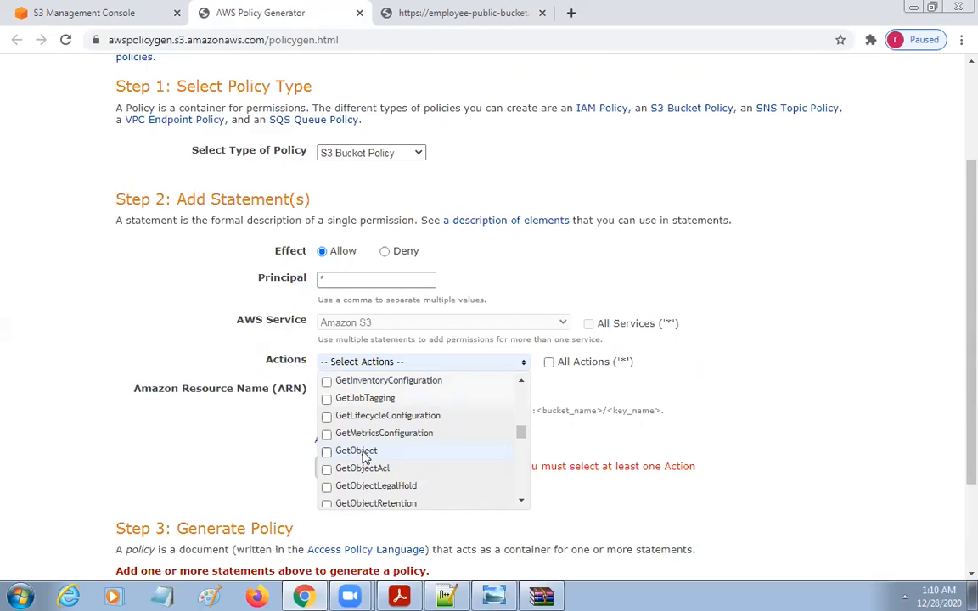
pyautogui.click(328, 453)
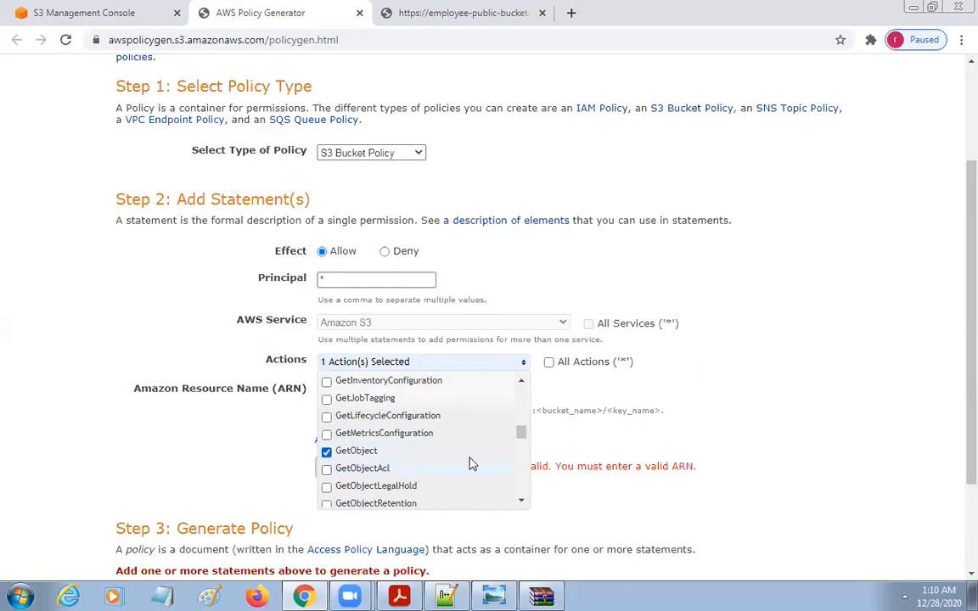
pyautogui.moveTo(519, 434)
pyautogui.mouseDown()
pyautogui.moveTo(519, 507)
pyautogui.moveTo(514, 438)
pyautogui.mouseUp()
pyautogui.scroll(-1, 520, 445)
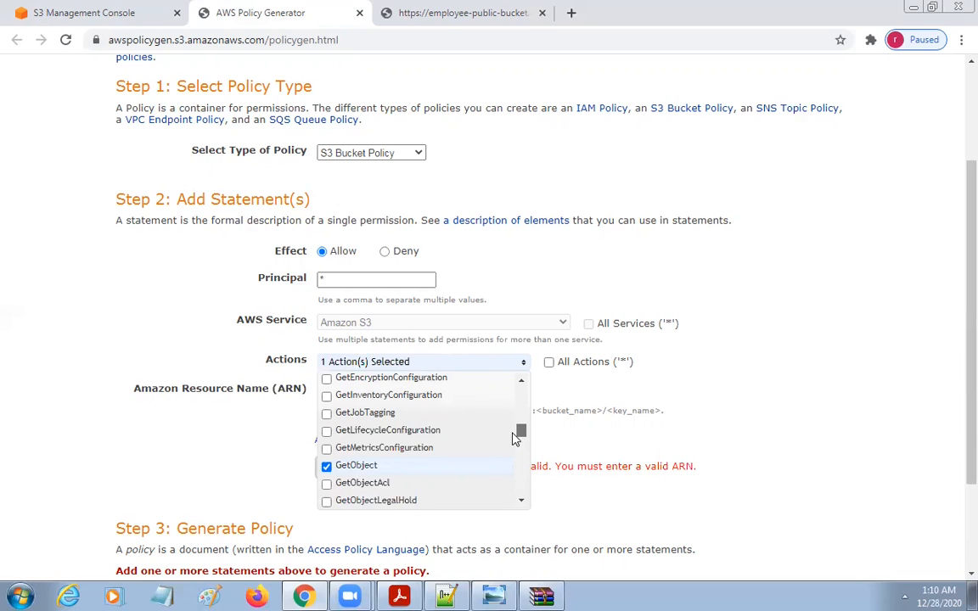
pyautogui.click(645, 438)
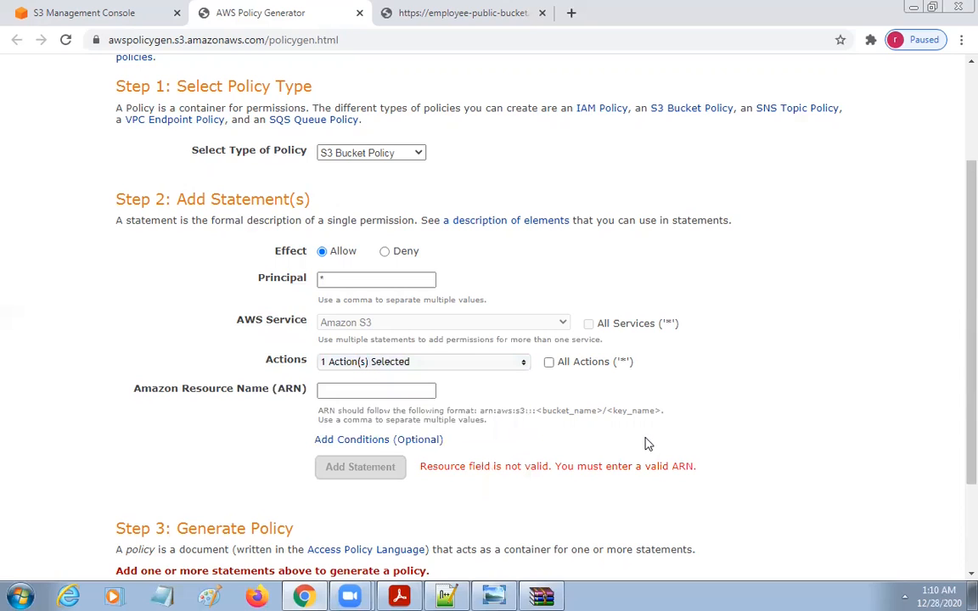
# Open employee-public-bucket in a separate browser tab from the Edit bucket policy page to look up its Amazon Resource Name.
pyautogui.click(382, 388)
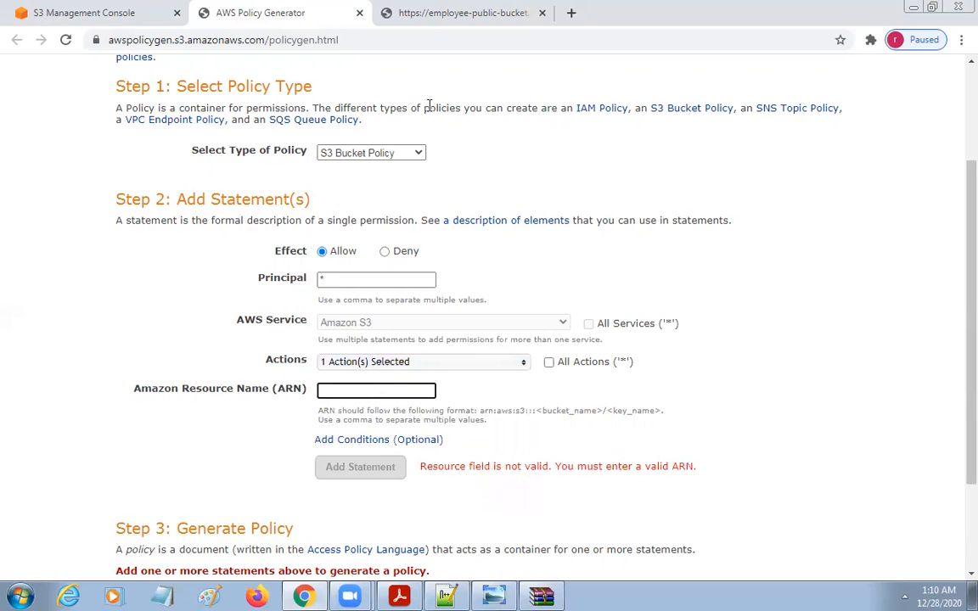
pyautogui.moveTo(116, 394); pyautogui.dragTo(306, 409)
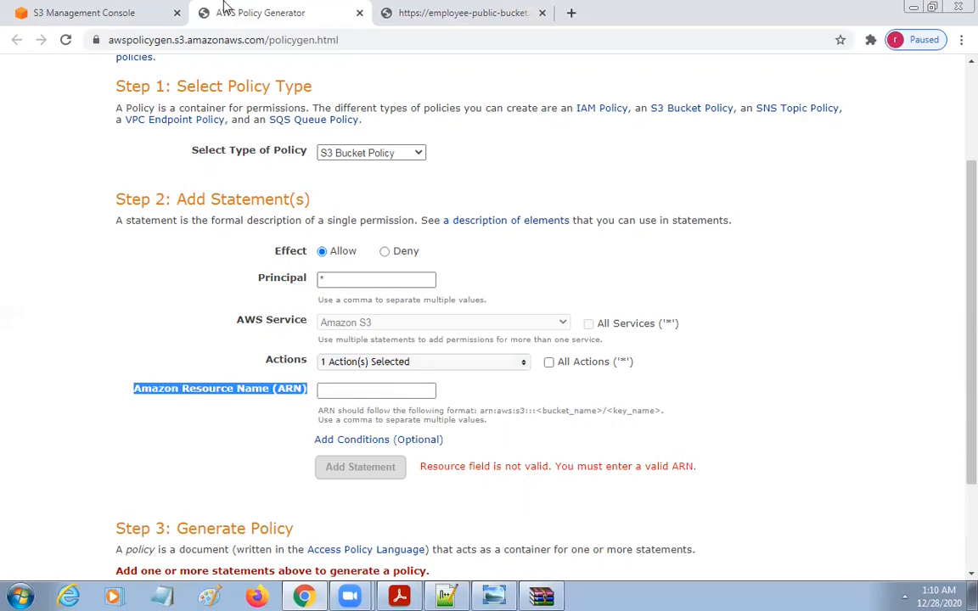
pyautogui.click(139, 15)
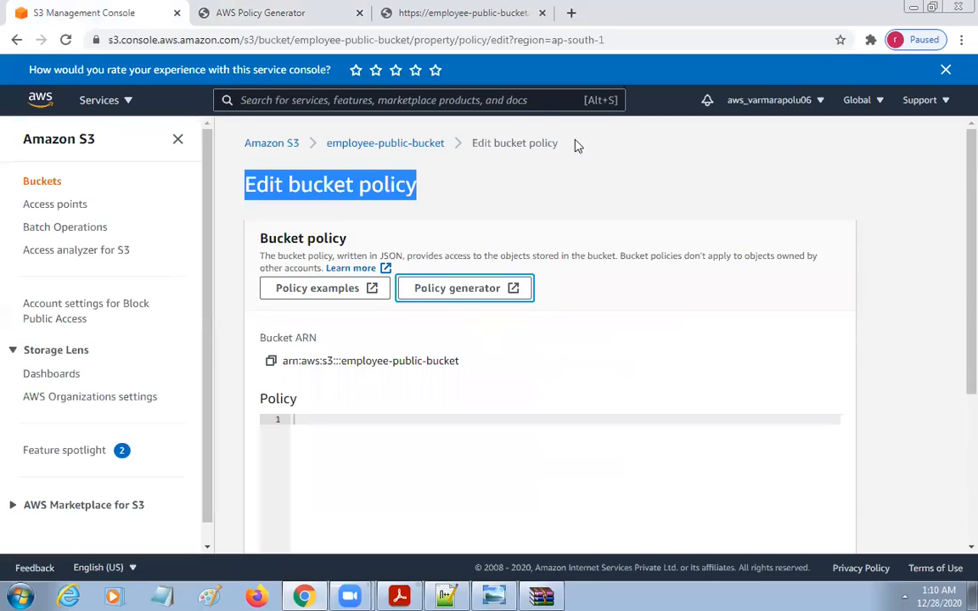
pyautogui.rightClick(374, 151)
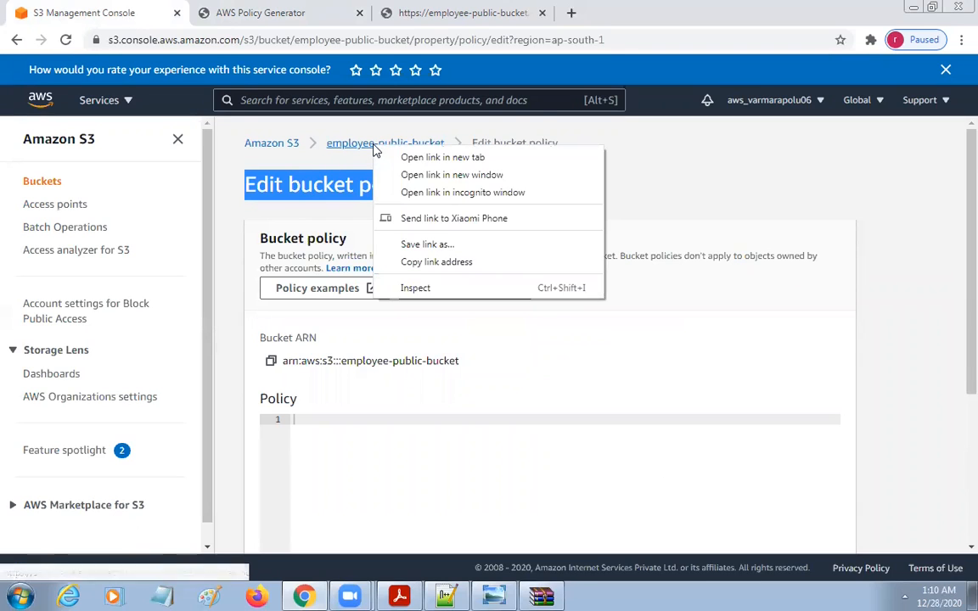
pyautogui.click(488, 164)
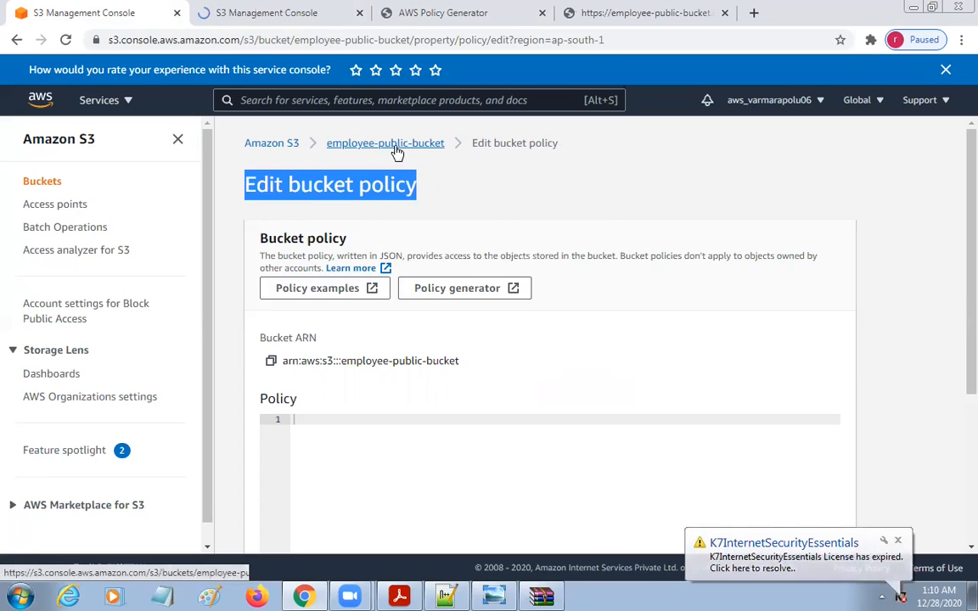
pyautogui.click(897, 540)
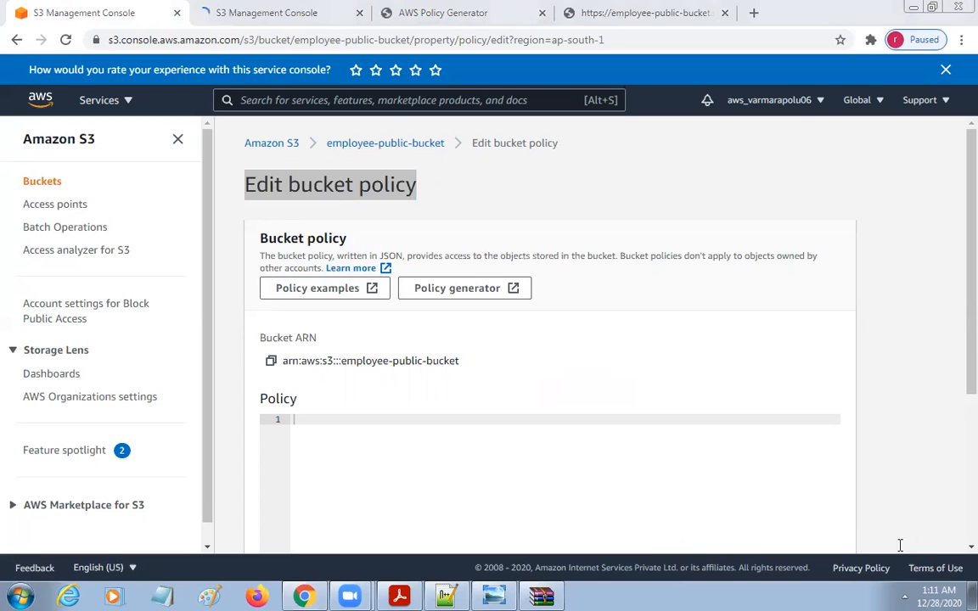
# Copy the bucket ARN from the properties of employee-public-bucket.
pyautogui.click(204, 14)
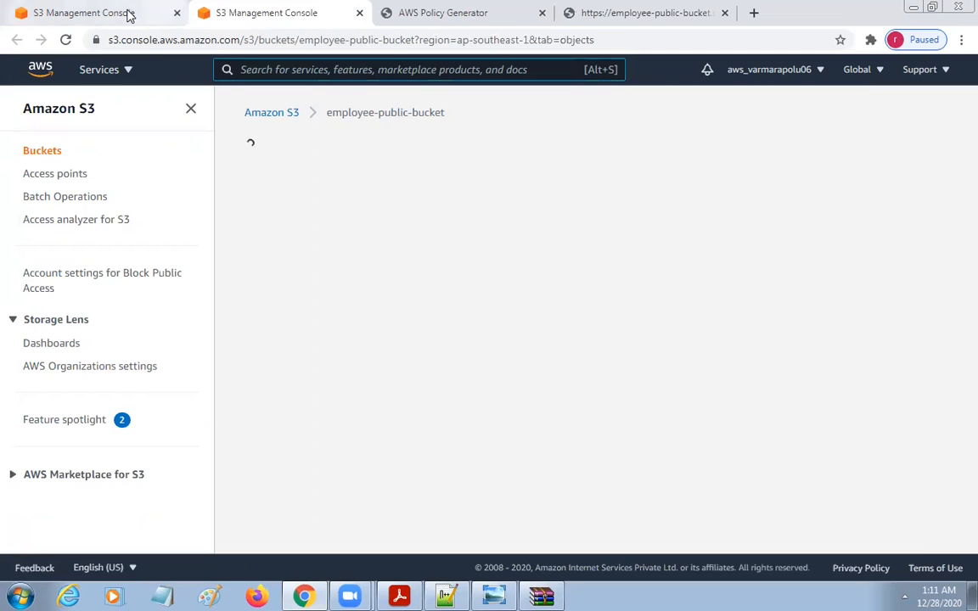
pyautogui.click(77, 12)
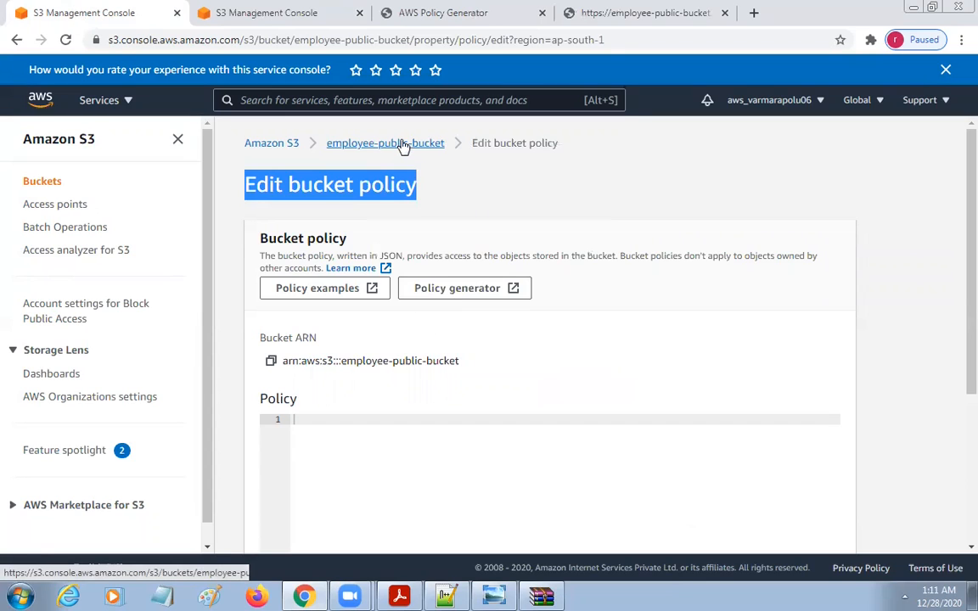
pyautogui.click(257, 14)
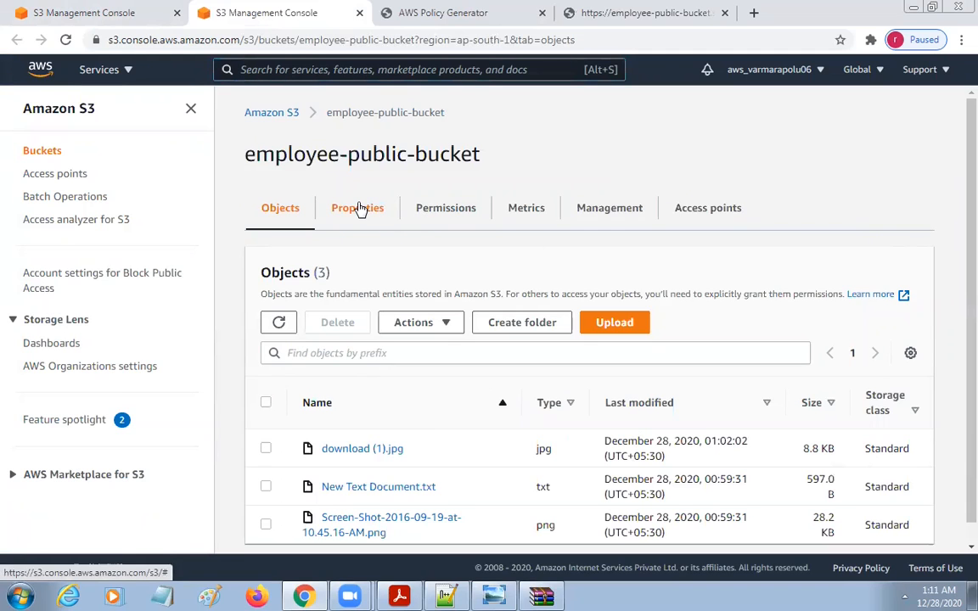
pyautogui.click(353, 207)
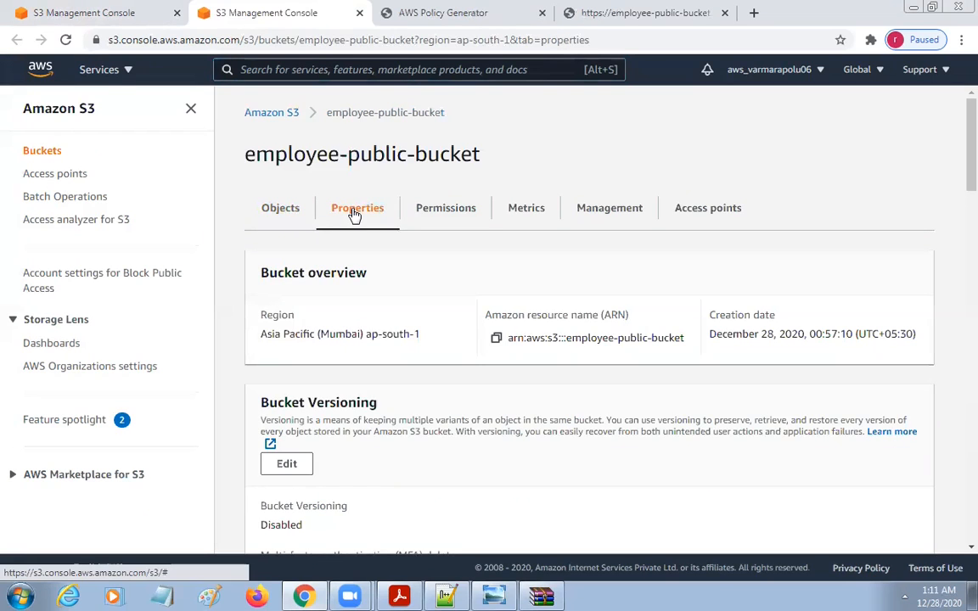
pyautogui.click(495, 339)
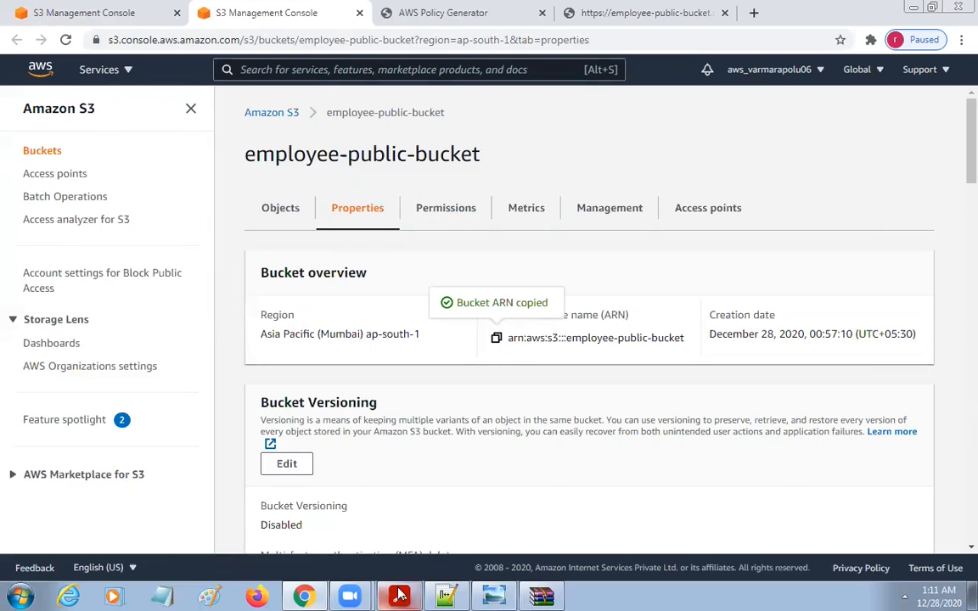
# Back in the AWS Policy Generator, set the statement's Amazon Resource Name to arn:aws:s3:::employee-public-bucket/*.
pyautogui.click(633, 16)
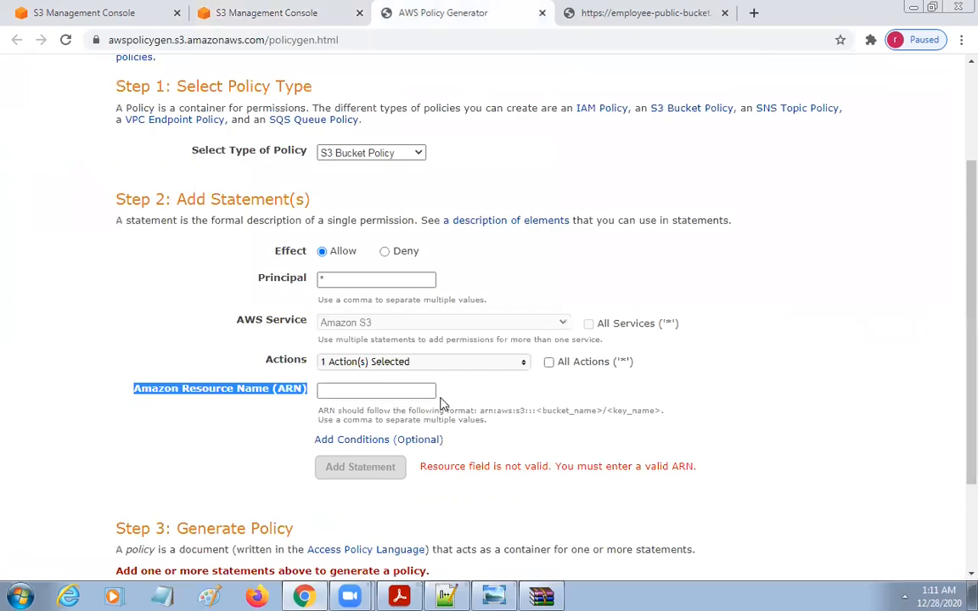
pyautogui.click(402, 389)
pyautogui.hotkey('ctrl', 'v')
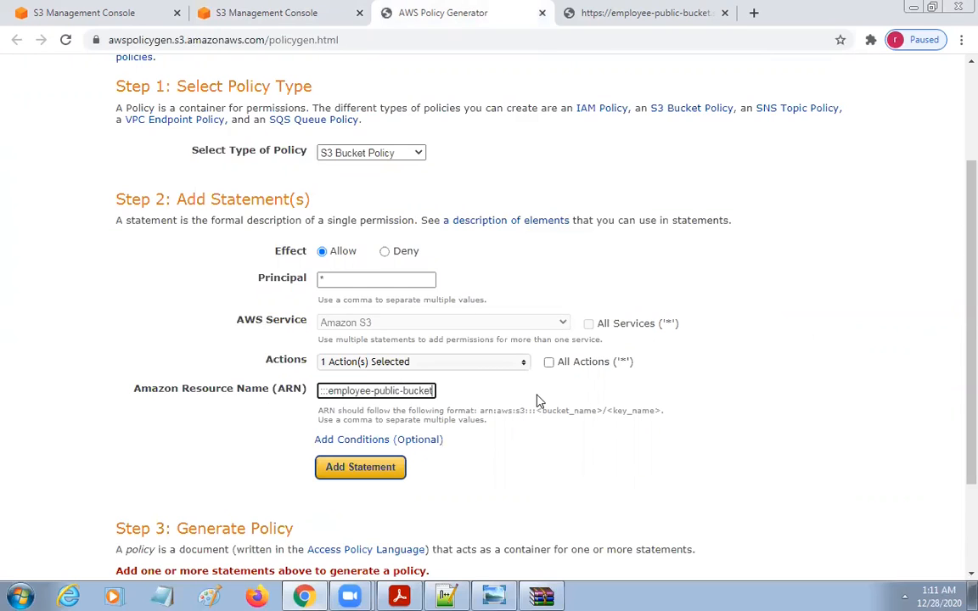
pyautogui.write('/')
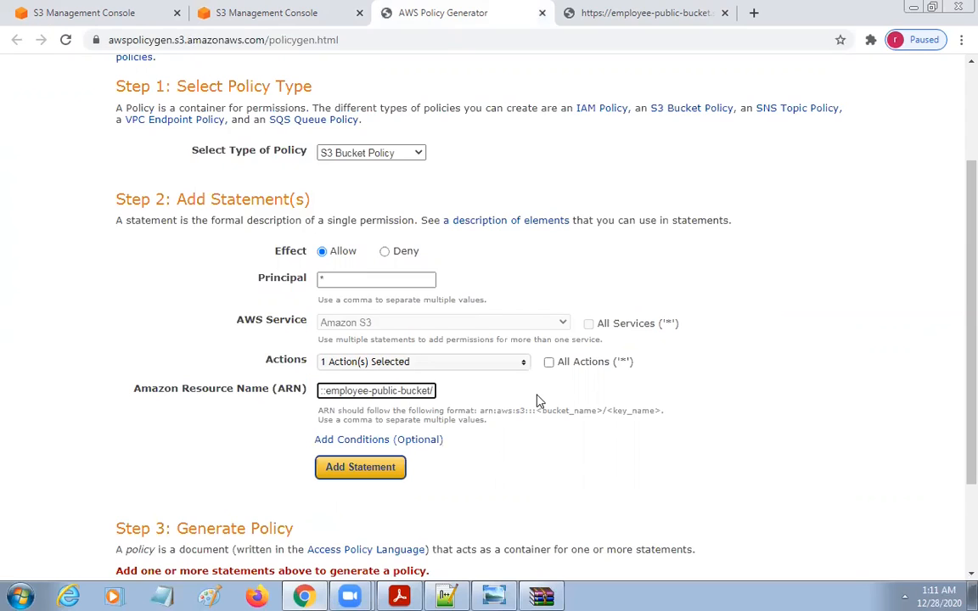
pyautogui.write('*')
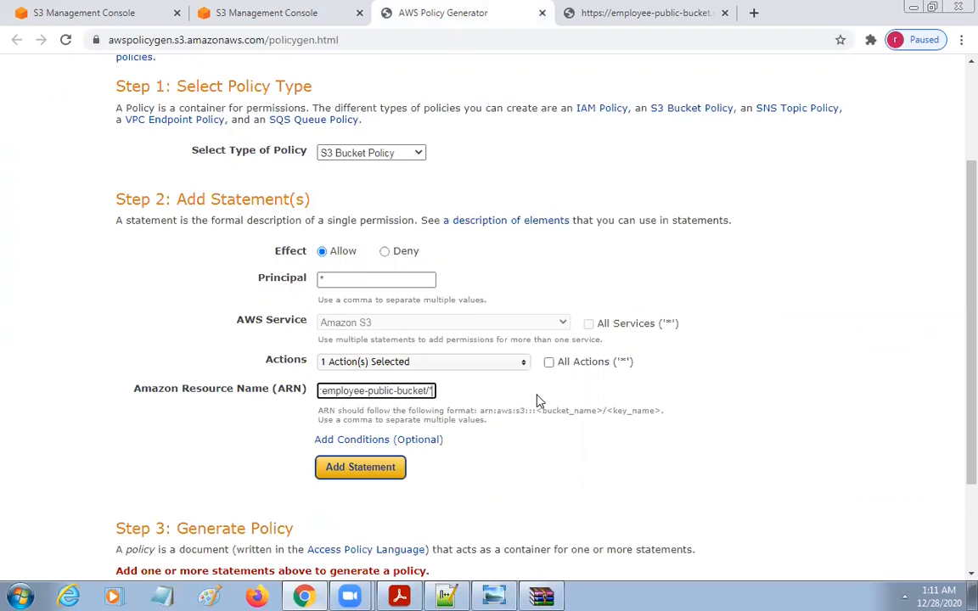
pyautogui.scroll(-2, 568, 429)
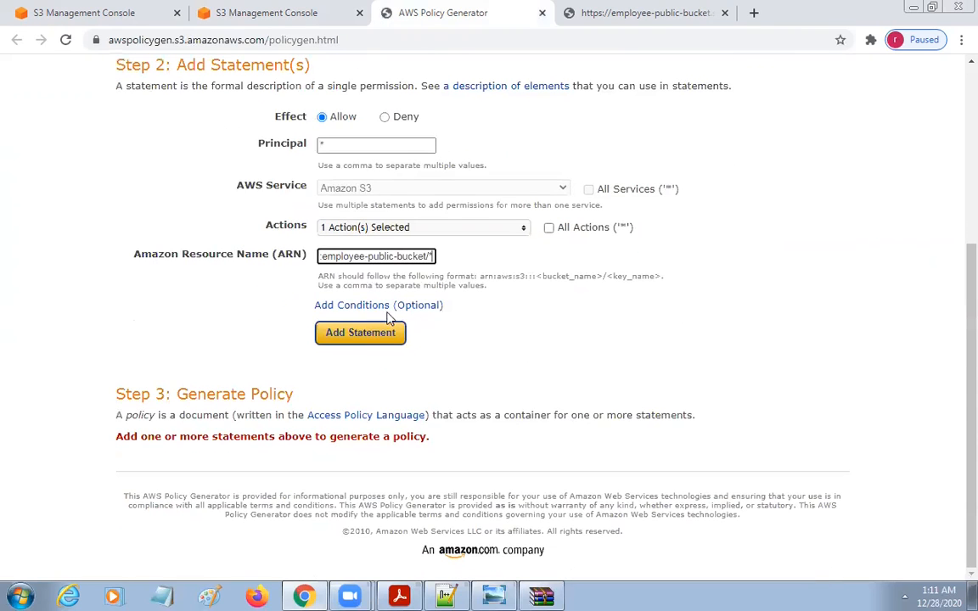
# Add the completed GetObject statement and generate the policy, copying its whole JSON document.
pyautogui.click(372, 334)
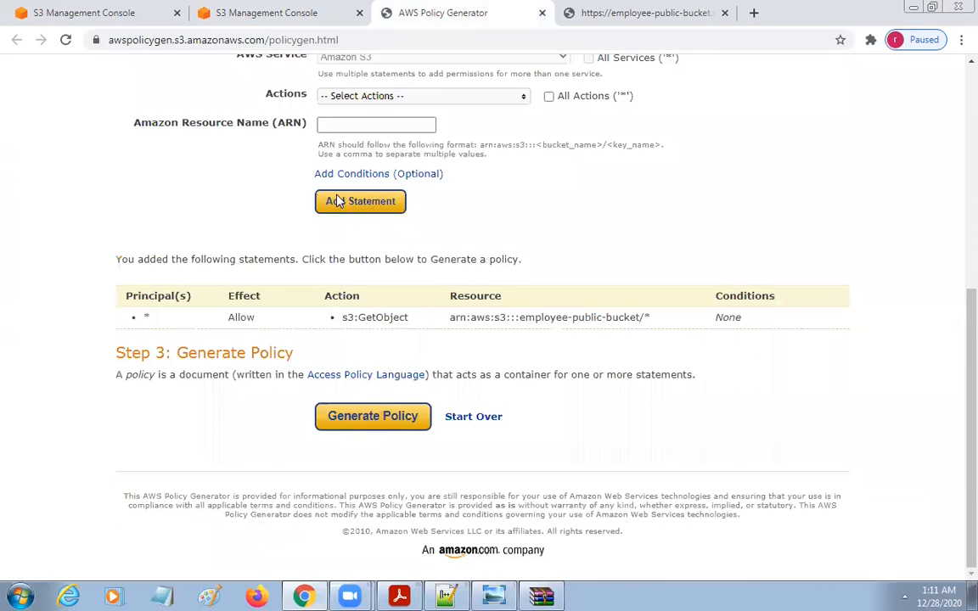
pyautogui.click(371, 418)
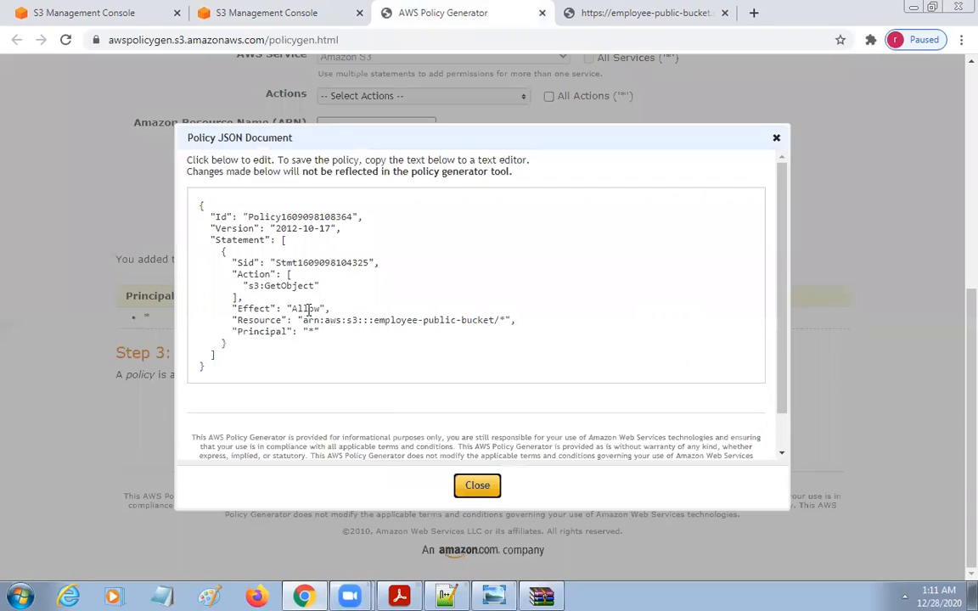
pyautogui.moveTo(207, 367); pyautogui.dragTo(173, 195)
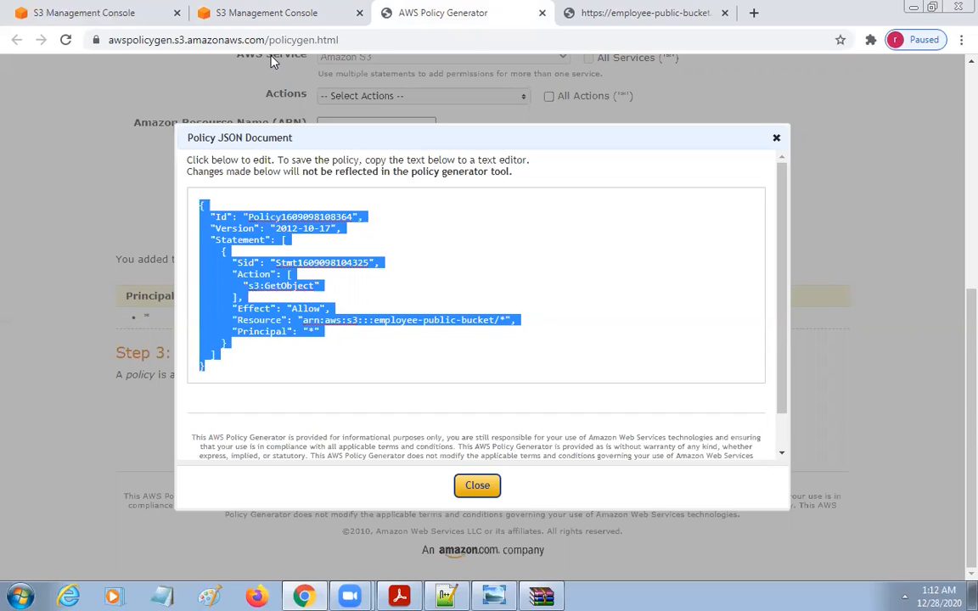
# Paste the generated JSON as the bucket policy of employee-public-bucket in the S3 console and save the changes.
pyautogui.click(118, 16)
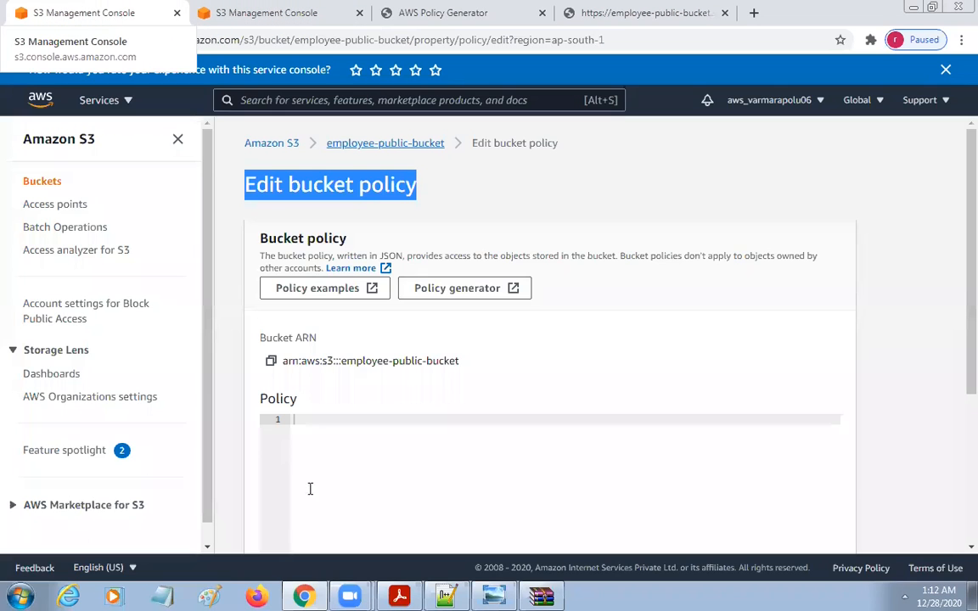
pyautogui.click(303, 422)
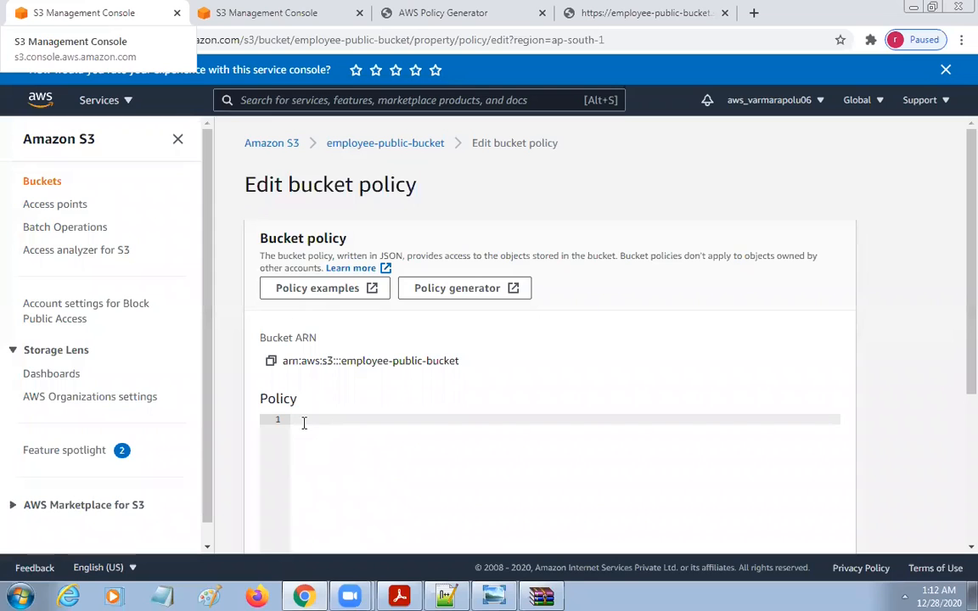
pyautogui.hotkey('ctrl', 'v')
pyautogui.scroll(-5, 594, 450)
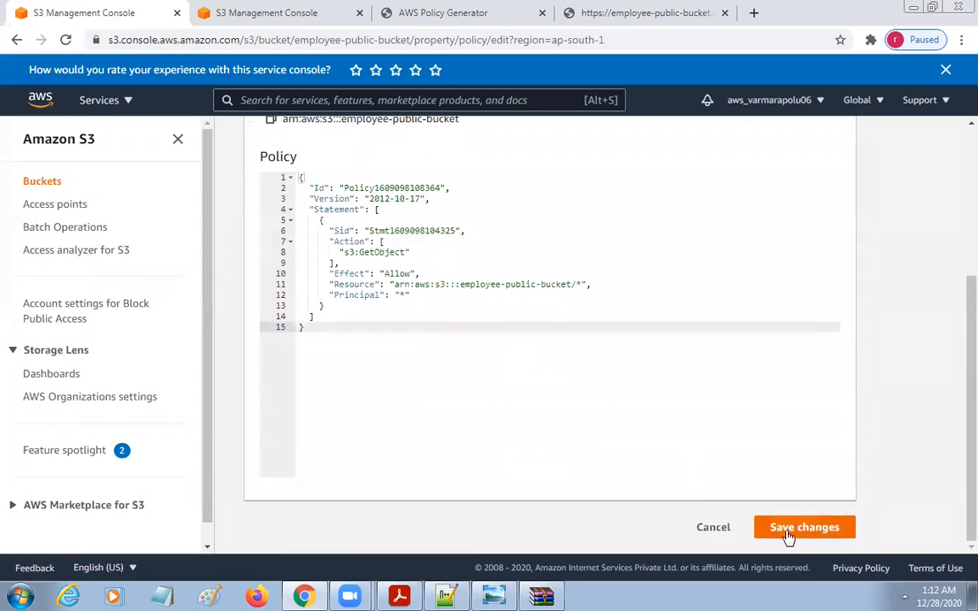
pyautogui.click(790, 532)
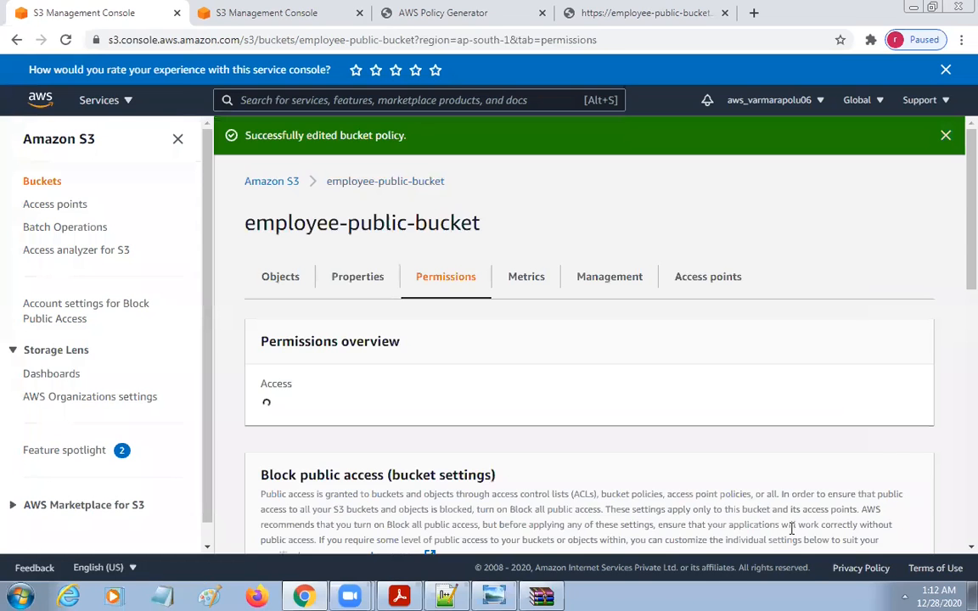
# Review the permissions page of employee-public-bucket to check its access status.
pyautogui.scroll(-9, 707, 482)
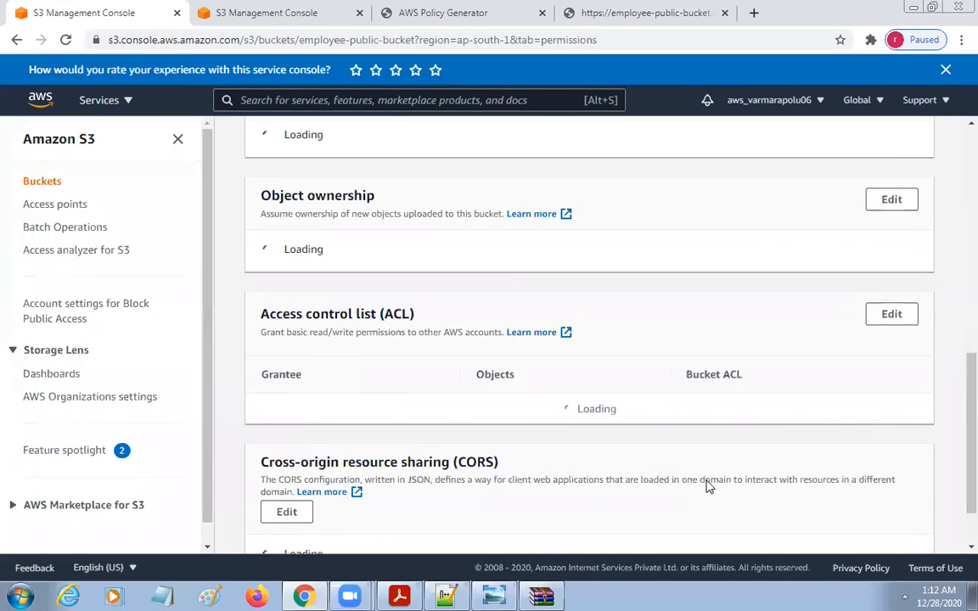
pyautogui.scroll(9, 709, 486)
pyautogui.scroll(-3, 708, 487)
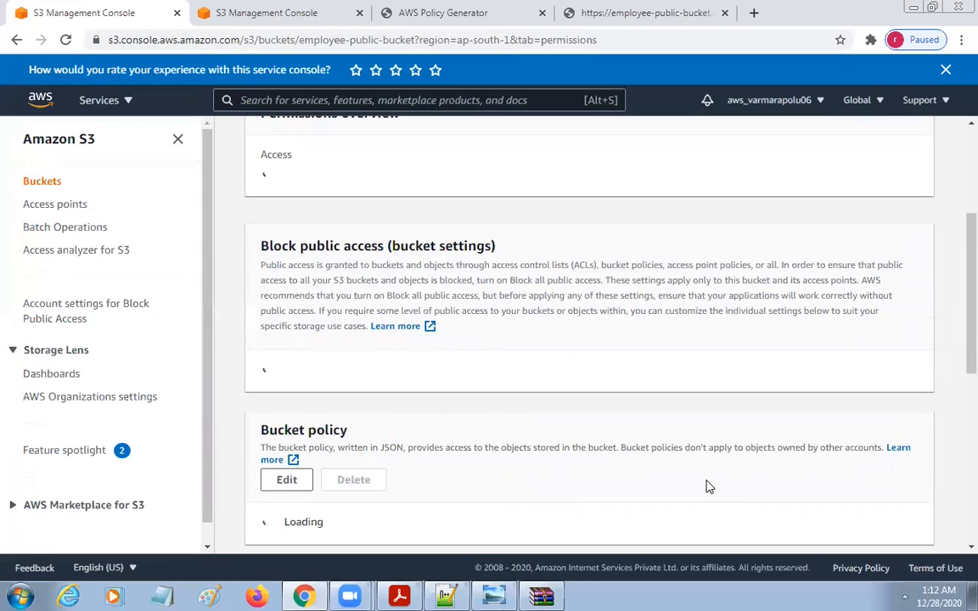
pyautogui.scroll(3, 707, 485)
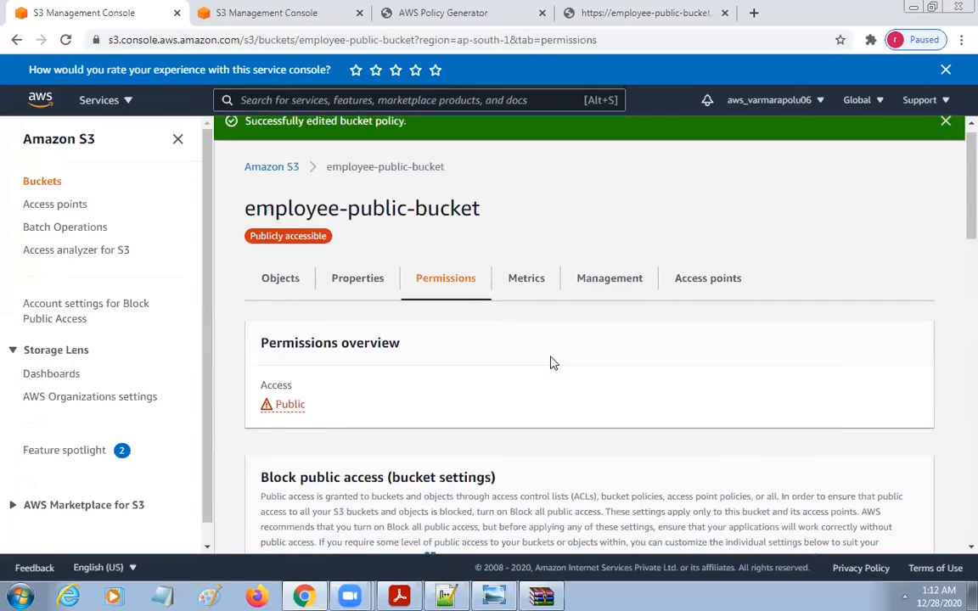
pyautogui.scroll(-2, 552, 362)
pyautogui.scroll(-1, 384, 400)
pyautogui.scroll(4, 293, 191)
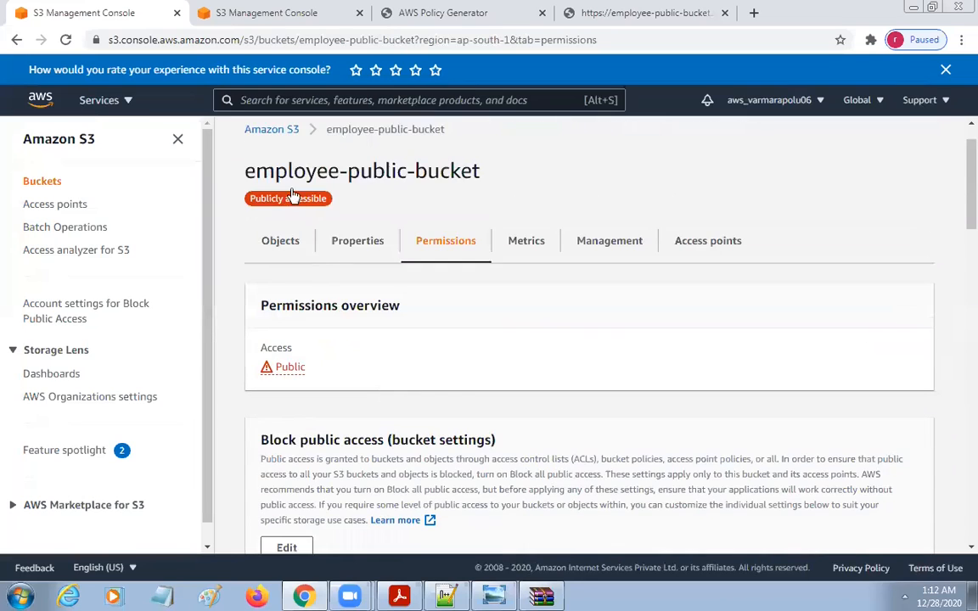
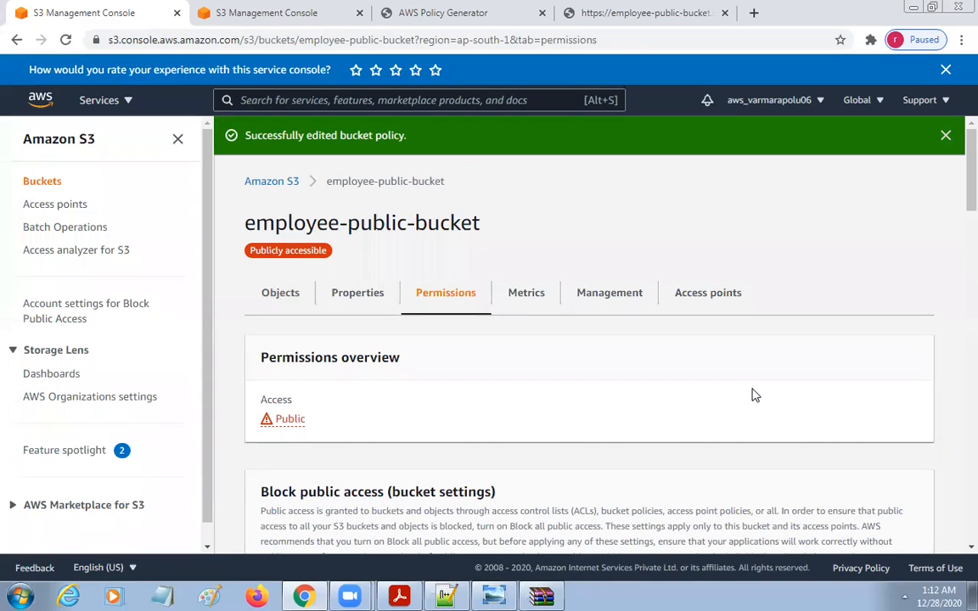
# Reload the object URL of download (1).jpg in its open browser tab to test public access.
pyautogui.click(571, 21)
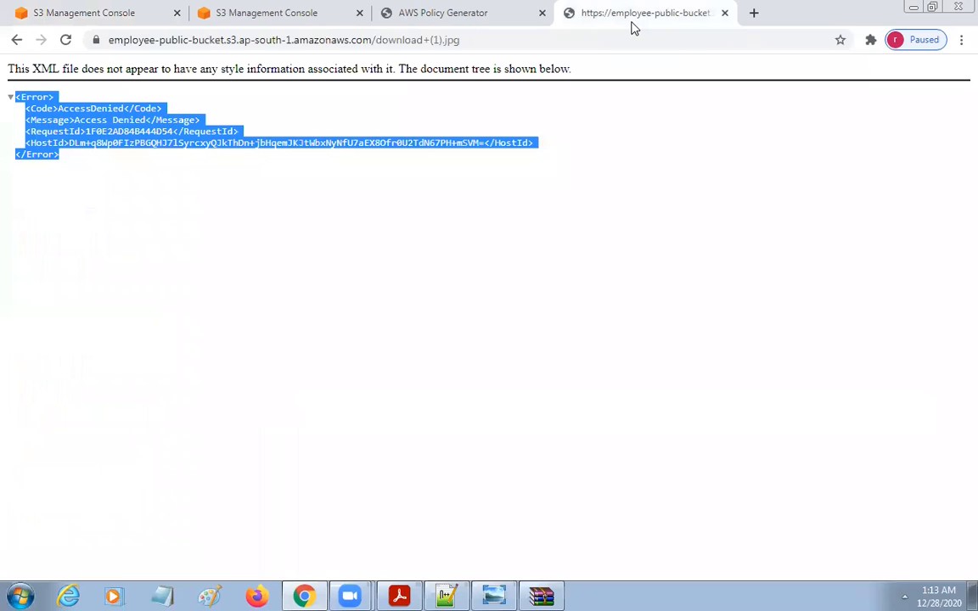
pyautogui.click(591, 42)
pyautogui.press('Return')
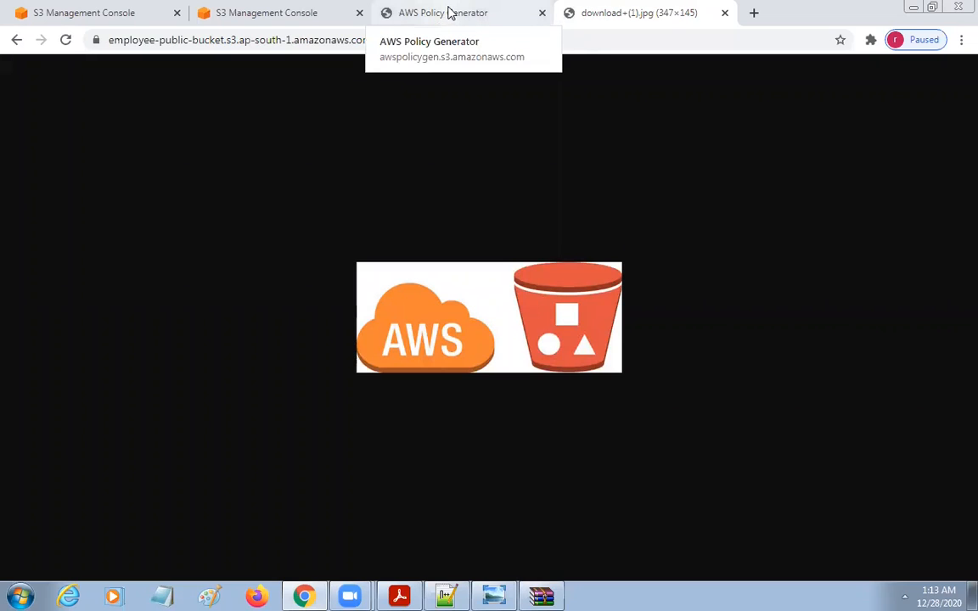
# Back in the S3 console, copy the object URL of New Text Document.txt in employee-public-bucket.
pyautogui.click(84, 13)
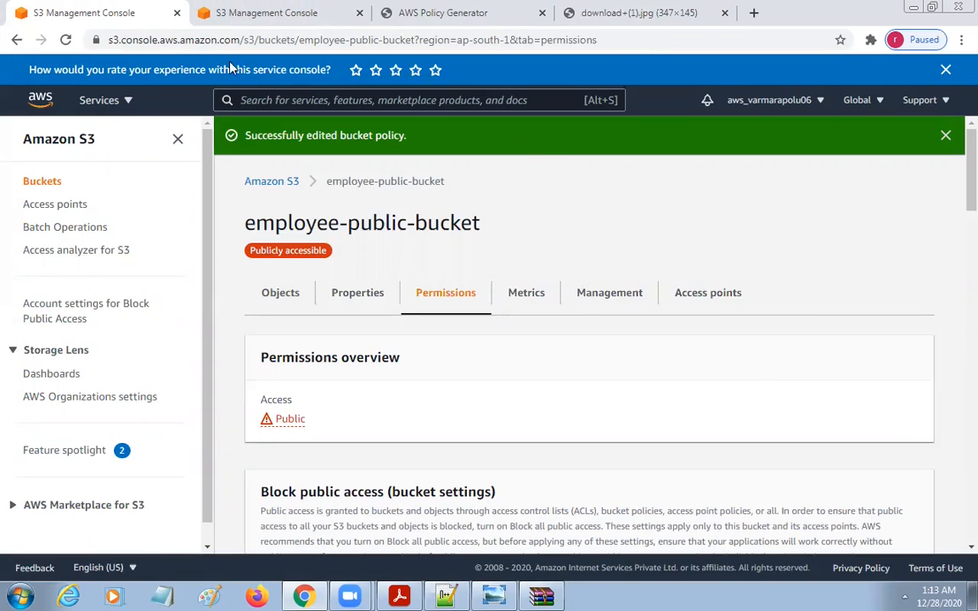
pyautogui.click(278, 180)
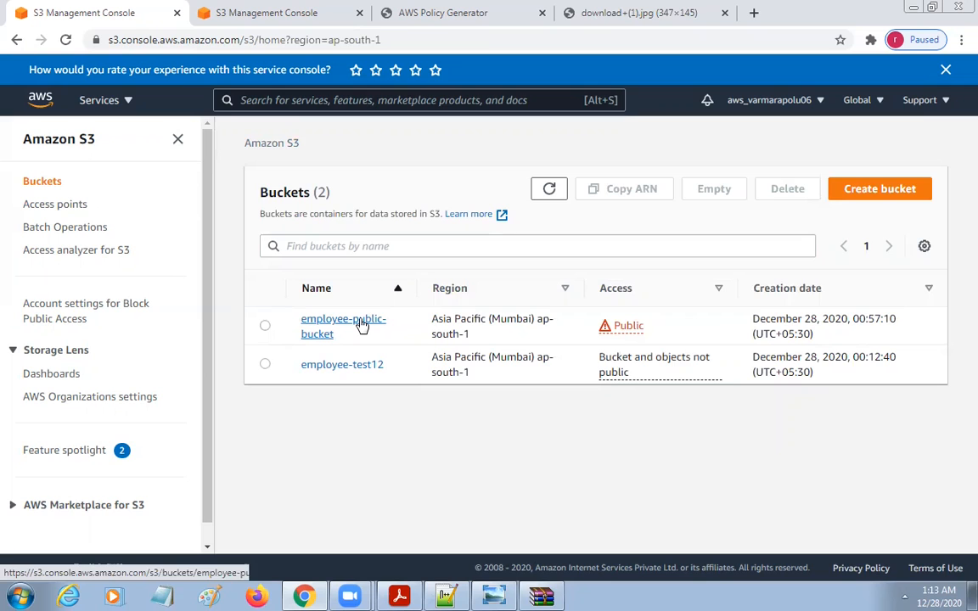
pyautogui.click(363, 325)
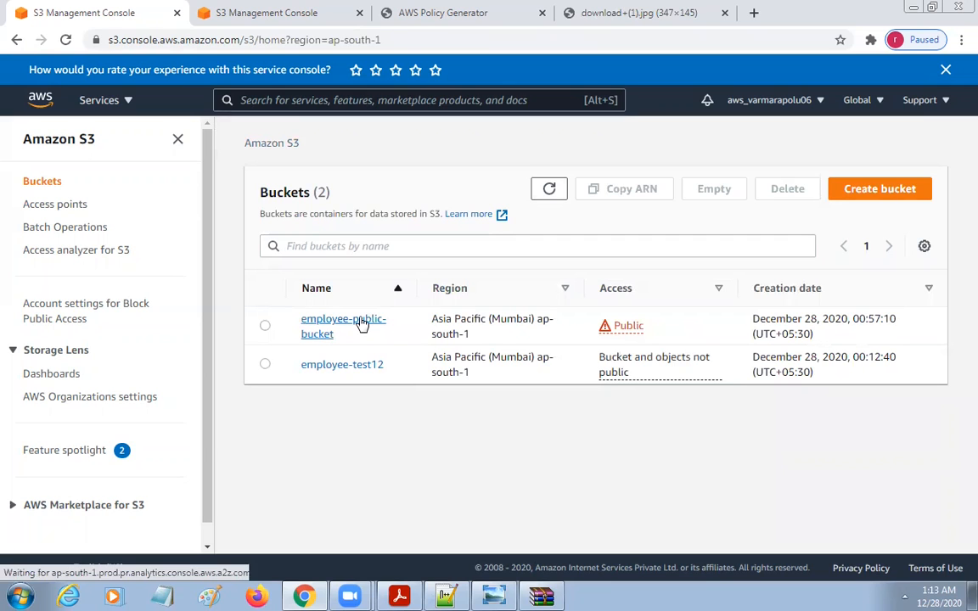
pyautogui.scroll(-2, 347, 523)
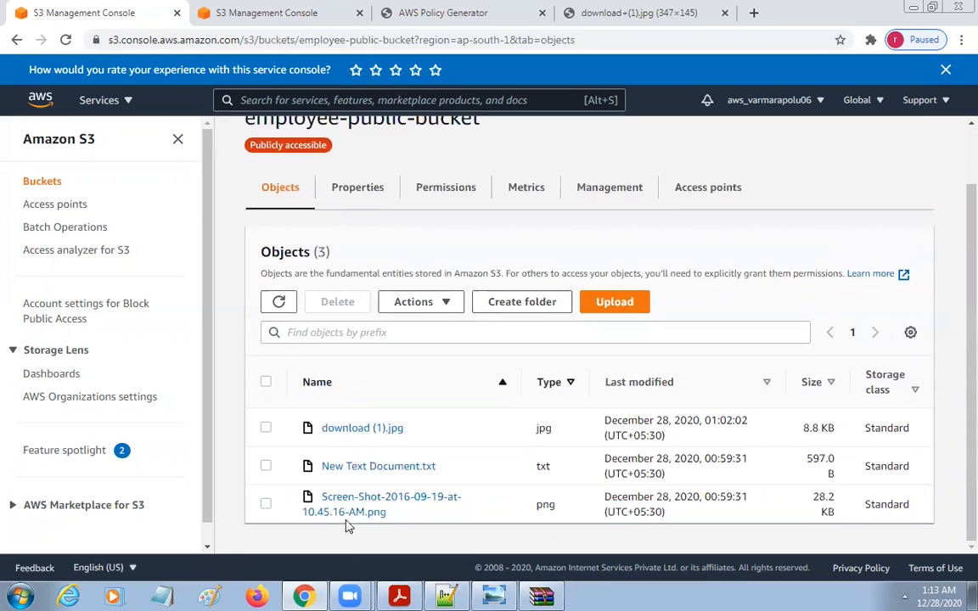
pyautogui.click(394, 469)
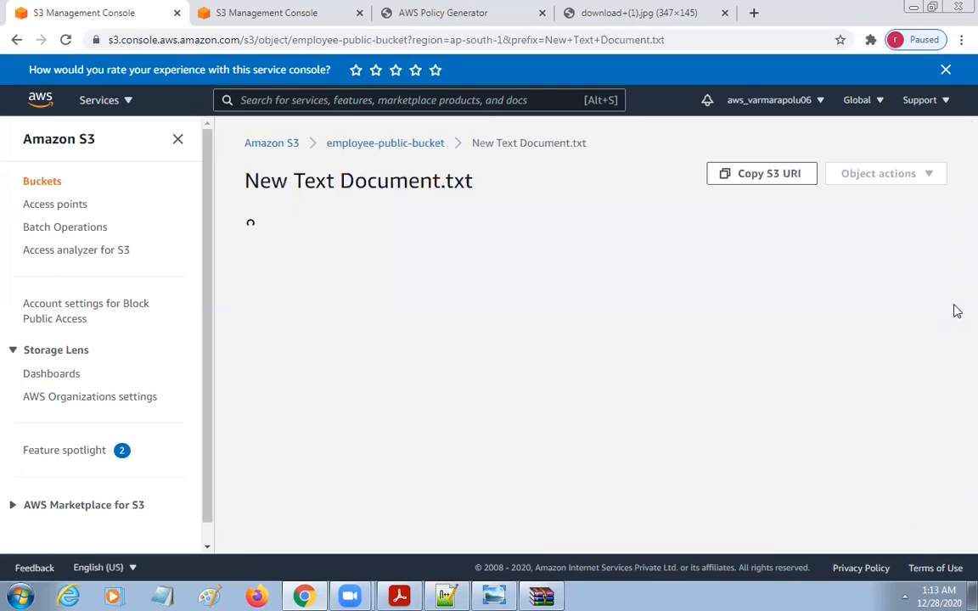
pyautogui.scroll(-4, 921, 398)
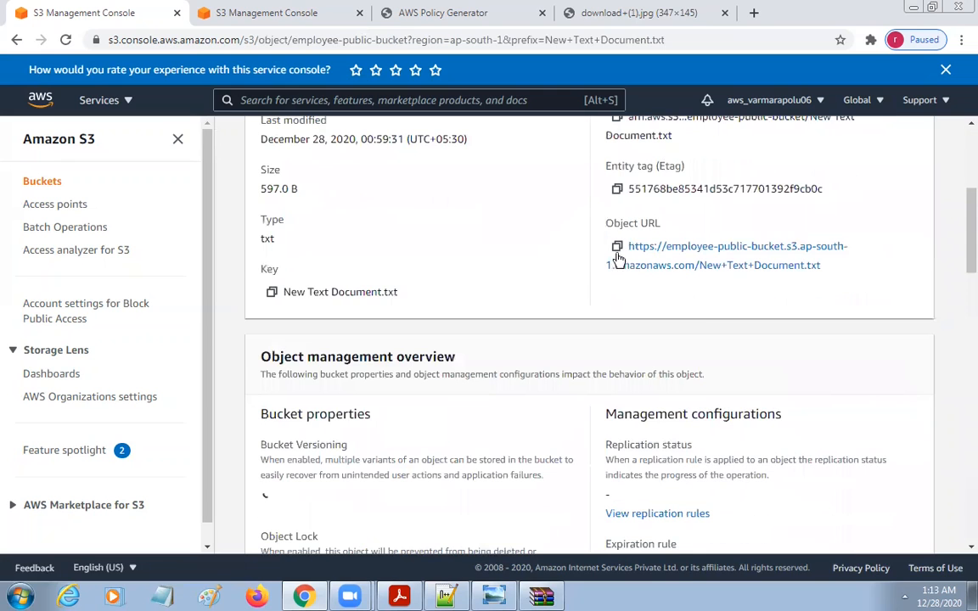
pyautogui.click(617, 247)
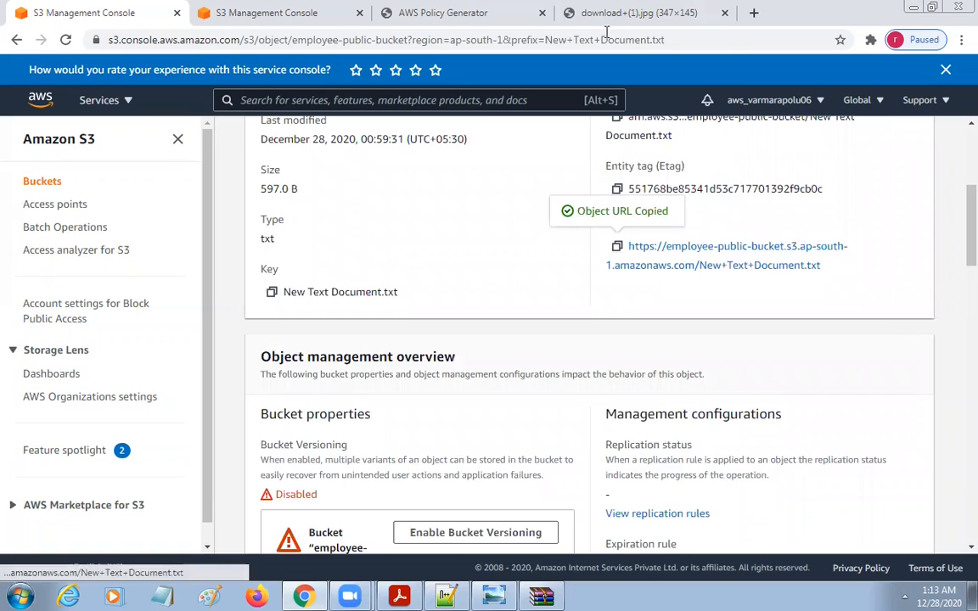
# Open the copied New Text Document.txt URL in a new browser tab and highlight the file's whole text.
pyautogui.click(753, 12)
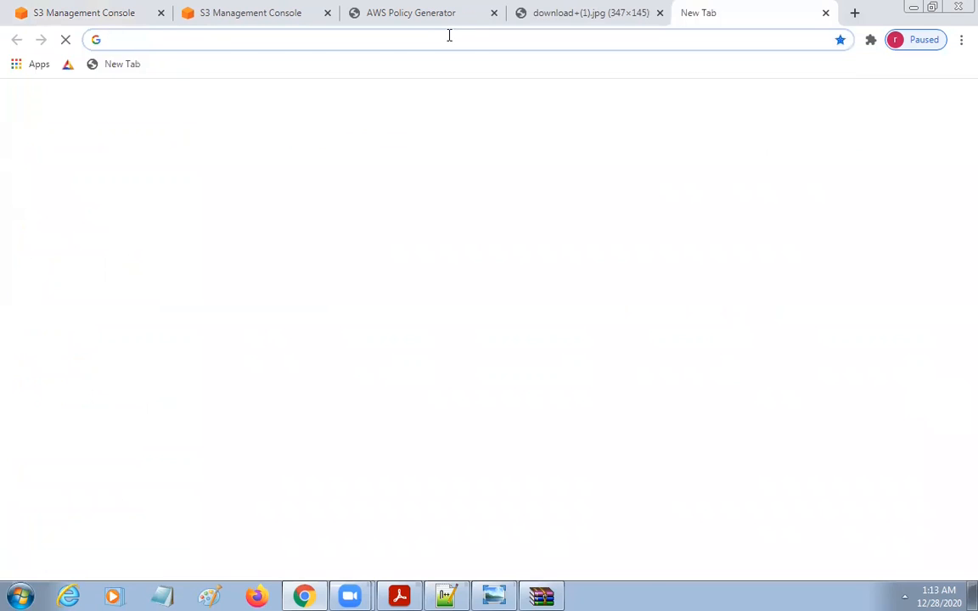
pyautogui.hotkey('ctrl', 'v')
pyautogui.press('Return')
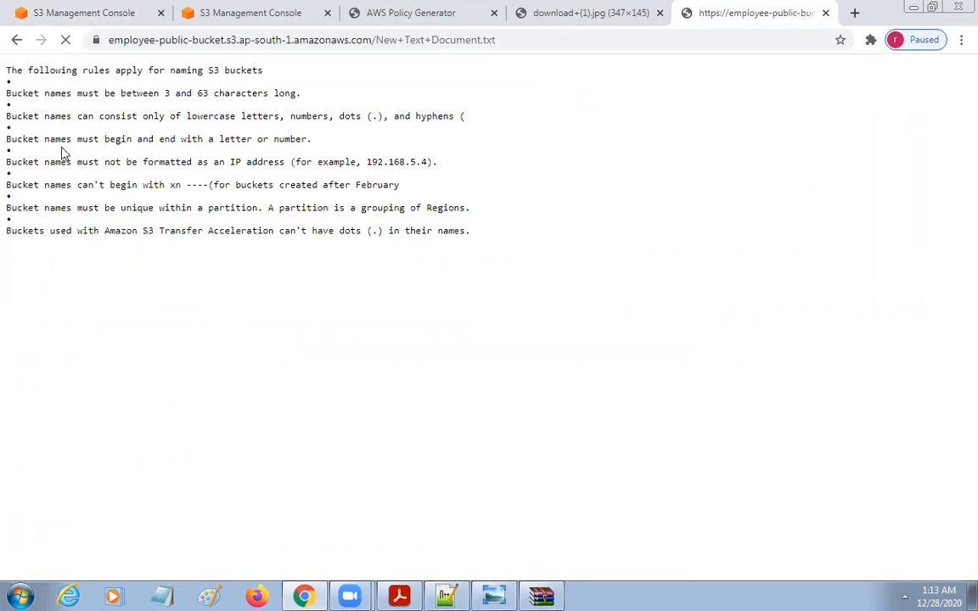
pyautogui.moveTo(469, 235); pyautogui.dragTo(4, 61)
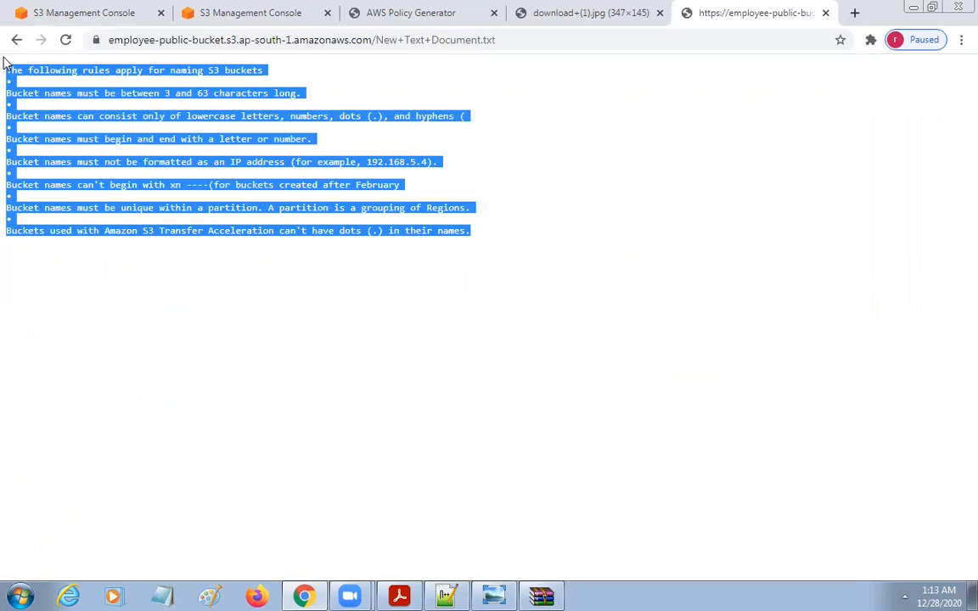
# Return to the AWS Policy Generator, close the Policy JSON Document and highlight the generator's web address.
pyautogui.click(408, 14)
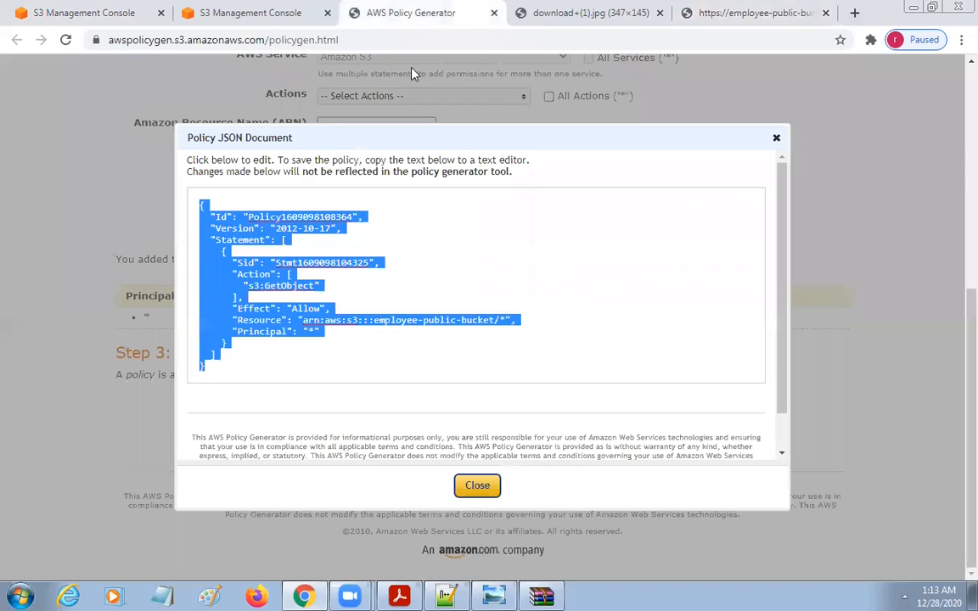
pyautogui.hotkey('ctrl', '2')
pyautogui.moveTo(169, 126)
pyautogui.mouseDown()
pyautogui.moveTo(310, 512)
pyautogui.moveTo(801, 508)
pyautogui.moveTo(791, 509)
pyautogui.mouseUp()
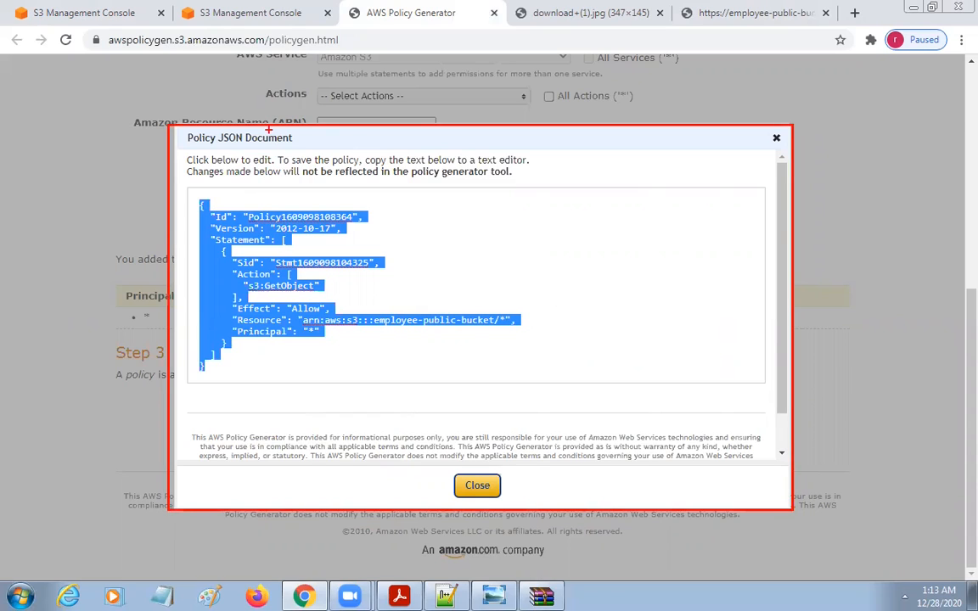
pyautogui.press('Escape')
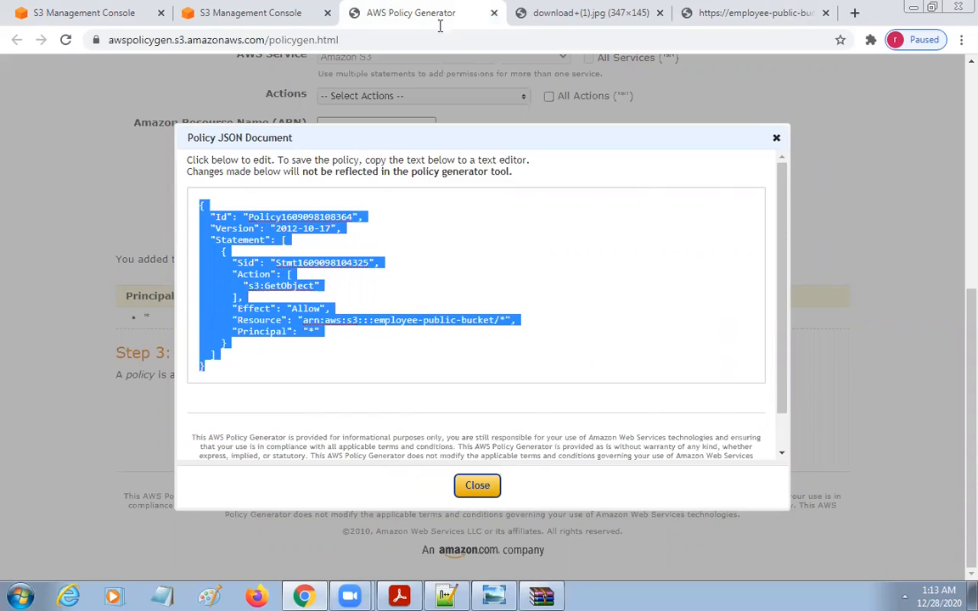
pyautogui.click(775, 137)
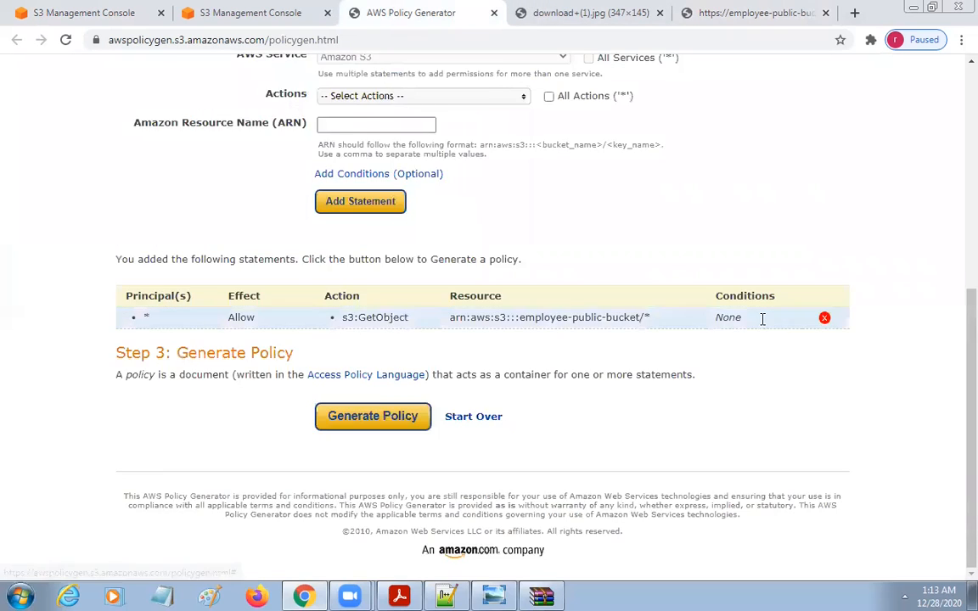
pyautogui.scroll(5, 764, 314)
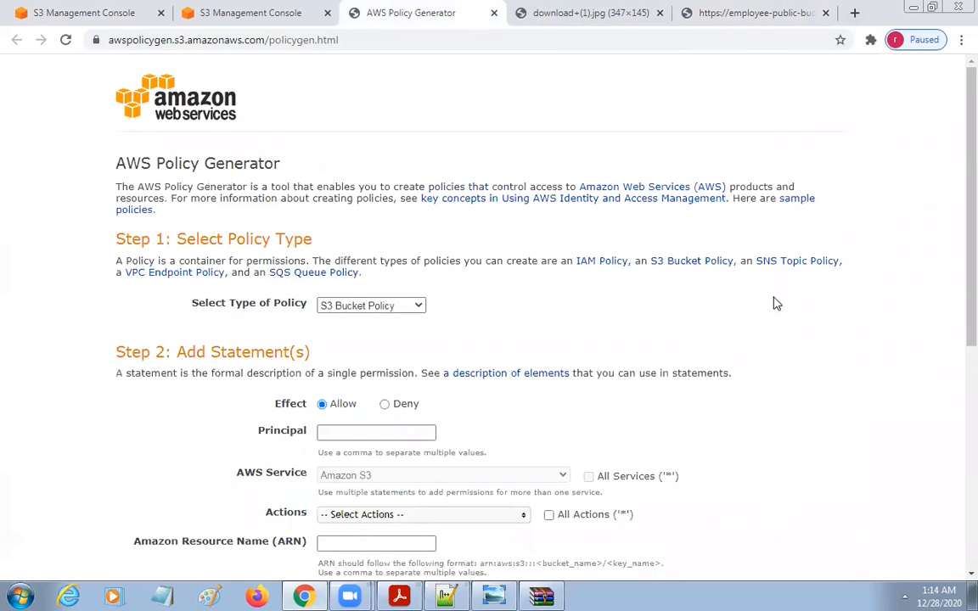
pyautogui.click(359, 39)
pyautogui.moveTo(359, 39); pyautogui.dragTo(72, 22)
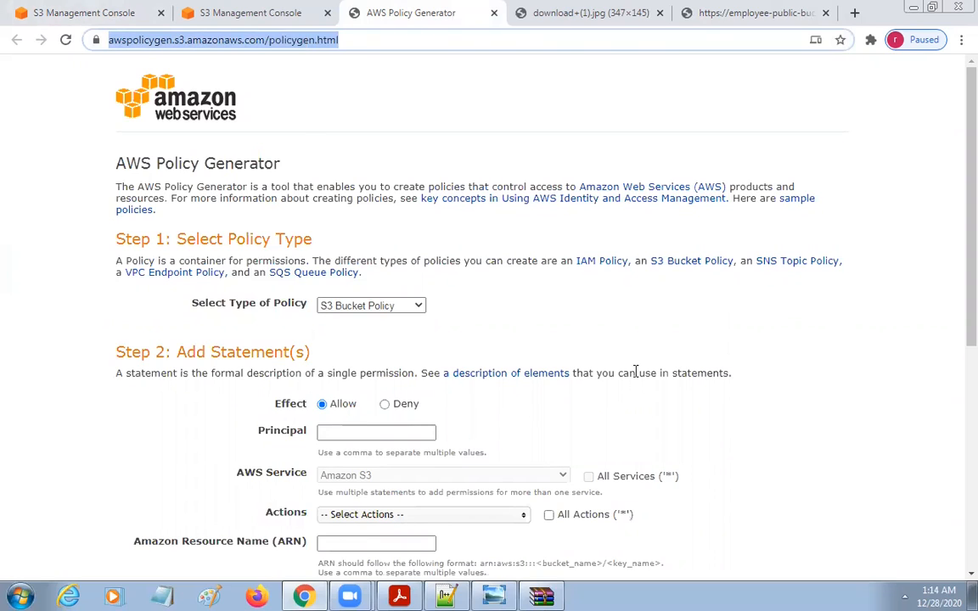
# Try to submit another Allow statement with only * entered as the principal.
pyautogui.scroll(-2, 634, 373)
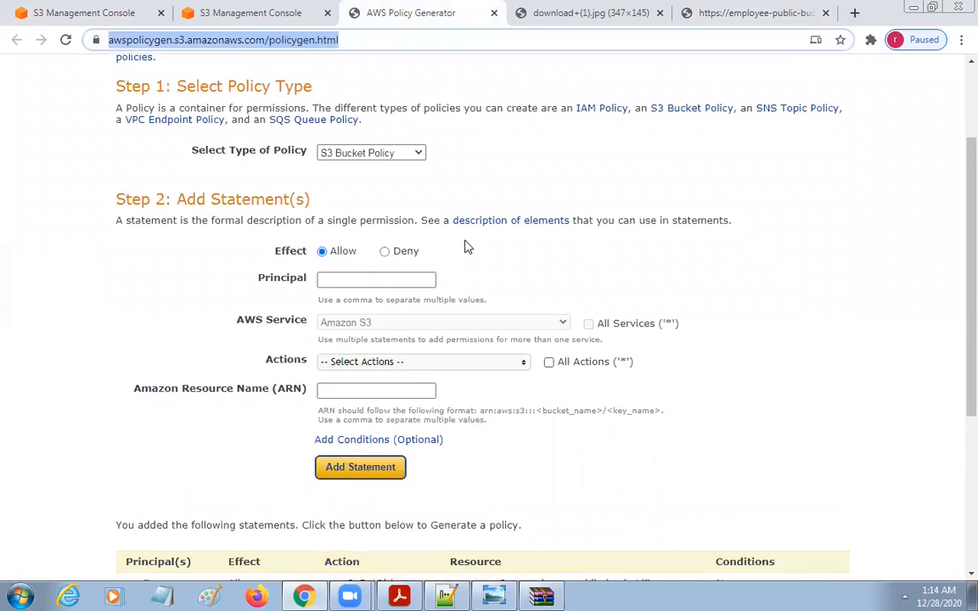
pyautogui.moveTo(229, 267)
pyautogui.mouseDown()
pyautogui.moveTo(268, 283)
pyautogui.moveTo(519, 306)
pyautogui.mouseUp()
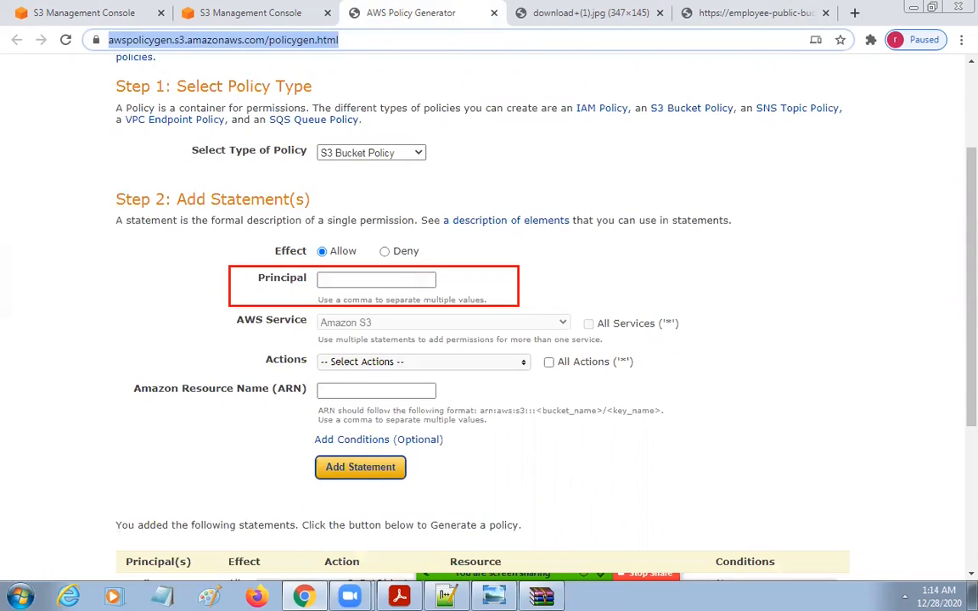
pyautogui.click(339, 276)
pyautogui.write('*')
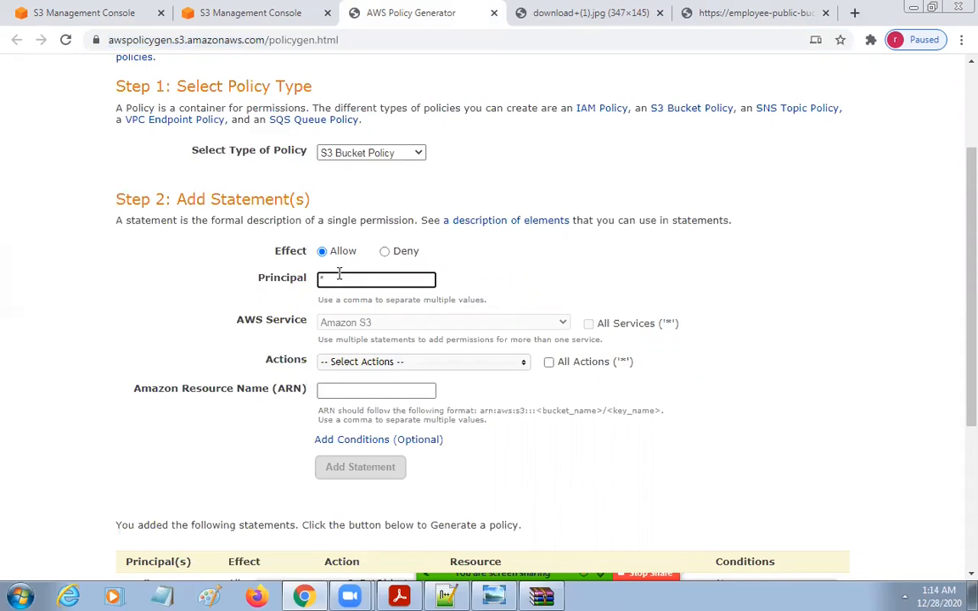
pyautogui.press('Return')
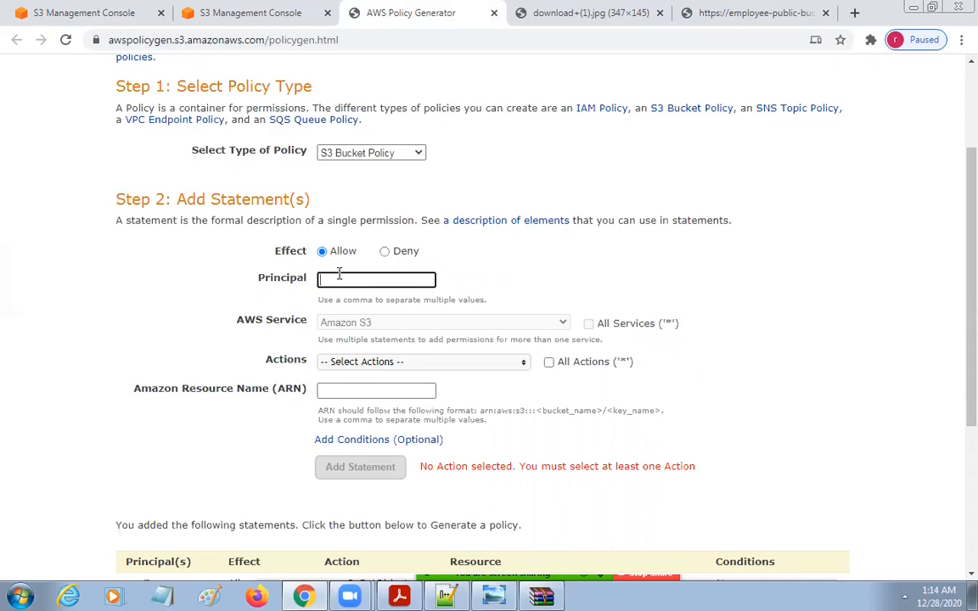
pyautogui.click(460, 276)
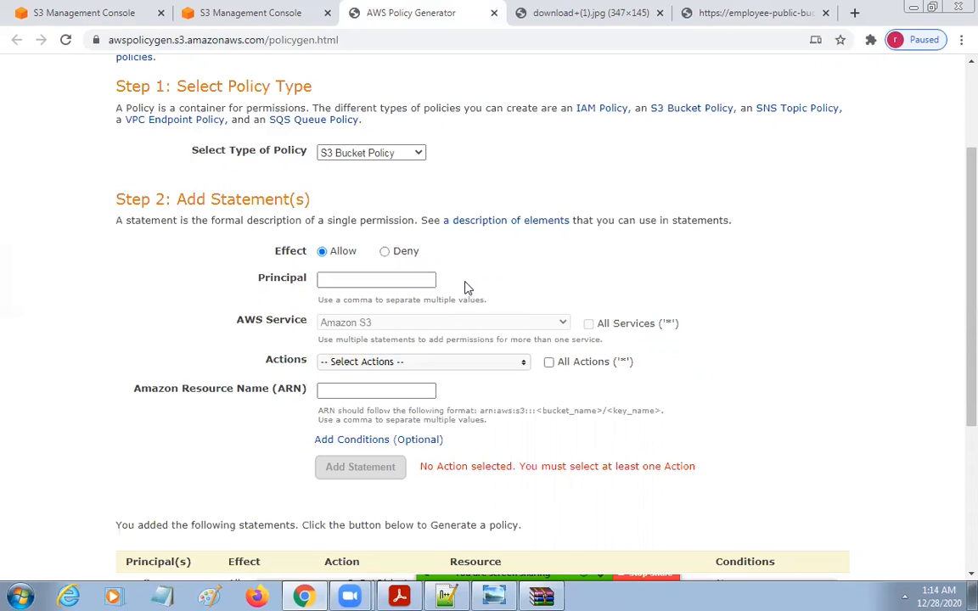
# Enter * as the principal of the new Allow statement in the policy generator.
pyautogui.click(328, 279)
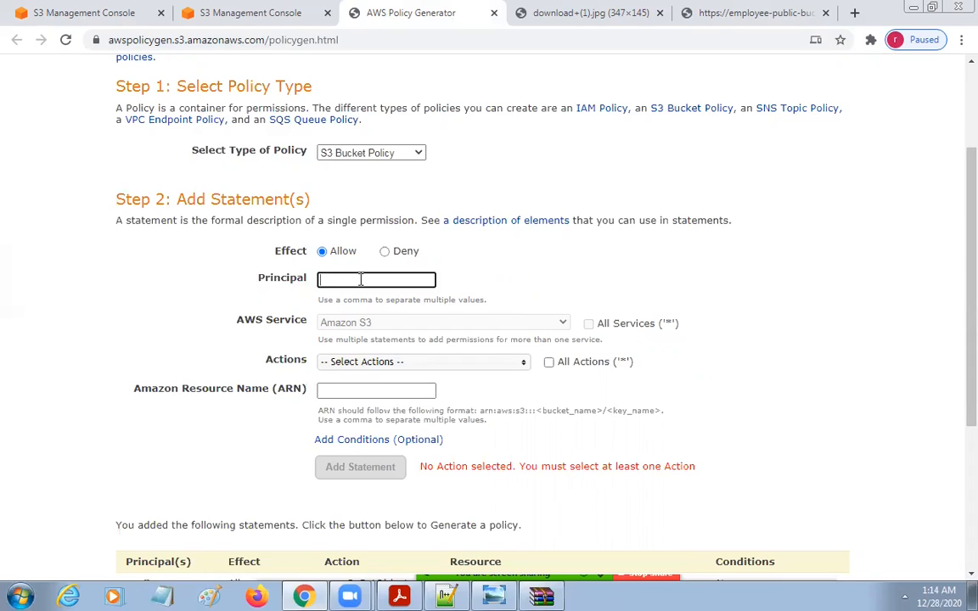
pyautogui.write('*')
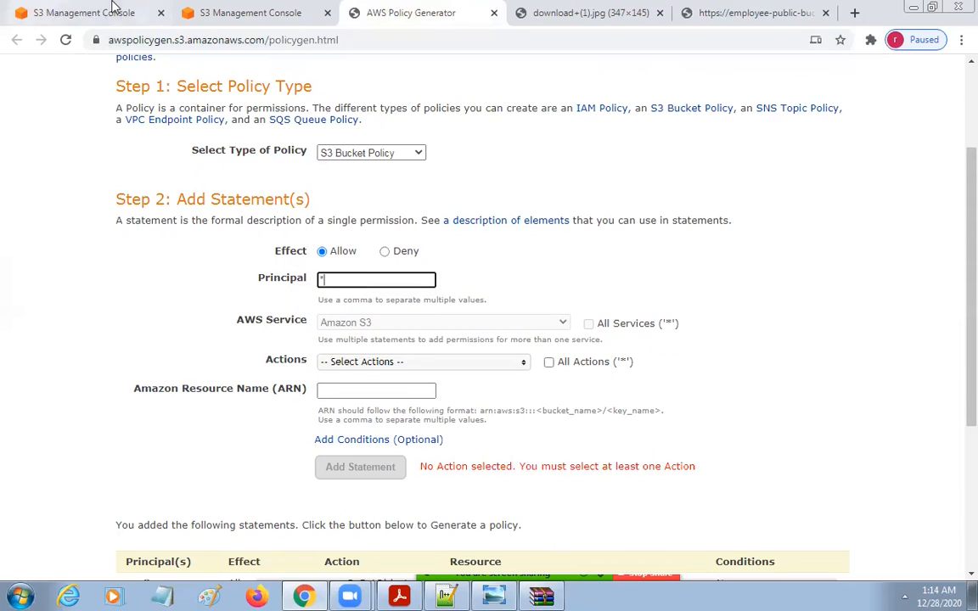
# Switch back to the S3 console and return to the bucket list to compare the access of both buckets.
pyautogui.click(62, 13)
pyautogui.scroll(4, 583, 366)
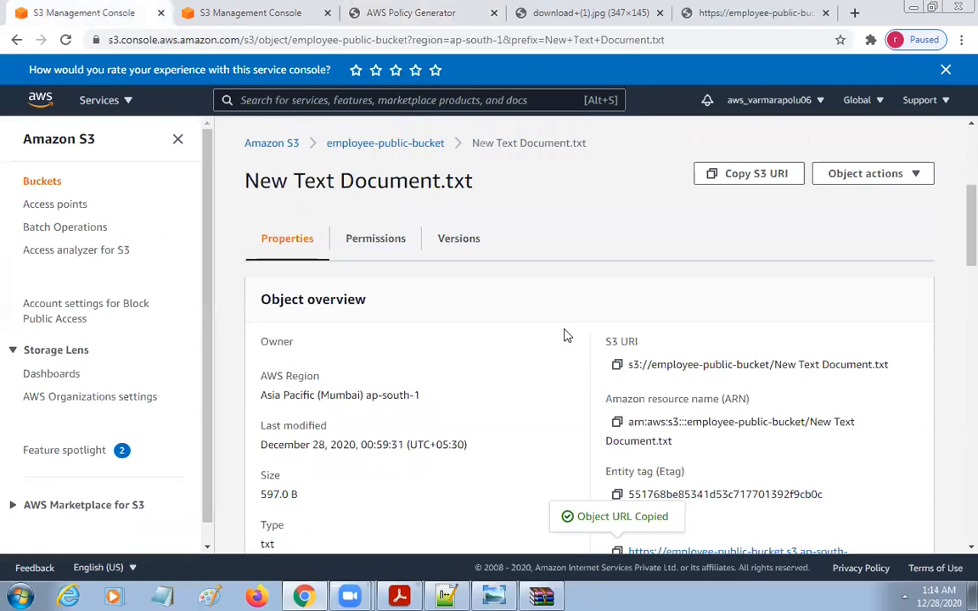
pyautogui.click(265, 144)
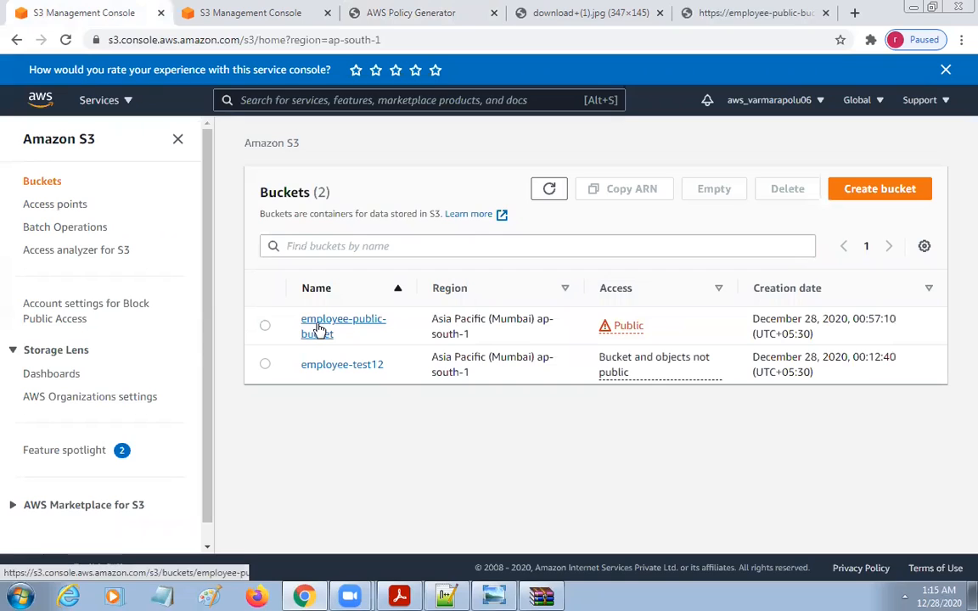
pyautogui.click(314, 323)
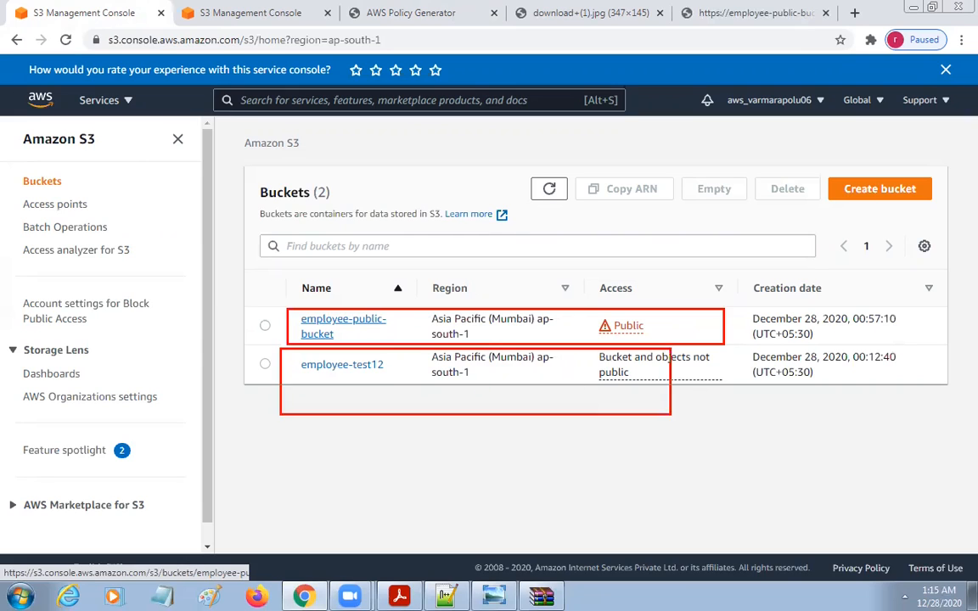
# Open des.JPG in the employee-test12 bucket and copy its object URL.
pyautogui.click(367, 366)
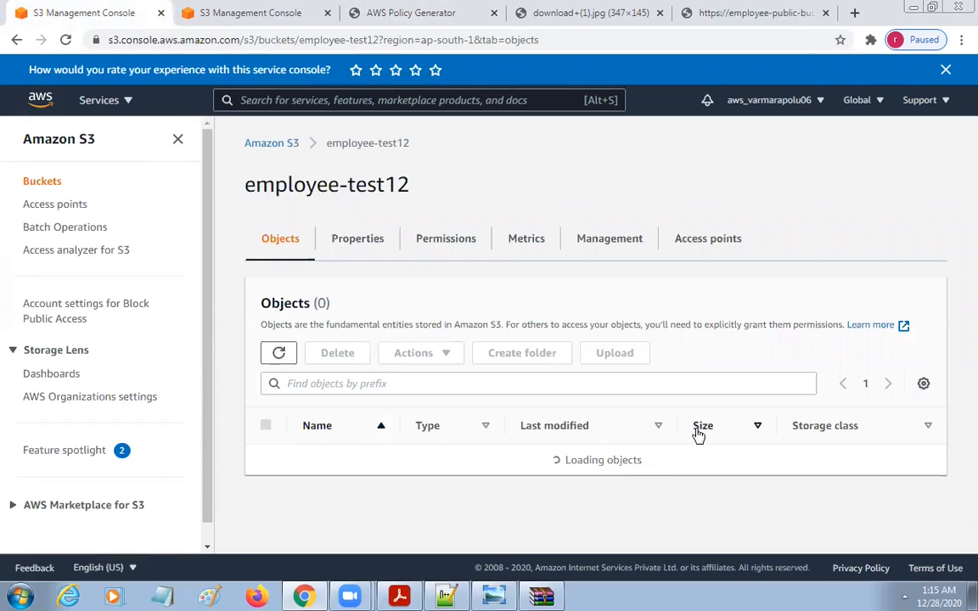
pyautogui.scroll(-1, 509, 431)
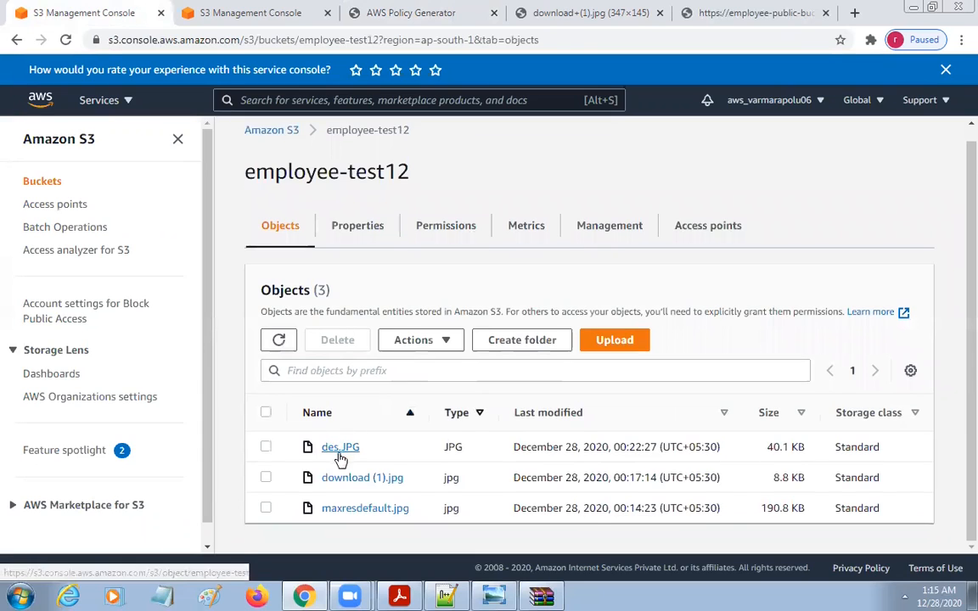
pyautogui.click(339, 455)
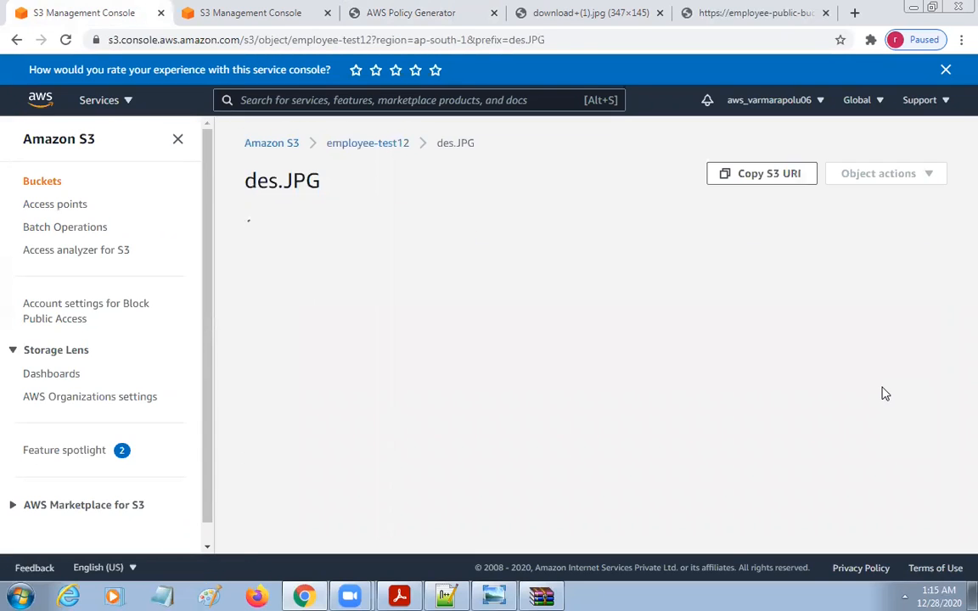
pyautogui.scroll(-3, 883, 392)
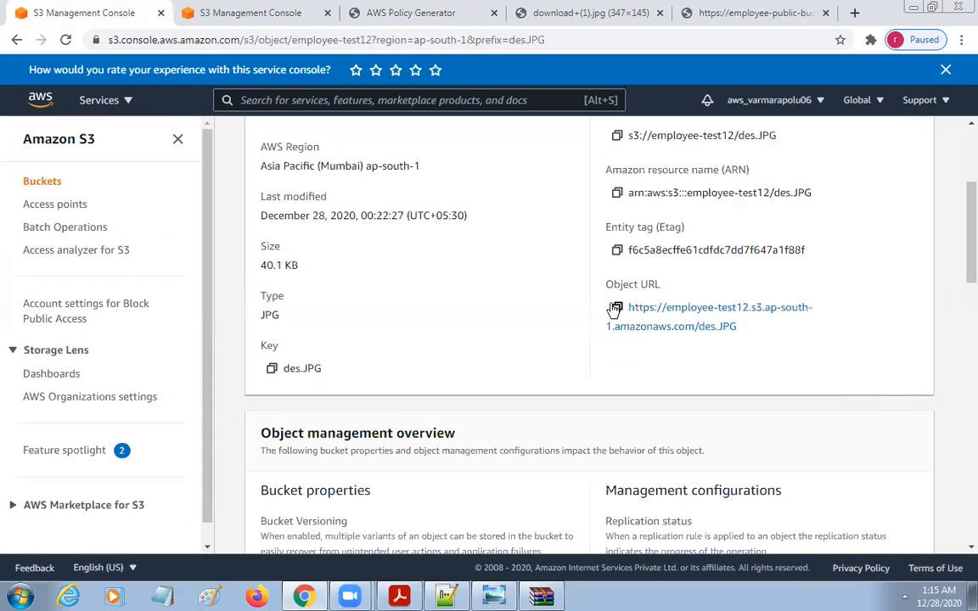
pyautogui.click(617, 307)
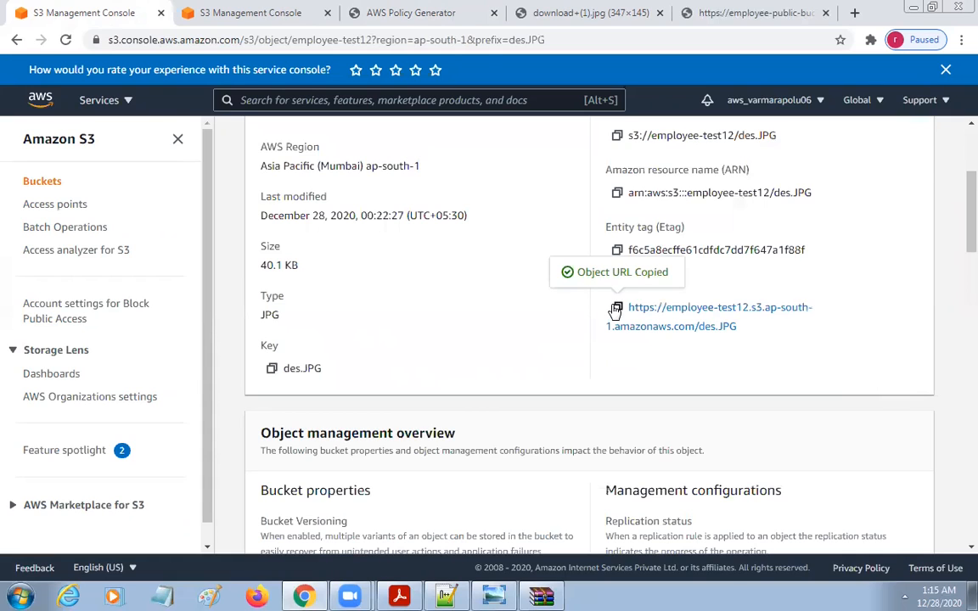
# Load the copied des.JPG object URL in a new browser tab and highlight the whole XML response.
pyautogui.click(854, 13)
pyautogui.hotkey('ctrl', 'v')
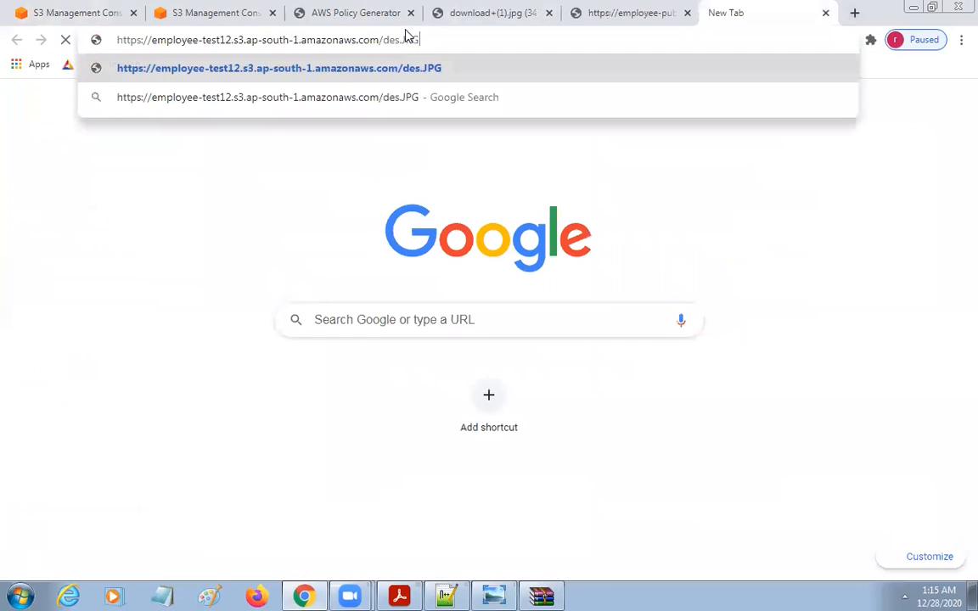
pyautogui.press('Return')
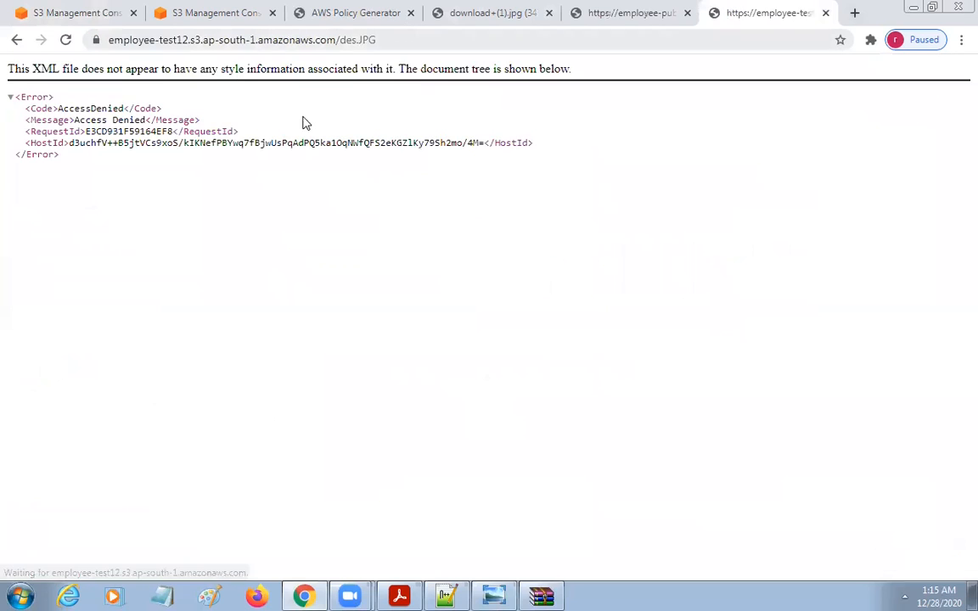
pyautogui.moveTo(11, 90); pyautogui.dragTo(129, 192)
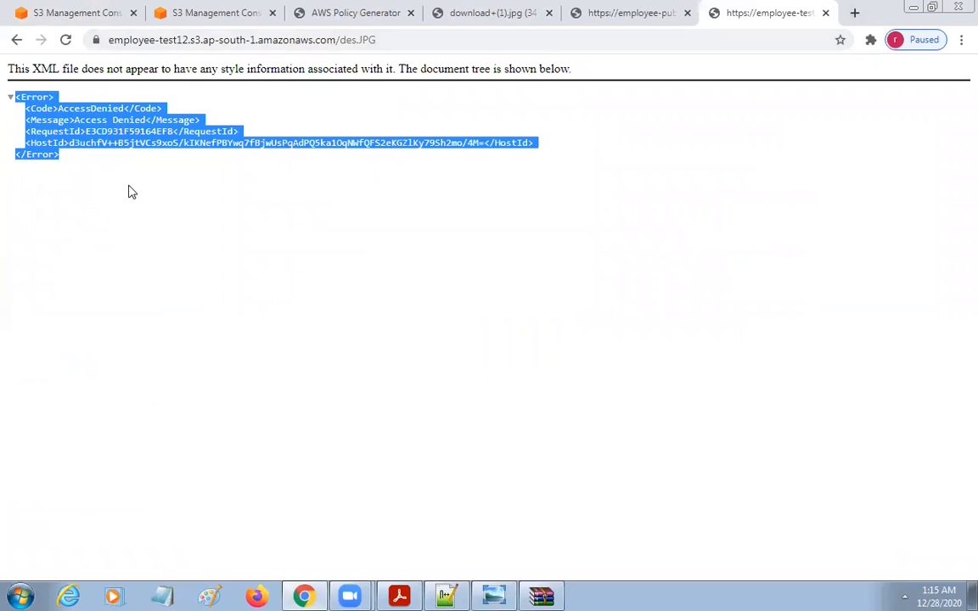
# Back in the S3 console, highlight the bucket name employee-test12 above des.JPG and return to the bucket list.
pyautogui.click(117, 12)
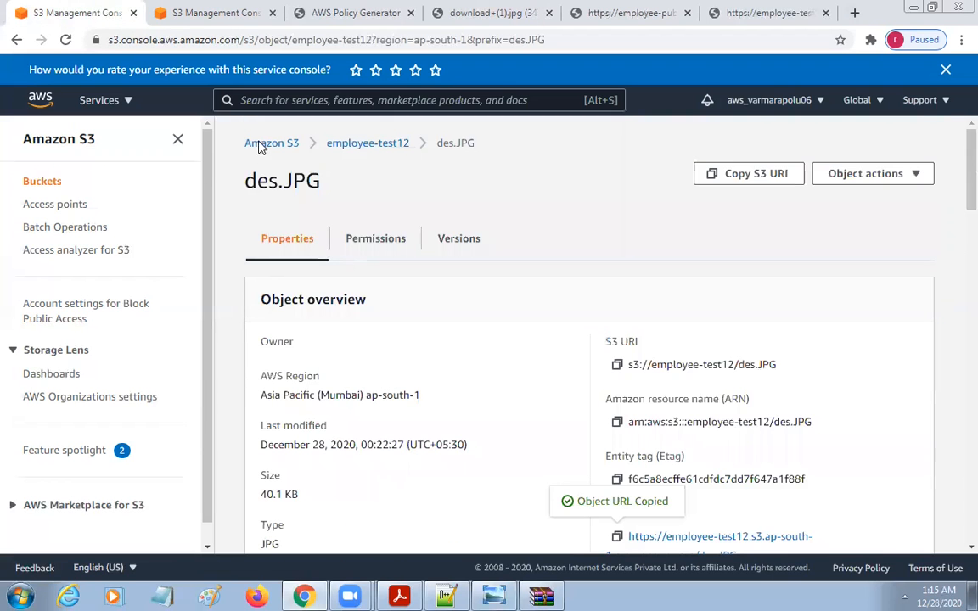
pyautogui.moveTo(325, 147); pyautogui.dragTo(406, 158)
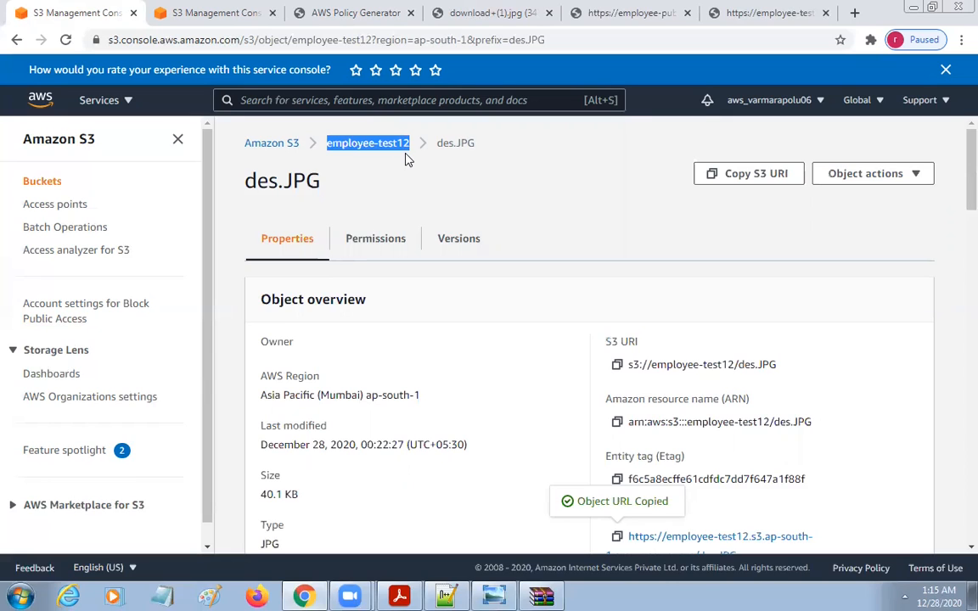
pyautogui.click(280, 147)
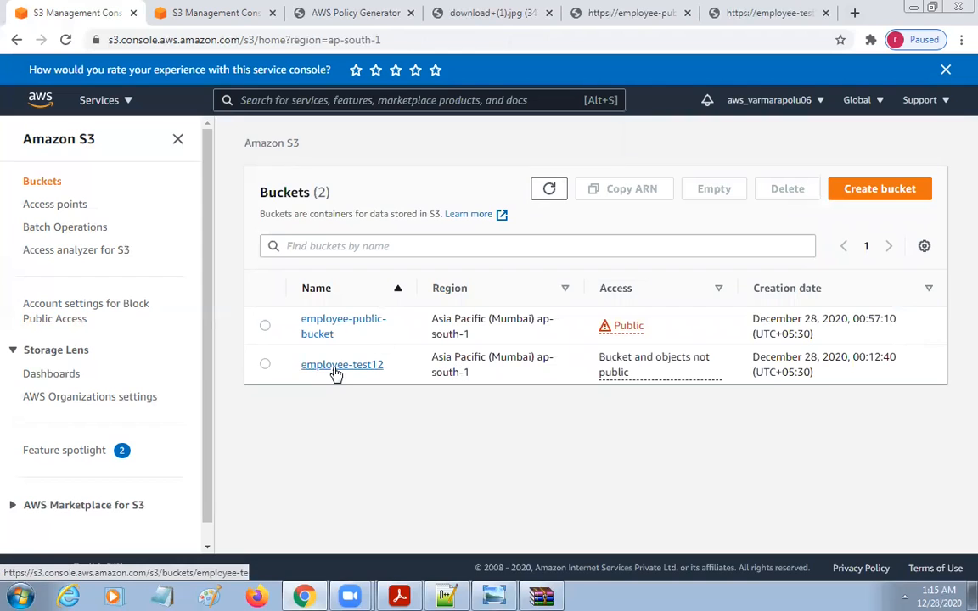
# Review the public access settings in employee-test12's permissions and open its bucket policy for editing.
pyautogui.click(335, 372)
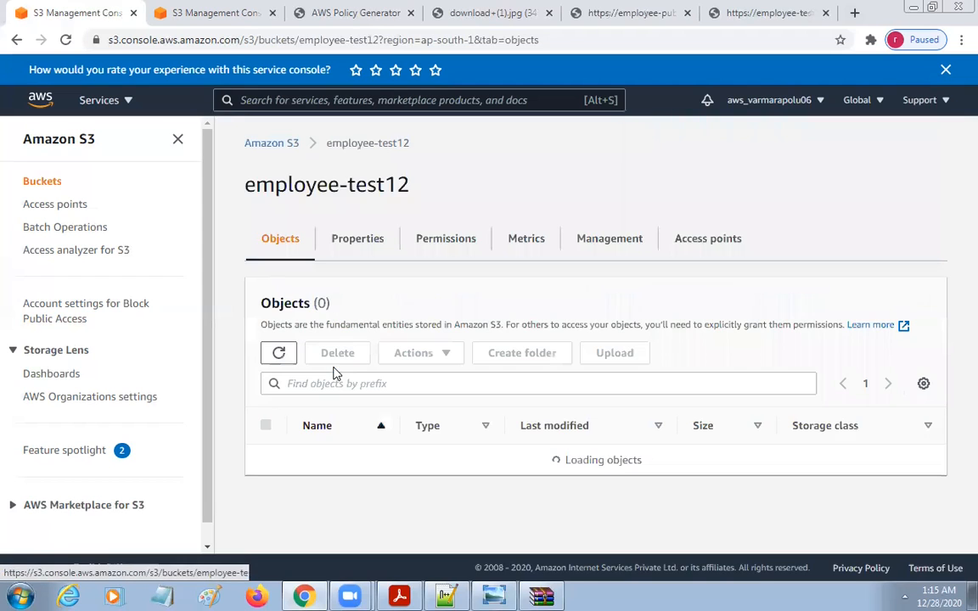
pyautogui.click(443, 244)
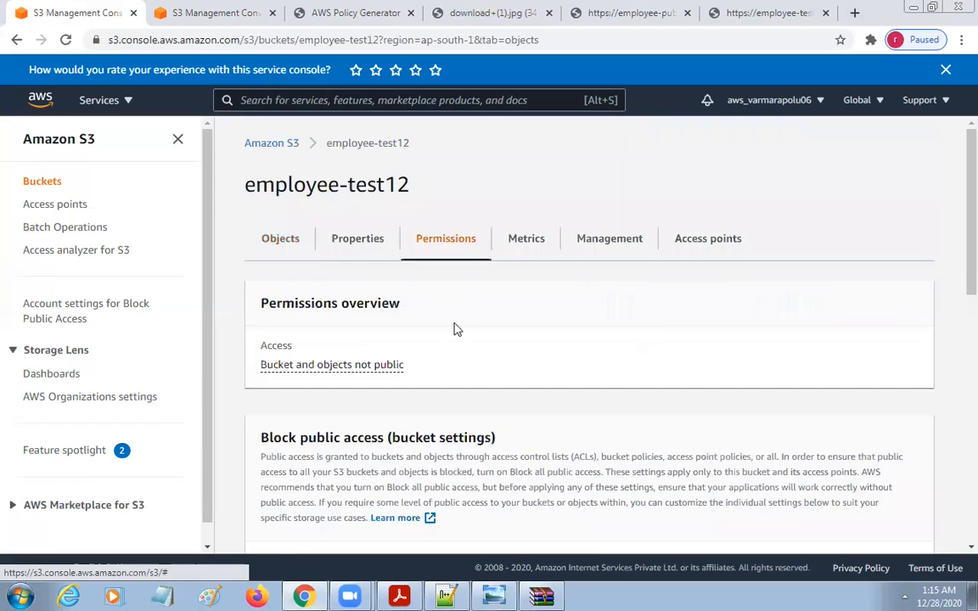
pyautogui.scroll(-4, 456, 328)
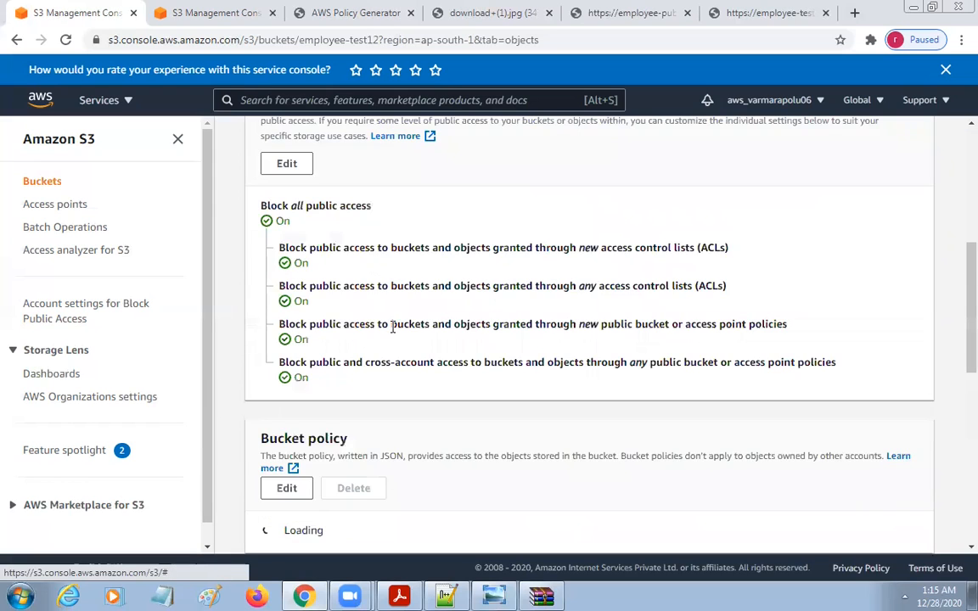
pyautogui.scroll(-2, 287, 355)
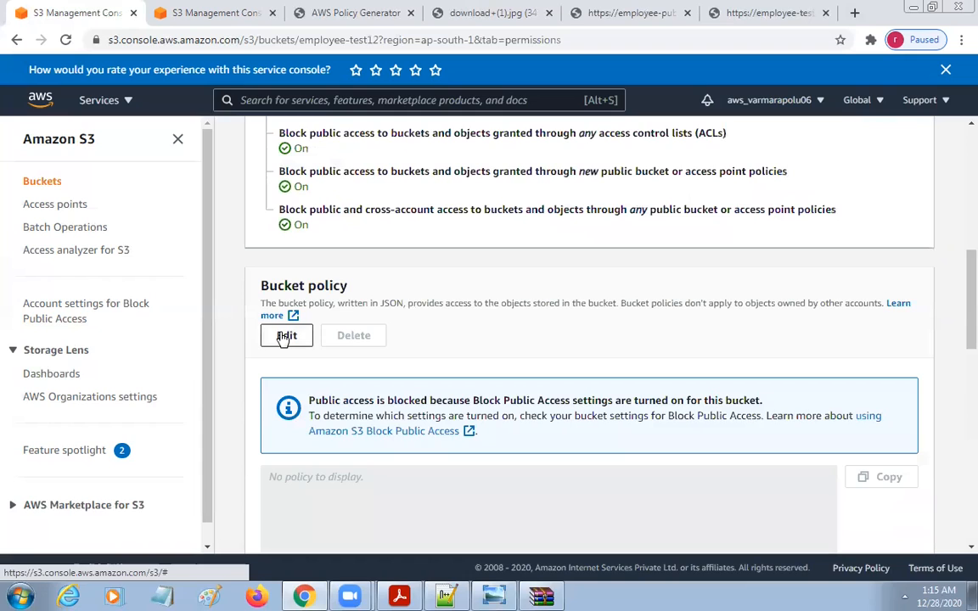
pyautogui.click(285, 336)
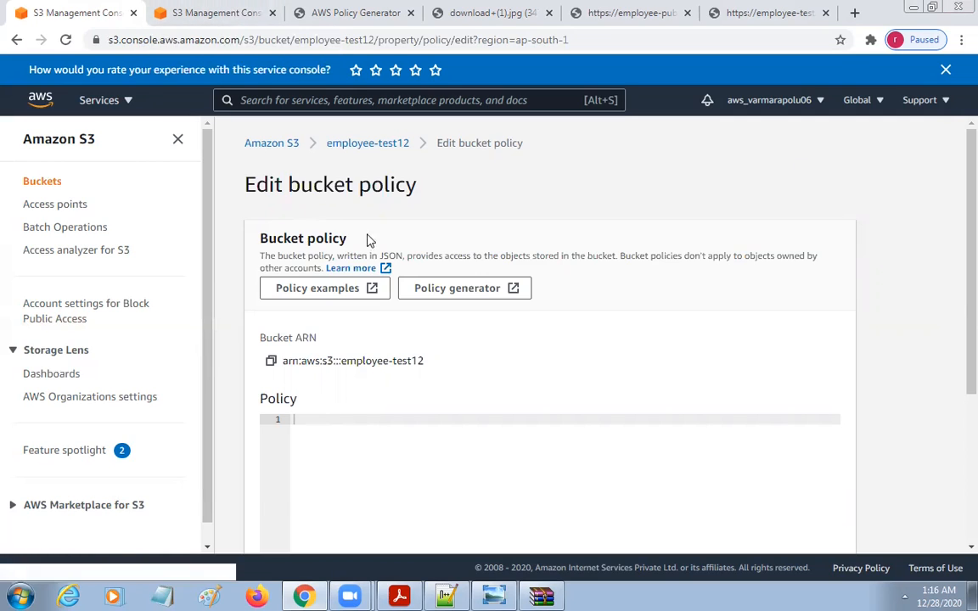
# Leave the policy editor, open employee-public-bucket and display the bucket policy in its permissions.
pyautogui.click(272, 148)
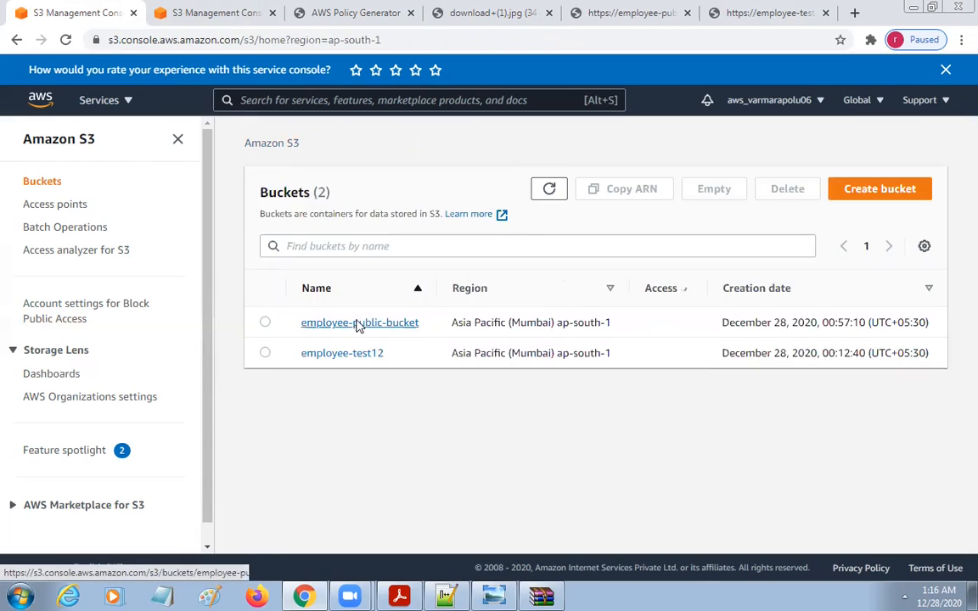
pyautogui.click(360, 323)
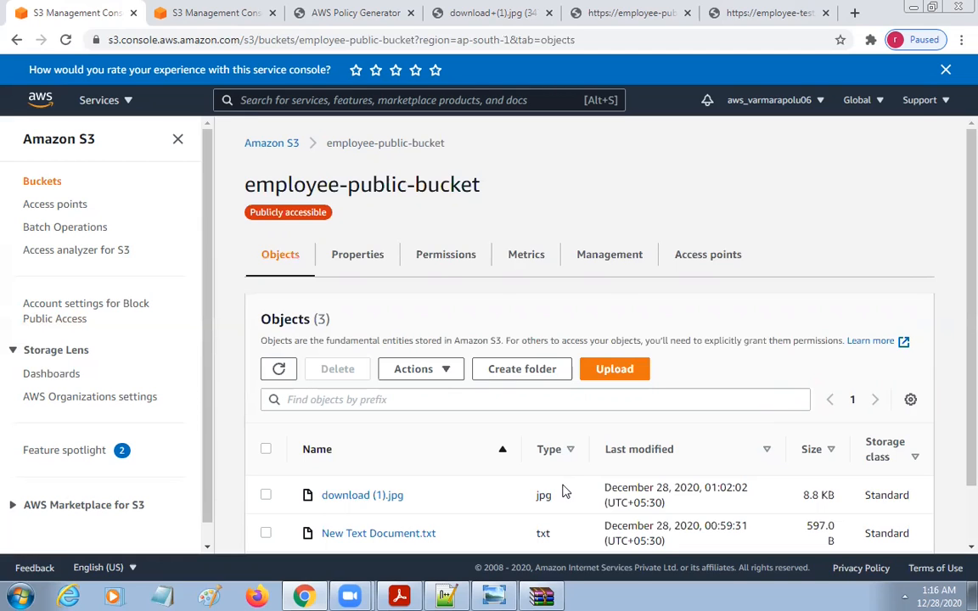
pyautogui.scroll(-1, 559, 469)
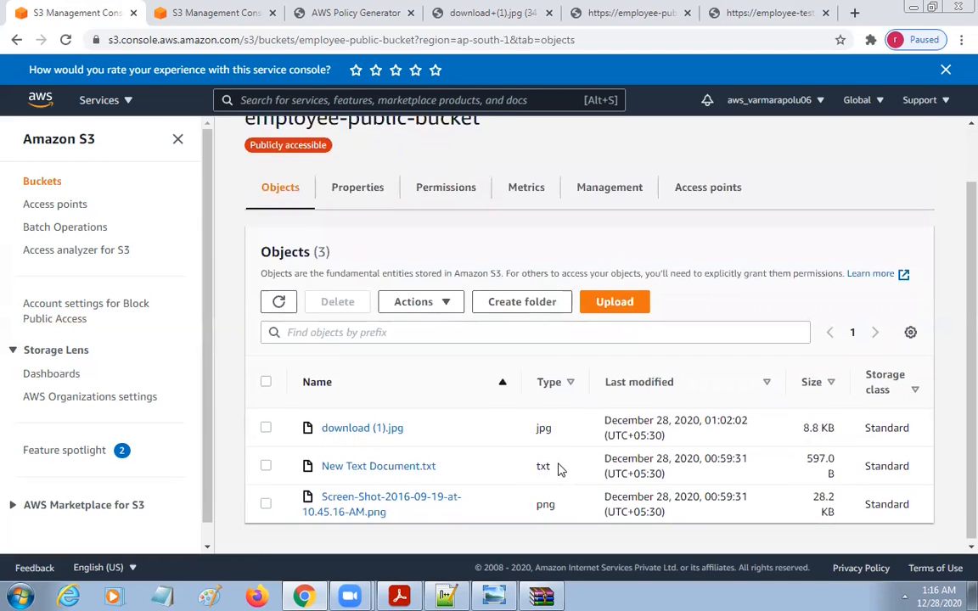
pyautogui.scroll(1, 559, 469)
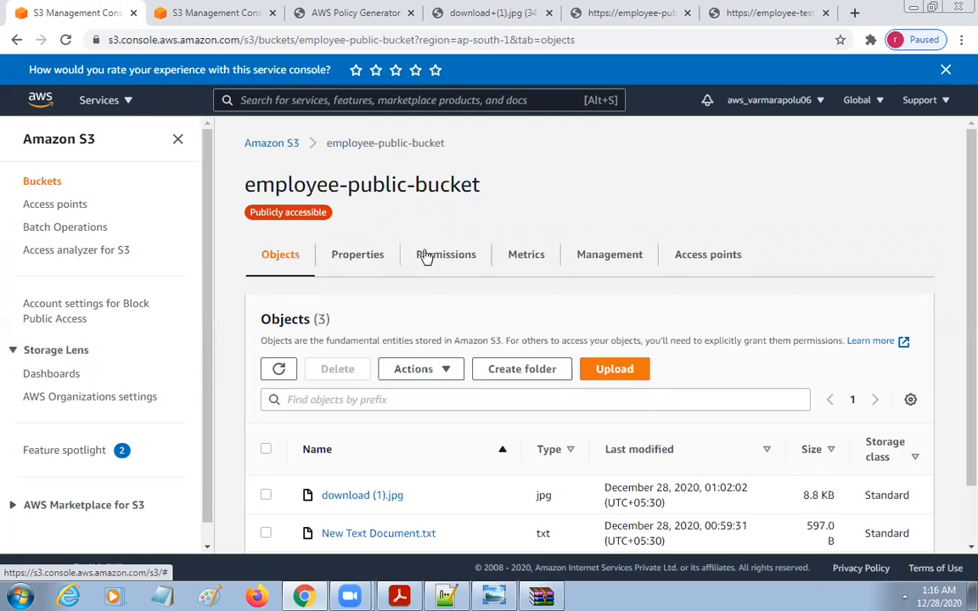
pyautogui.click(426, 256)
pyautogui.scroll(-3, 439, 400)
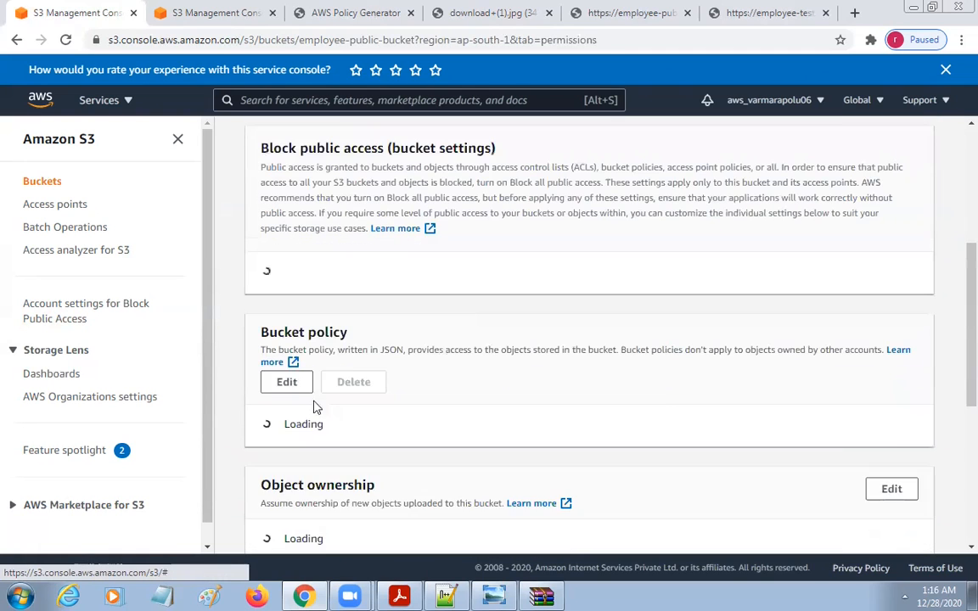
pyautogui.scroll(-4, 404, 397)
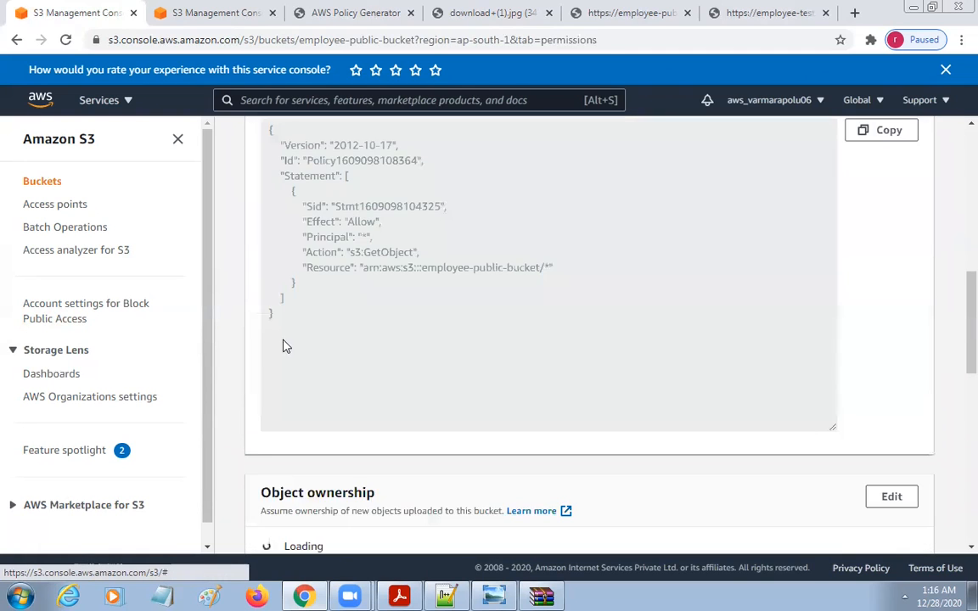
# Highlight the Effect, Principal, Action and Resource entries of employee-public-bucket's policy in turn, including the bucket ARN.
pyautogui.tripleClick(304, 222)
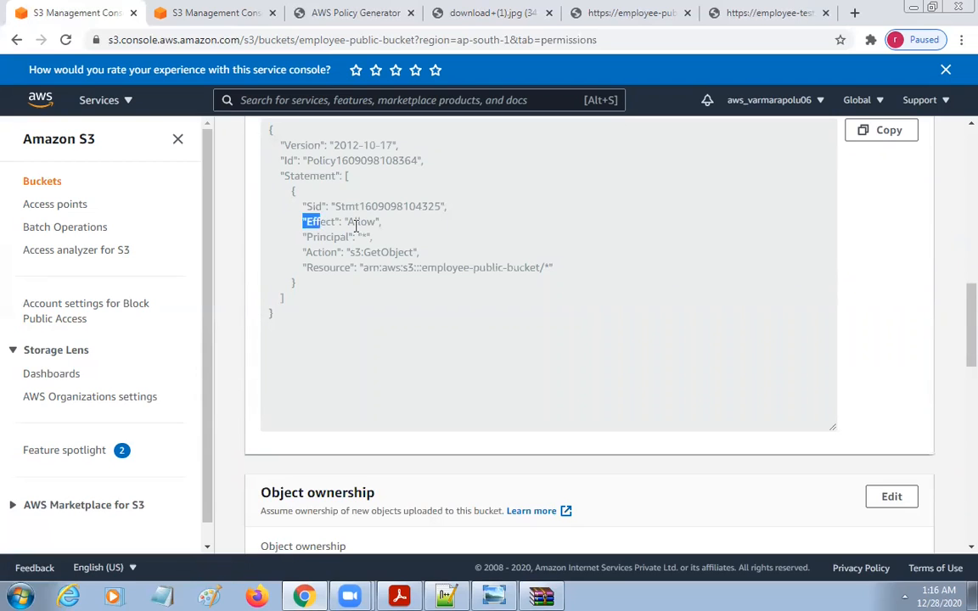
pyautogui.moveTo(300, 236); pyautogui.dragTo(394, 238)
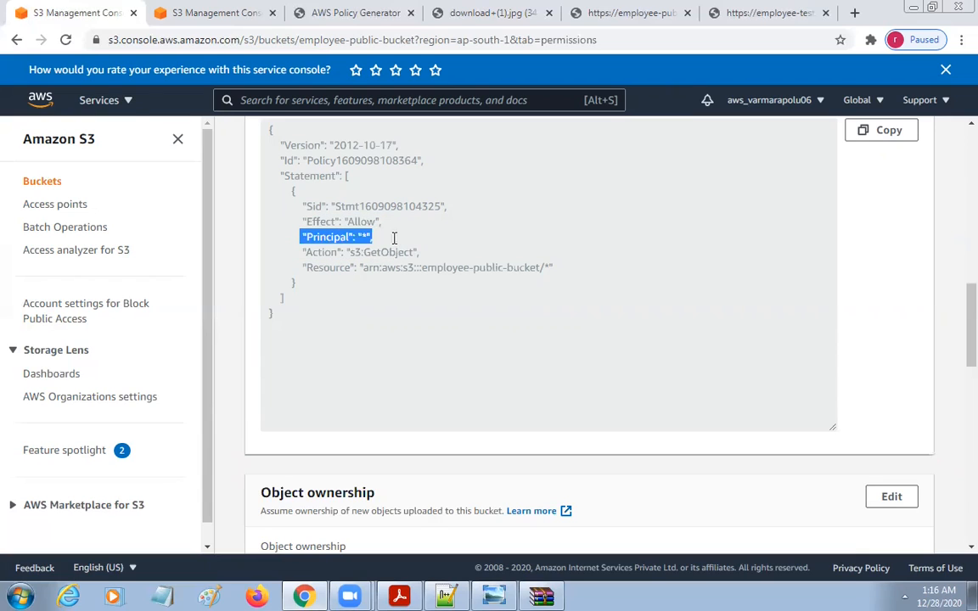
pyautogui.tripleClick(327, 252)
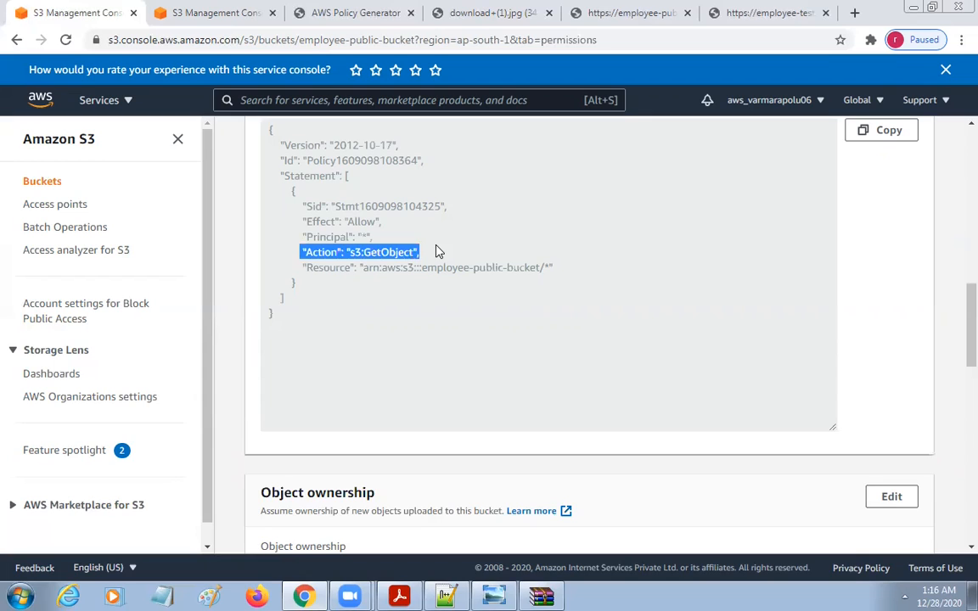
pyautogui.moveTo(304, 267); pyautogui.dragTo(575, 269)
pyautogui.click(378, 268)
pyautogui.moveTo(362, 269); pyautogui.dragTo(535, 267)
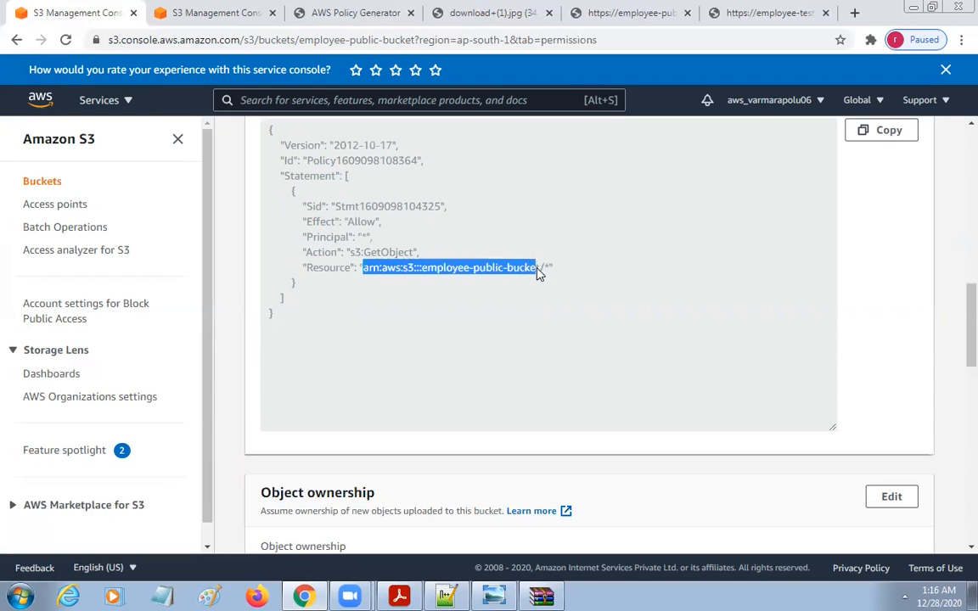
# Select the entire JSON bucket policy of employee-public-bucket and copy it.
pyautogui.scroll(3, 456, 364)
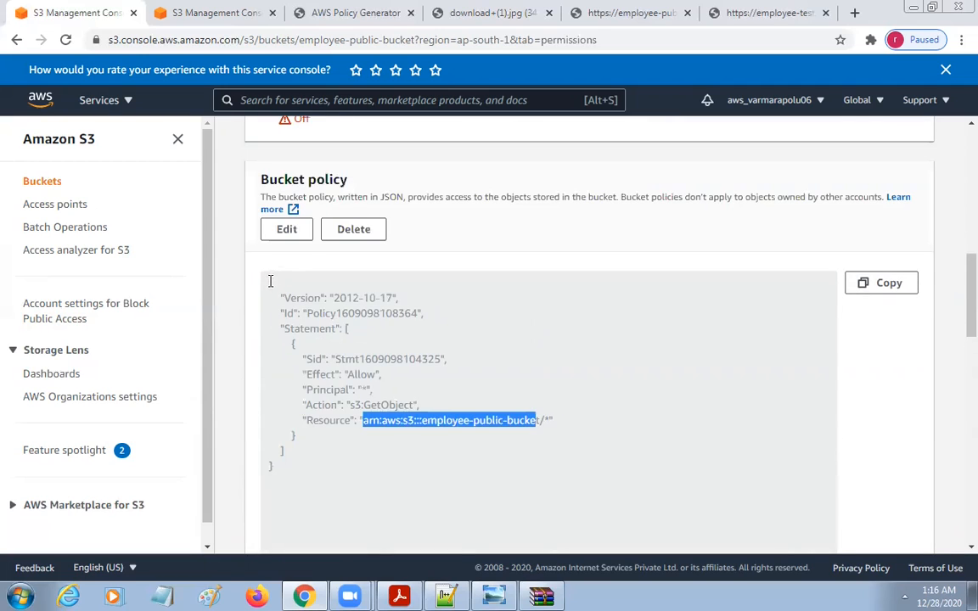
pyautogui.moveTo(270, 281); pyautogui.dragTo(327, 478)
pyautogui.hotkey('ctrl', 'c')
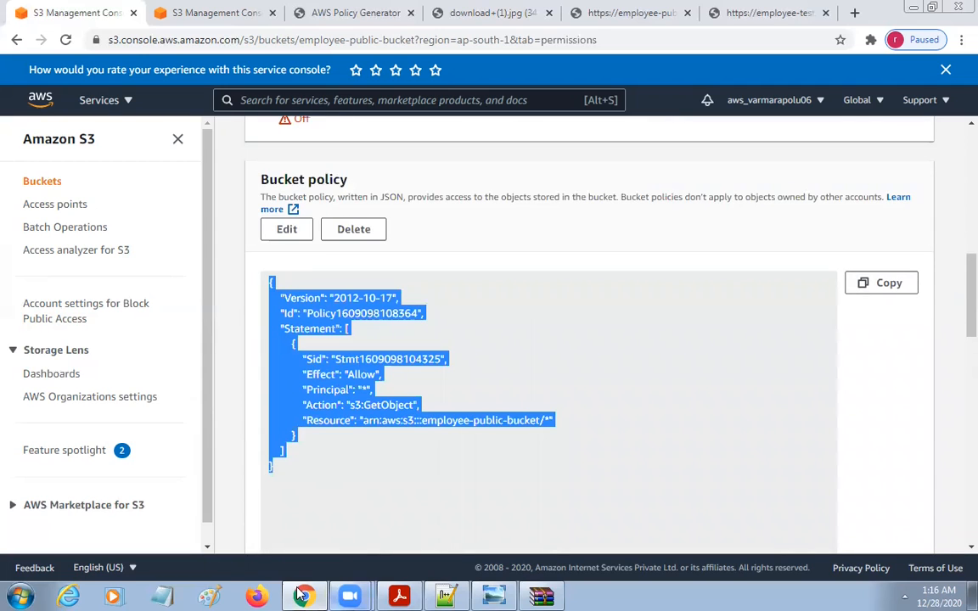
# Switch to Notepad++ and paste the copied policy below the heading "How to make your AWS S3 Bucket and Objects Public", separated by blank lines.
pyautogui.click(445, 596)
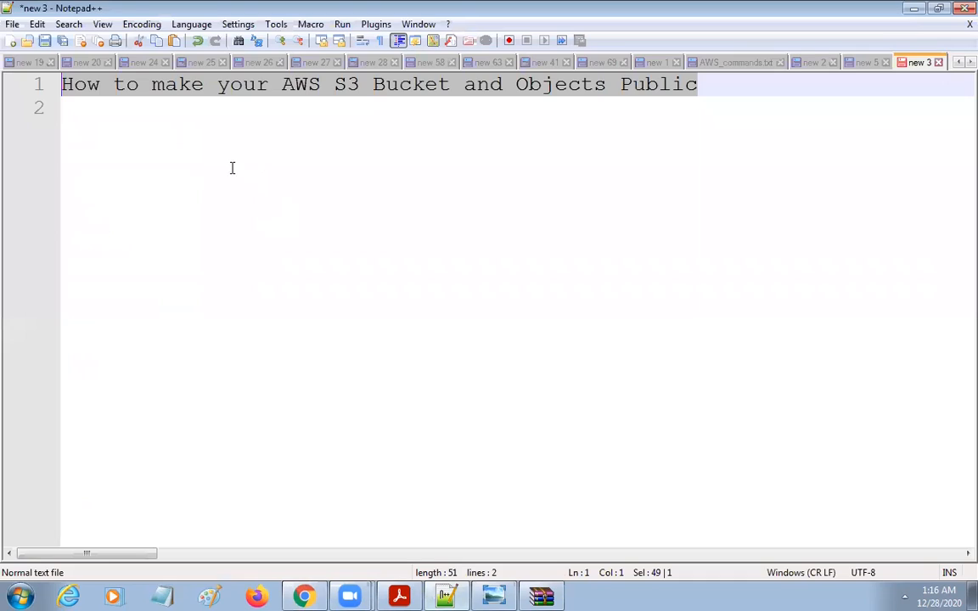
pyautogui.press('Return')
pyautogui.press('Return')
pyautogui.press('Return')
pyautogui.hotkey('ctrl', 'v')
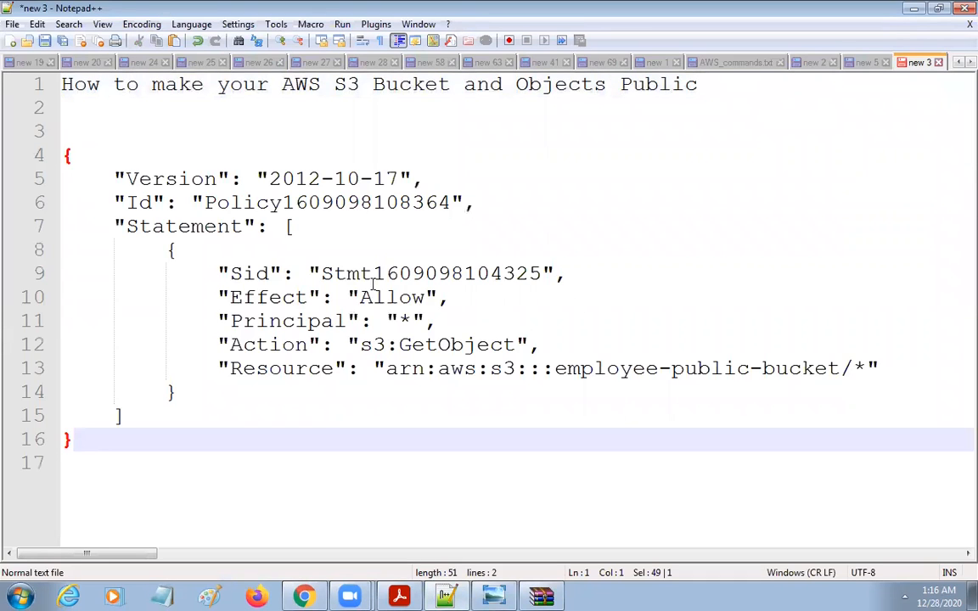
# Highlight the pasted policy's Effect, Principal, Action and Resource lines, including the employee-public-bucket ARN within the Resource entry.
pyautogui.moveTo(218, 297); pyautogui.dragTo(465, 320)
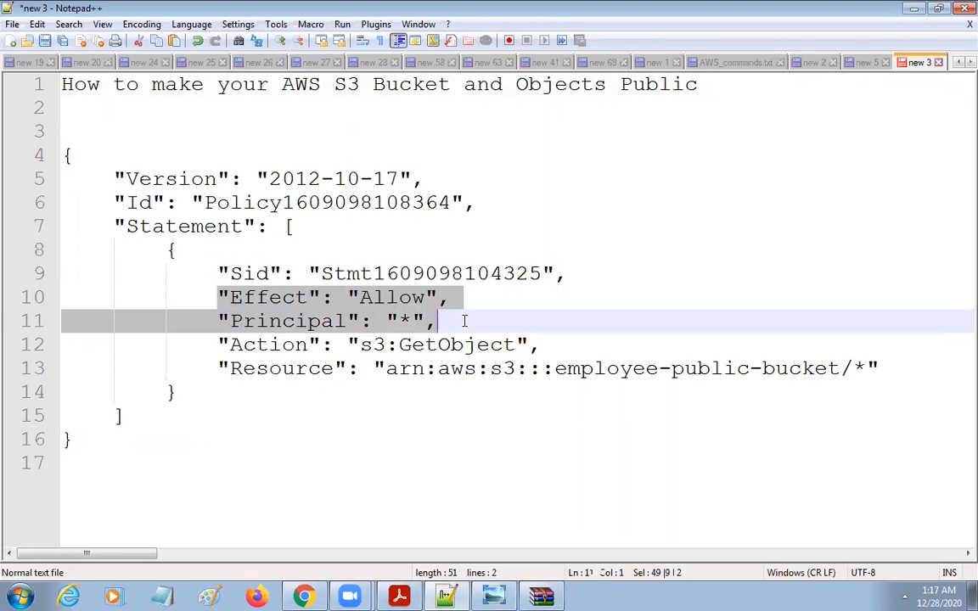
pyautogui.moveTo(465, 323); pyautogui.dragTo(548, 339)
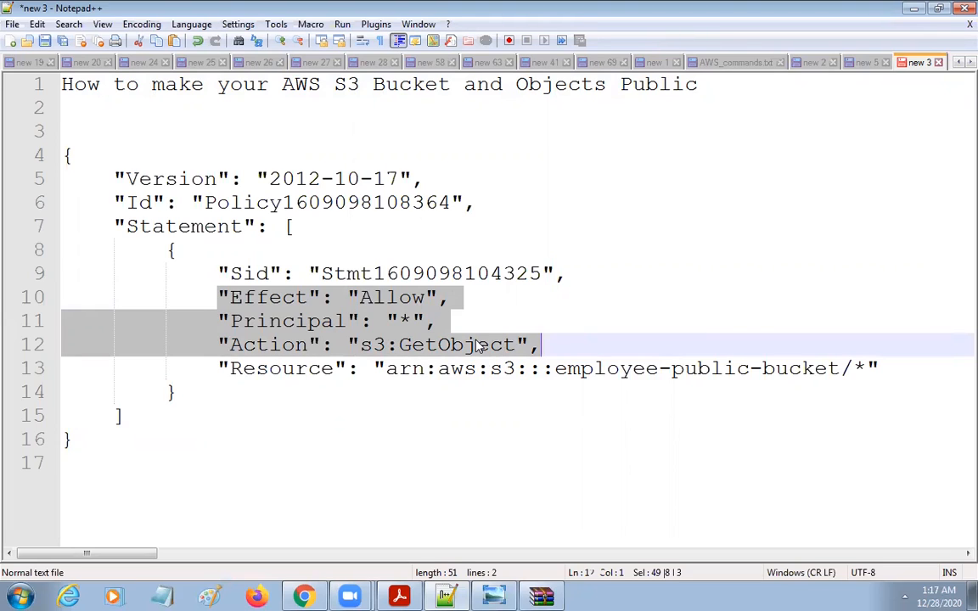
pyautogui.moveTo(212, 367); pyautogui.dragTo(651, 377)
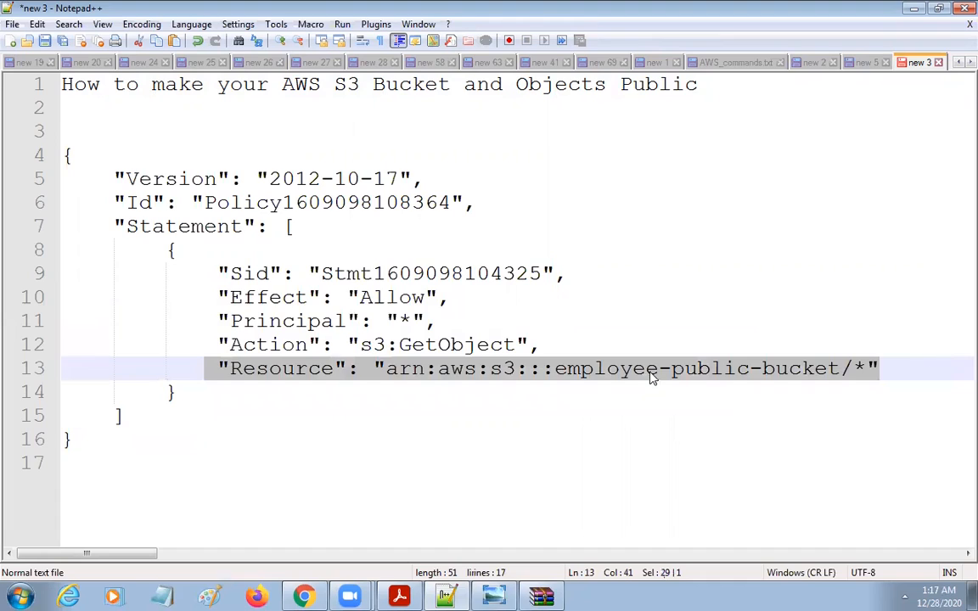
pyautogui.click(546, 372)
pyautogui.moveTo(376, 372); pyautogui.dragTo(838, 360)
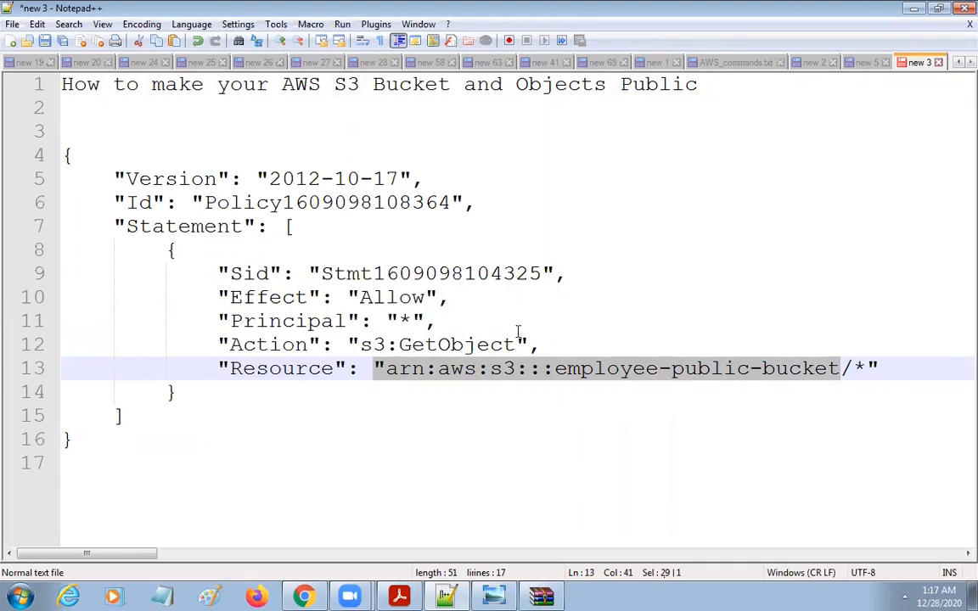
# Switch to the S3 console in Chrome, reopen employee-public-bucket from the bucket list and copy its ARN from the properties.
pyautogui.hotkey('alt', 'Tab')
pyautogui.scroll(10, 518, 331)
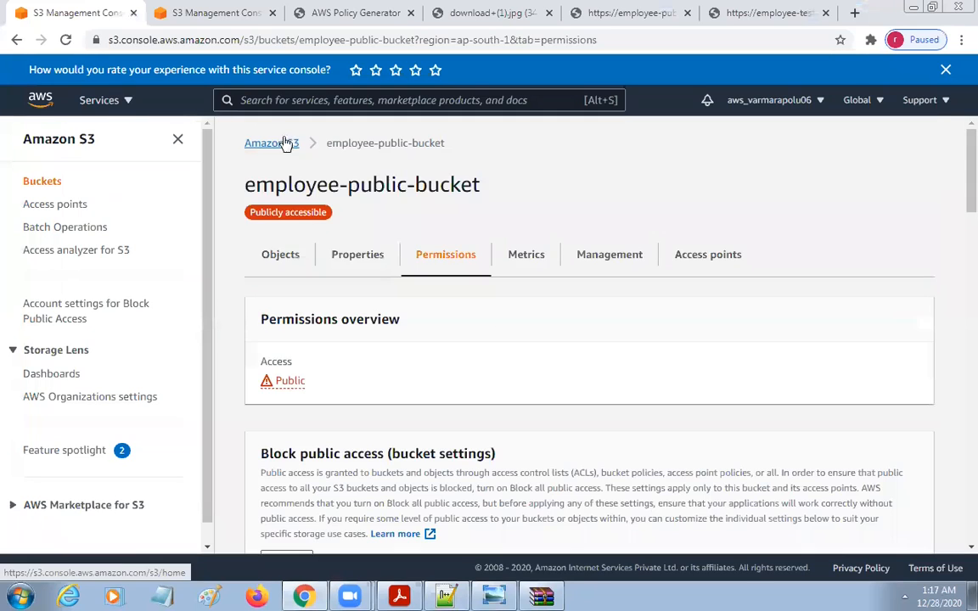
pyautogui.click(275, 146)
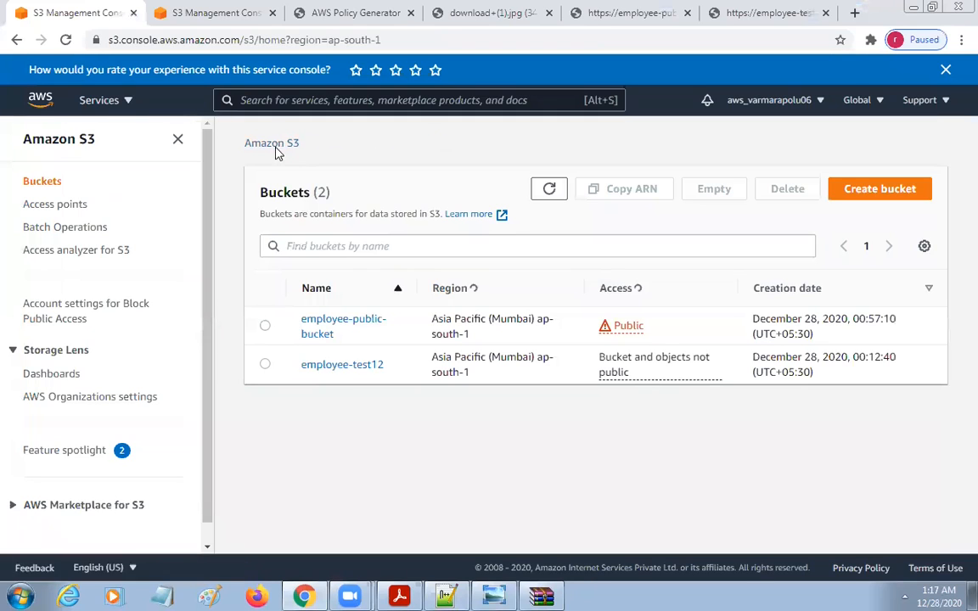
pyautogui.click(348, 320)
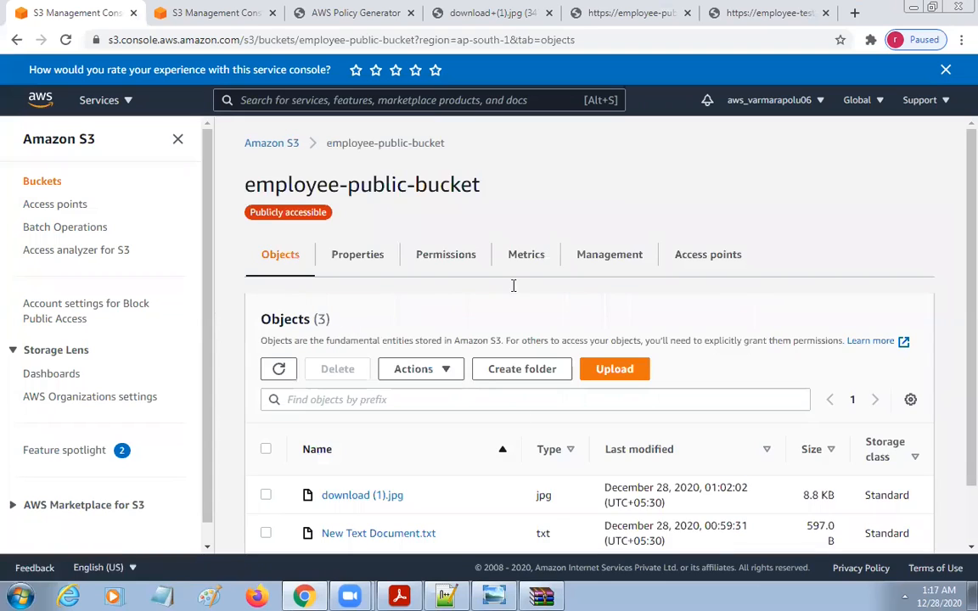
pyautogui.click(444, 258)
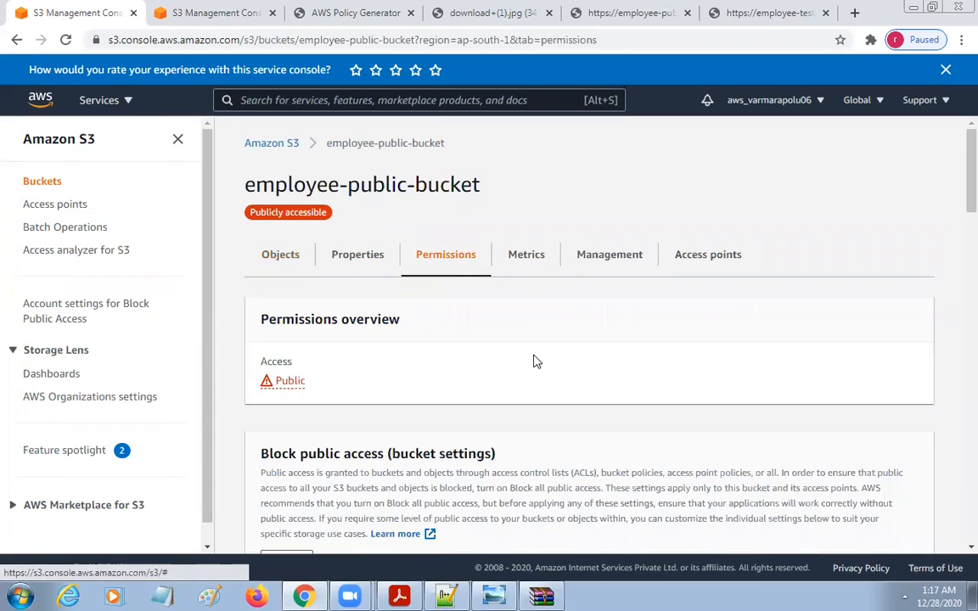
pyautogui.scroll(-4, 536, 361)
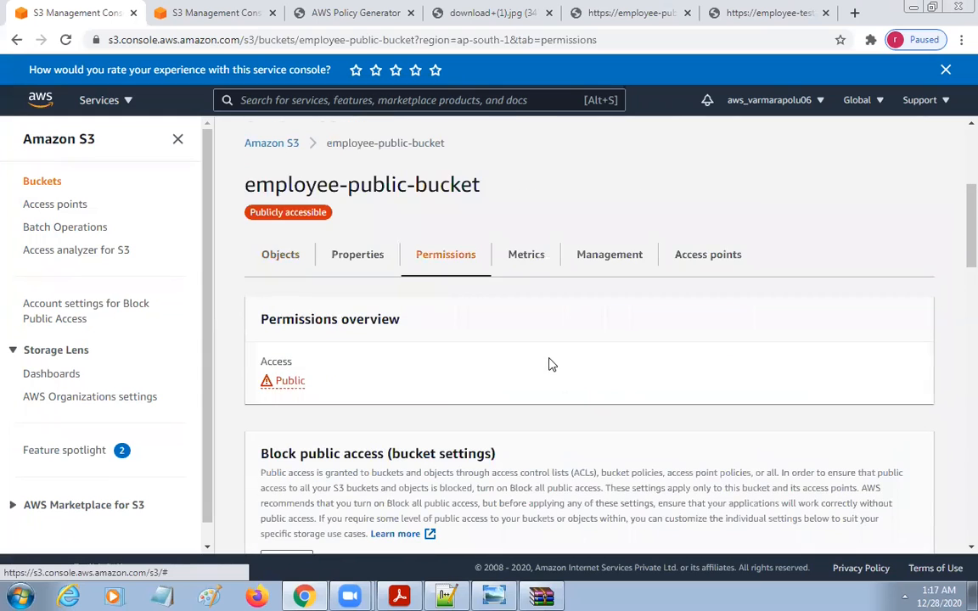
pyautogui.click(366, 257)
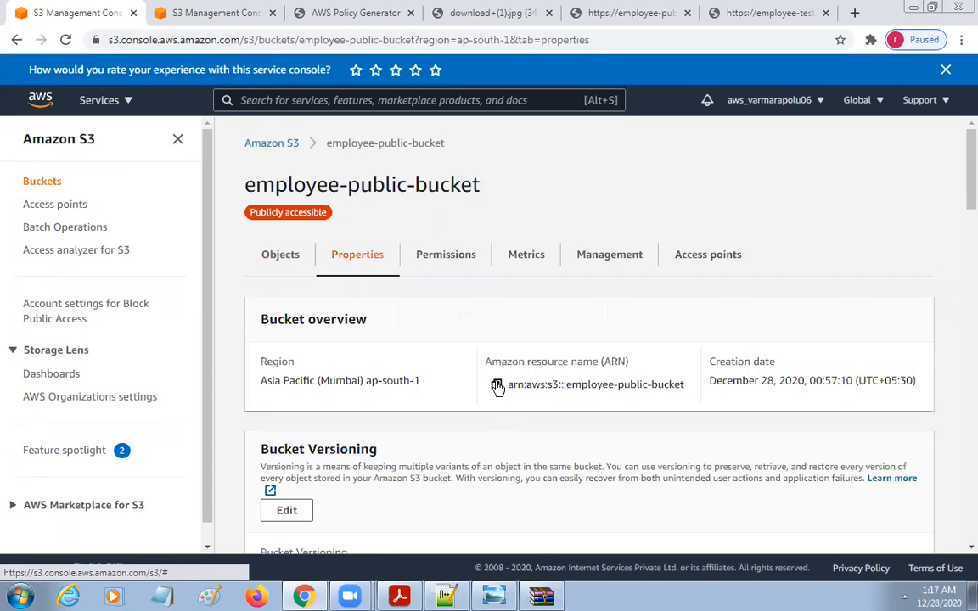
pyautogui.click(496, 386)
# Switch to Notepad++ and paste the bucket ARN on line 19 below the policy, separated by blank lines.
pyautogui.hotkey('alt', 'Tab')
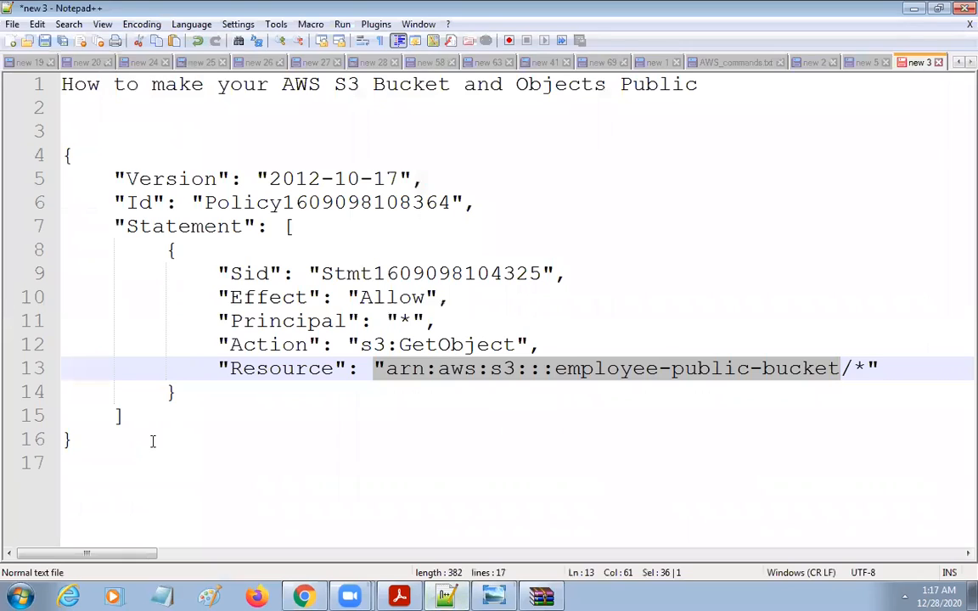
pyautogui.click(96, 488)
pyautogui.press('Return')
pyautogui.press('Return')
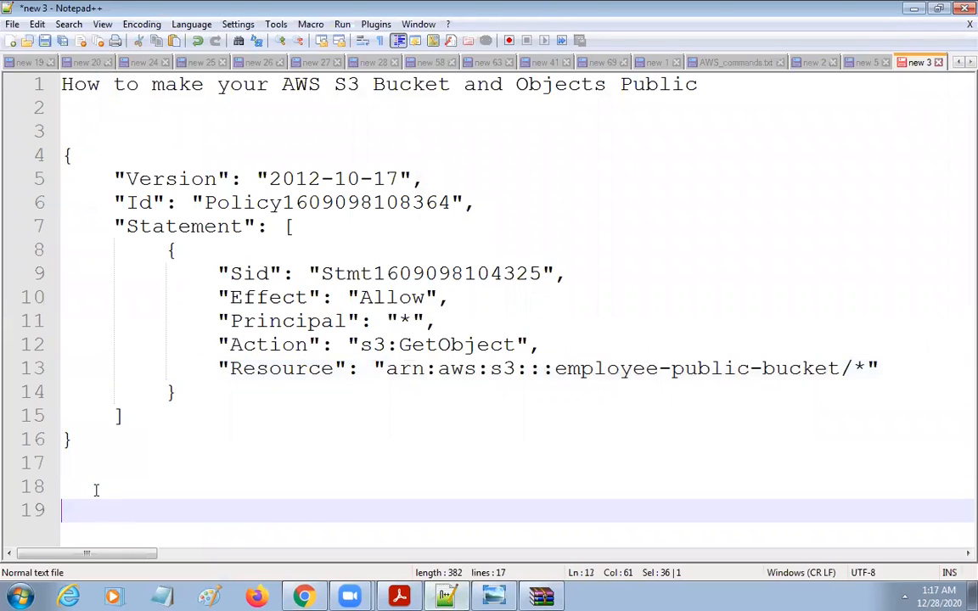
pyautogui.hotkey('ctrl', 'v')
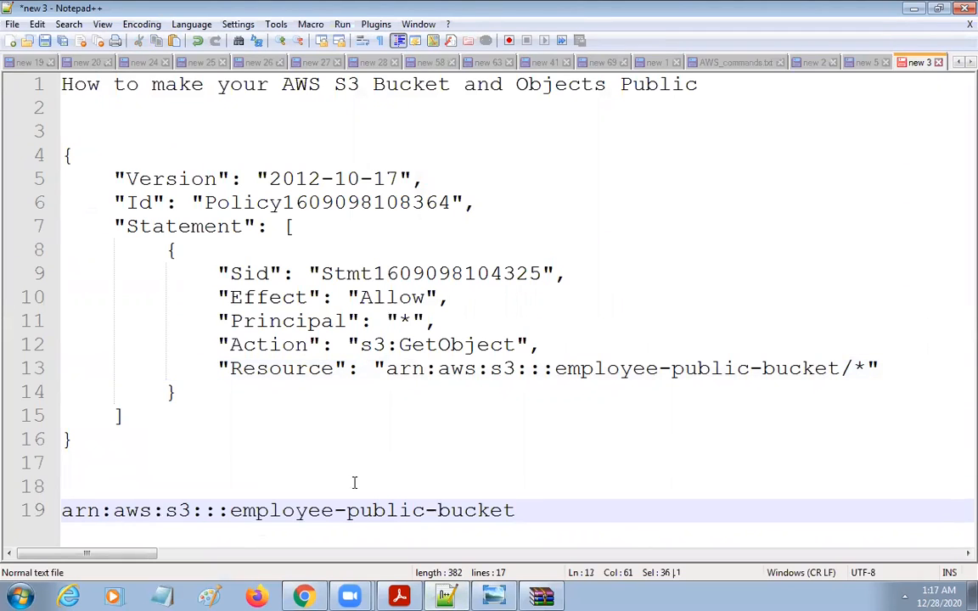
# Compare the pasted bucket ARN with the ARN in the policy's Resource entry by highlighting each.
pyautogui.moveTo(526, 519); pyautogui.dragTo(62, 509)
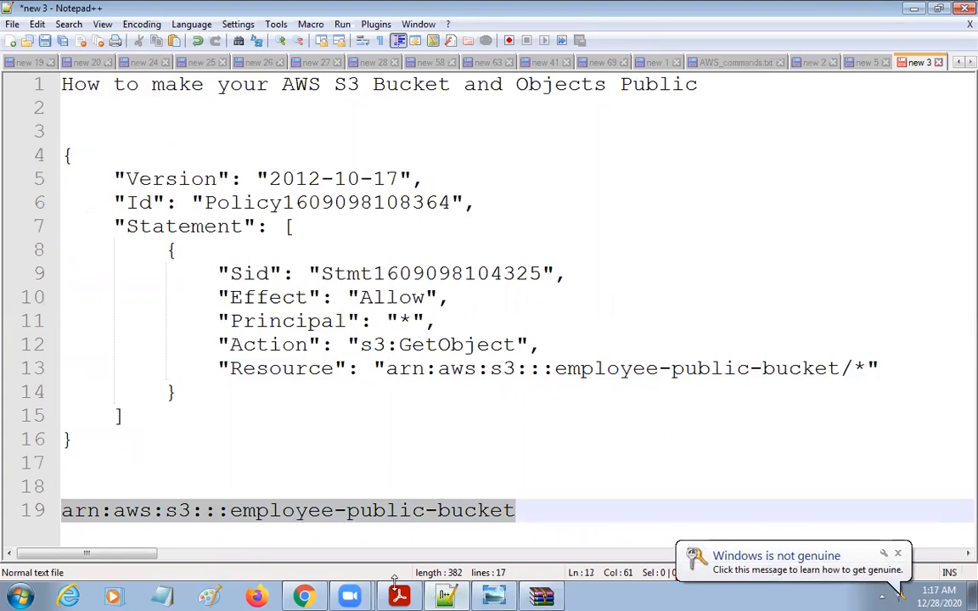
pyautogui.click(863, 368)
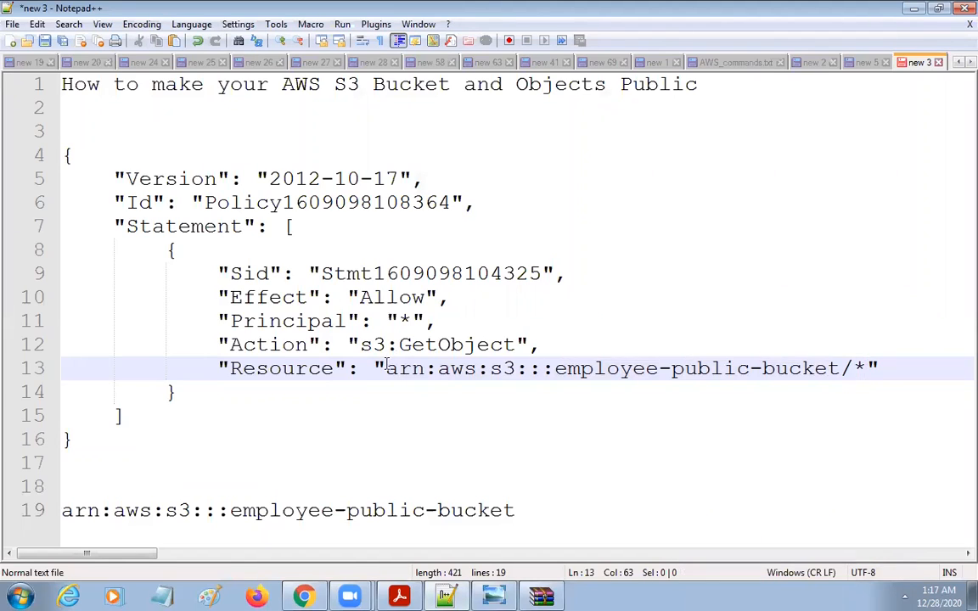
pyautogui.moveTo(385, 368); pyautogui.dragTo(836, 366)
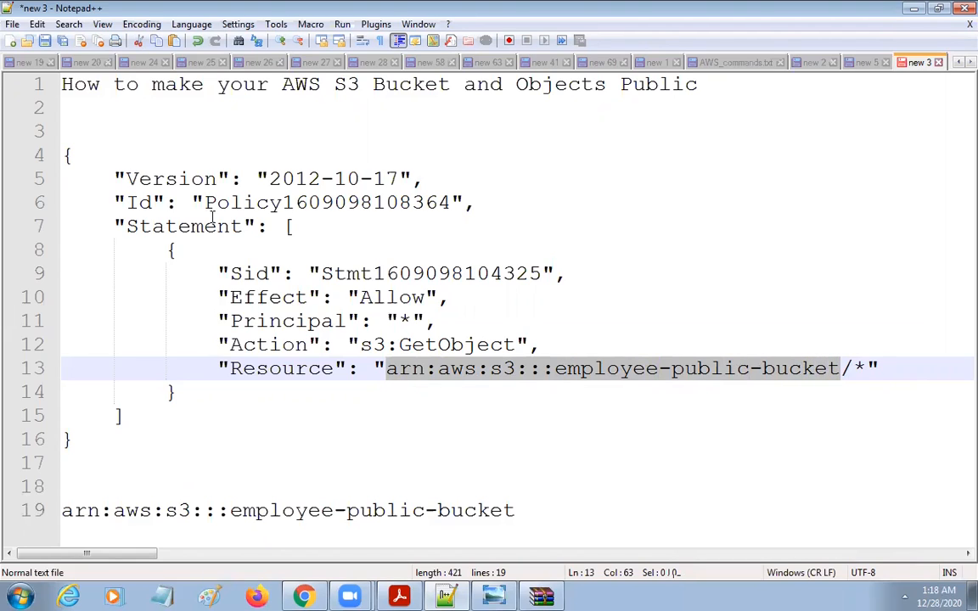
# Review the policy from its opening brace, highlighting the Version, Id, Sid, Effect and Principal entries.
pyautogui.click(75, 155)
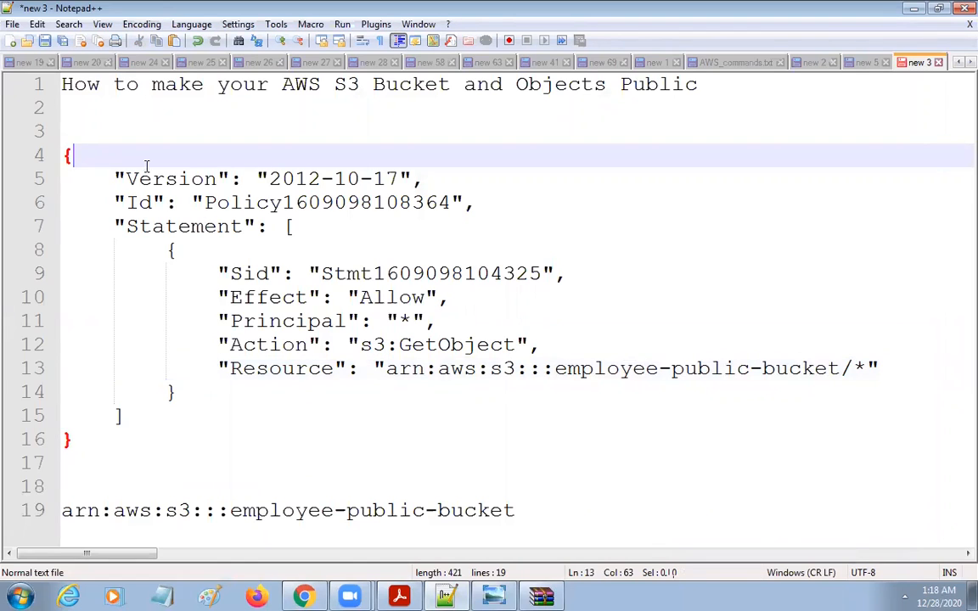
pyautogui.moveTo(146, 164); pyautogui.dragTo(421, 177)
pyautogui.moveTo(102, 202); pyautogui.dragTo(412, 202)
pyautogui.moveTo(217, 272); pyautogui.dragTo(573, 275)
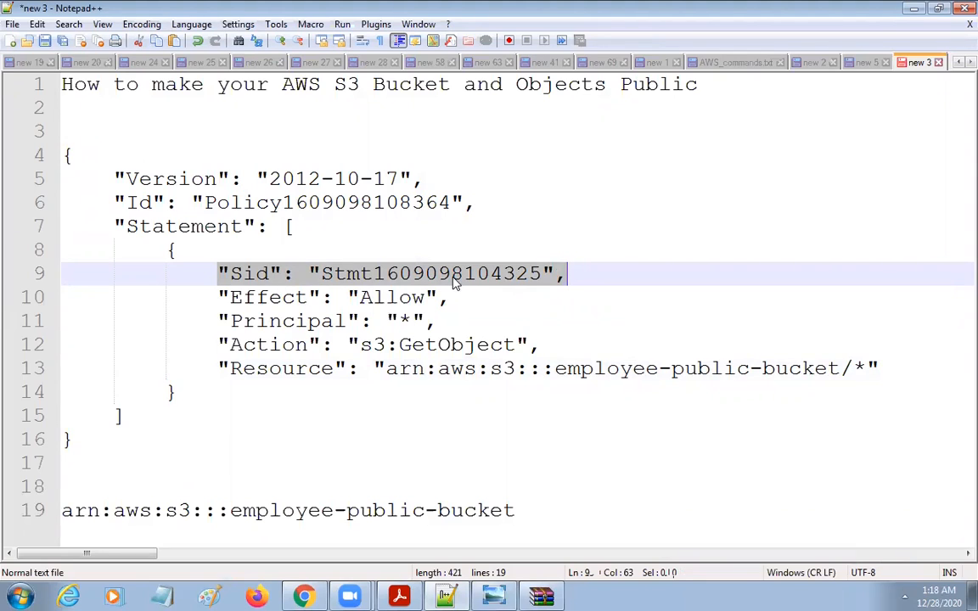
pyautogui.moveTo(217, 291); pyautogui.dragTo(457, 303)
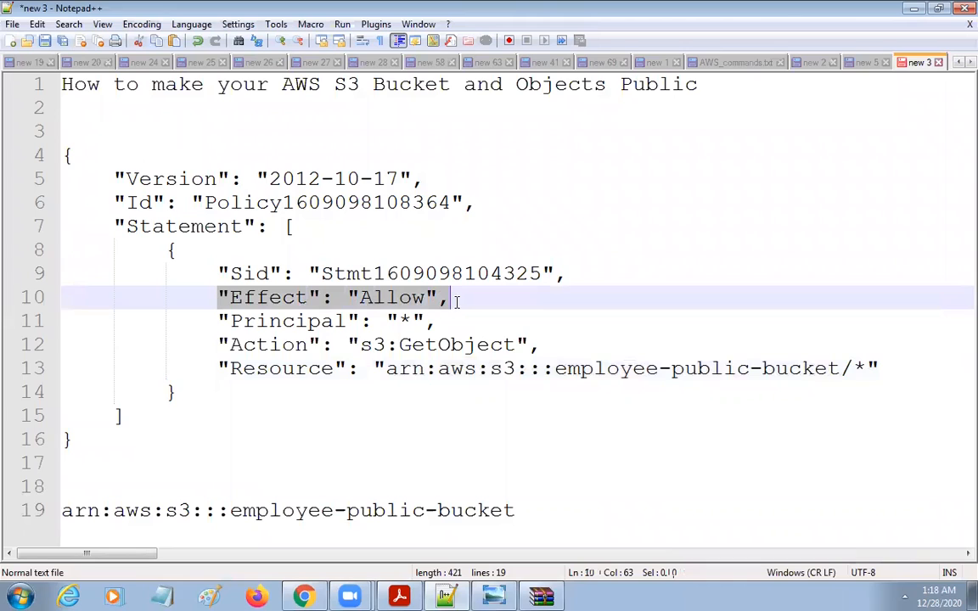
pyautogui.moveTo(191, 323); pyautogui.dragTo(458, 319)
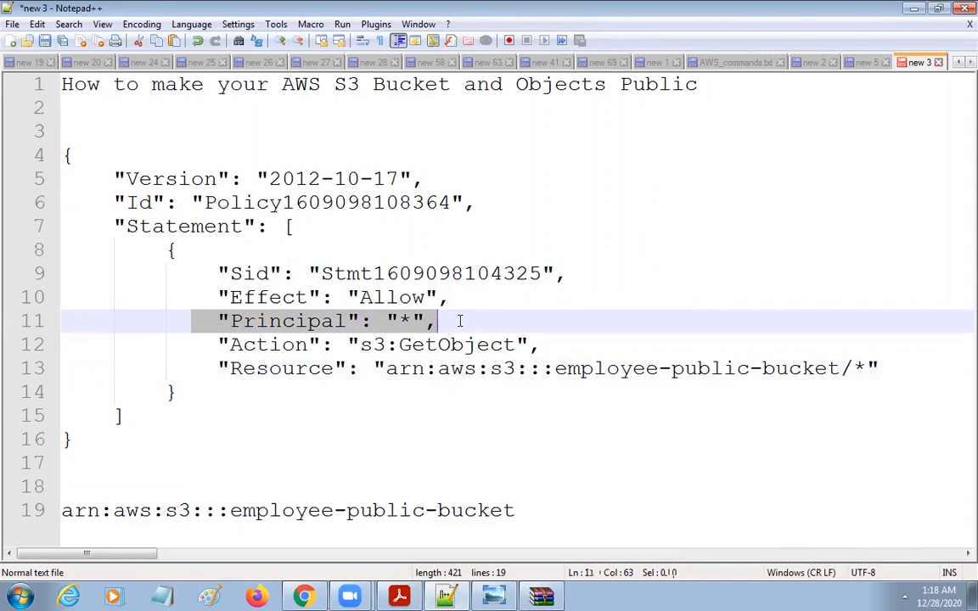
pyautogui.moveTo(193, 293); pyautogui.dragTo(462, 320)
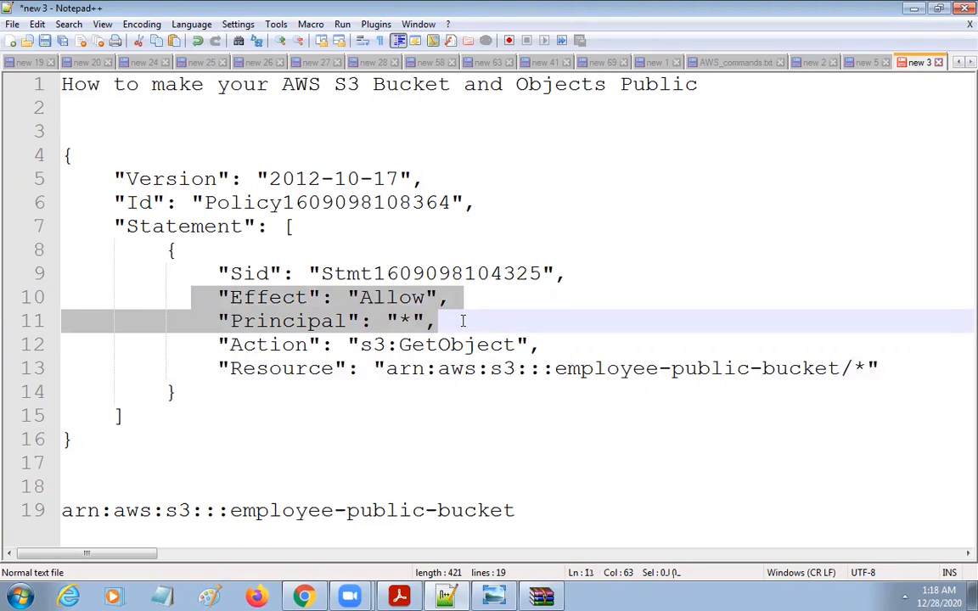
# Highlight the policy's s3:GetObject Action line and its Resource line, including the bucket ARN within the Resource value.
pyautogui.moveTo(212, 344); pyautogui.dragTo(546, 344)
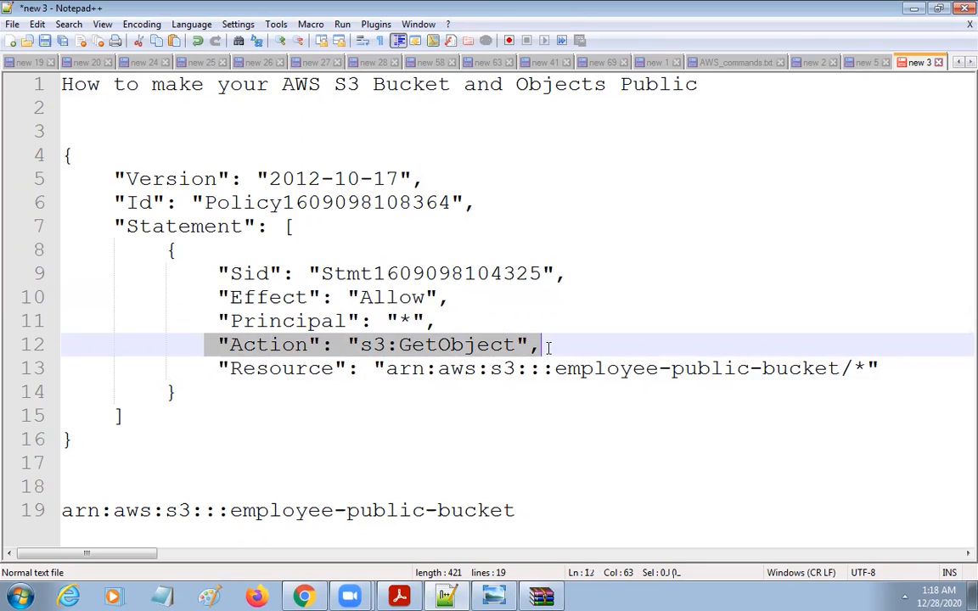
pyautogui.moveTo(203, 368); pyautogui.dragTo(885, 371)
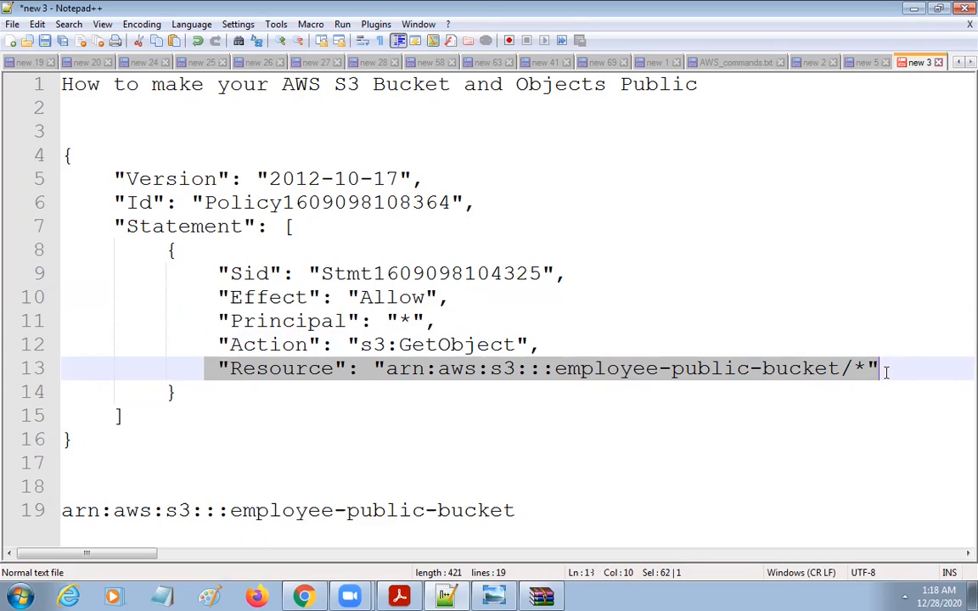
pyautogui.click(204, 370)
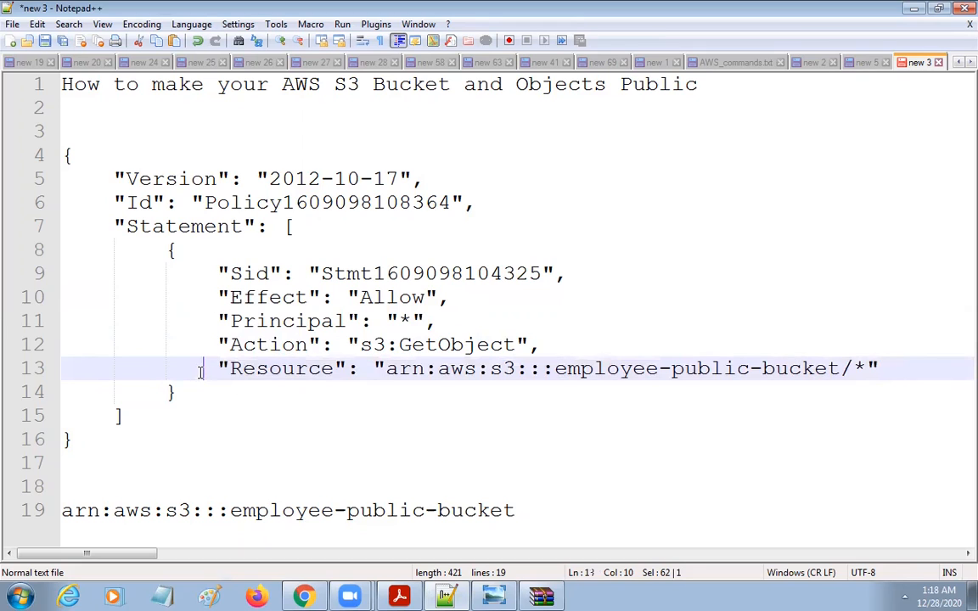
pyautogui.moveTo(208, 365); pyautogui.dragTo(921, 364)
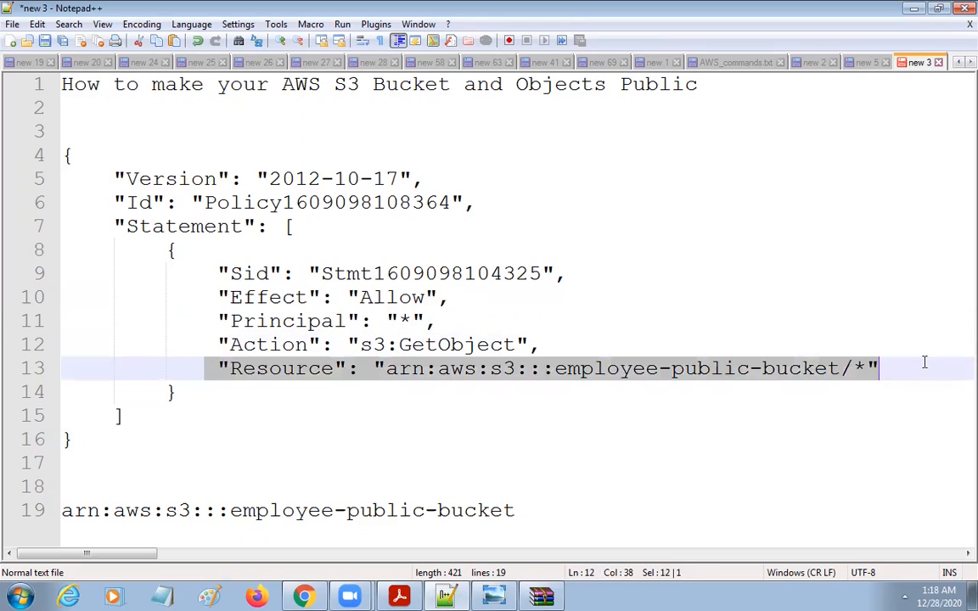
pyautogui.moveTo(386, 369); pyautogui.dragTo(831, 370)
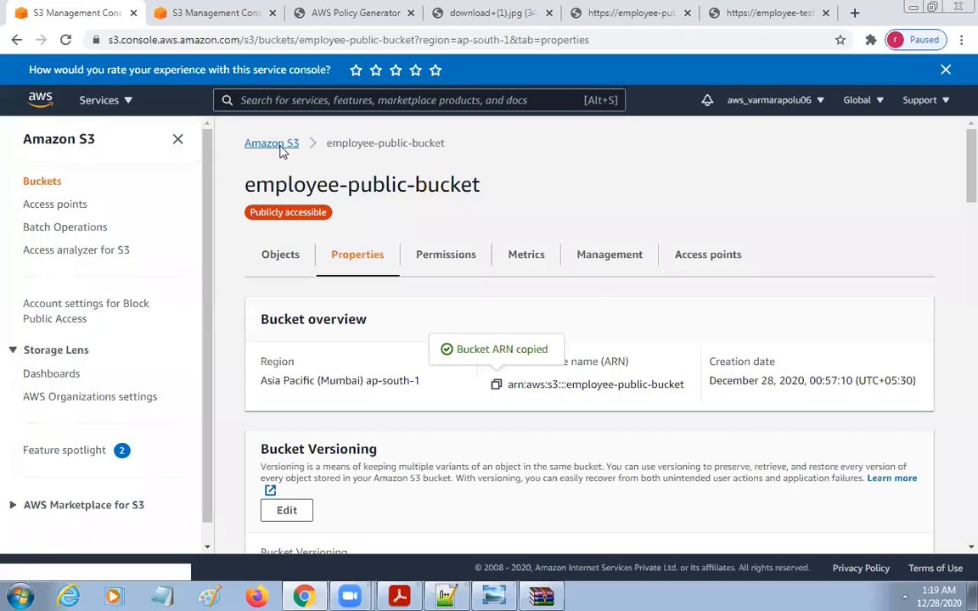
# Reopen employee-public-bucket's properties in the S3 console, copy the ARN again, check the Resource entry in Notepad++ and return to Chrome.
pyautogui.click(278, 146)
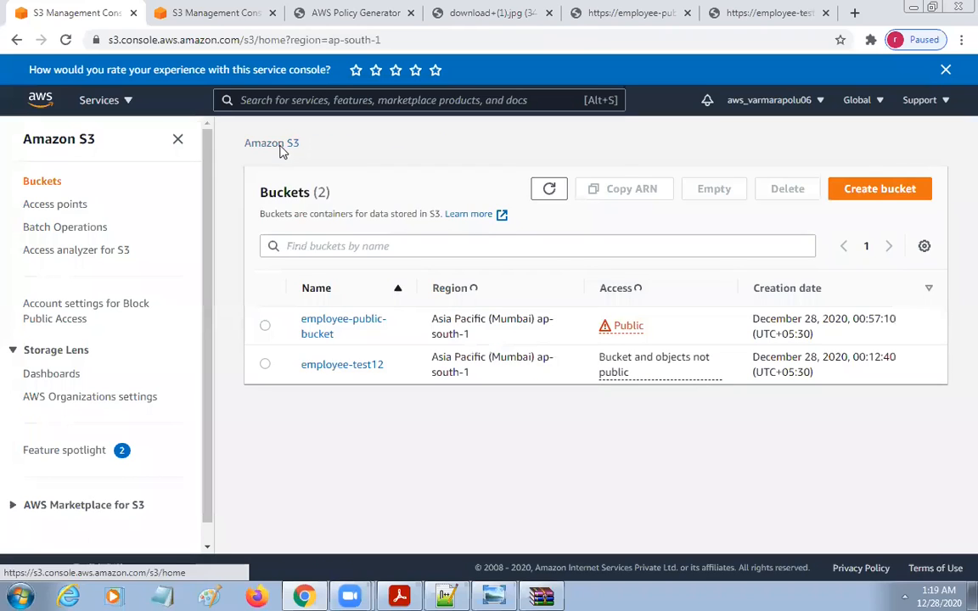
pyautogui.click(347, 329)
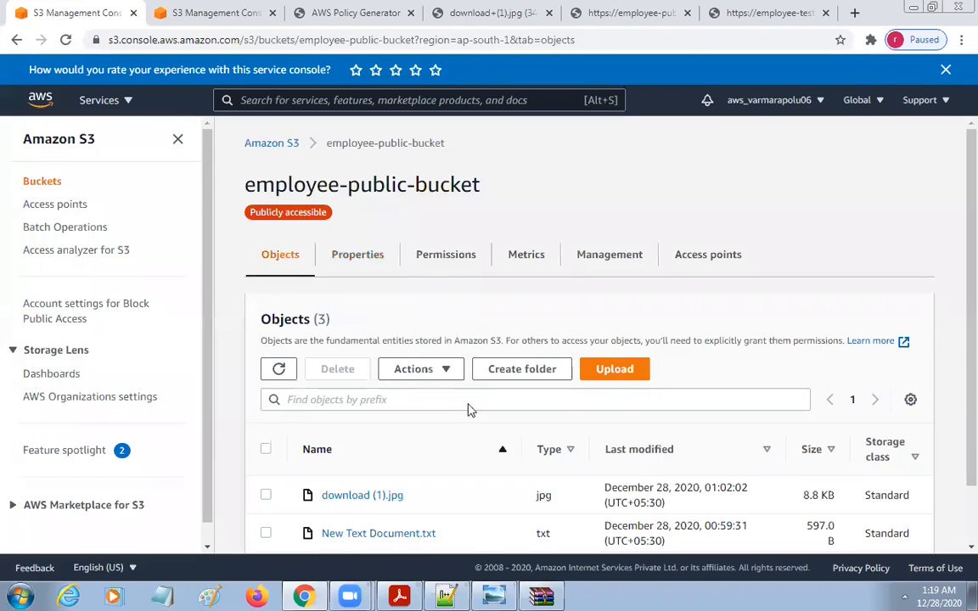
pyautogui.click(360, 256)
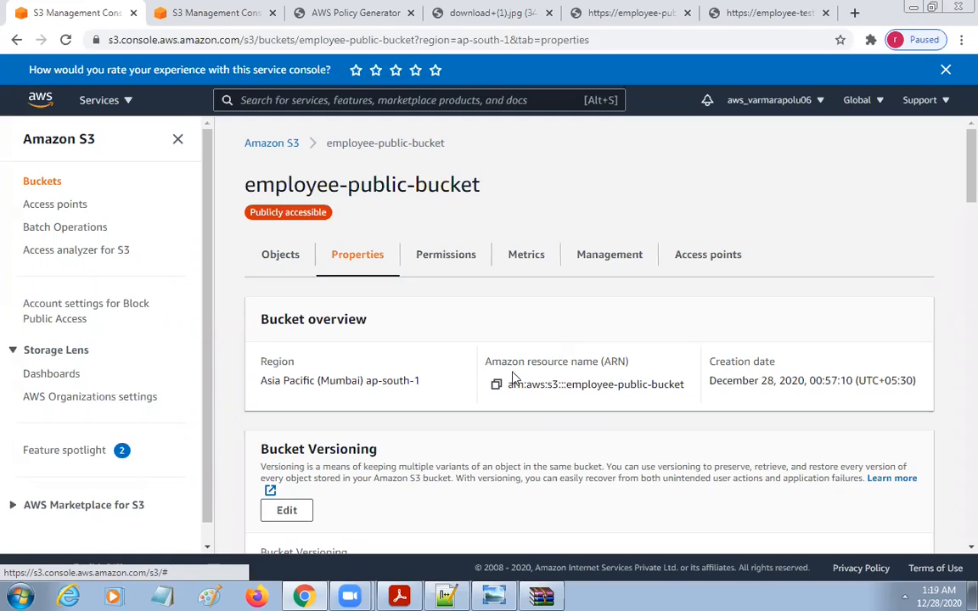
pyautogui.moveTo(484, 361); pyautogui.dragTo(601, 363)
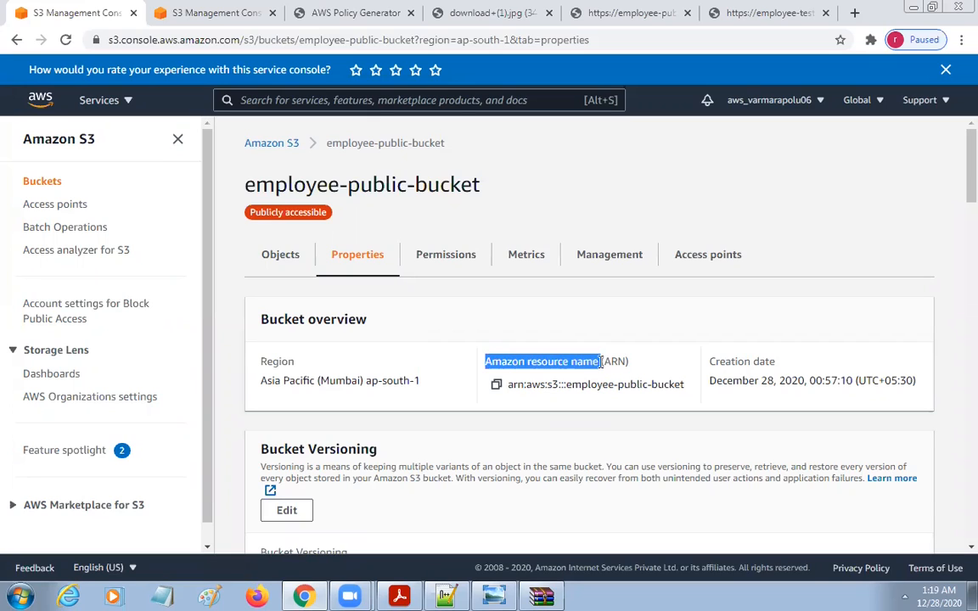
pyautogui.click(496, 385)
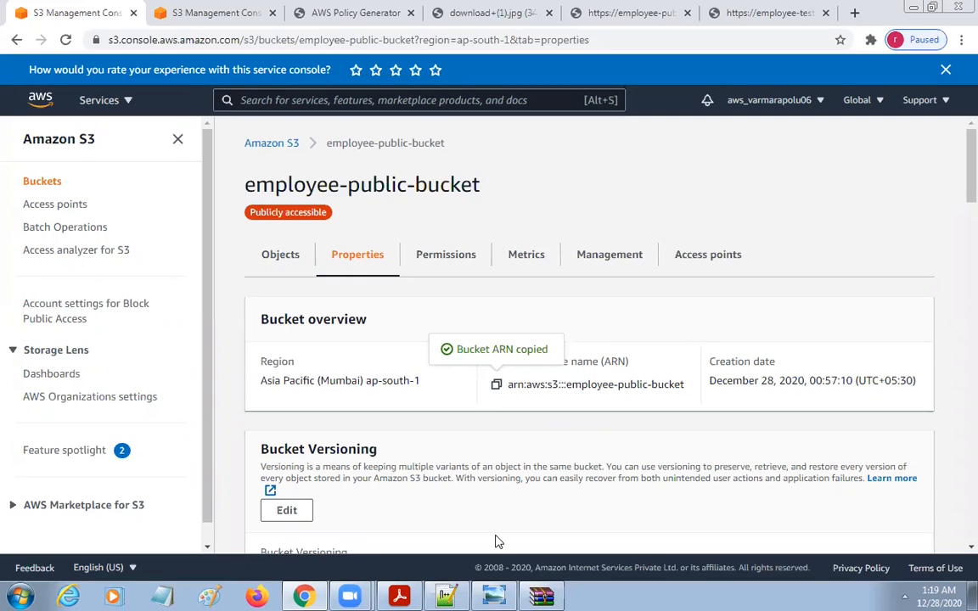
pyautogui.click(447, 596)
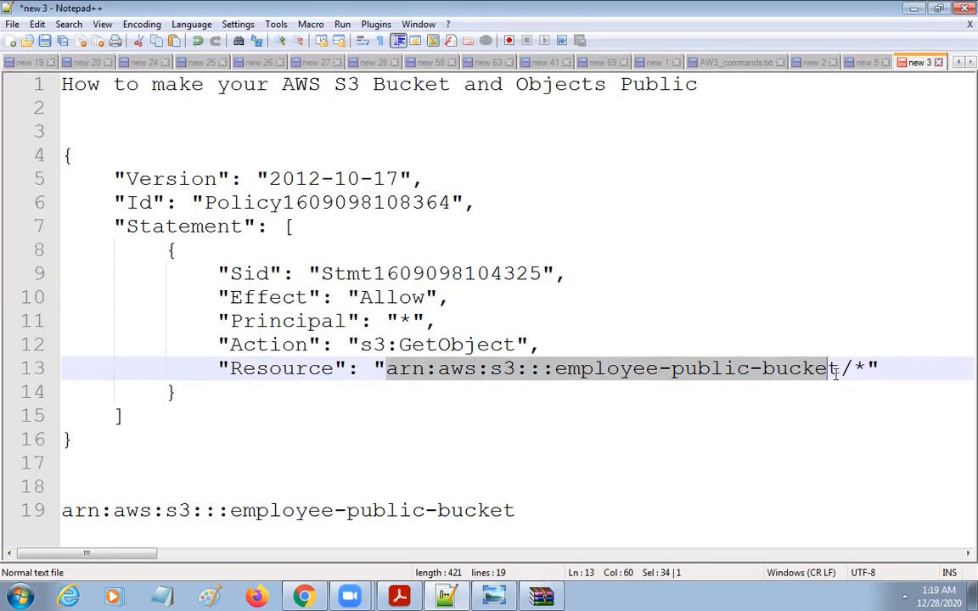
pyautogui.click(303, 595)
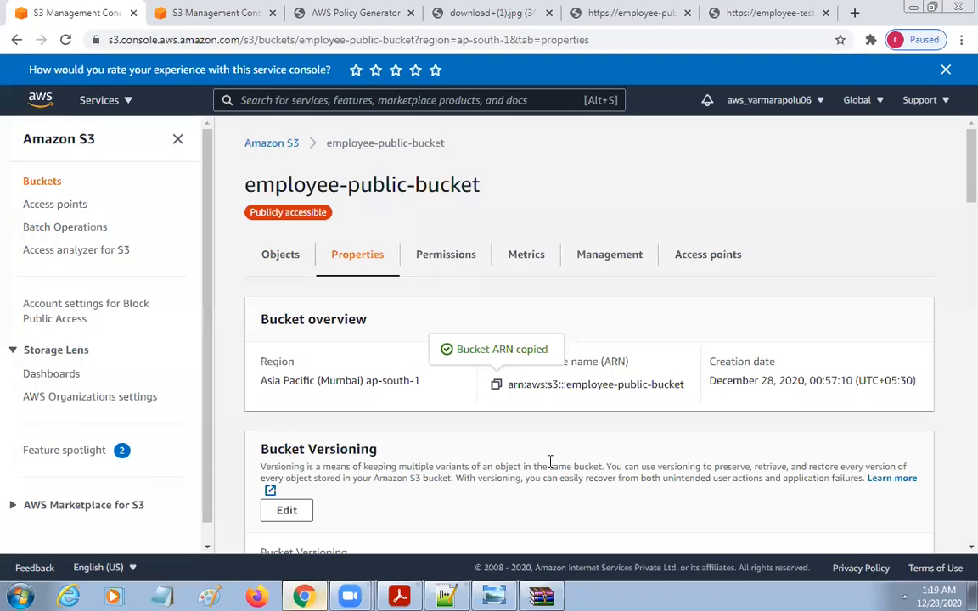